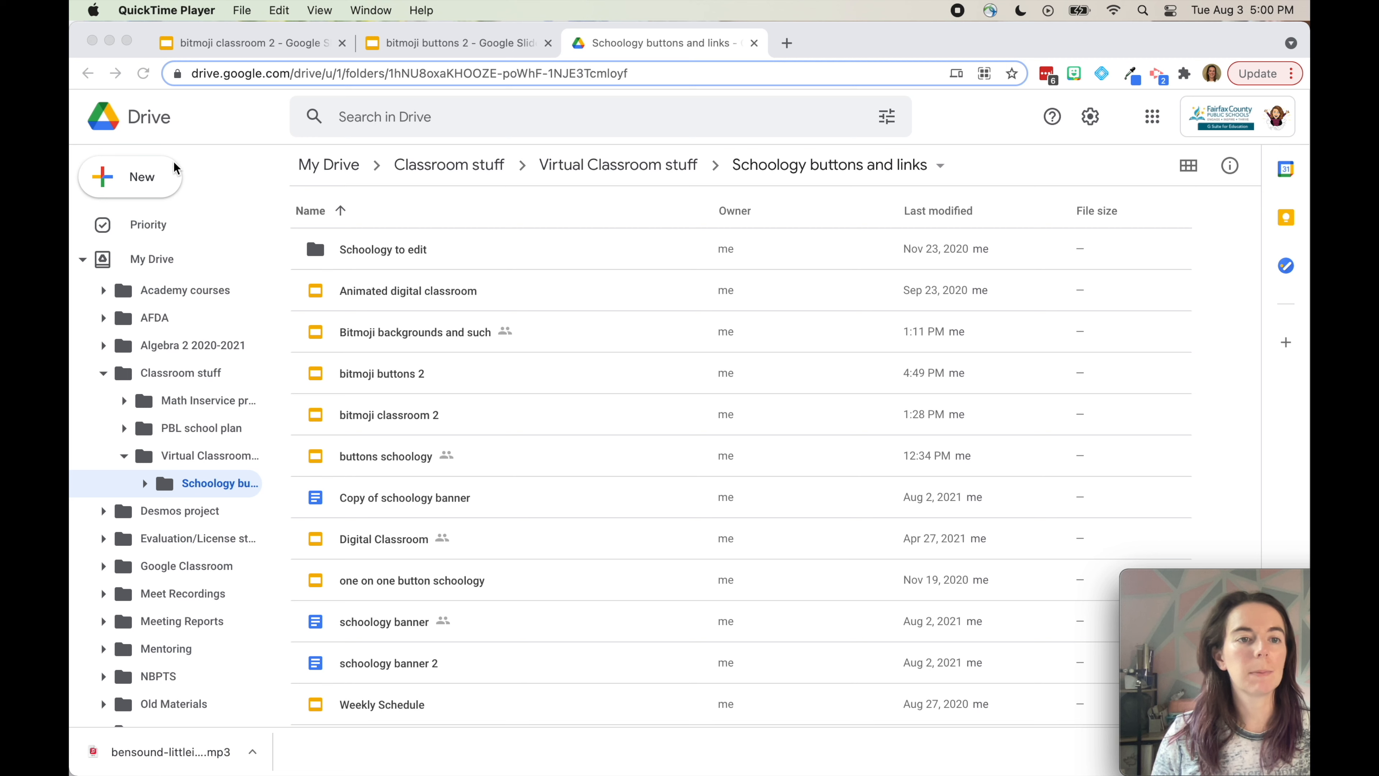
Create a new blank Google Drawings file from the Drive folder's New > More menu
left_click(107, 177)
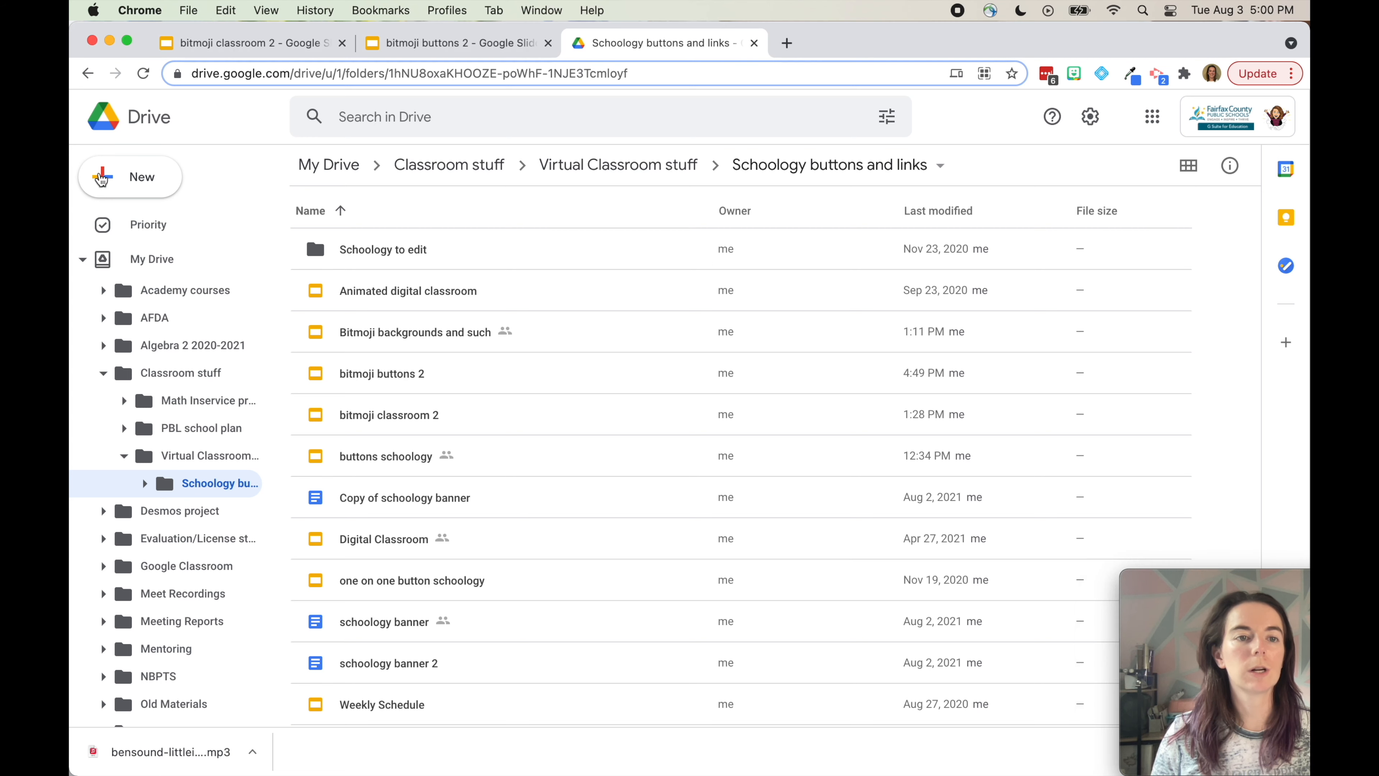
left_click(149, 177)
mouse_move(183, 405)
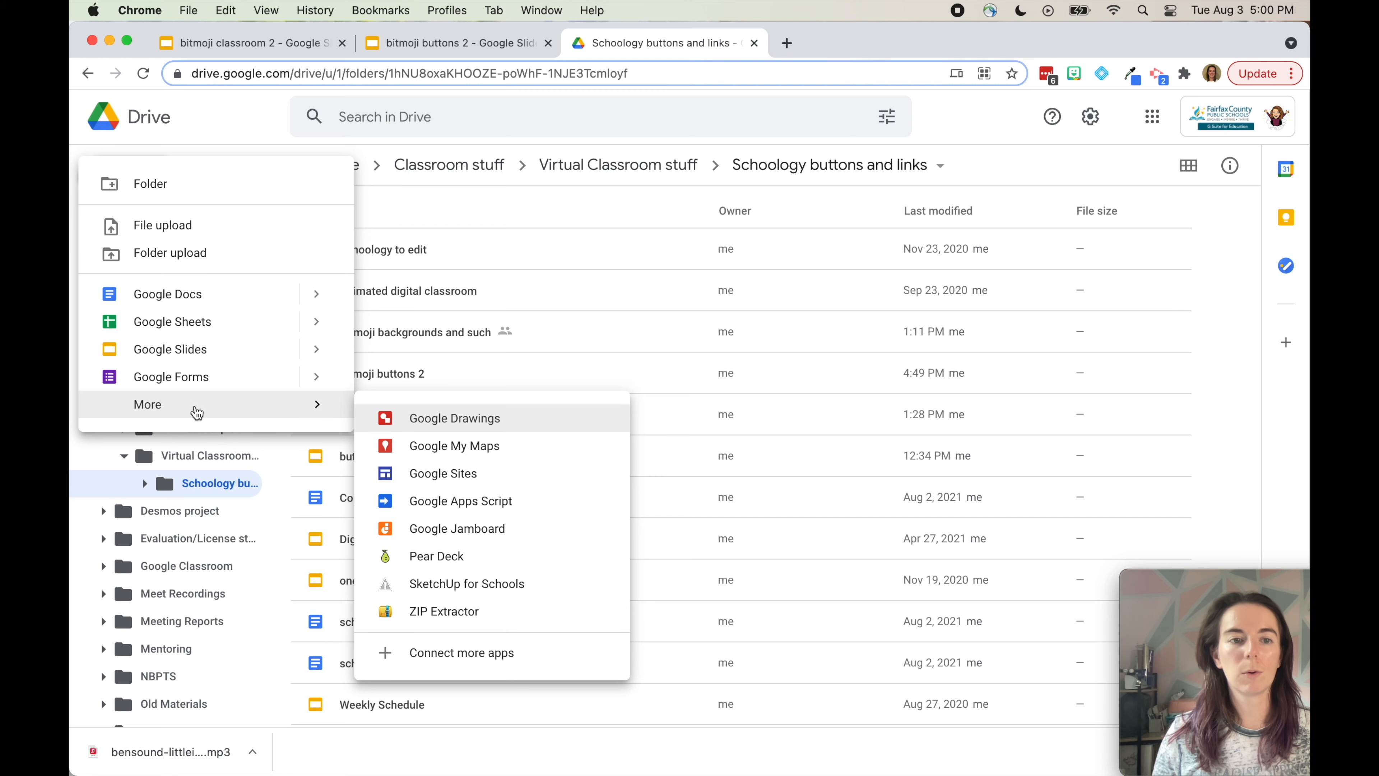
left_click(425, 429)
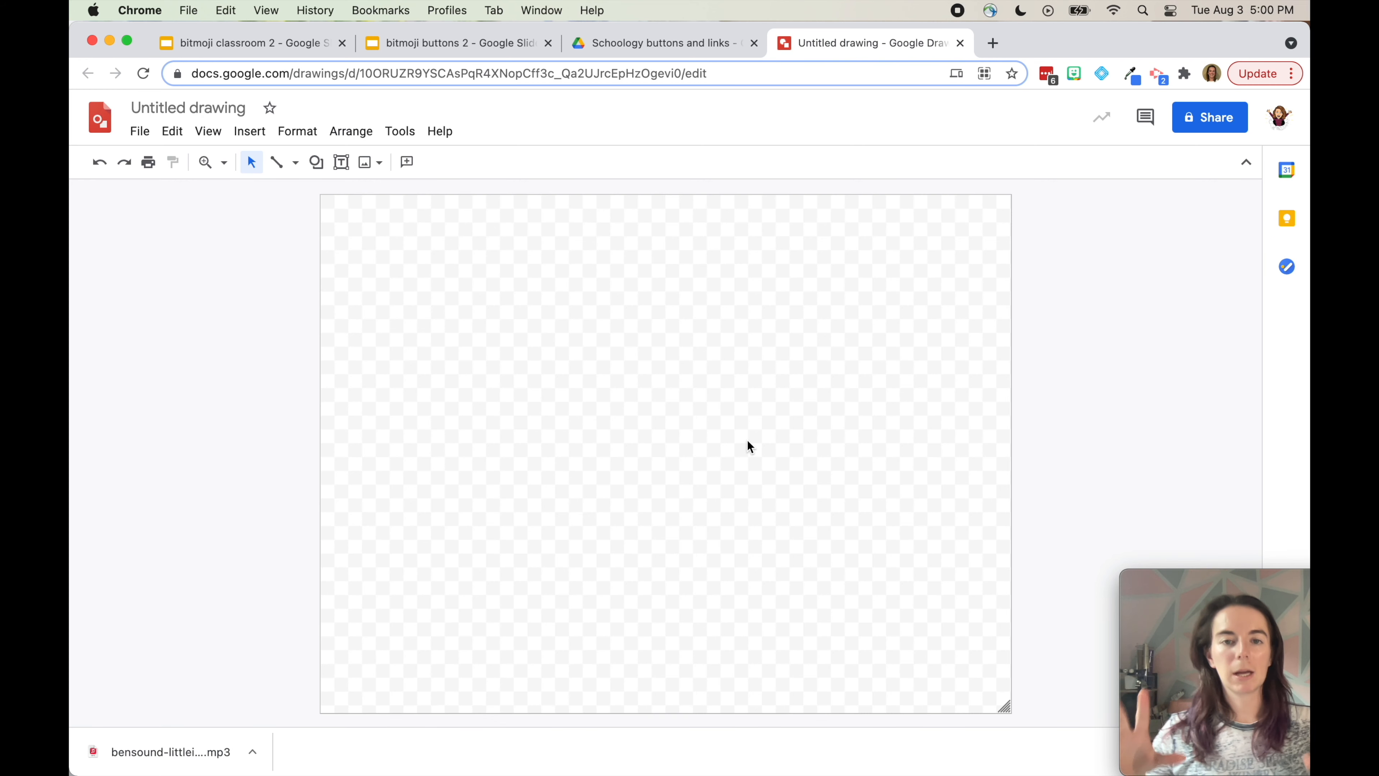
Set the drawing's page size to a custom 9 x 5 inches
left_click(137, 133)
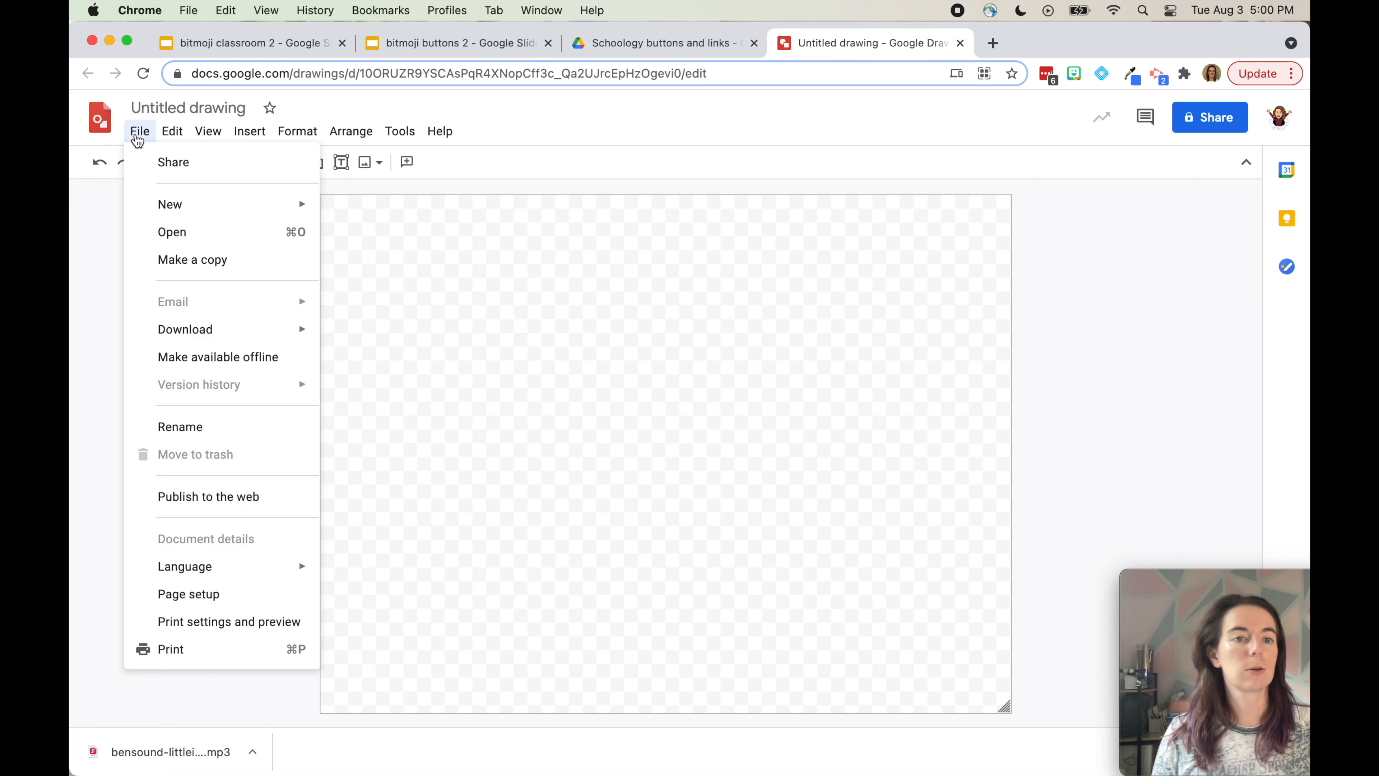
left_click(215, 596)
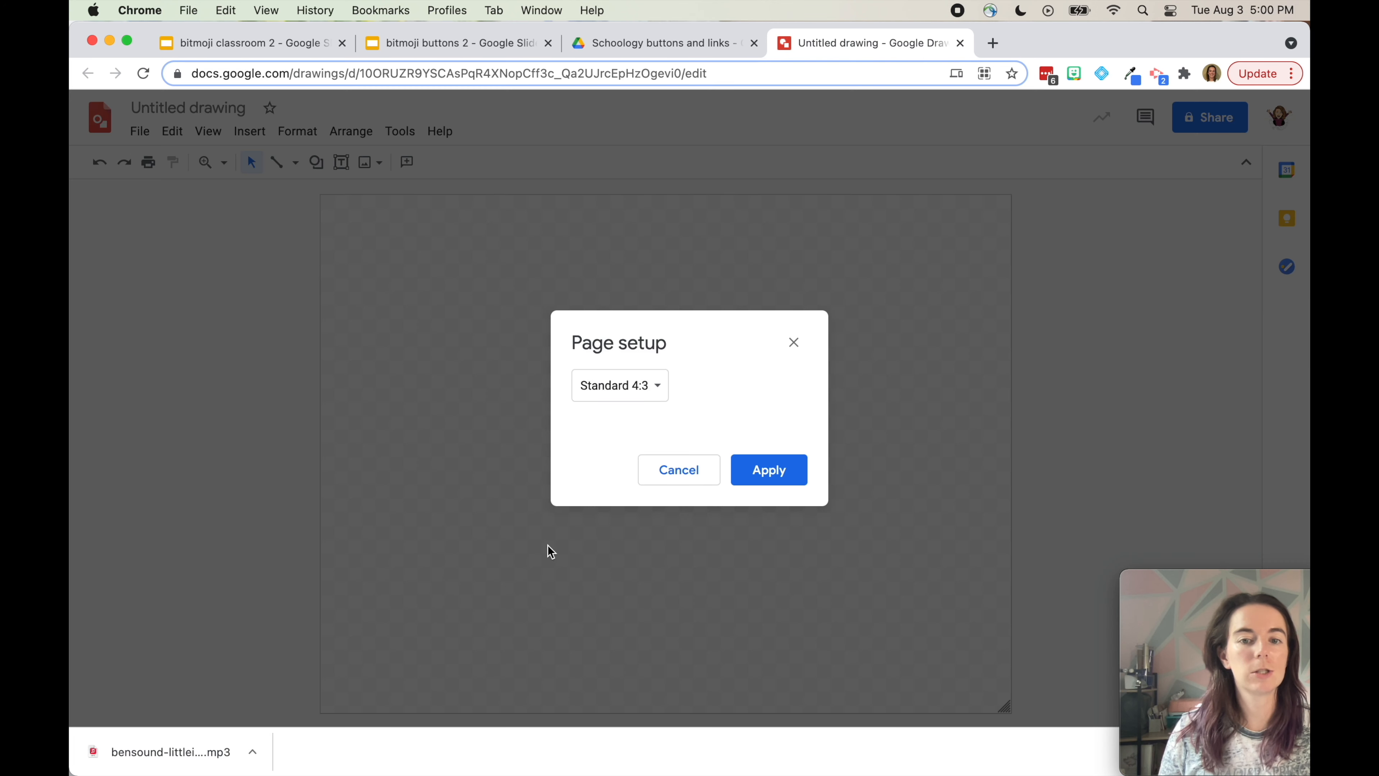
left_click(636, 394)
left_click(650, 474)
double_click(598, 433)
type("9")
key("Tab")
type("5")
left_click(699, 375)
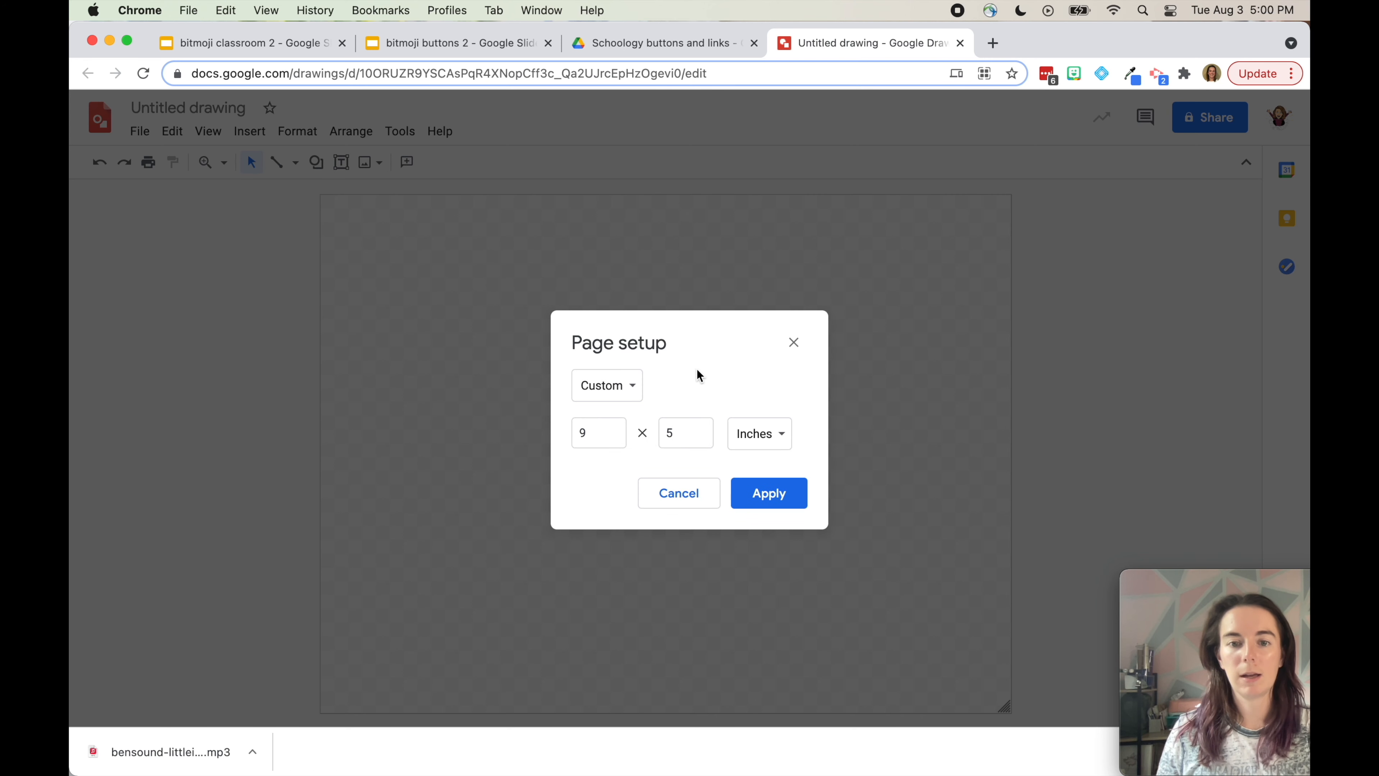
left_click(784, 505)
Rename the drawing to 'bitmoji classroom'
left_click(217, 111)
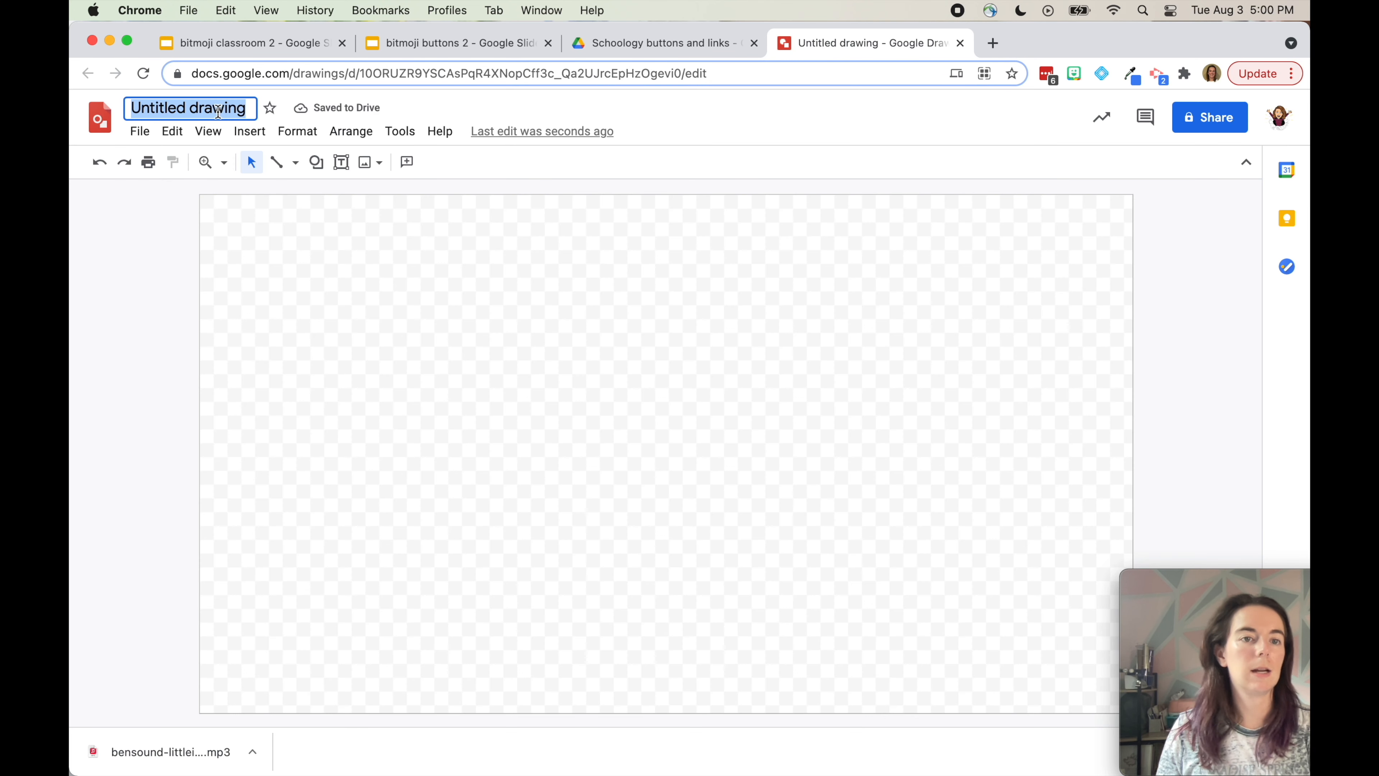
type("bitmoji c")
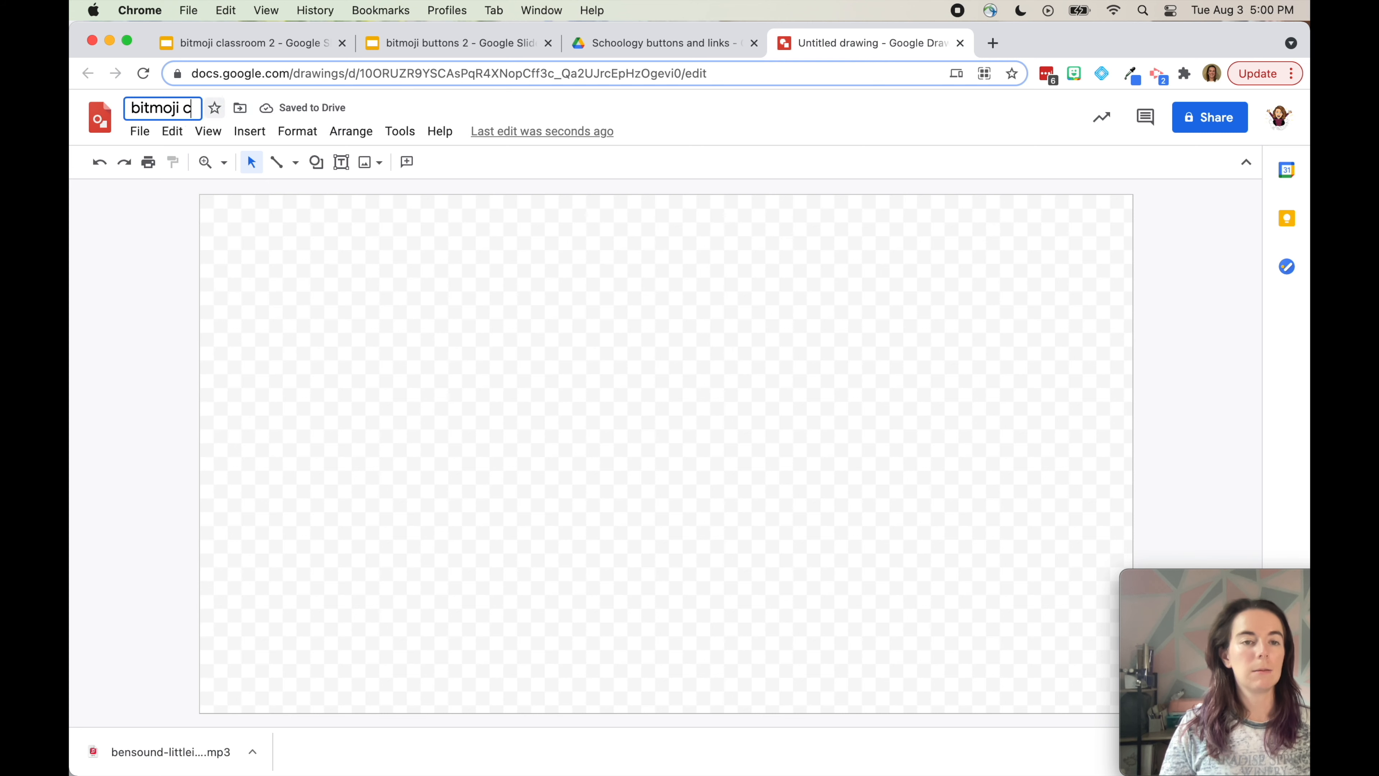
type("lassroom")
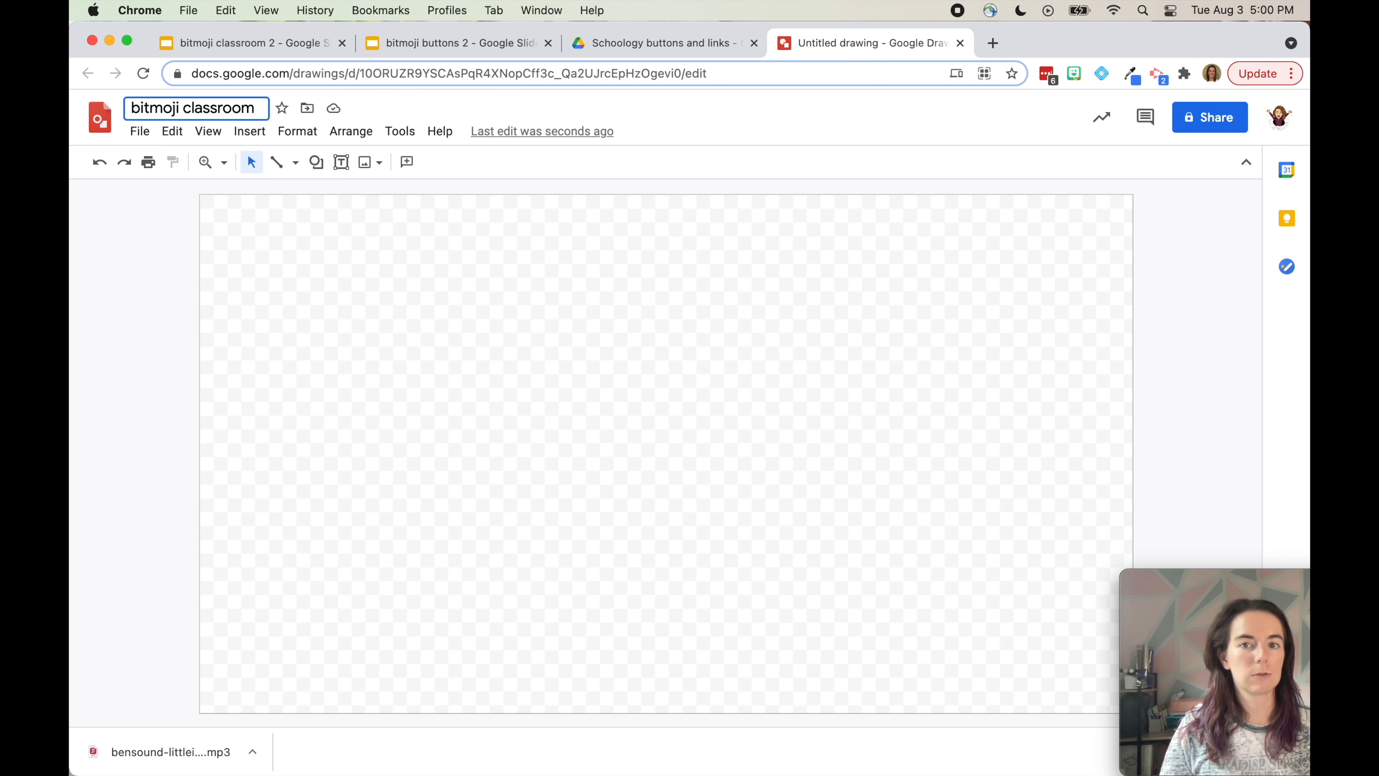
key("Return")
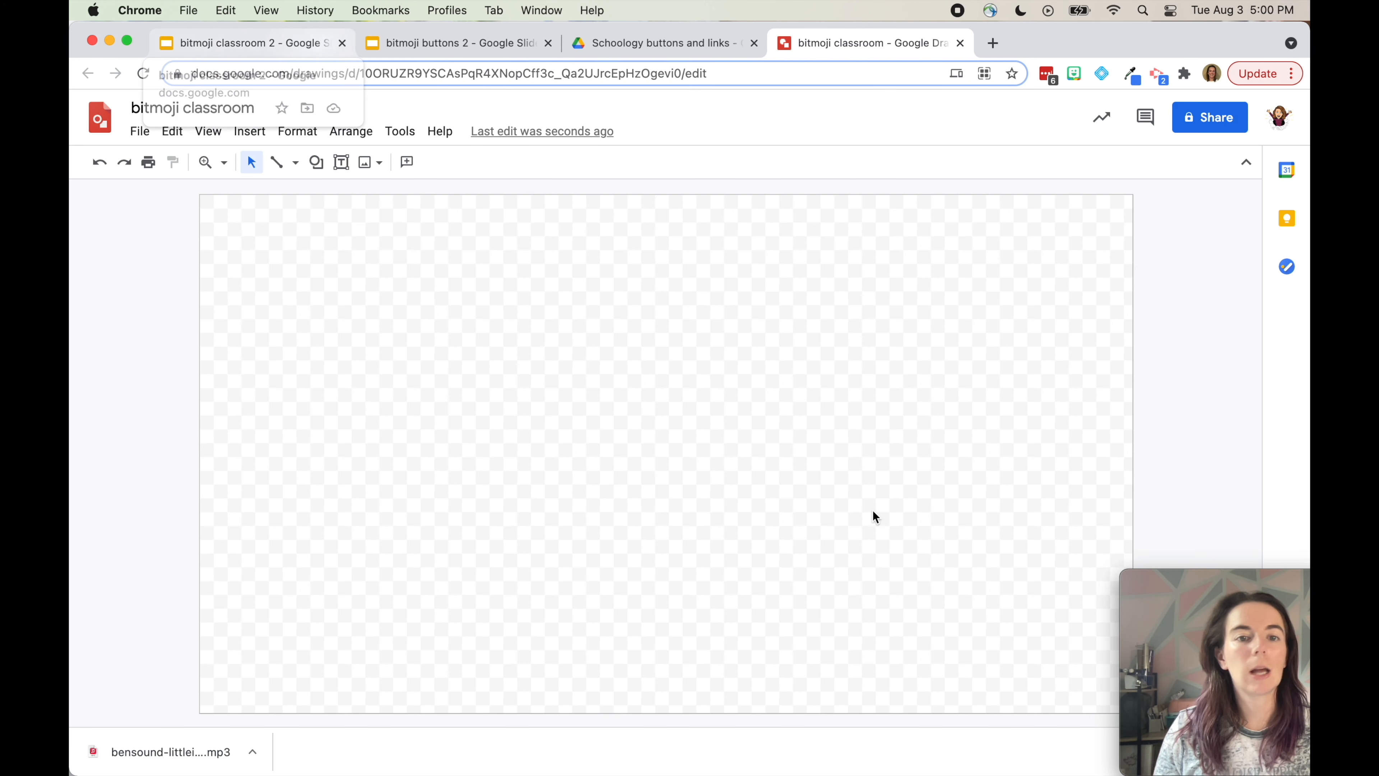
left_click(247, 43)
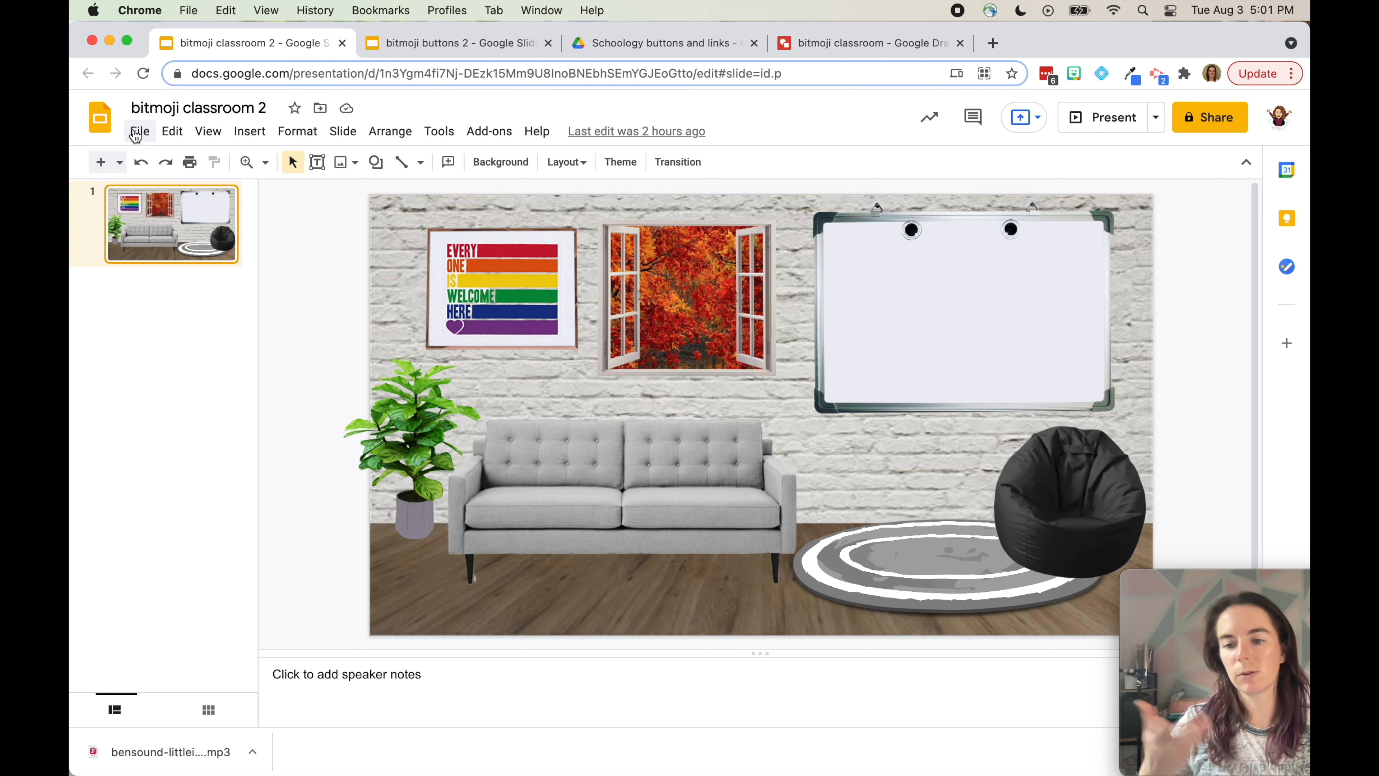
Download the bitmoji classroom 2 slide as a PNG image
left_click(136, 134)
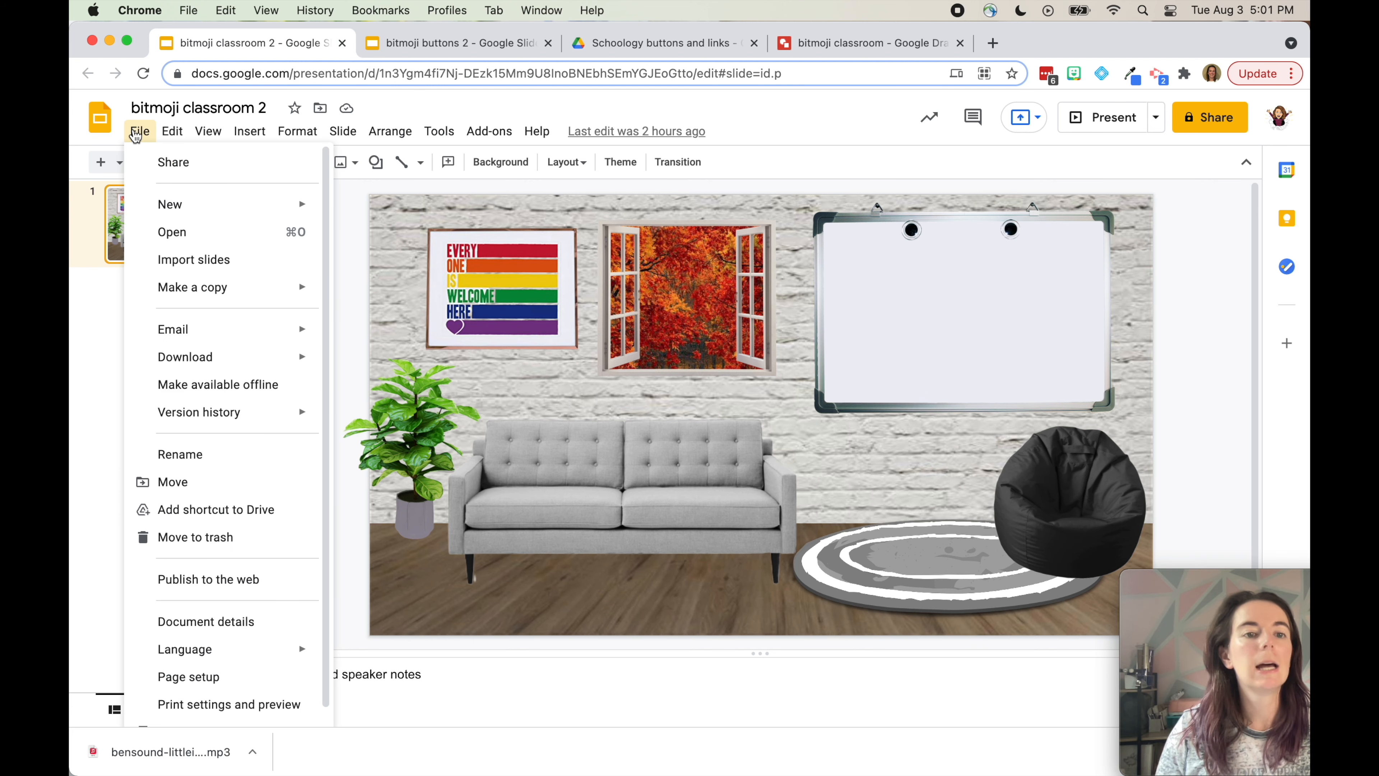
mouse_move(176, 358)
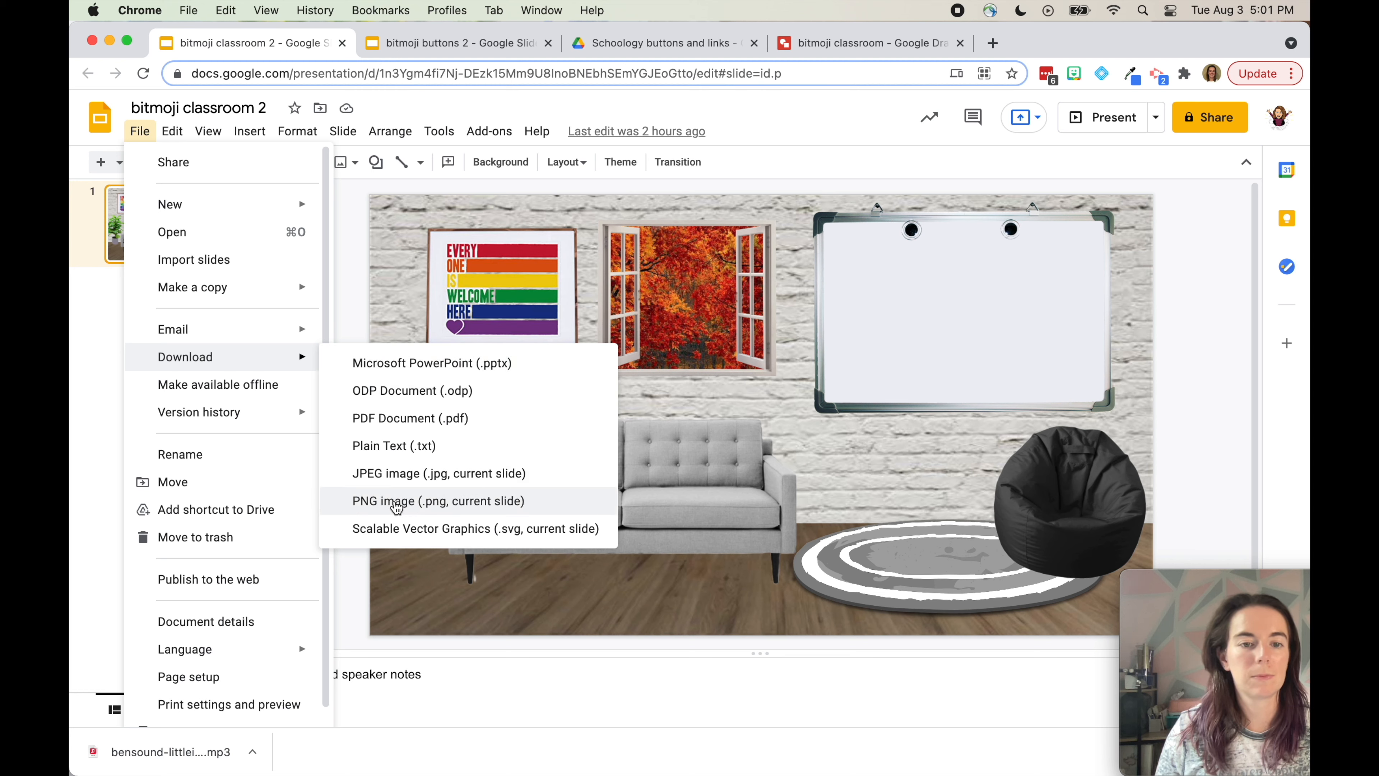
left_click(395, 501)
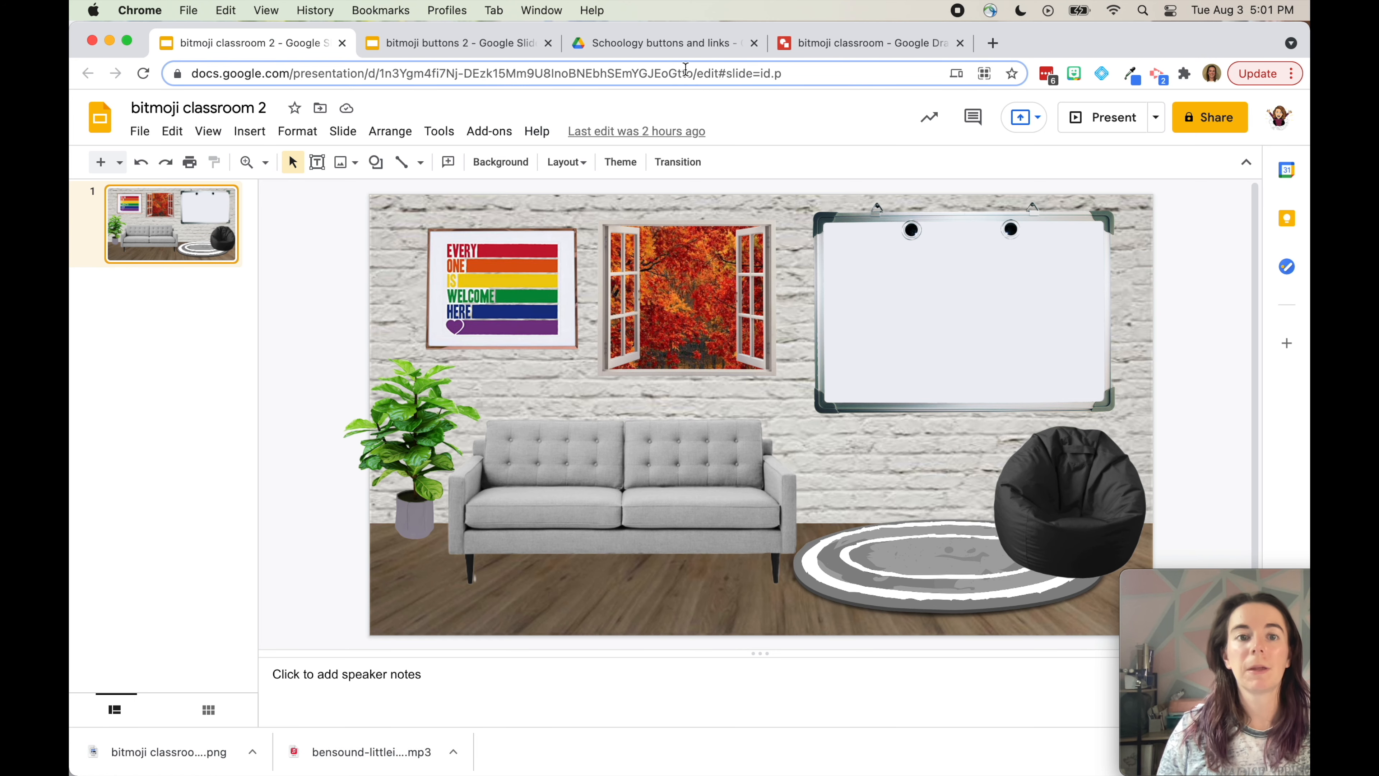
Drag the downloaded classroom PNG onto the drawing canvas
left_click(804, 52)
left_click_drag(157, 752, 502, 523)
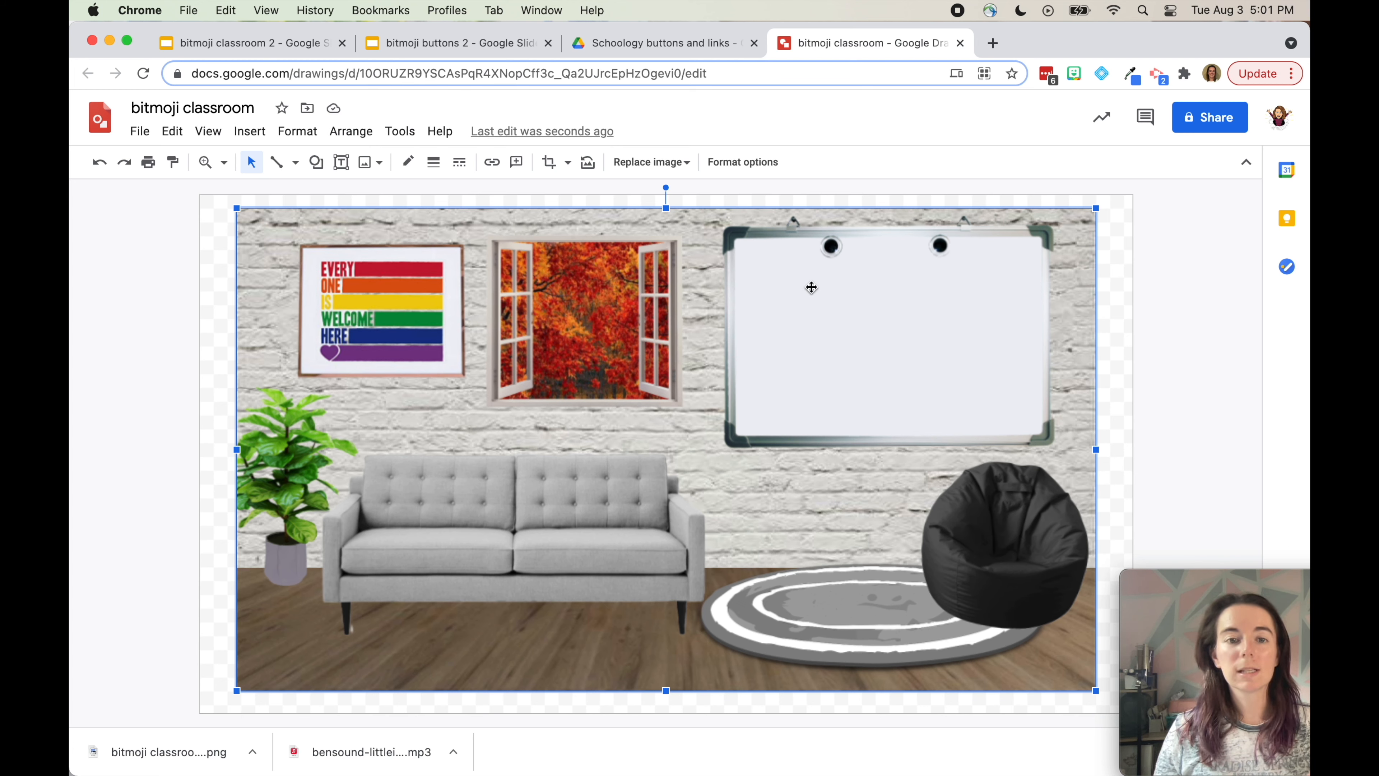
left_click(253, 43)
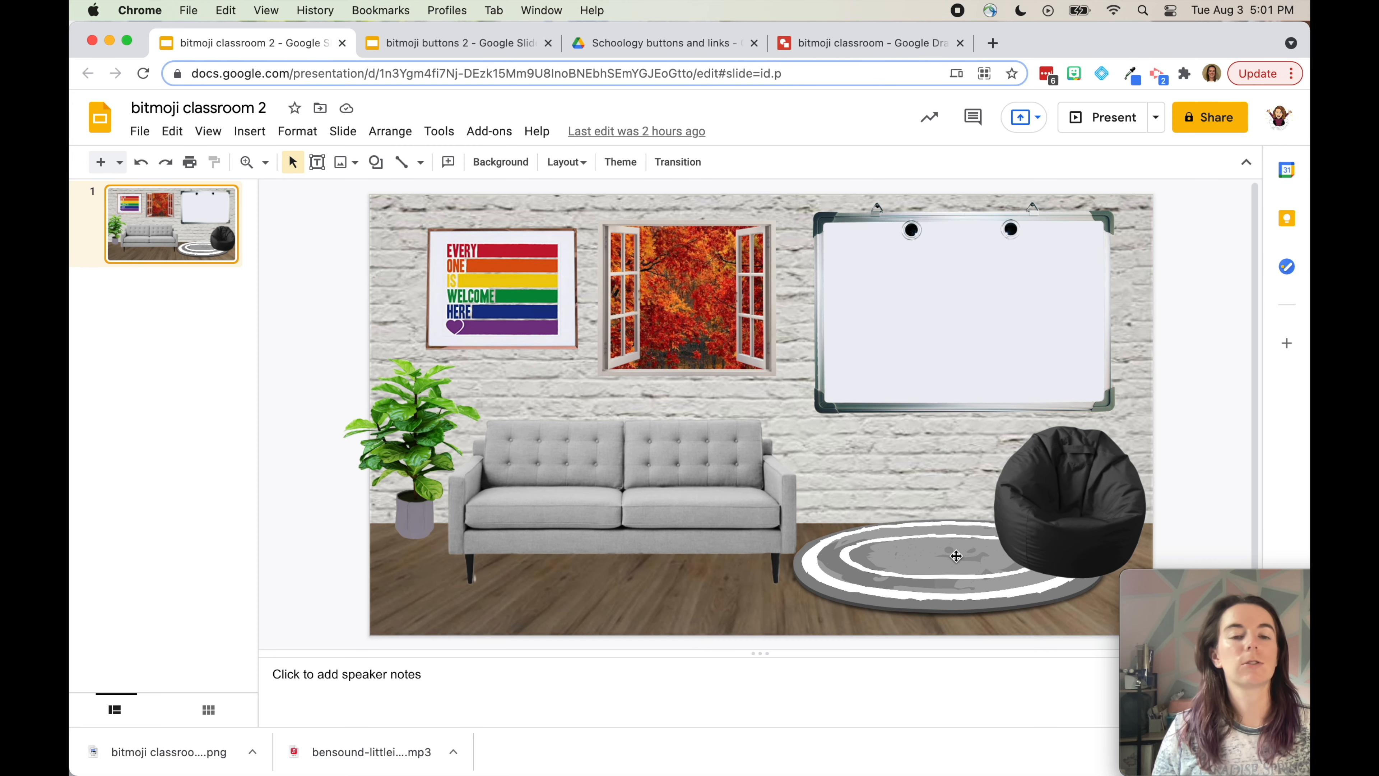
left_click(891, 43)
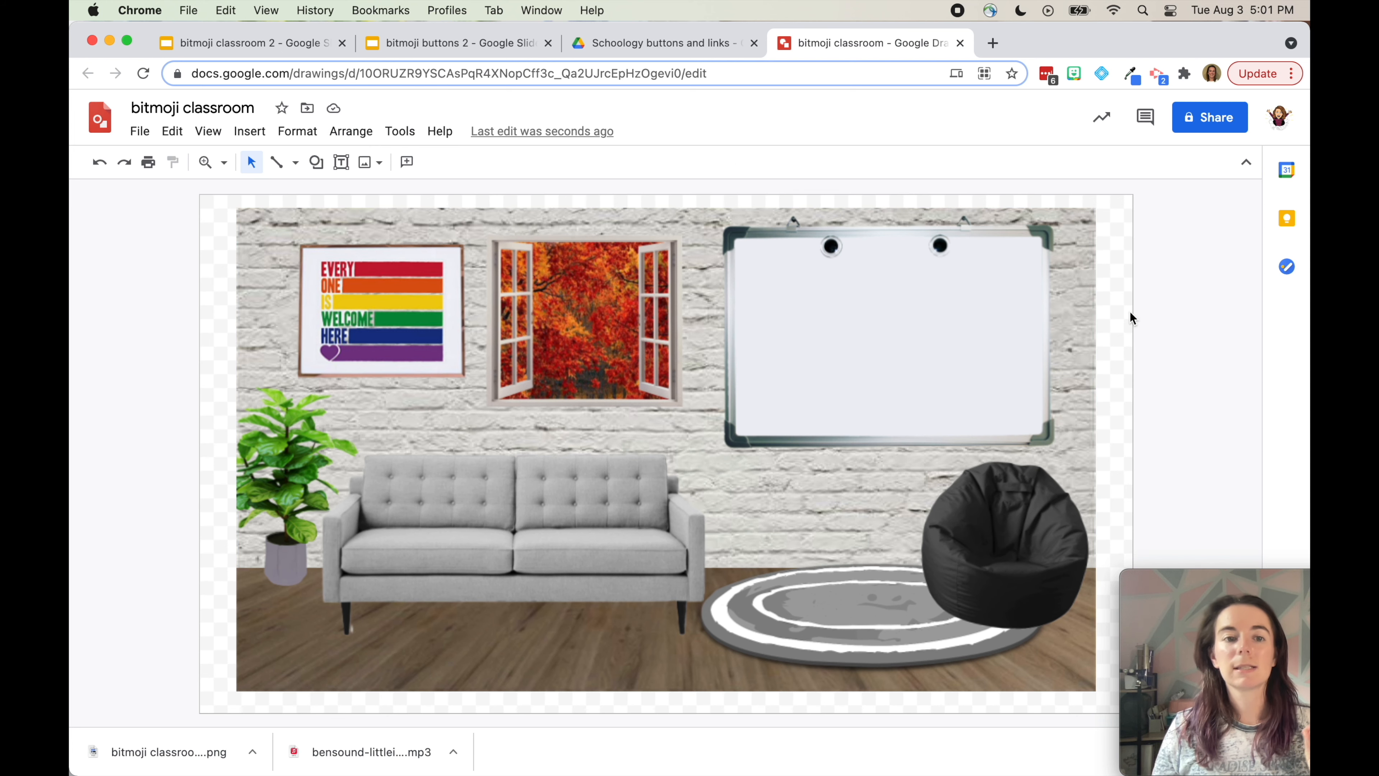
Shrink the classroom image and centre it on the canvas
left_click_drag(1095, 210, 928, 302)
left_click_drag(740, 450, 823, 411)
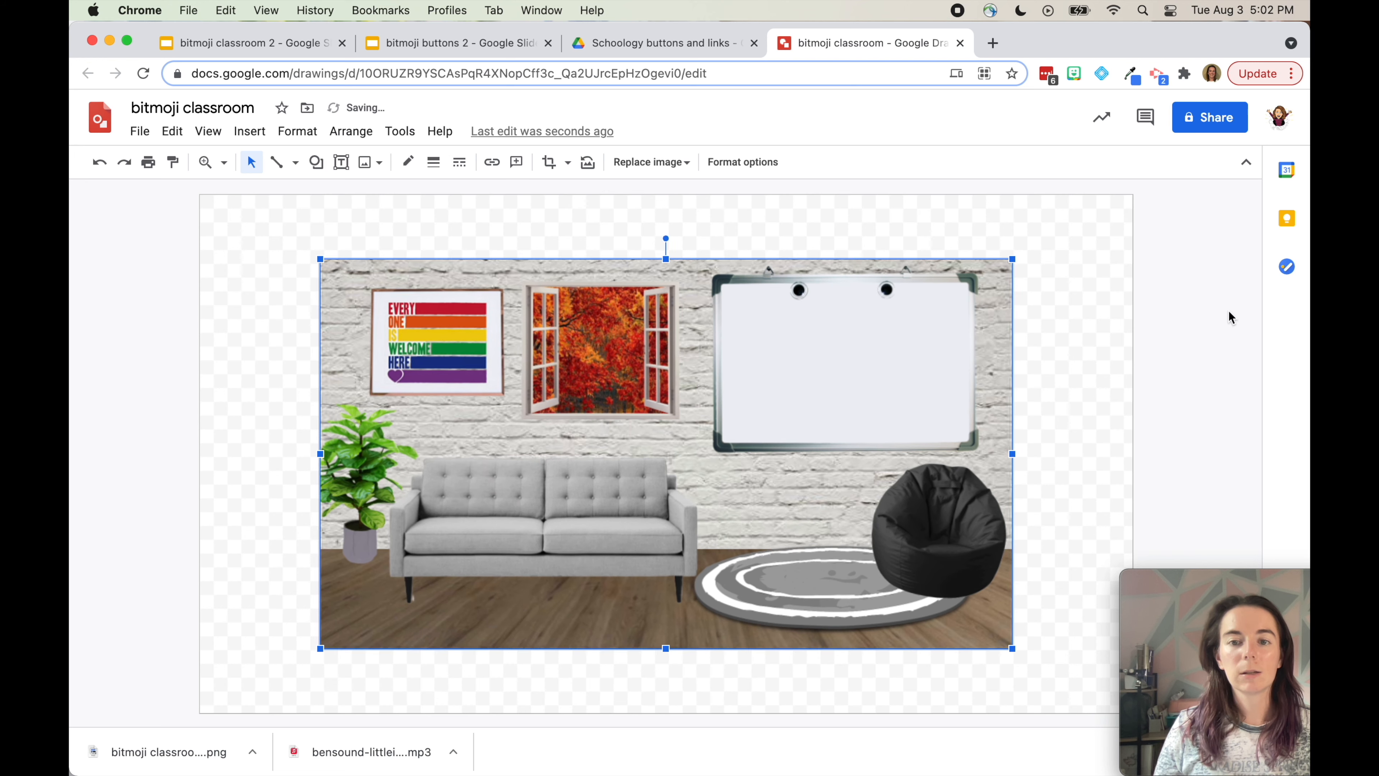
left_click(1233, 319)
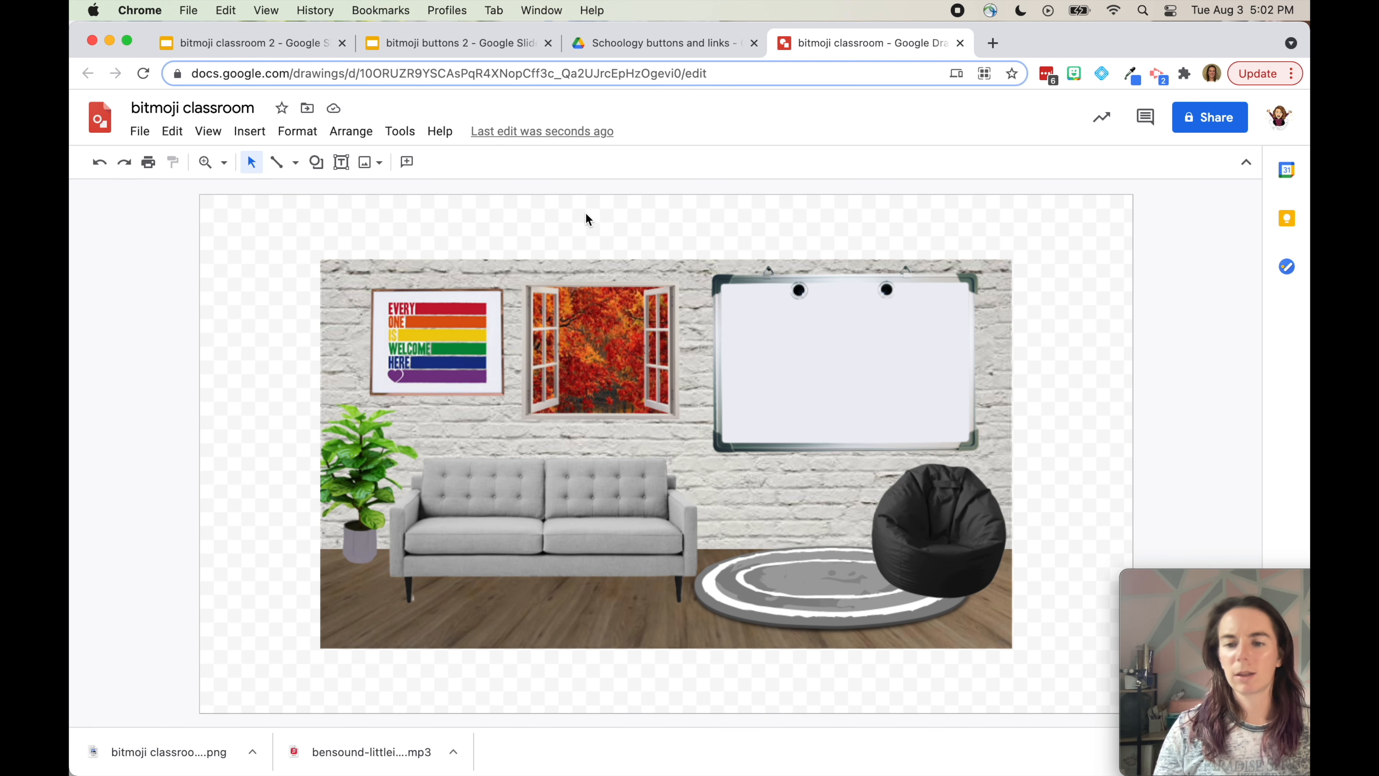
left_click(464, 50)
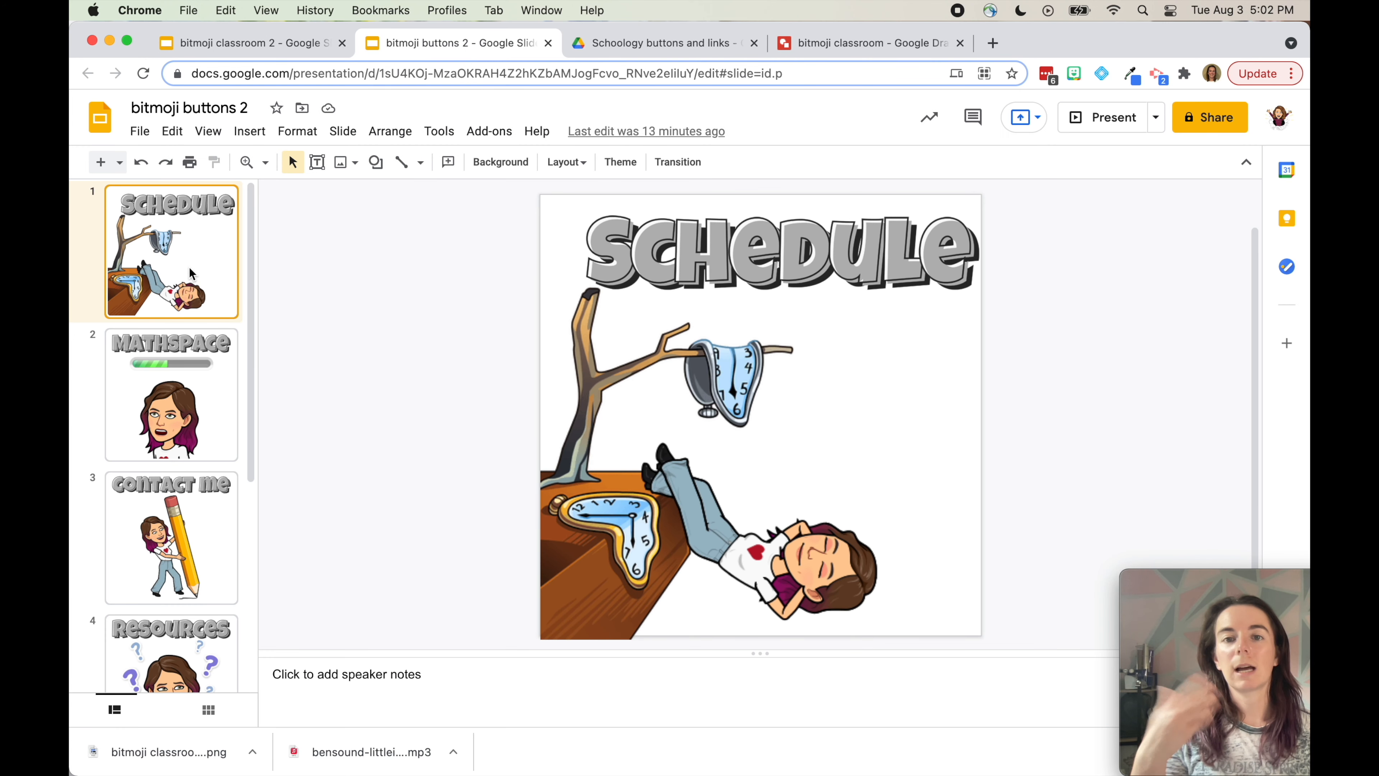
Download the Schedule and Mathspace slides as PNG images
left_click(142, 132)
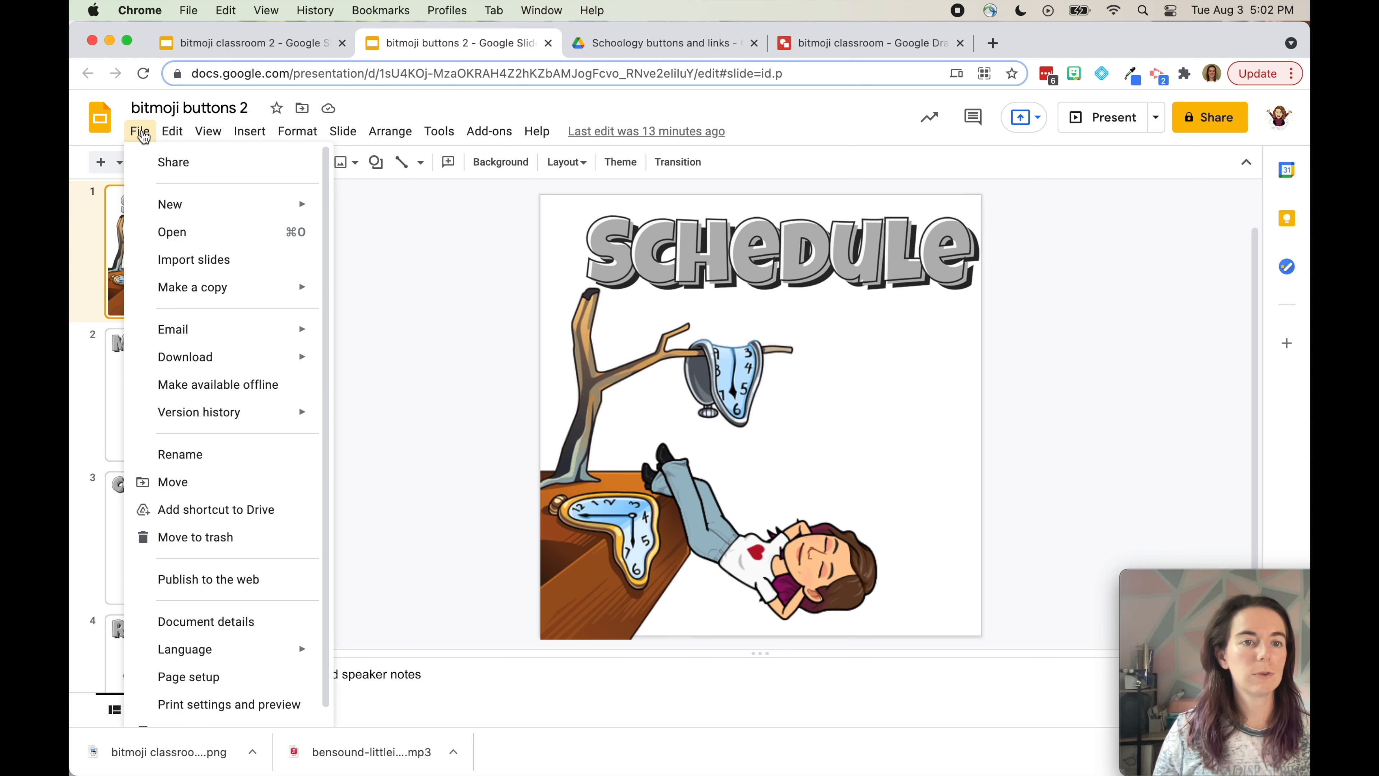
mouse_move(190, 360)
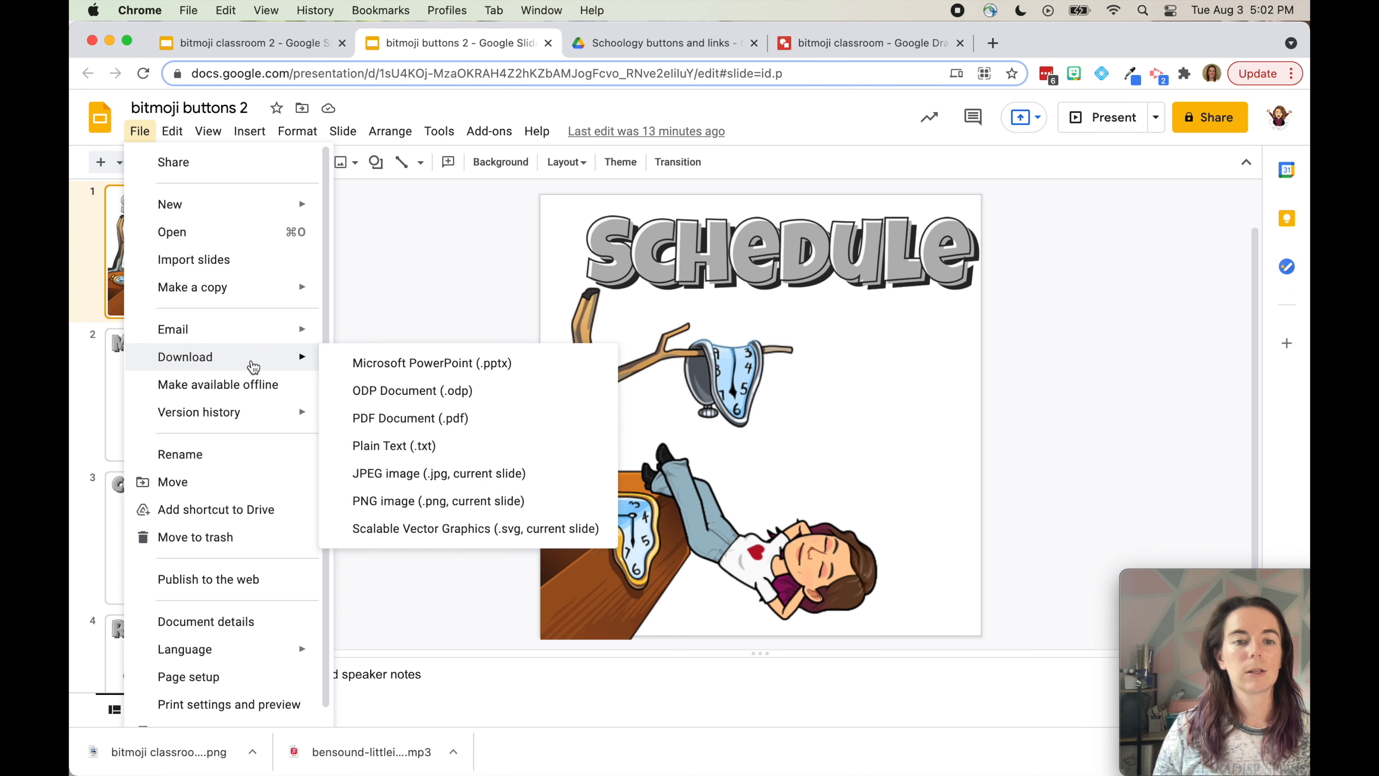
left_click(429, 499)
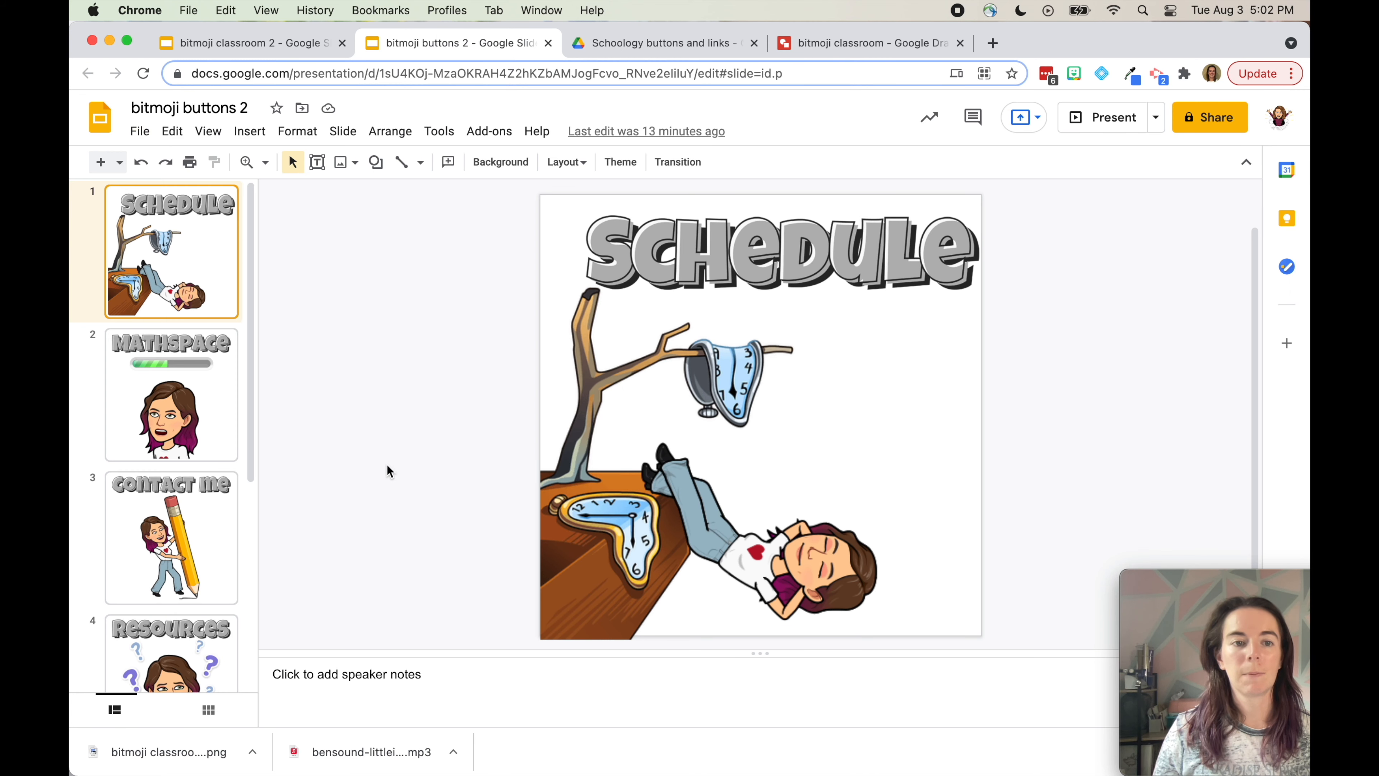
left_click(175, 397)
left_click(140, 131)
left_click(429, 499)
Download the next two button slides as PNG images
left_click(179, 535)
left_click(140, 131)
left_click(429, 499)
left_click(195, 434)
left_click(139, 131)
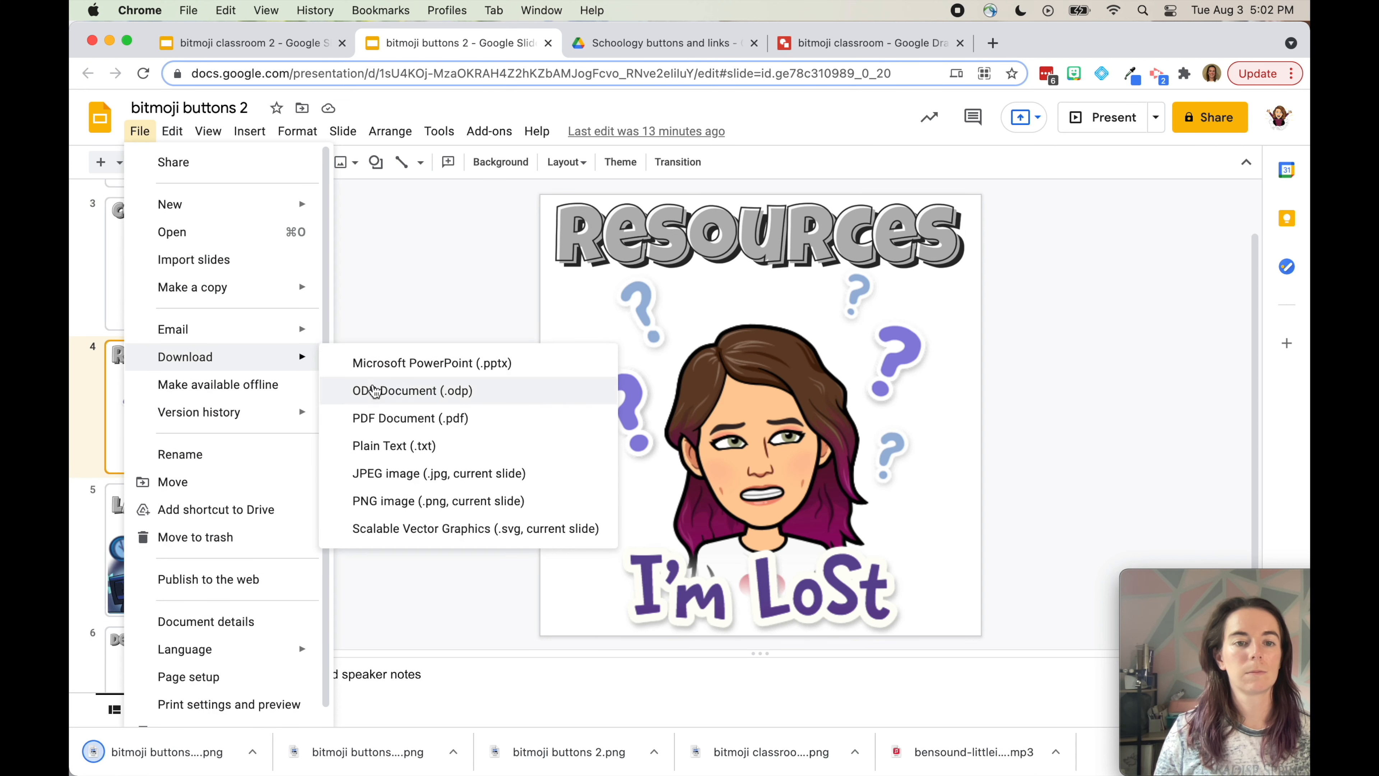
left_click(429, 499)
Download the Late Work and Desmos Activity slides as PNG images
left_click(179, 549)
mouse_move(140, 131)
mouse_move(277, 357)
left_click(429, 499)
left_click(179, 661)
left_click(140, 131)
left_click(429, 499)
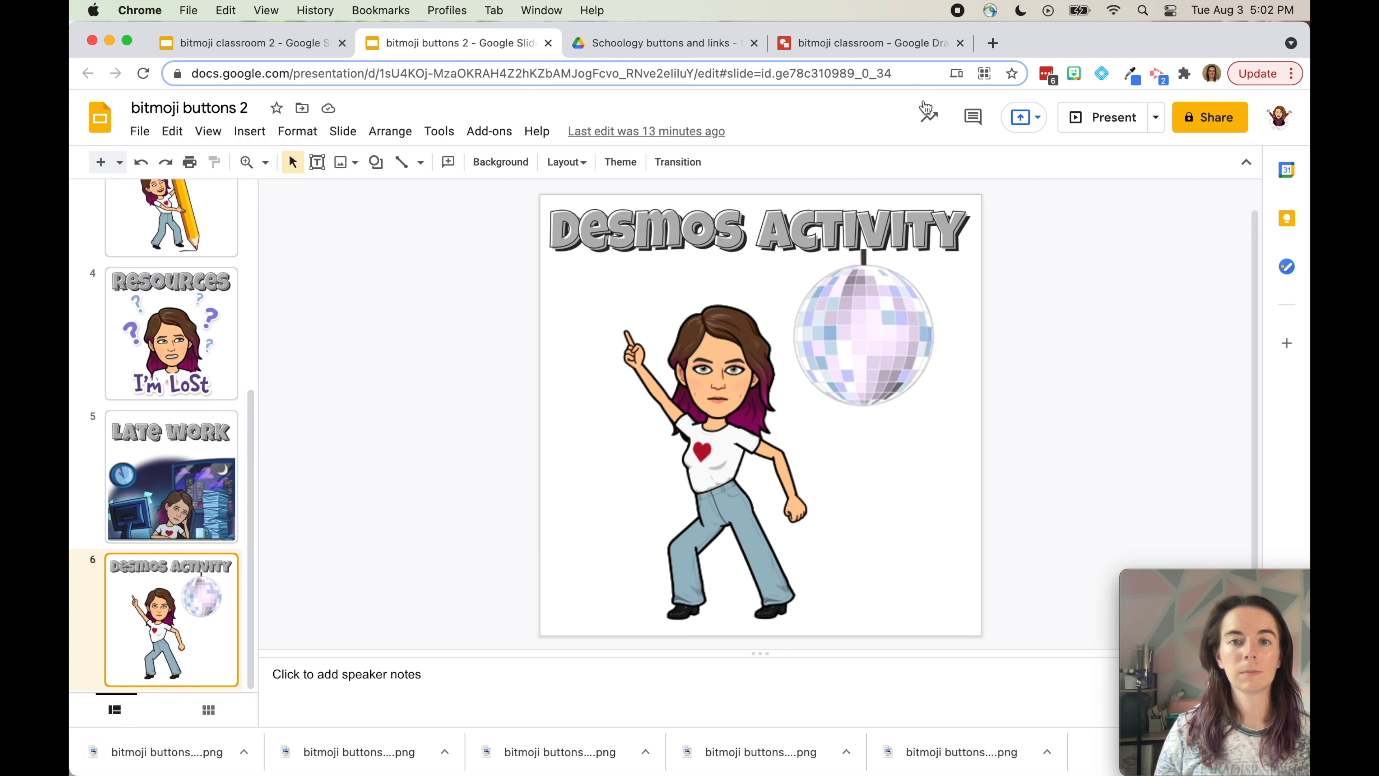
left_click(891, 47)
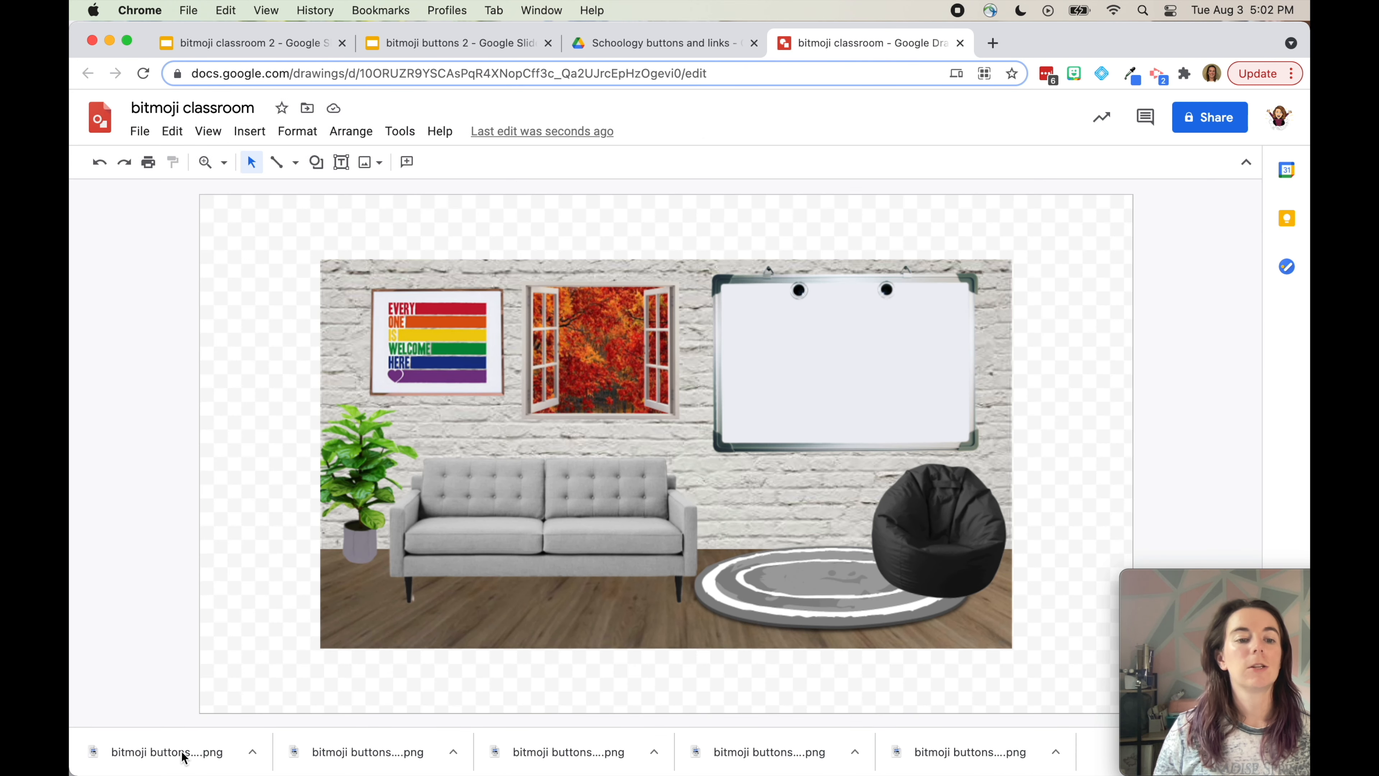
Place the Desmos Activity button on the canvas, shrink it, and move it top-left
left_click_drag(180, 751, 460, 419)
left_click_drag(698, 199, 284, 576)
left_click_drag(282, 623, 302, 309)
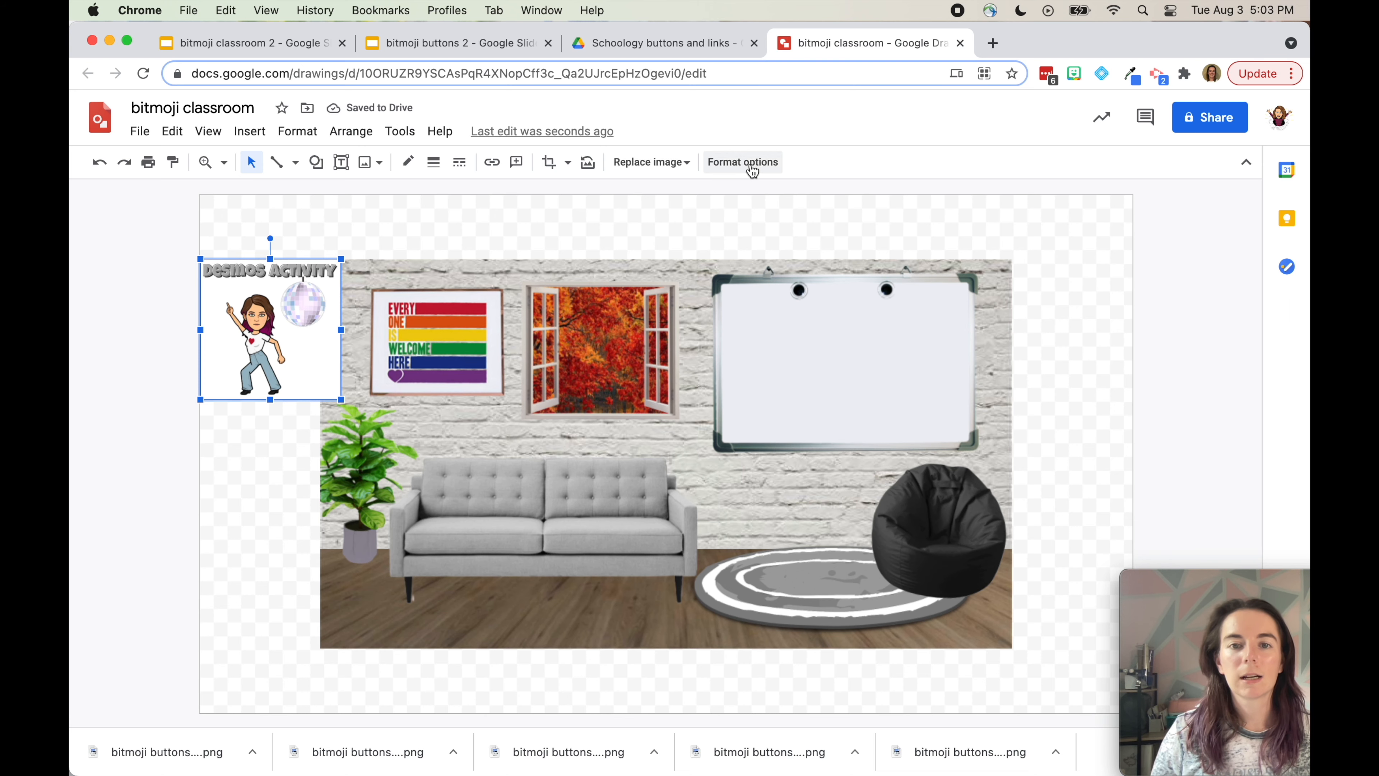
left_click(748, 163)
Set the Desmos Activity button's width to 1.25 inches
left_click(1078, 221)
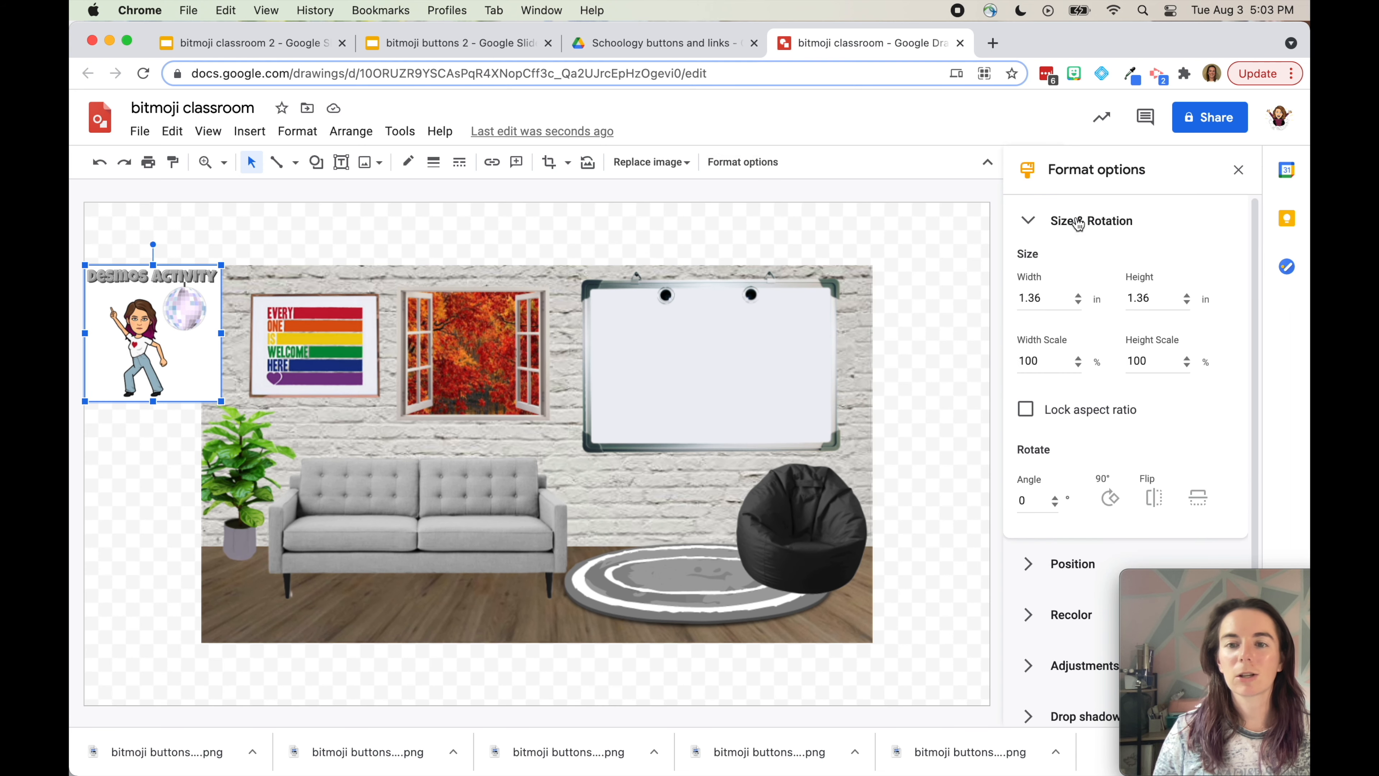
double_click(1069, 308)
type("1.25")
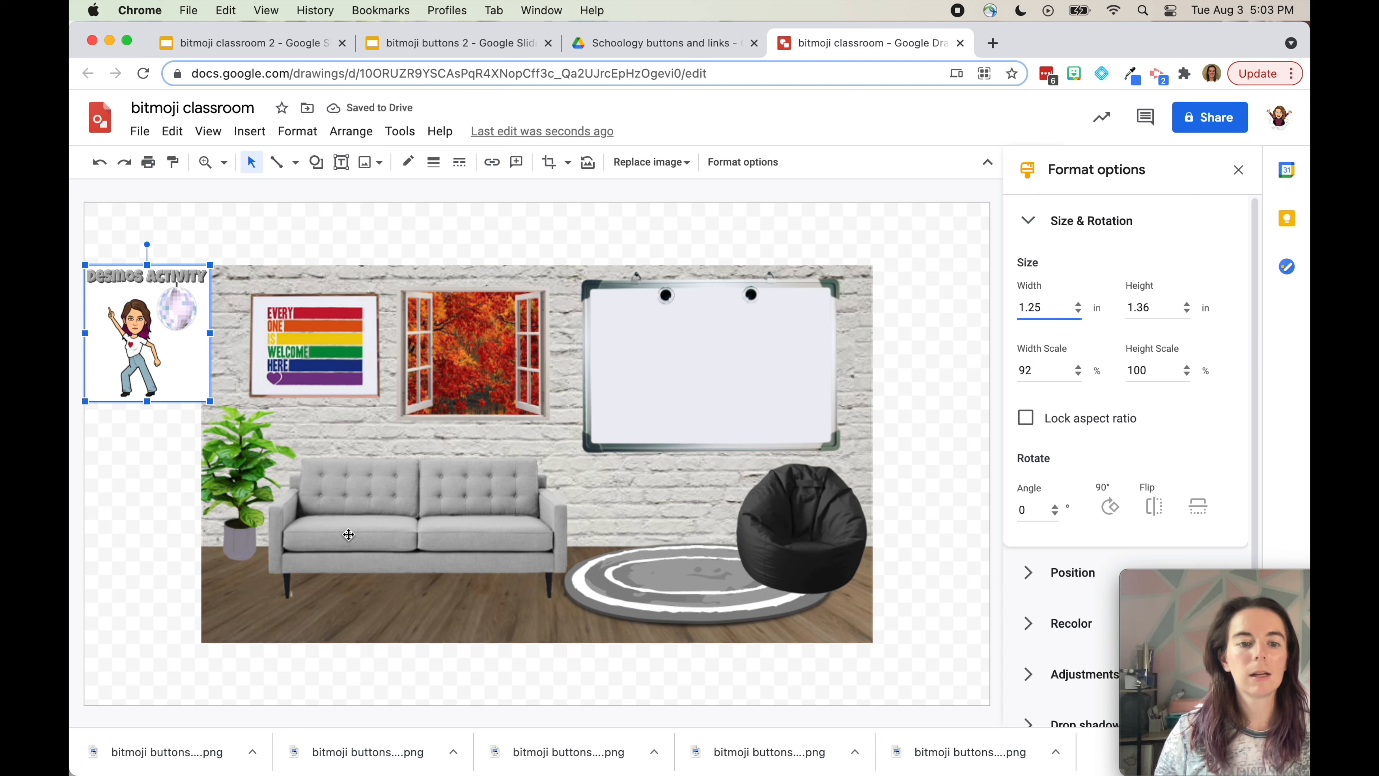
Add the Late Work button at 1.25 x 1.25 inches below Desmos Activity
left_click_drag(339, 750, 220, 549)
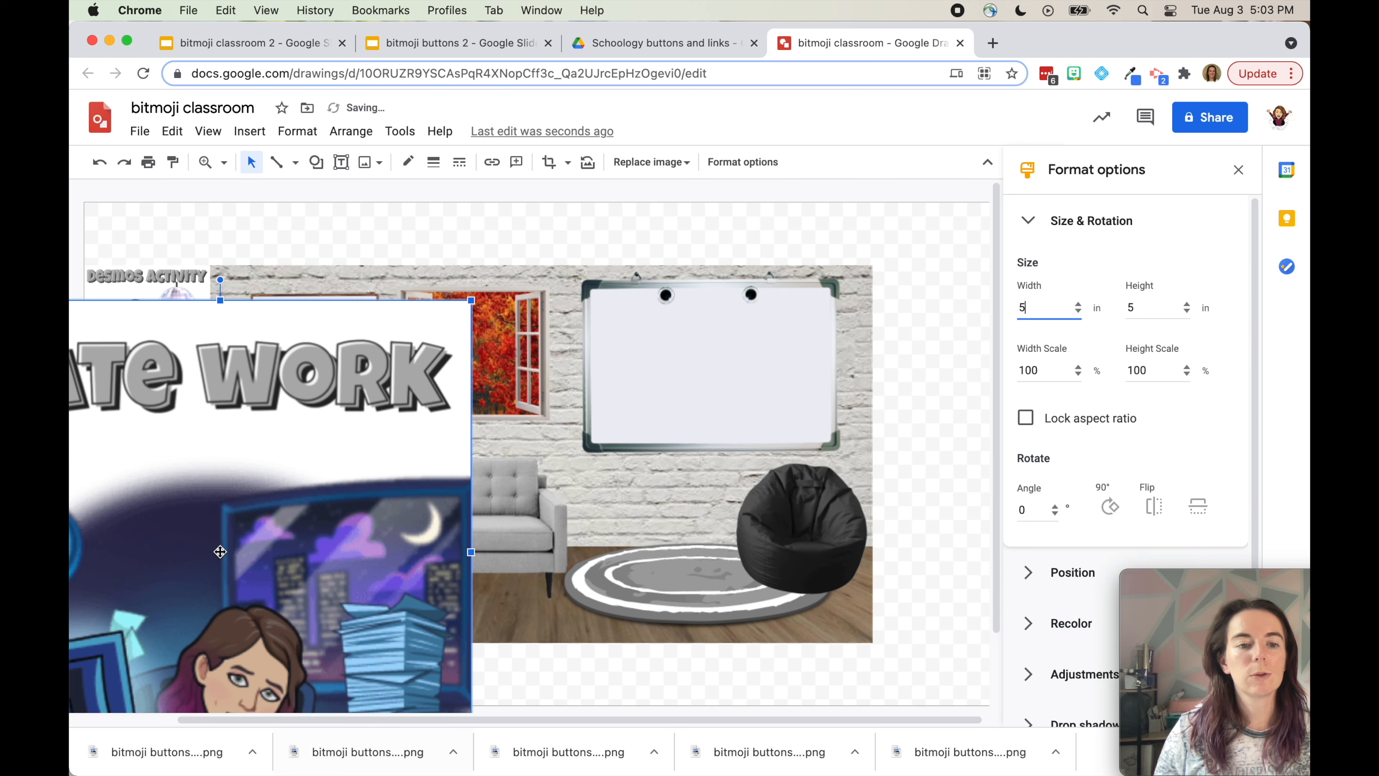
left_click(1045, 301)
key("BackSpace")
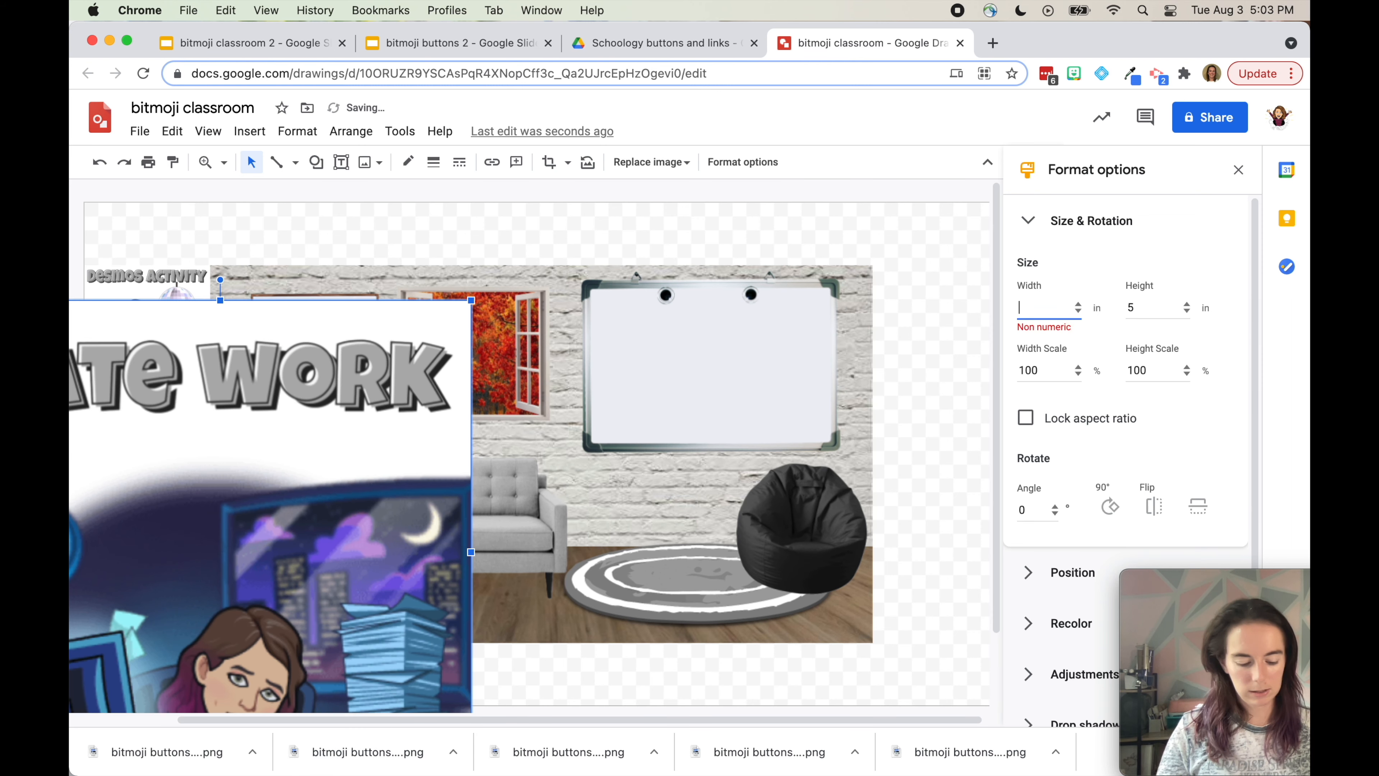
type("1.22")
key("BackSpace")
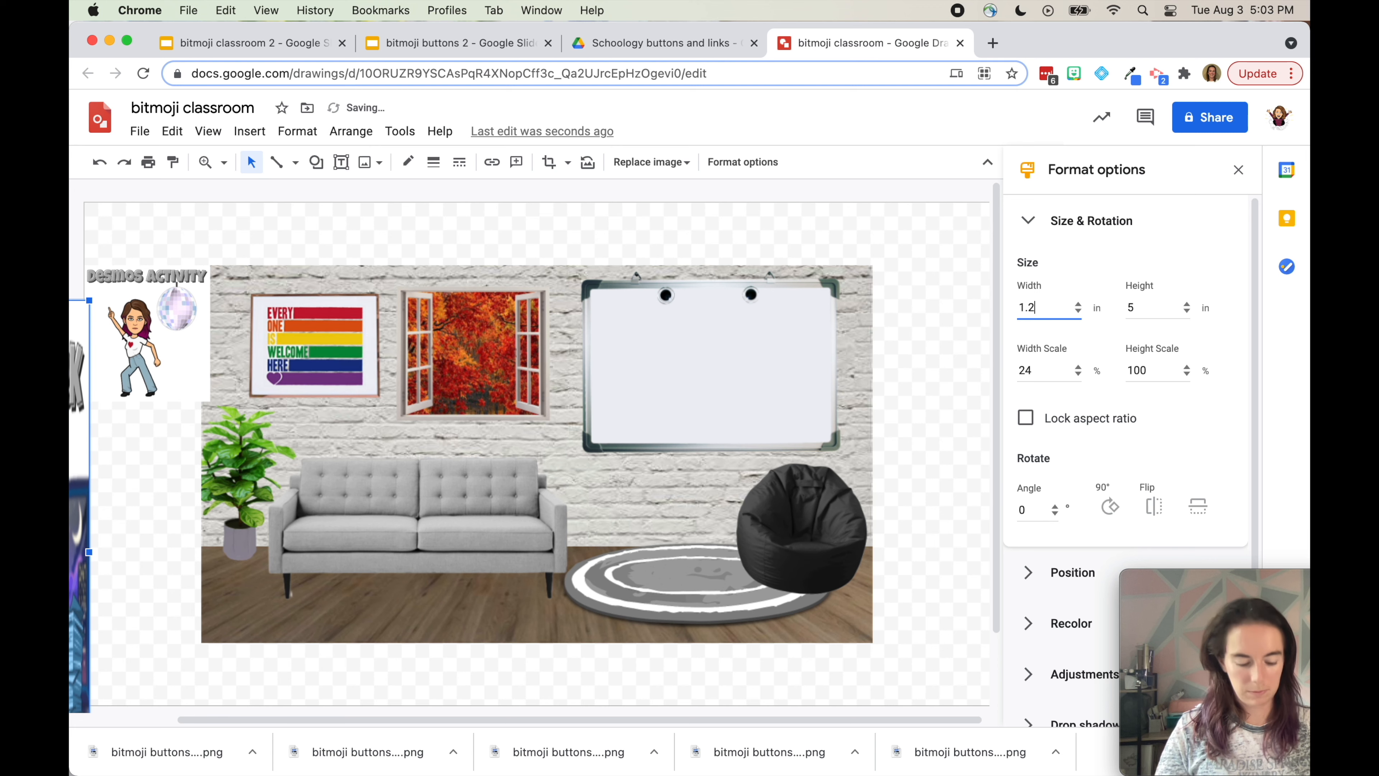
left_click(1026, 417)
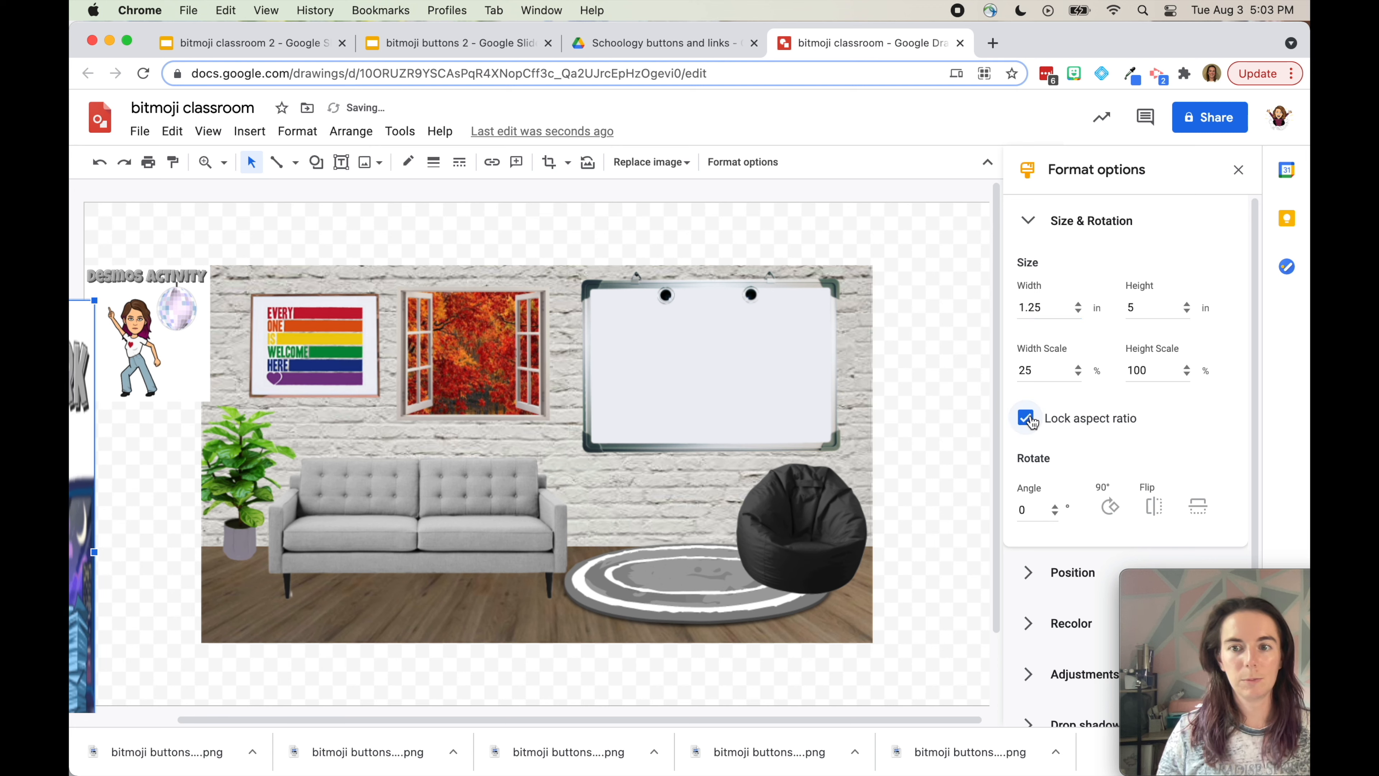
left_click(1149, 304)
type("1.25")
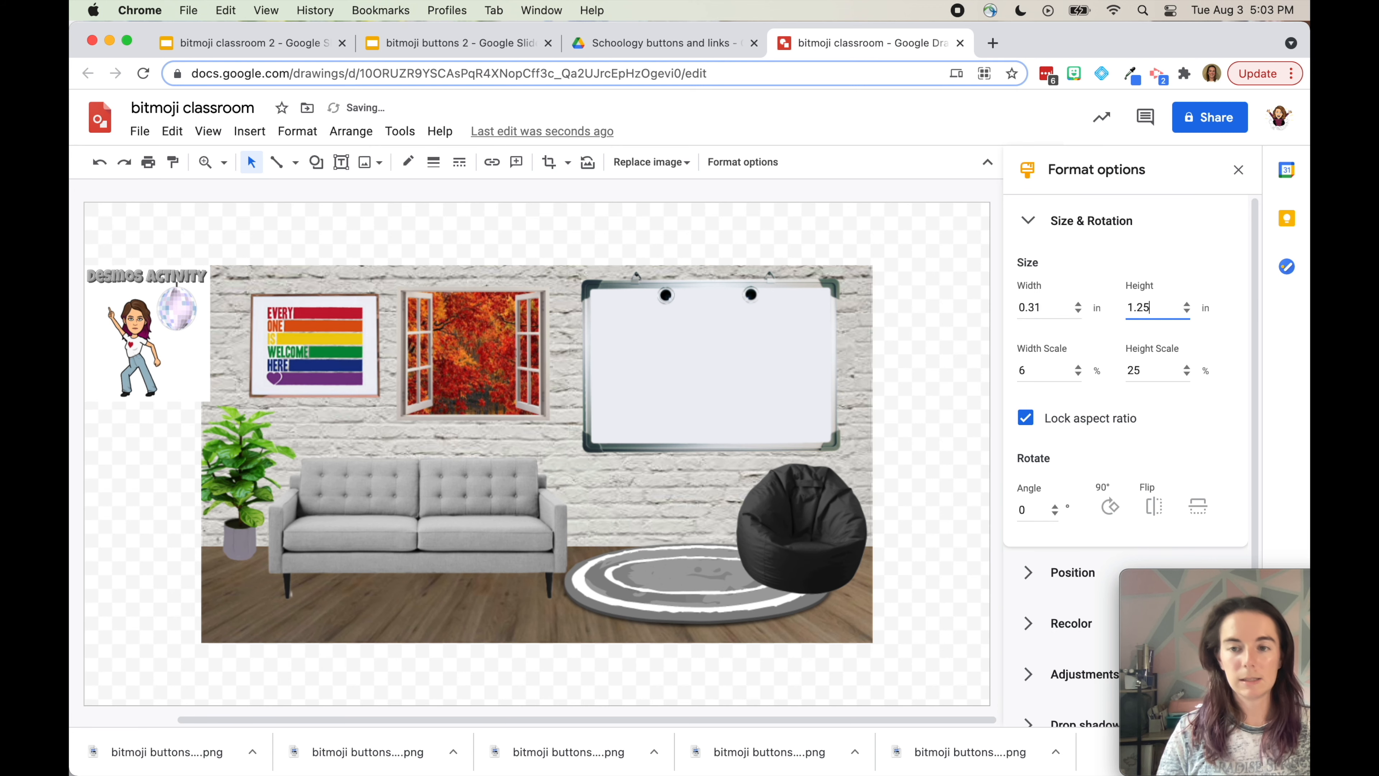
left_click_drag(1068, 309, 963, 295)
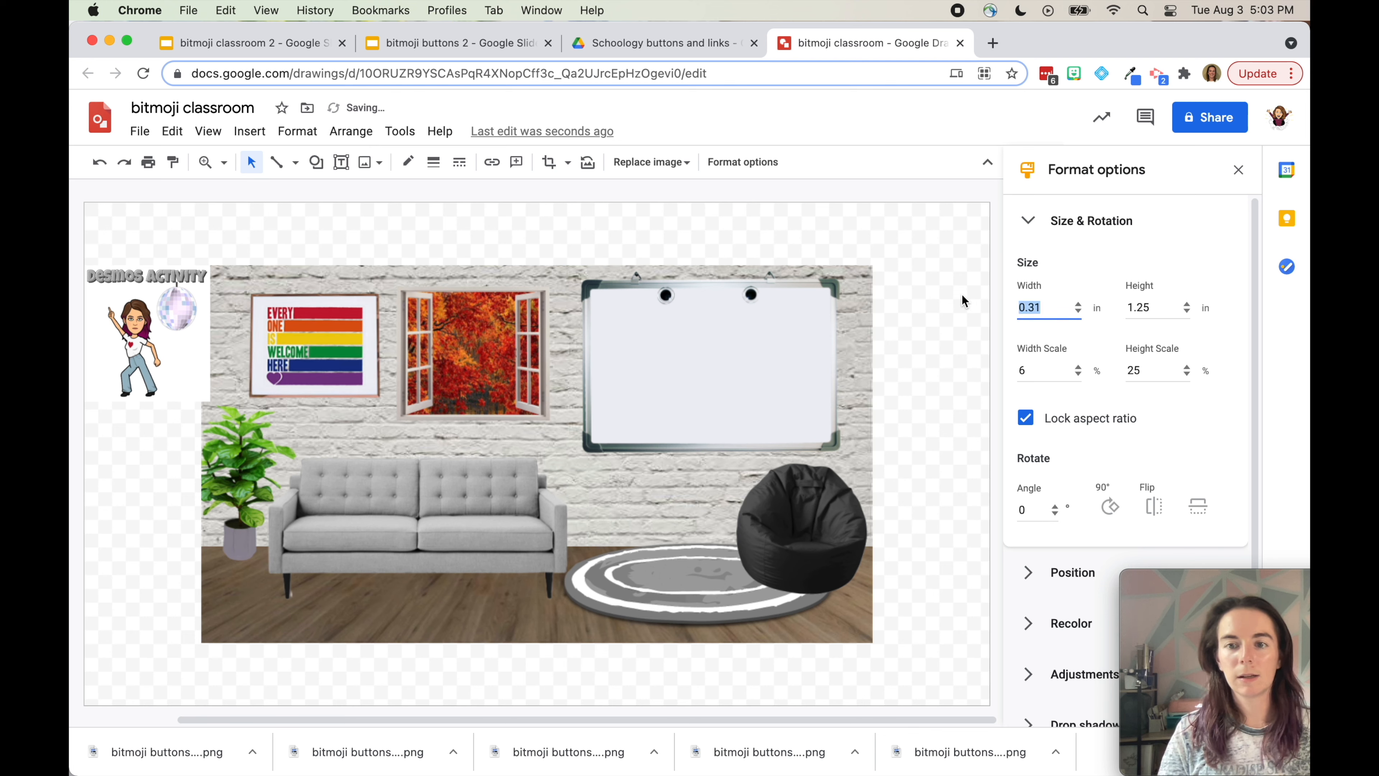
left_click(1026, 417)
left_click_drag(1054, 302, 1018, 305)
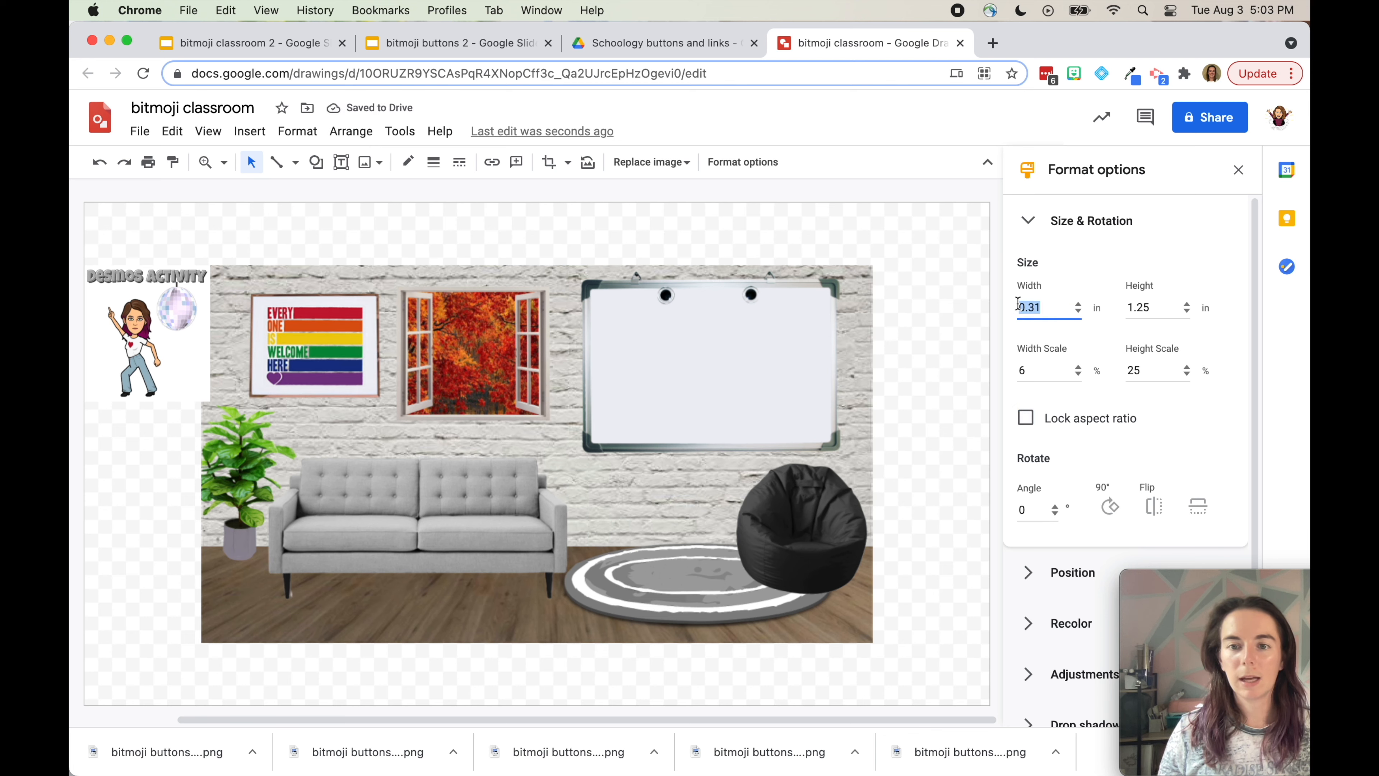
type("1.25")
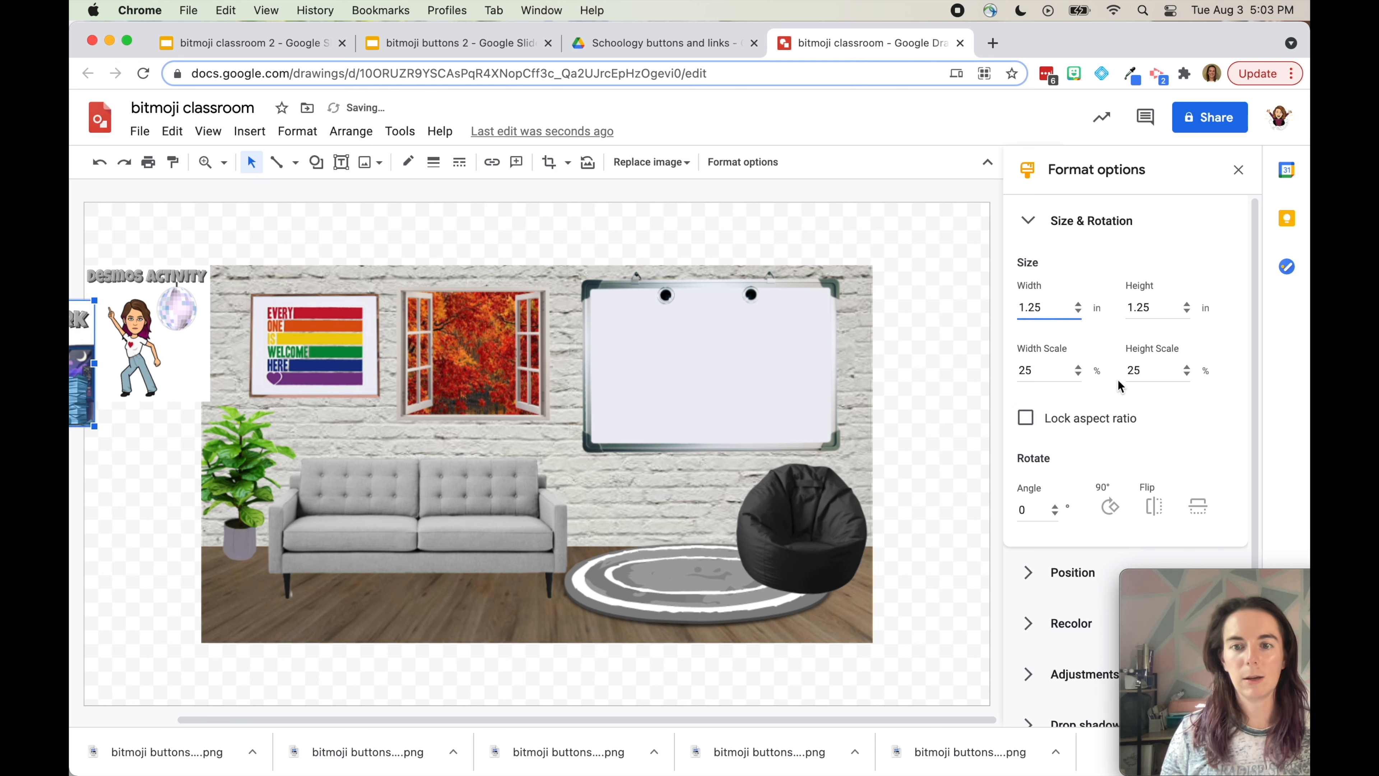
left_click_drag(81, 381, 197, 497)
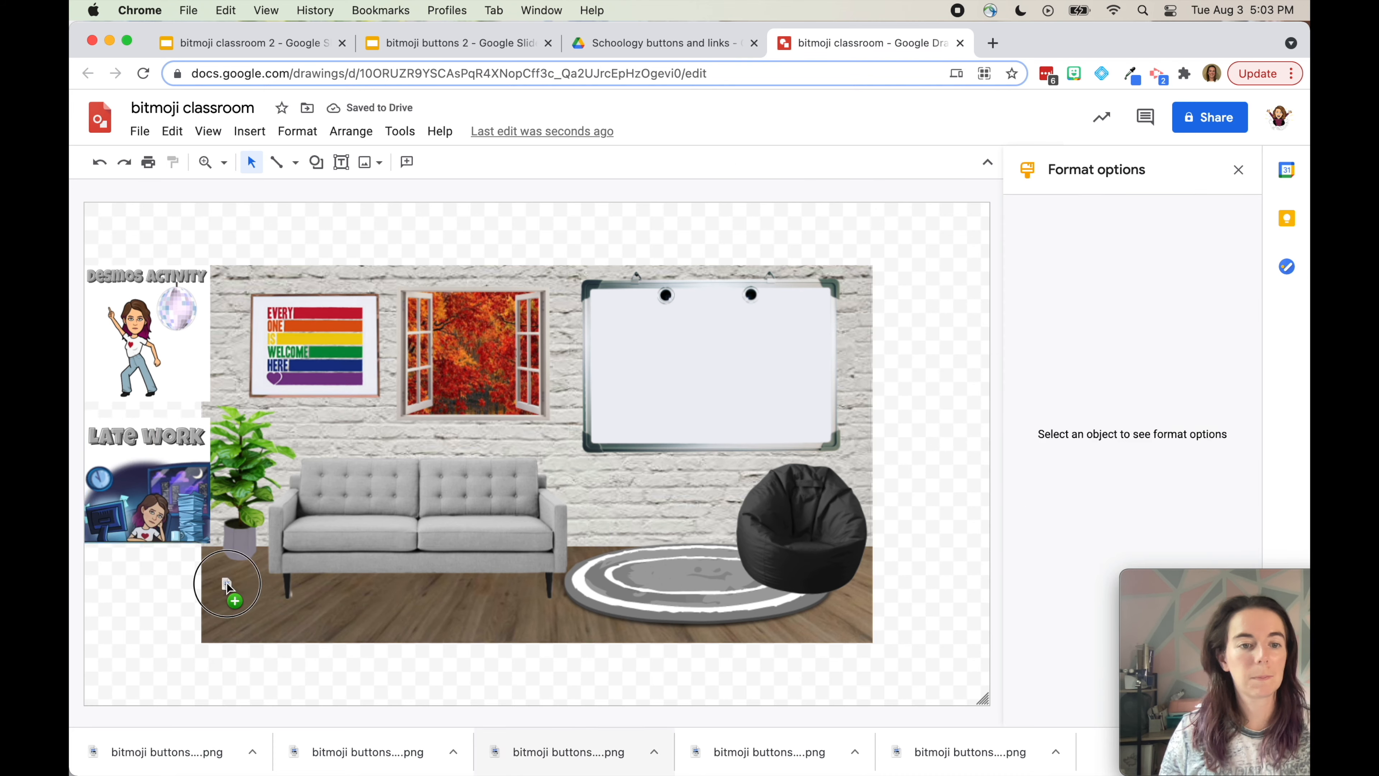
Add the remaining button images, each resized to 1.25 inches
left_click_drag(545, 757, 231, 579)
type("1.25")
left_click_drag(82, 391, 185, 598)
left_click_drag(769, 752, 438, 478)
type("1.25")
left_click_drag(970, 753, 760, 626)
double_click(1035, 303)
type("1.25")
Arrange Contact Me, Mathspace, Desmos Activity on the right and Schedule top-left
left_click_drag(572, 437, 927, 328)
left_click_drag(250, 290, 927, 464)
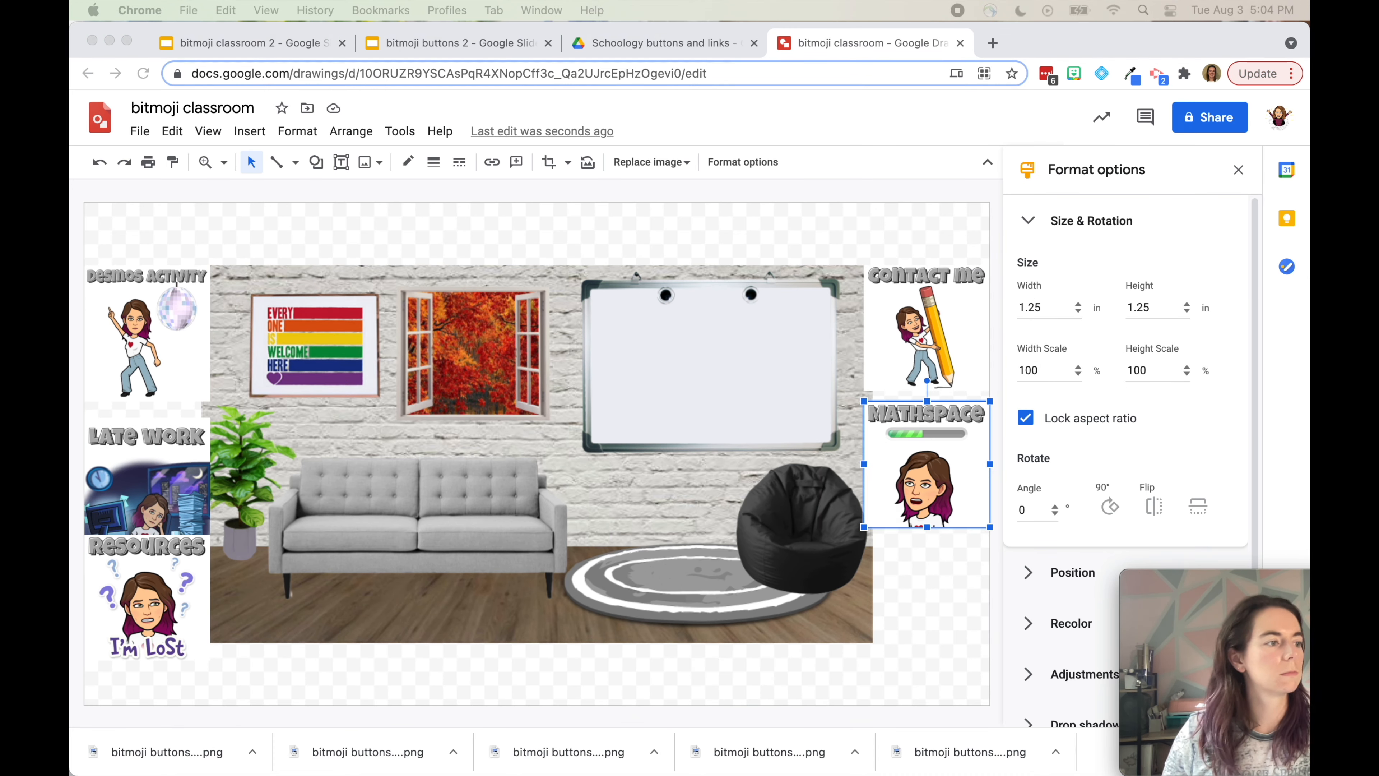
left_click_drag(71, 433, 542, 433)
double_click(1032, 308)
type("1.25")
left_click_drag(146, 337, 926, 601)
left_click_drag(354, 245, 148, 329)
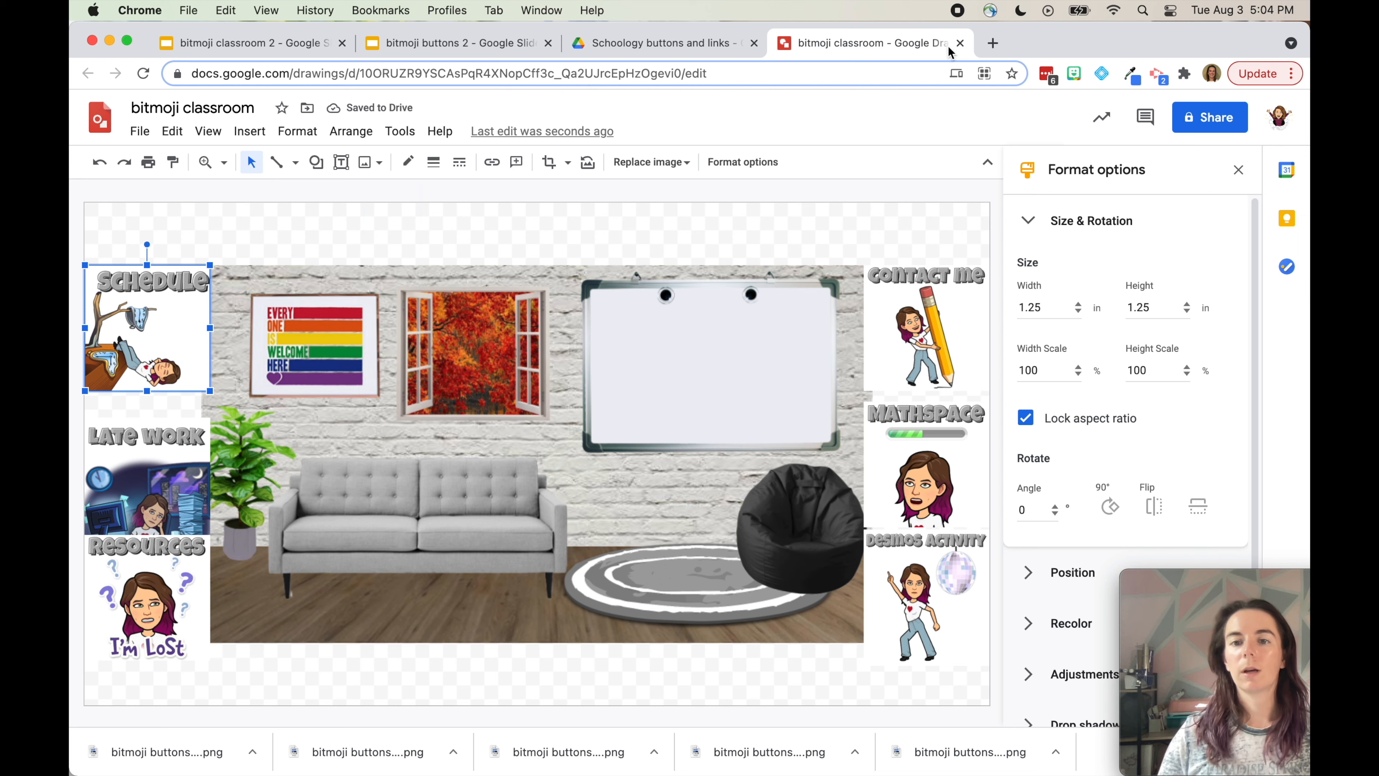
Fit the drawing in view and nudge the six buttons into alignment with the room
left_click(1239, 169)
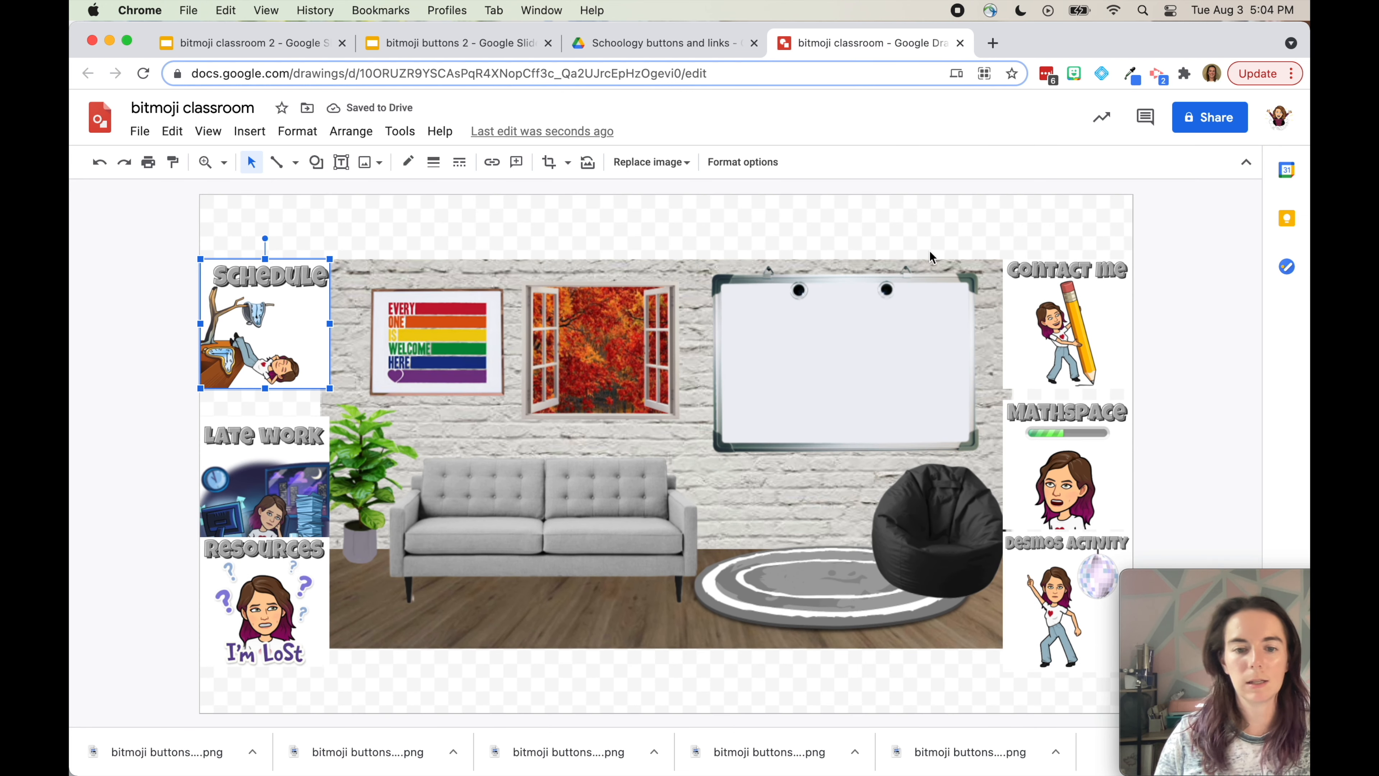
left_click(223, 162)
left_click(256, 345)
left_click(223, 162)
left_click(266, 191)
left_click(343, 331)
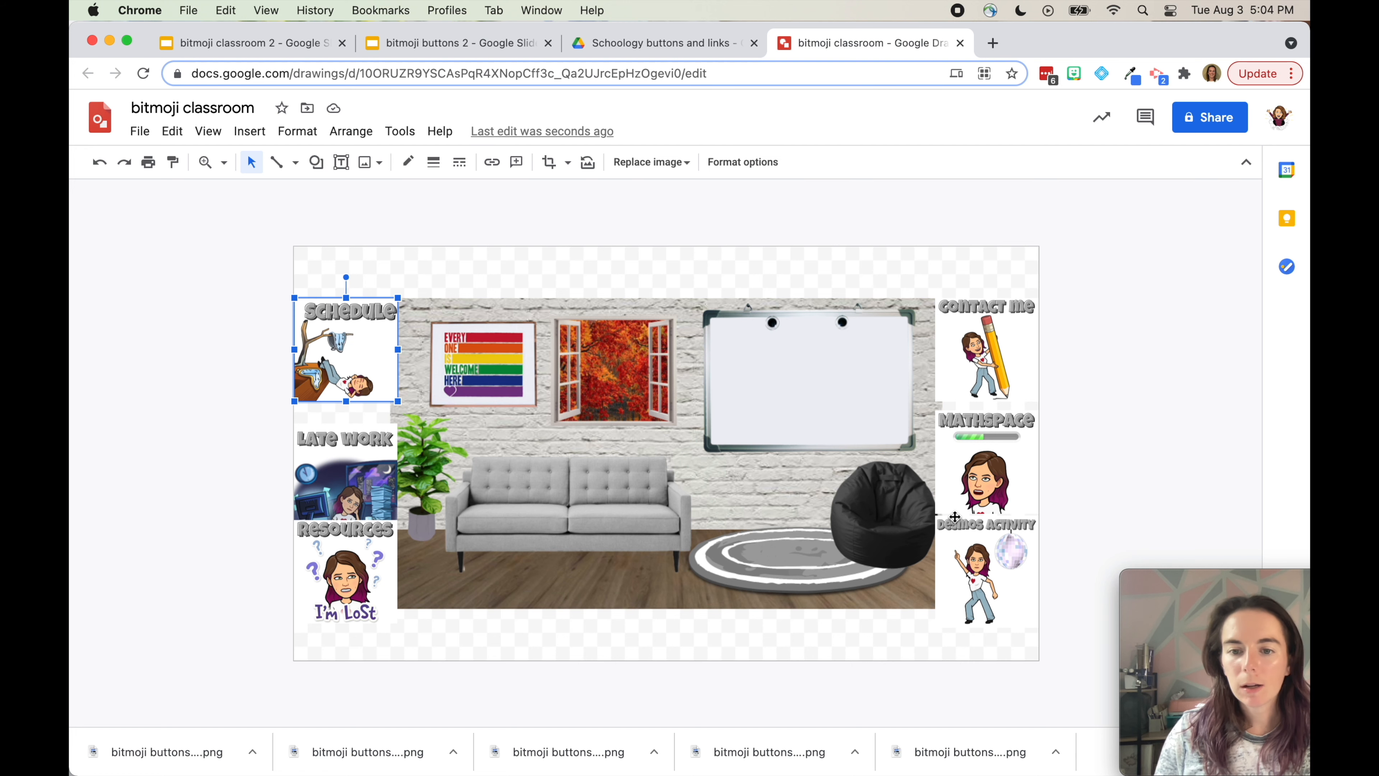
left_click_drag(370, 360, 371, 356)
left_click_drag(353, 488, 353, 477)
left_click_drag(992, 487, 991, 477)
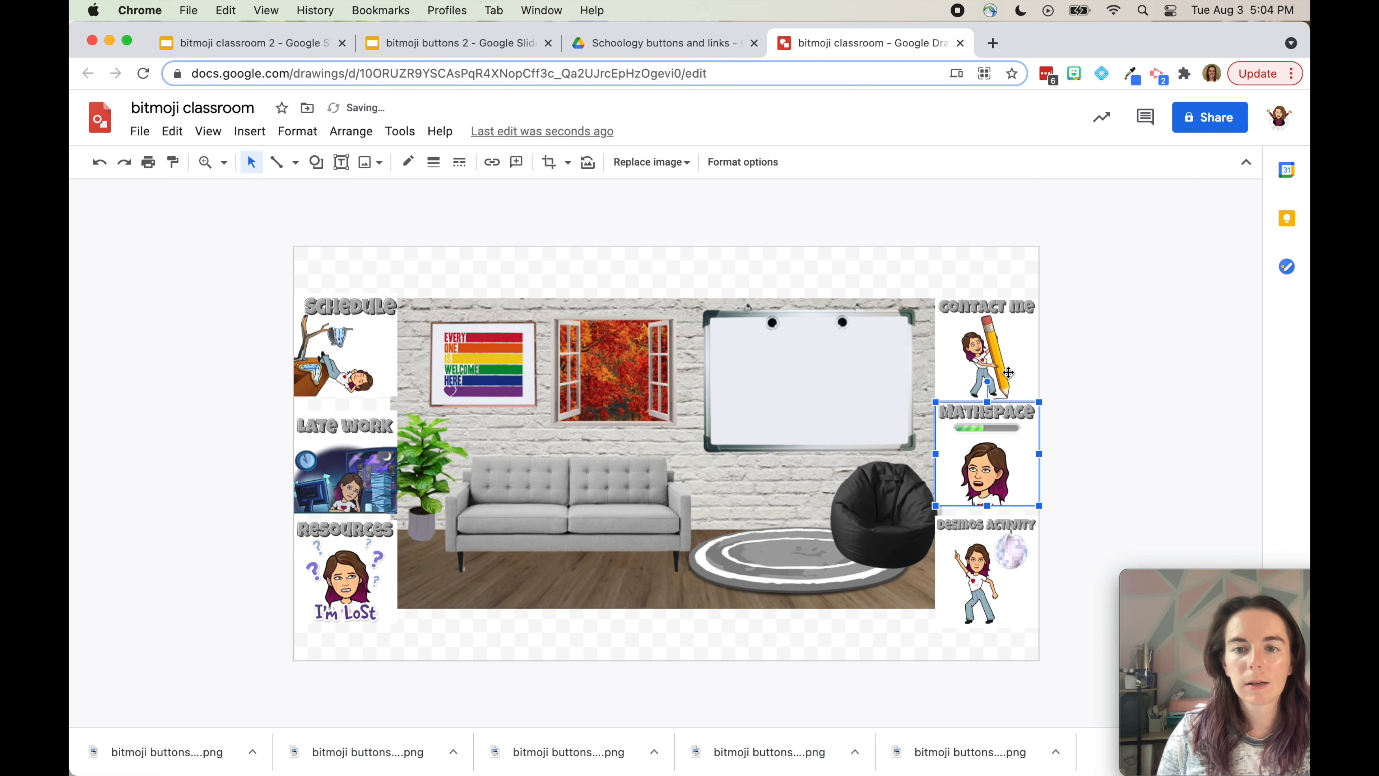
left_click_drag(1009, 373, 1008, 363)
left_click_drag(1009, 545, 1009, 549)
left_click_drag(378, 547, 379, 551)
left_click(1128, 432)
Distribute Schedule, Late Work and Resources evenly in the left column
left_click(347, 354)
left_click(345, 478, "shift")
left_click(344, 559, "shift")
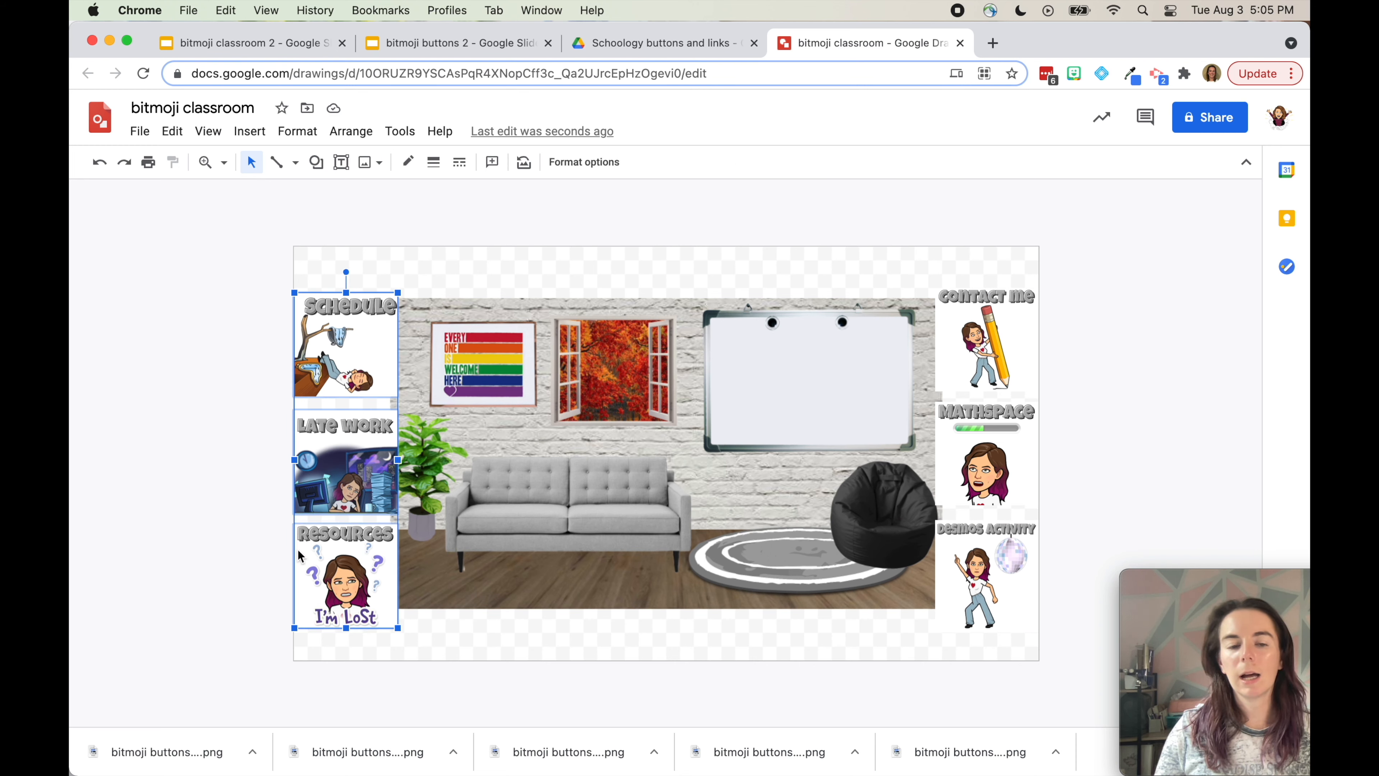
right_click(351, 348)
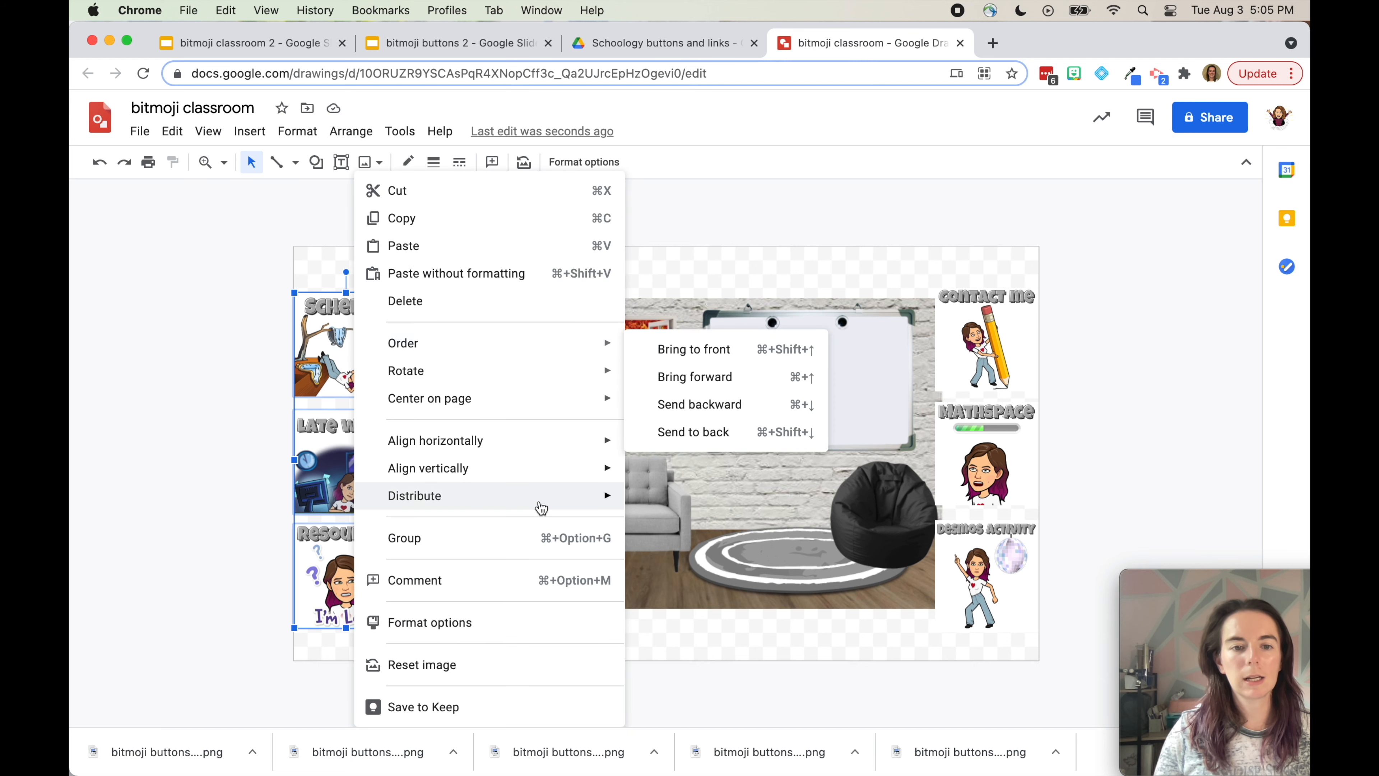
mouse_move(542, 508)
left_click(682, 530)
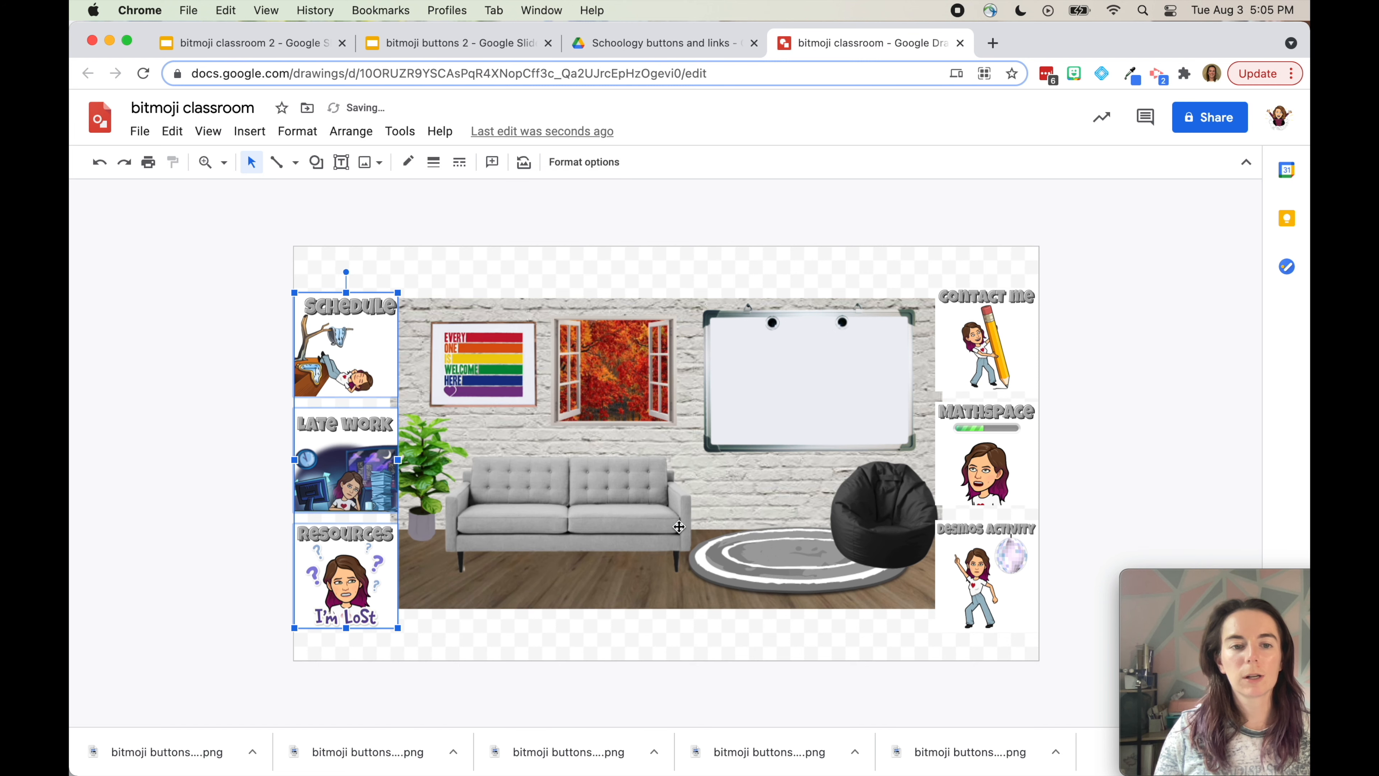
Distribute Contact Me, Mathspace and Desmos Activity evenly in the right column
left_click(977, 343)
left_click(966, 455, "shift")
left_click(978, 557, "shift")
right_click(976, 365)
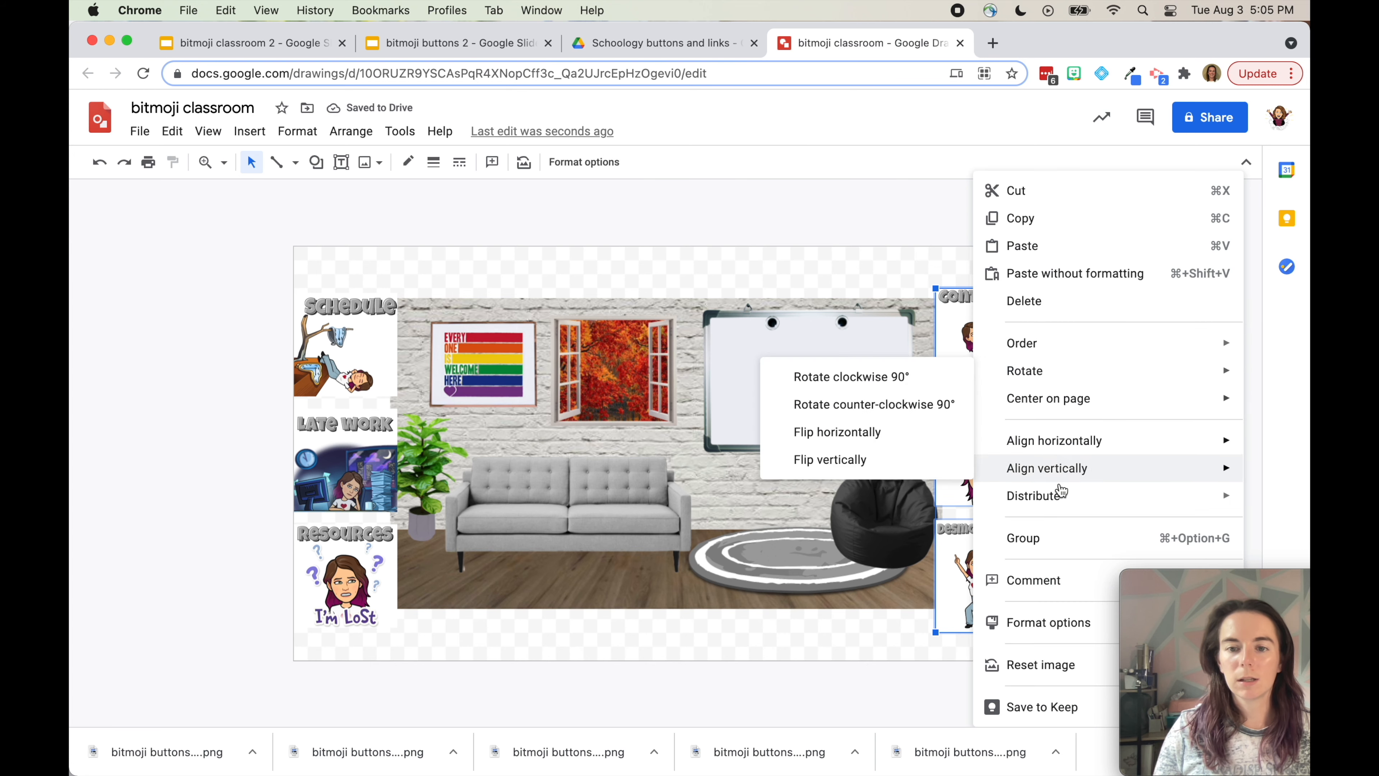
mouse_move(994, 495)
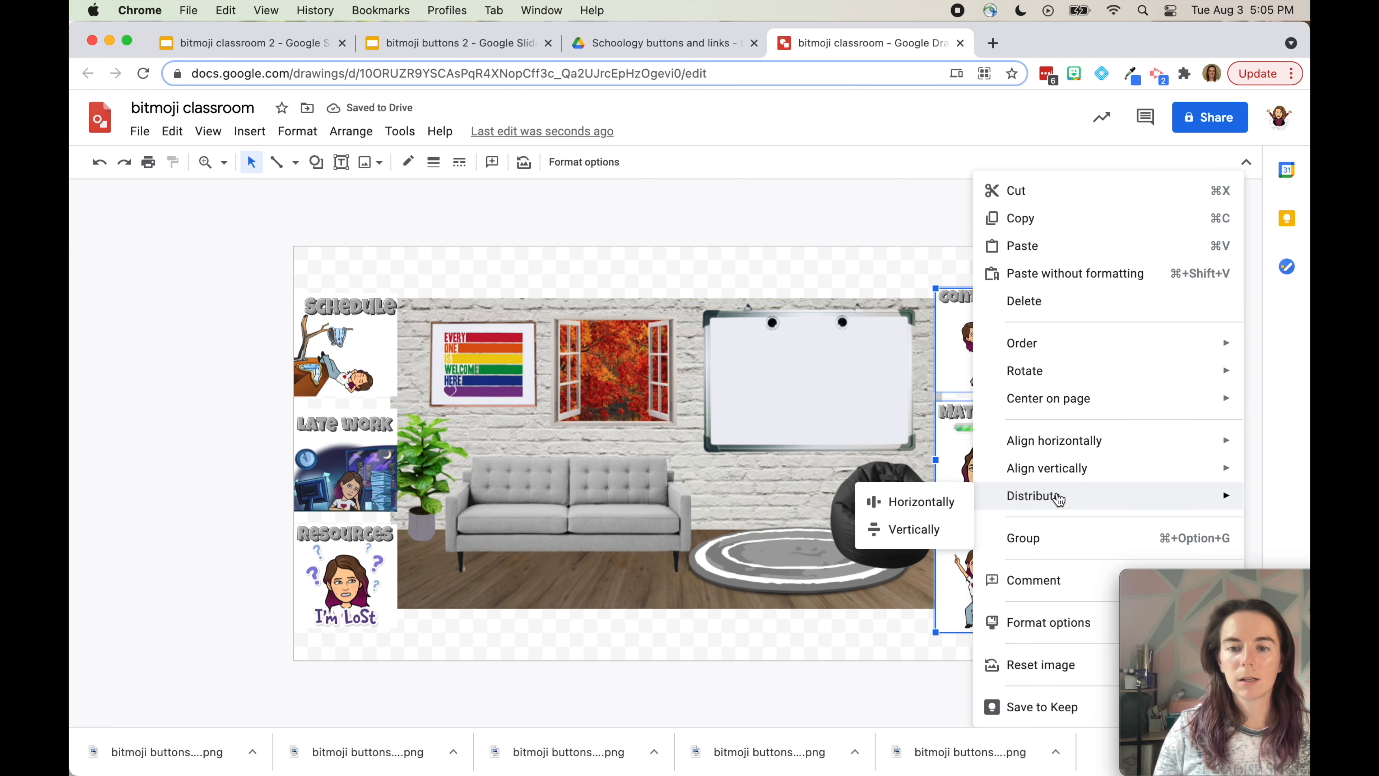
left_click(922, 529)
left_click(1135, 384)
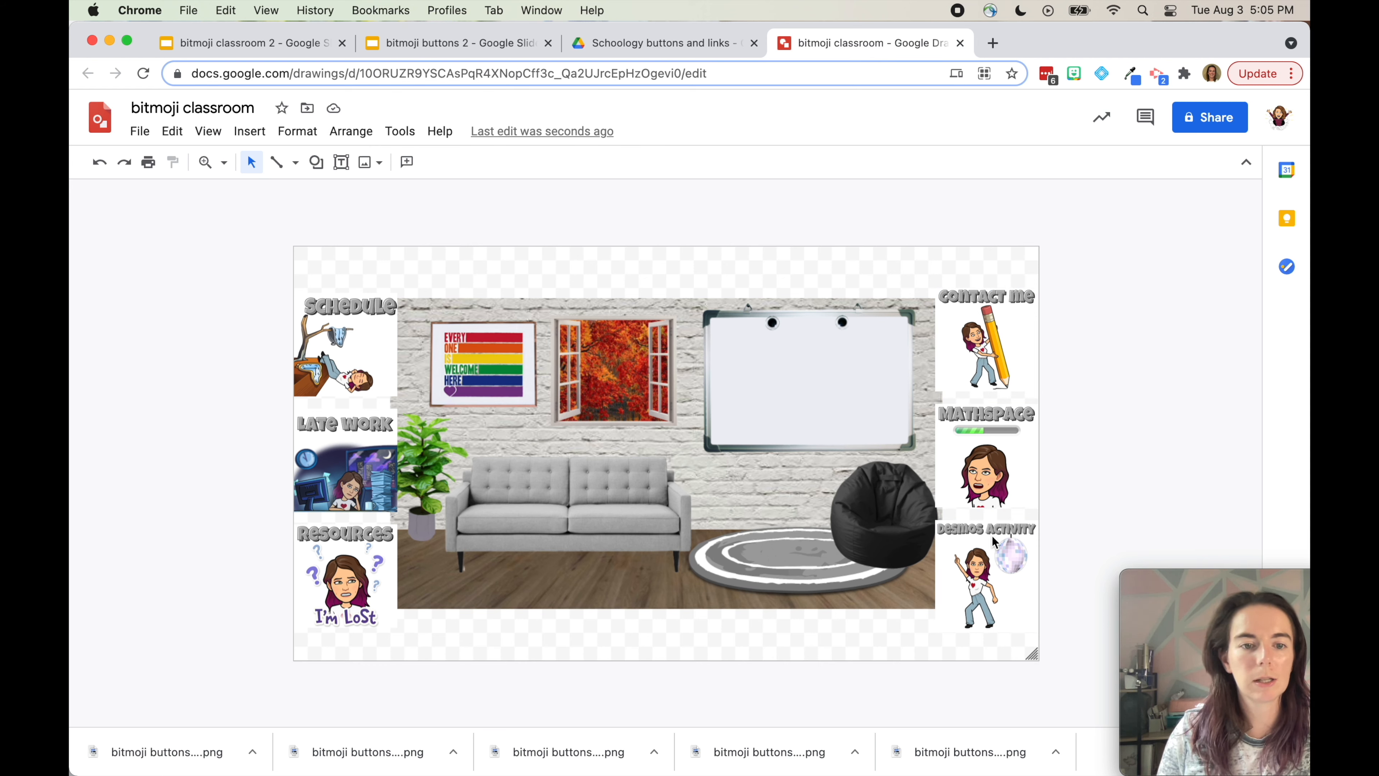
Copy a waving 'pose' Bitmoji sticker and paste it into the drawing
left_click(1075, 74)
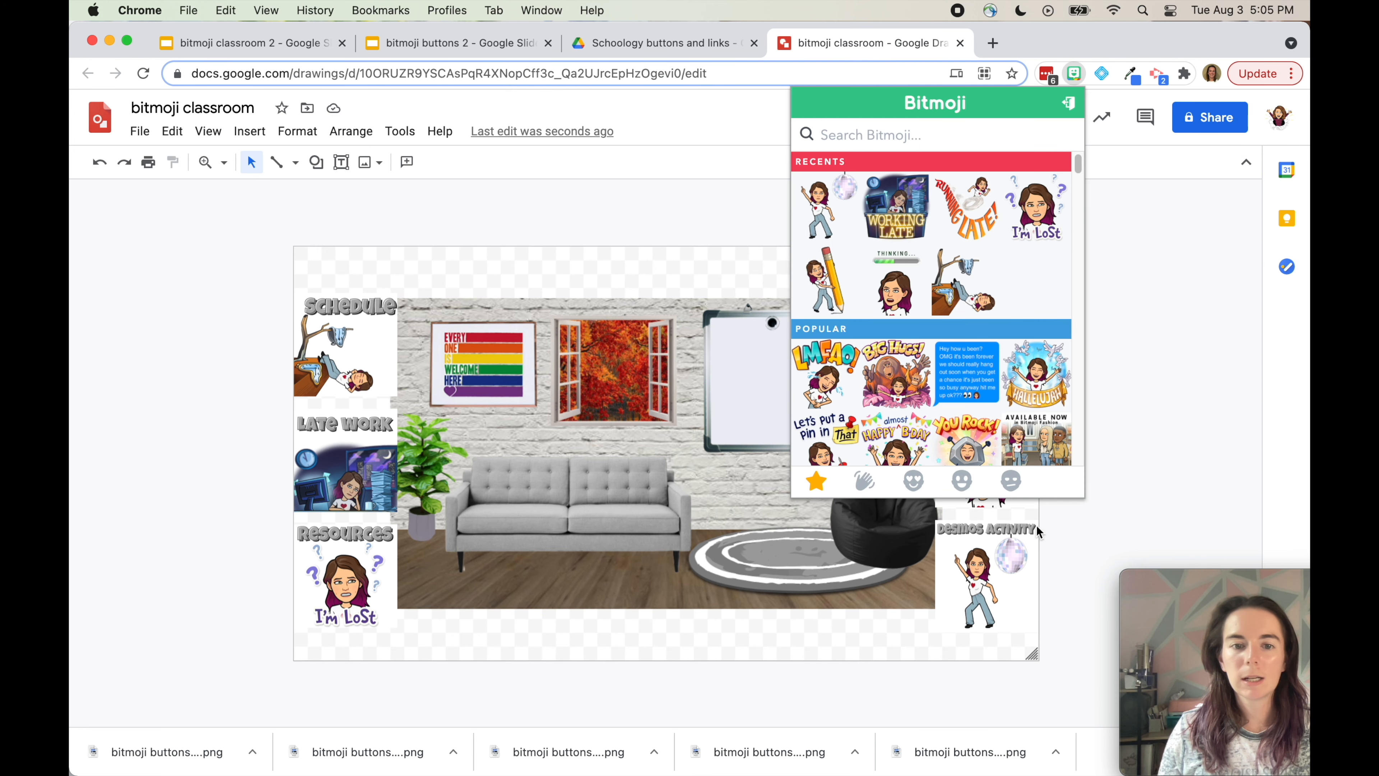
type("pose")
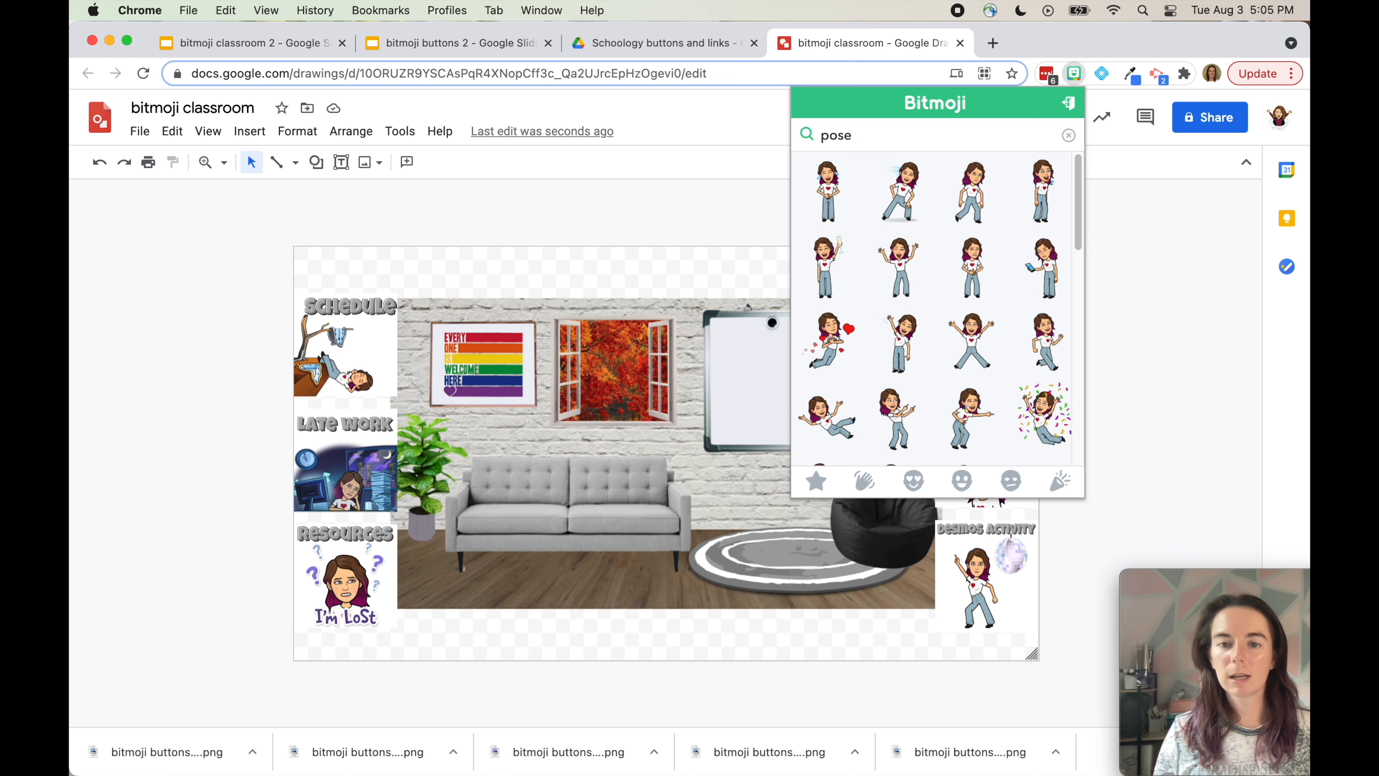
scroll(946, 331, "down", 3)
scroll(948, 333, "up", 3)
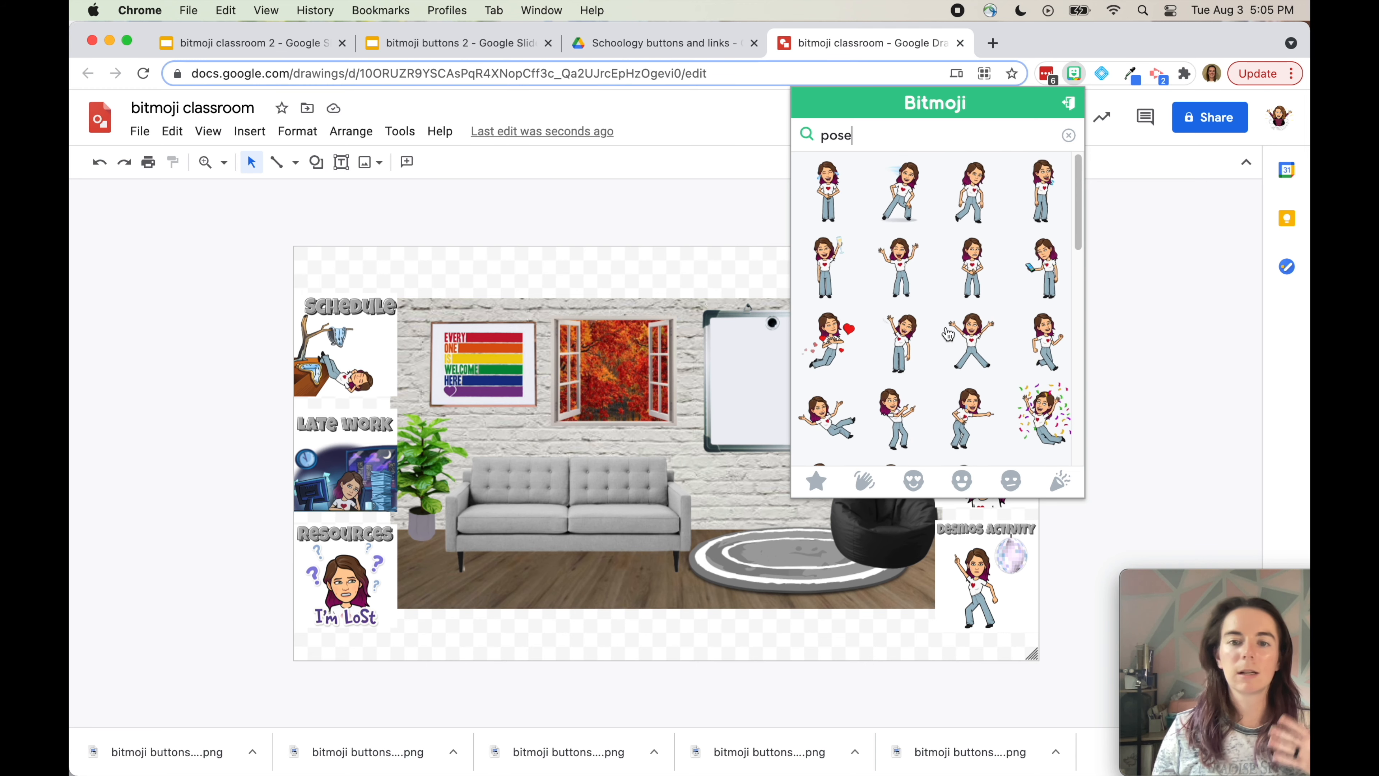
scroll(947, 333, "down", 5)
scroll(947, 333, "up", 4)
scroll(948, 333, "up", 1)
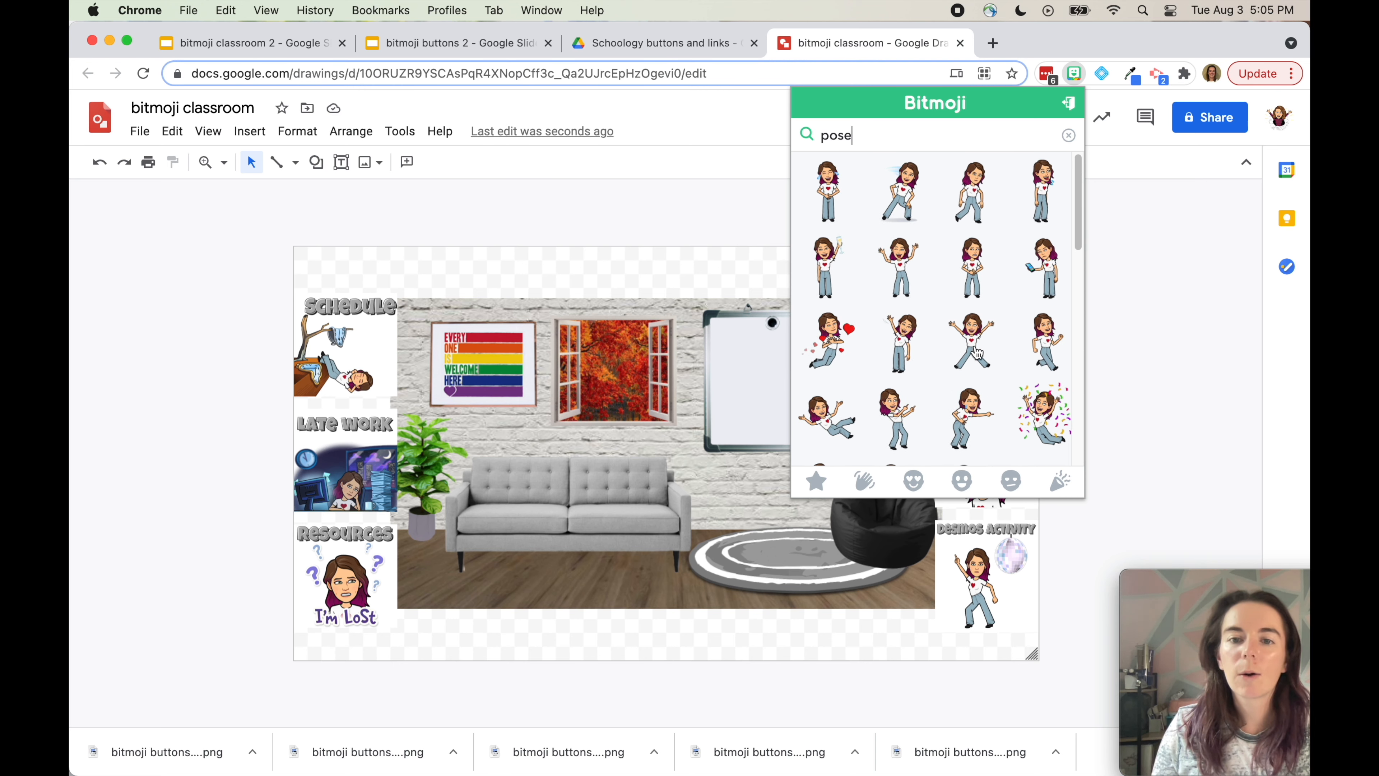
left_click(902, 344)
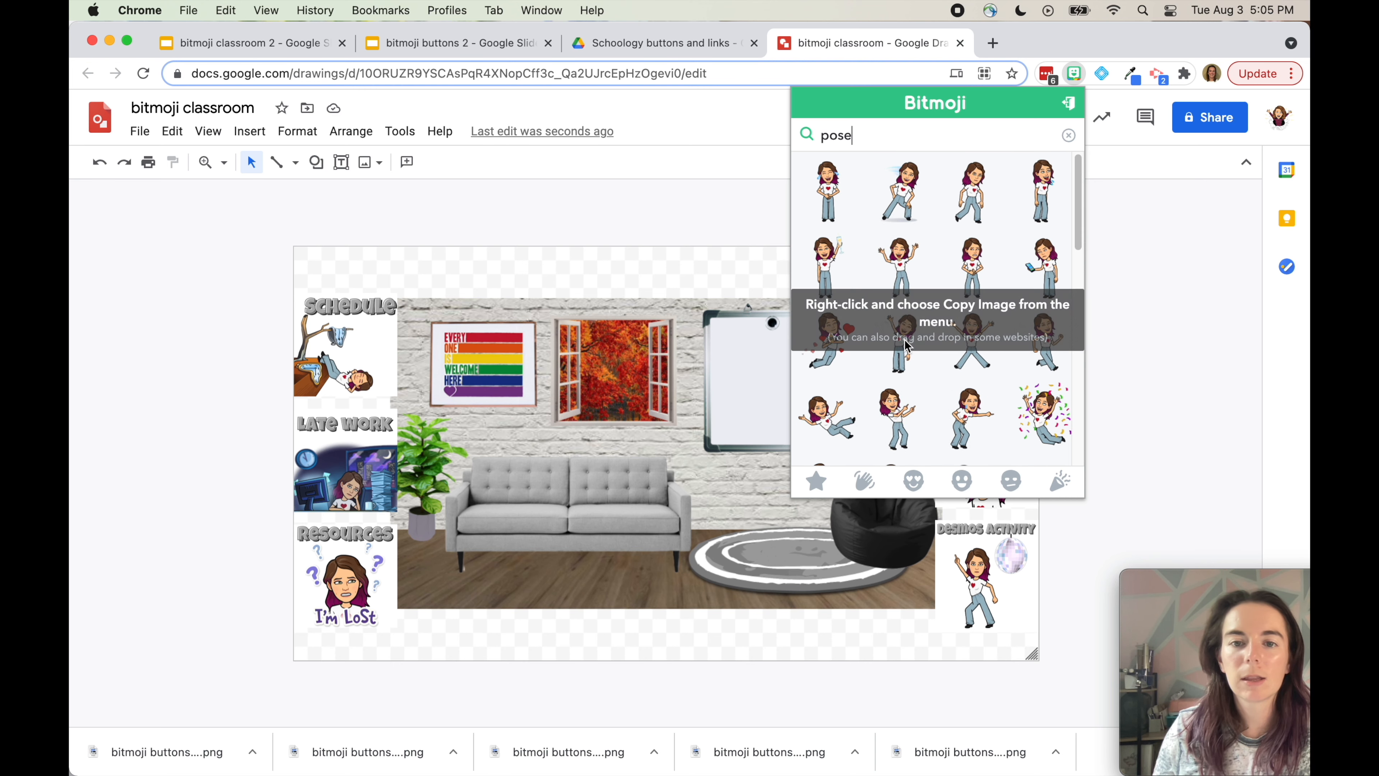
right_click(892, 372)
left_click(923, 407)
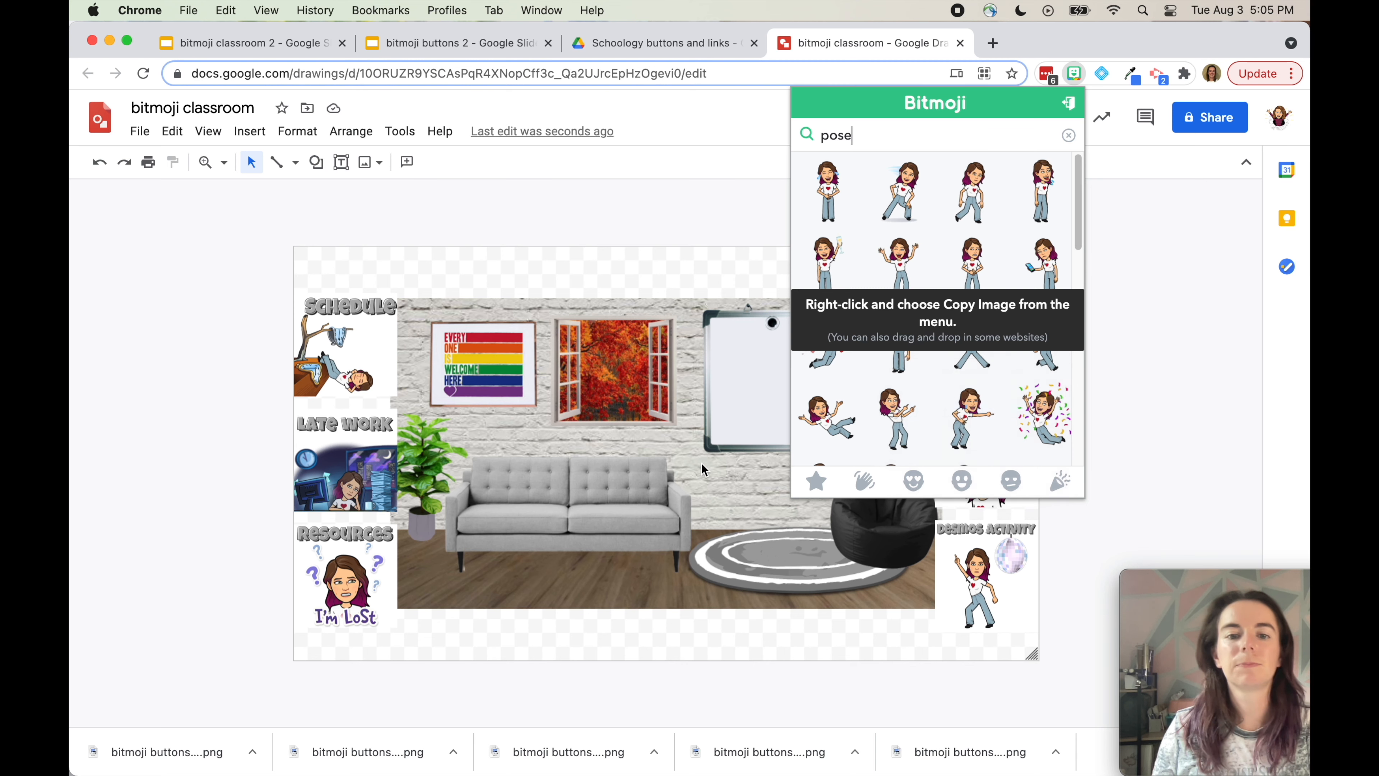
left_click(701, 464)
key("super+v")
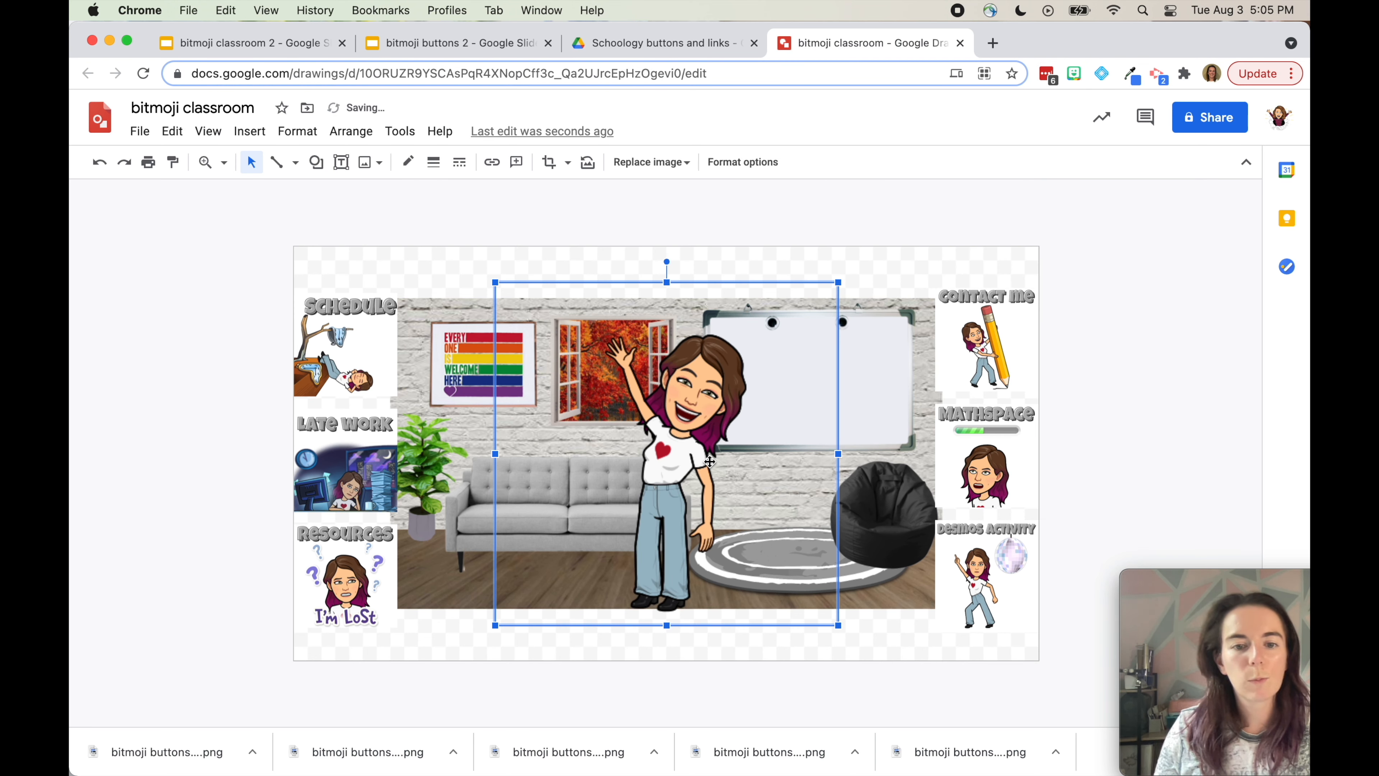
Shrink the Bitmoji figure, flip it horizontally, and nudge it slightly left
left_click_drag(496, 283, 588, 374)
left_click_drag(730, 493, 706, 486)
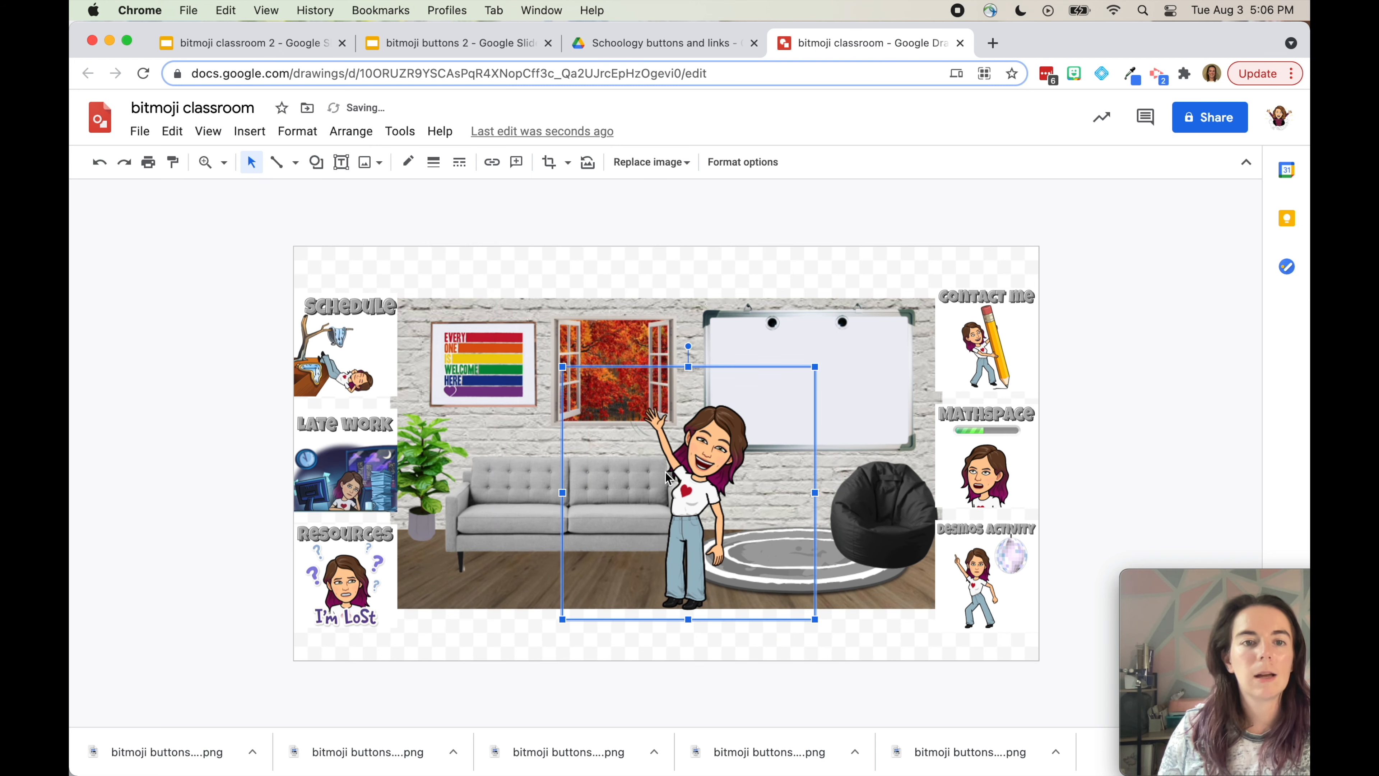
right_click(673, 478)
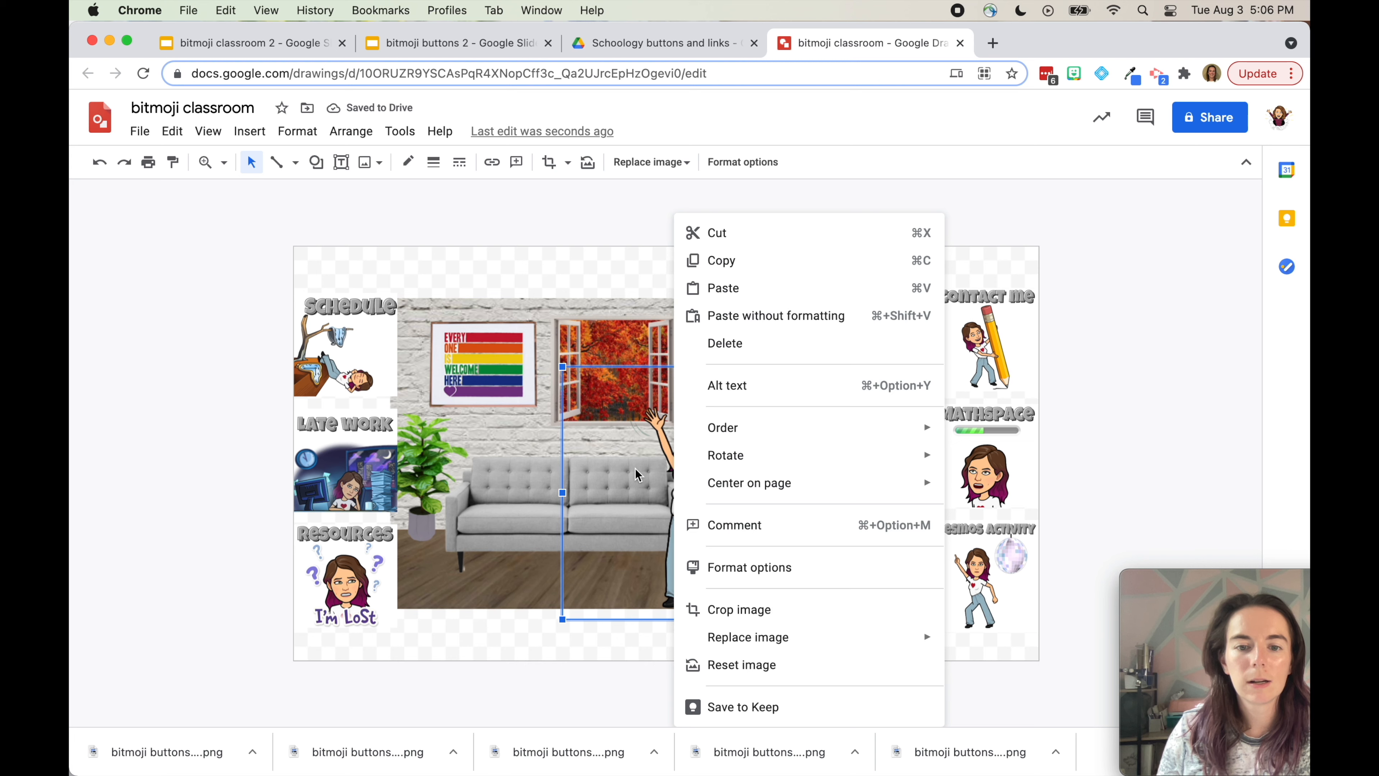
mouse_move(723, 463)
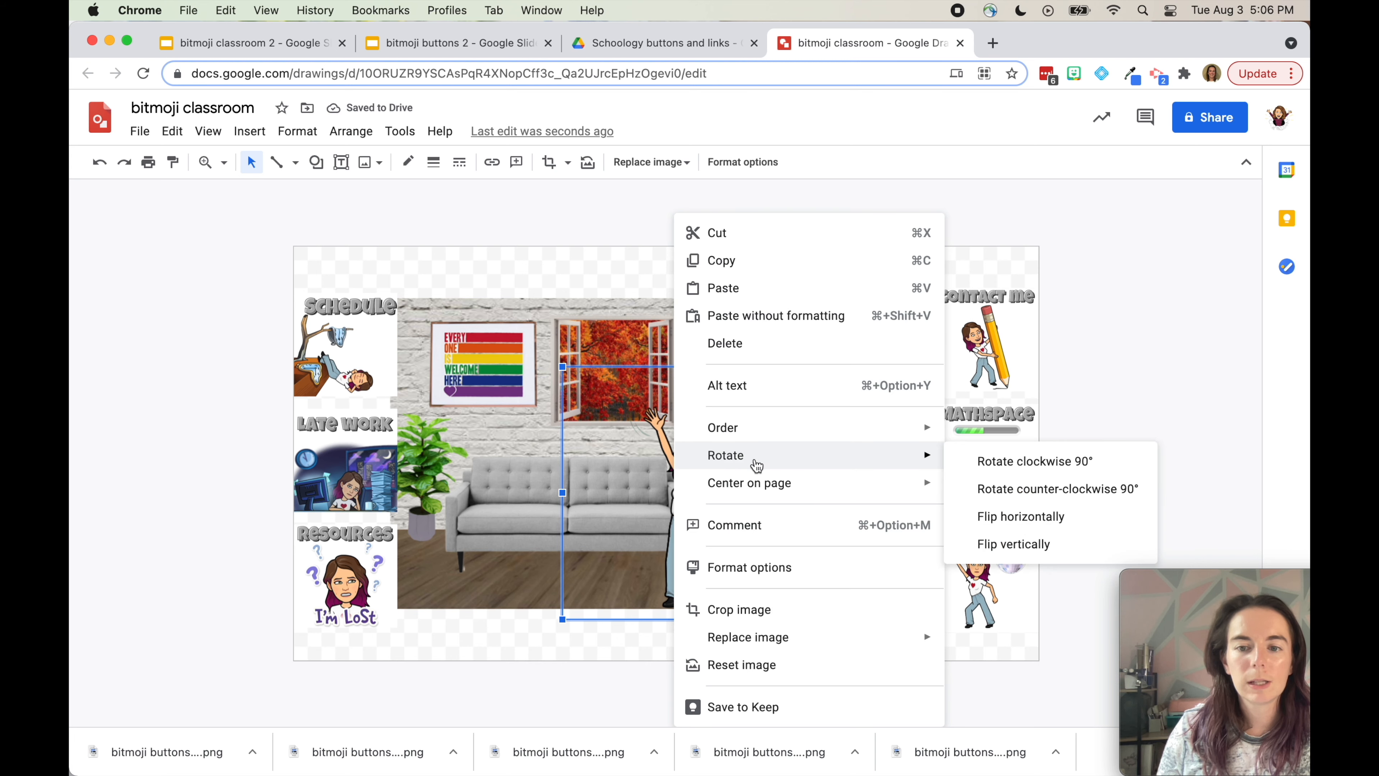
left_click(996, 519)
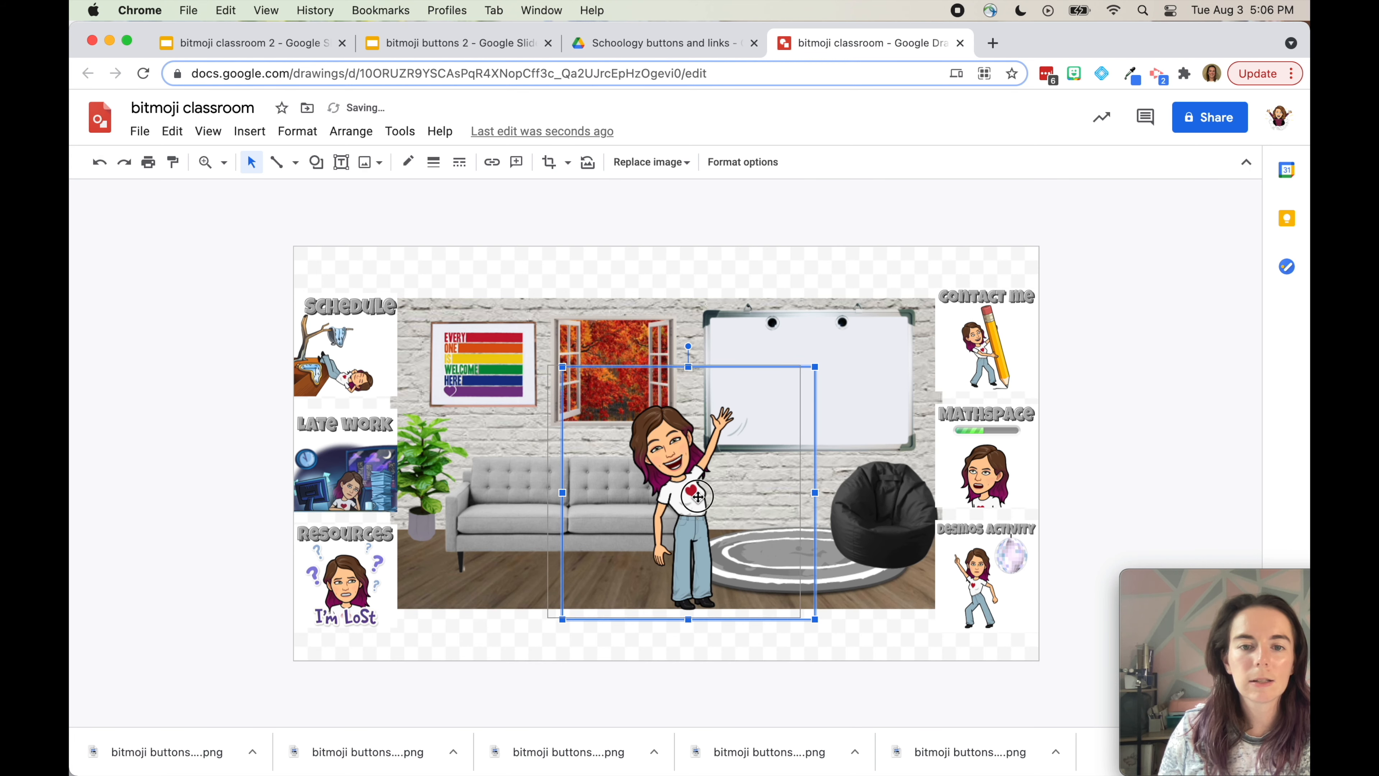
left_click_drag(714, 503, 692, 501)
left_click(1088, 490)
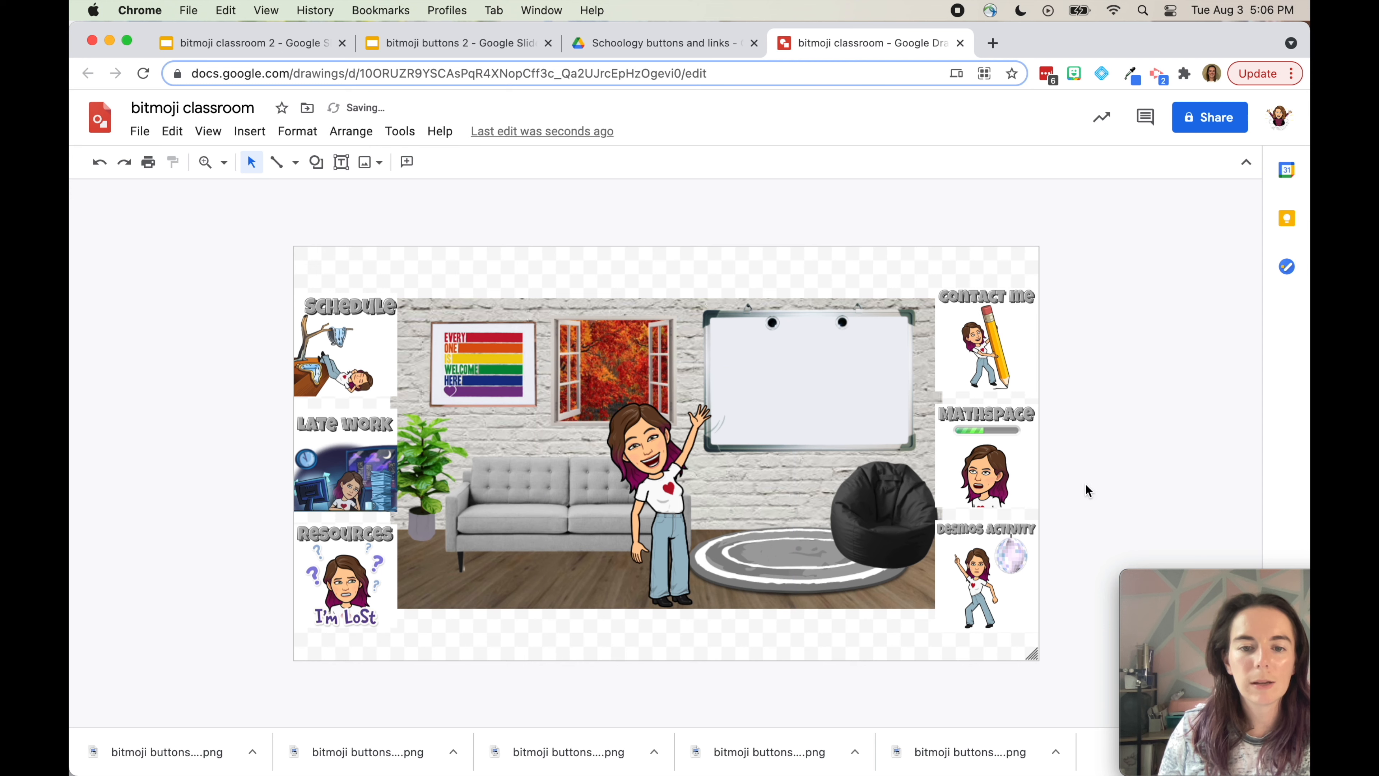
left_click(600, 479)
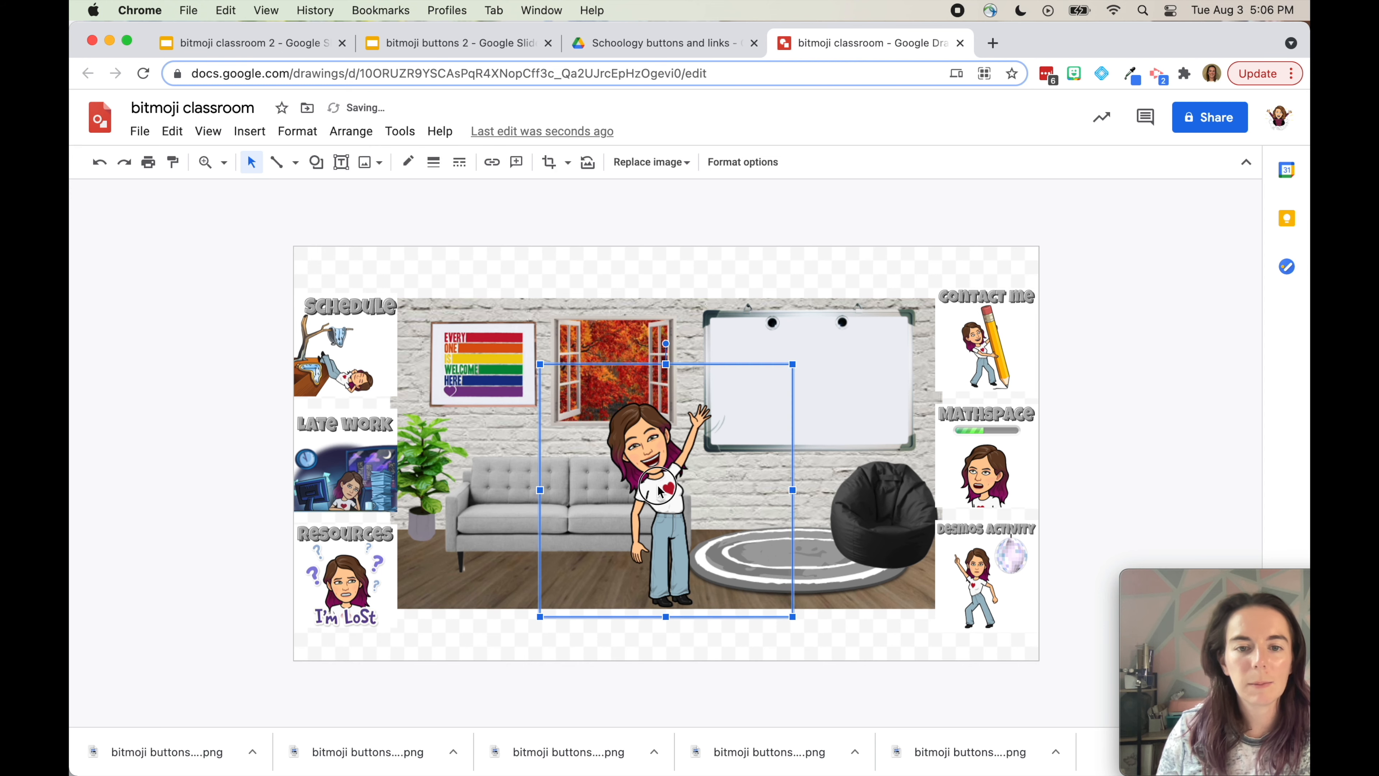
left_click(1085, 429)
Add a whiteboard text box in Just Another Hand, fit to the board and enlarged past size 25
left_click(341, 162)
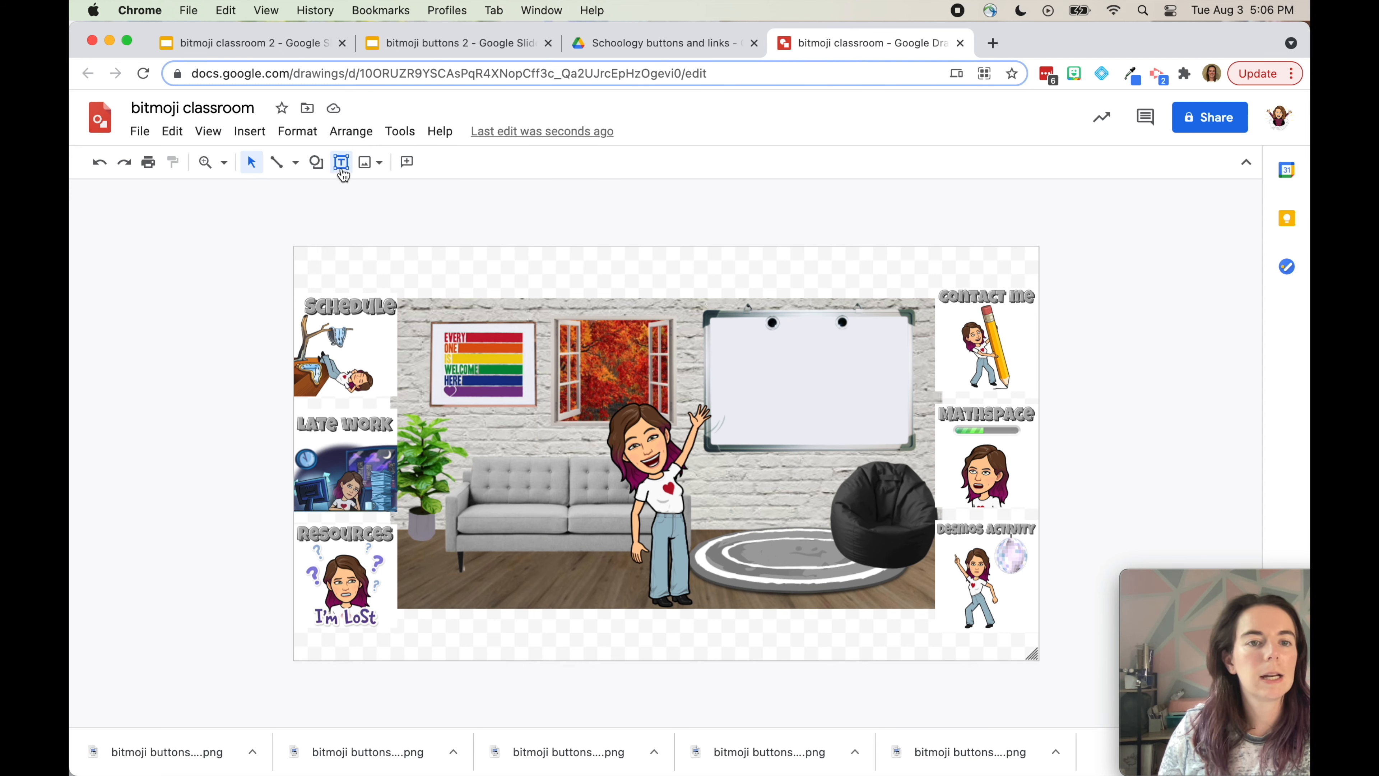
left_click(726, 347)
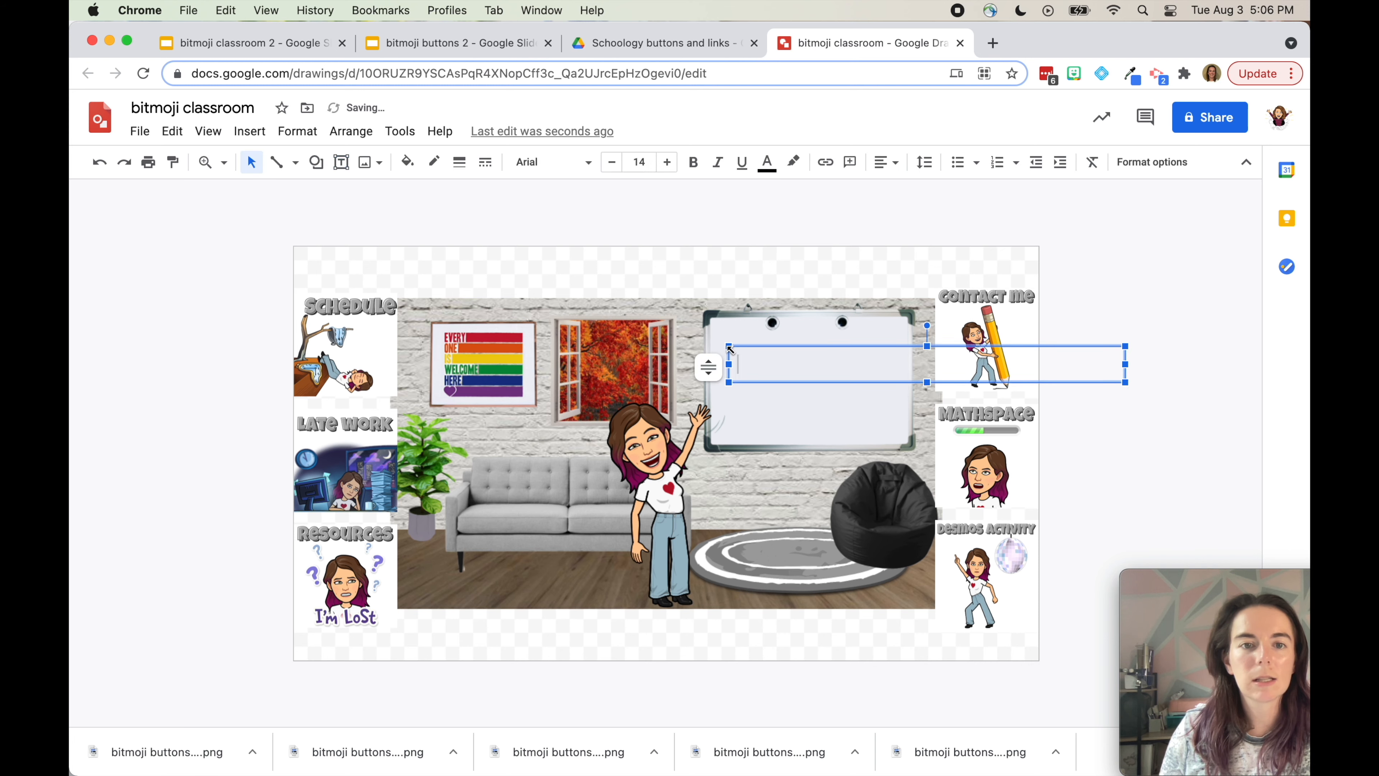
left_click(568, 163)
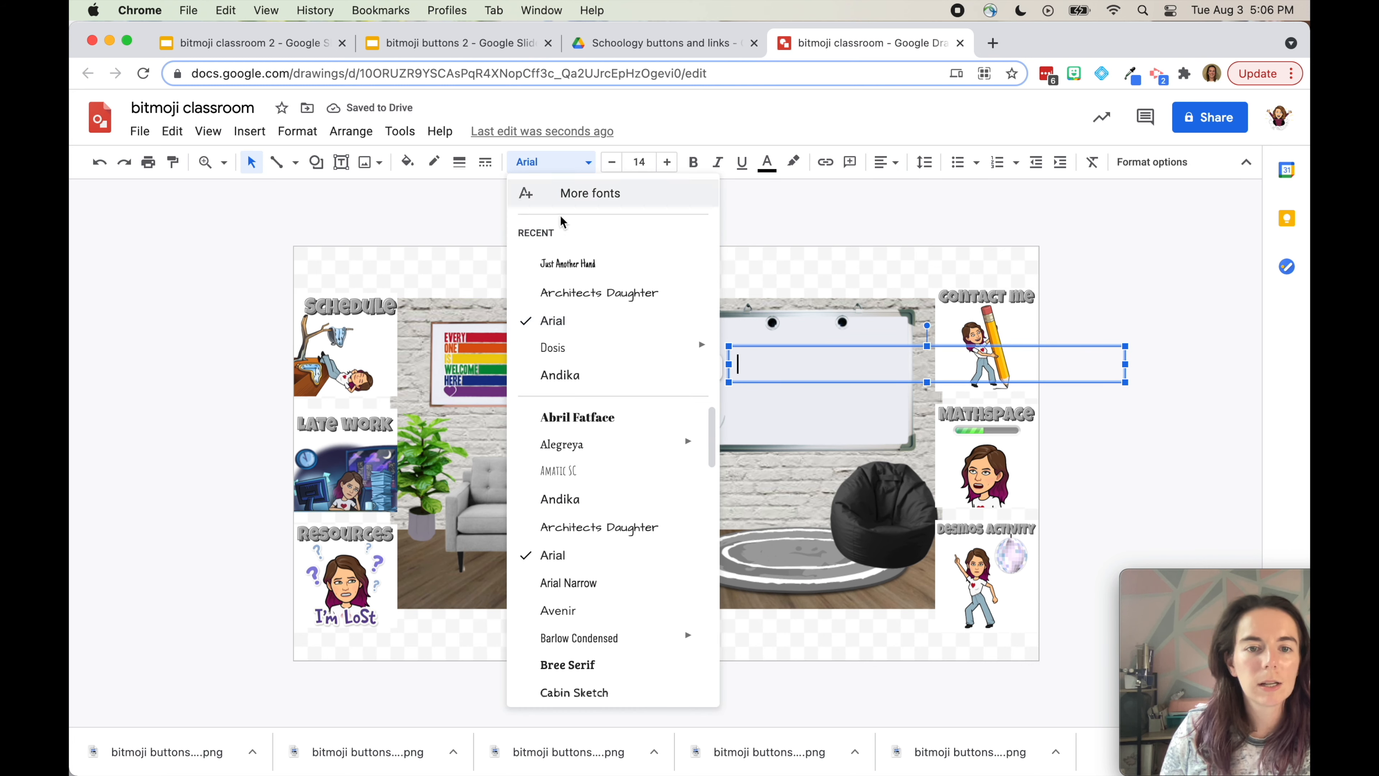
left_click(568, 264)
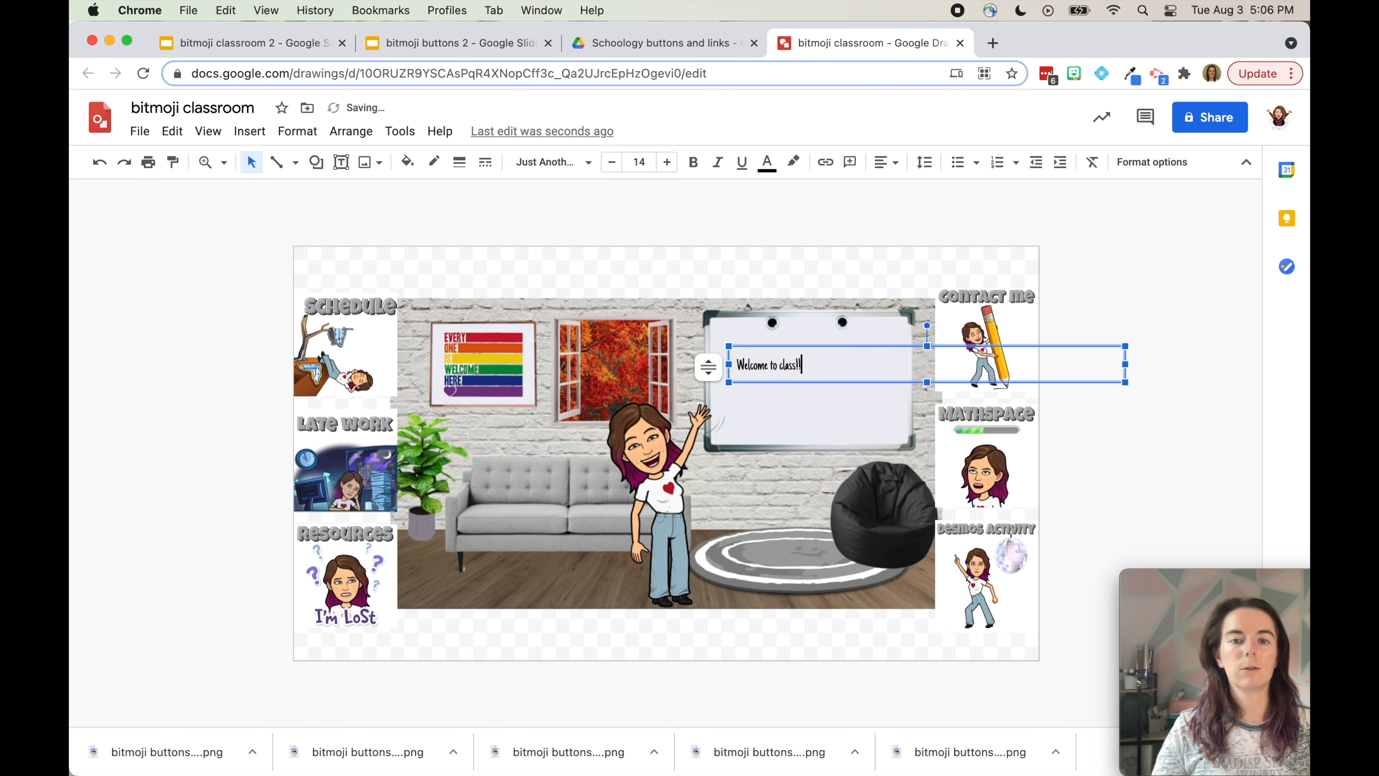
left_click_drag(1125, 383, 900, 383)
left_click(668, 163)
left_click(668, 163)
left_click(668, 163)
left_click(668, 163)
left_click(668, 163)
left_click(668, 163)
left_click(669, 163)
left_click(668, 163)
left_click(668, 163)
left_click(668, 163)
left_click(668, 163)
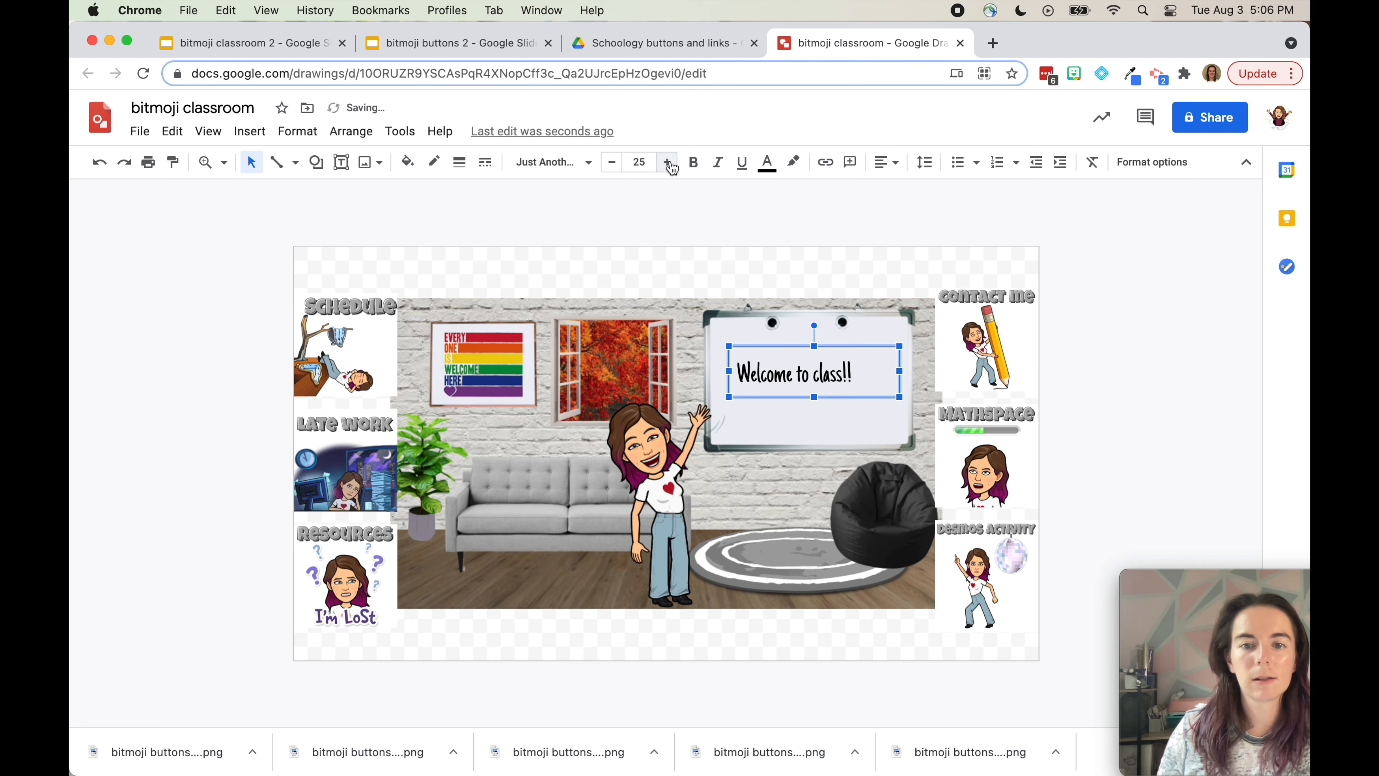
left_click(668, 163)
left_click(668, 163)
left_click(776, 285)
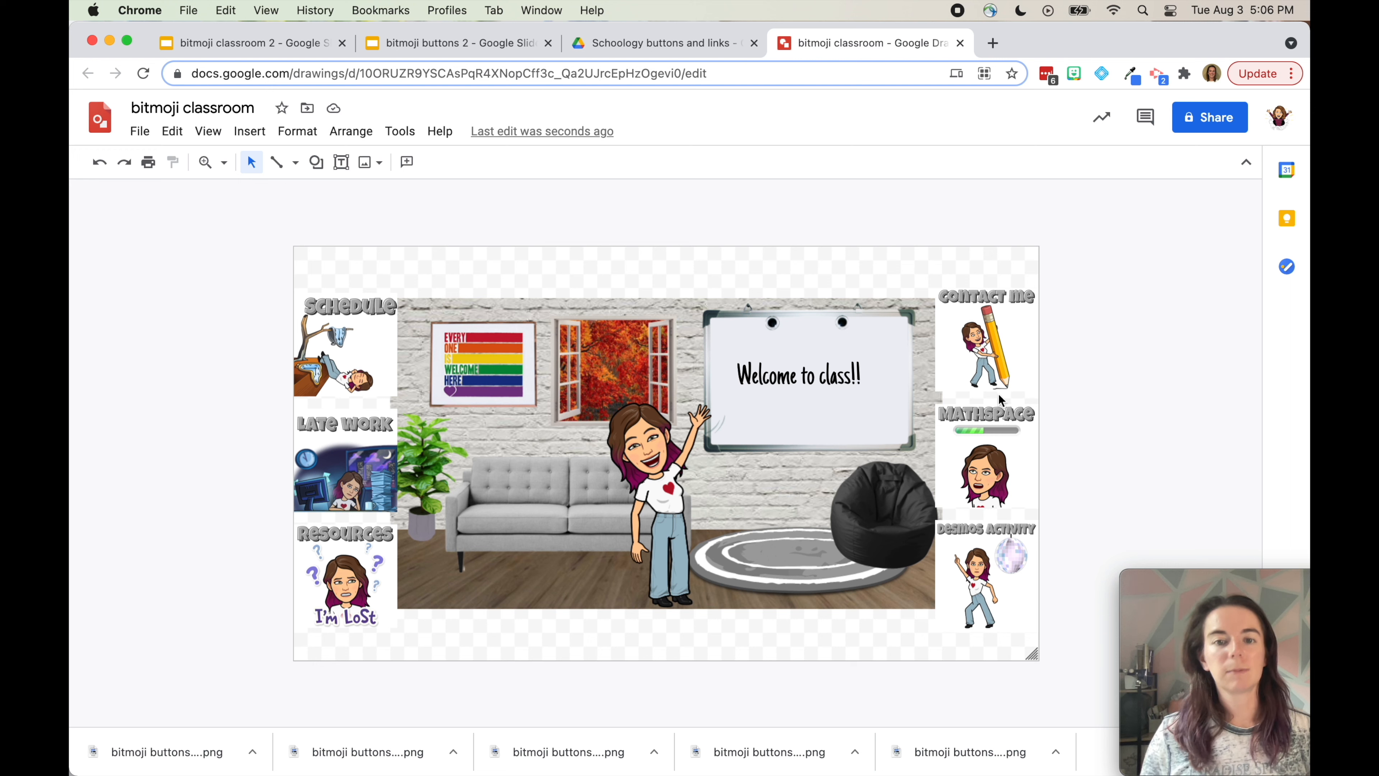
Select the whole room scene, enlarge it, and nudge it left and down
left_click_drag(896, 210, 591, 534)
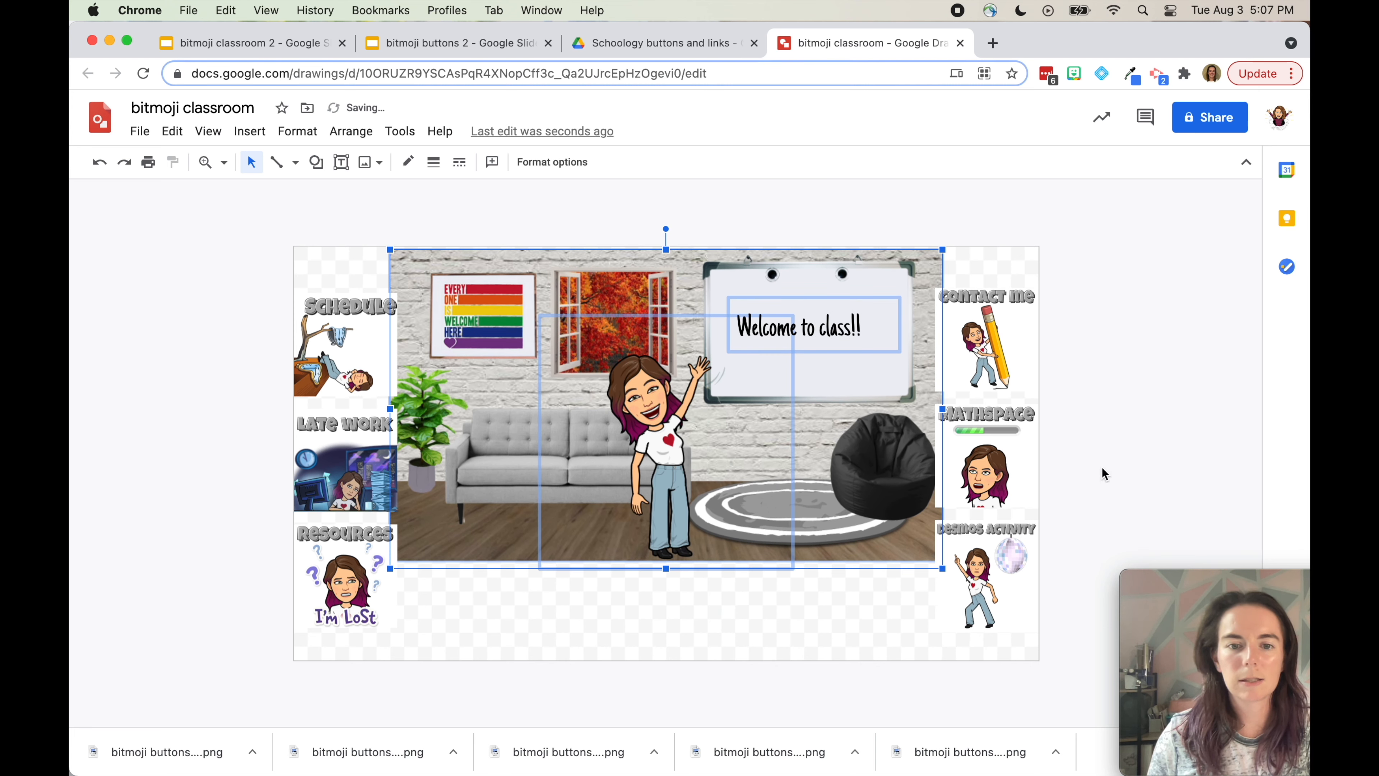
left_click_drag(942, 569, 976, 599)
key("Left")
key("Left")
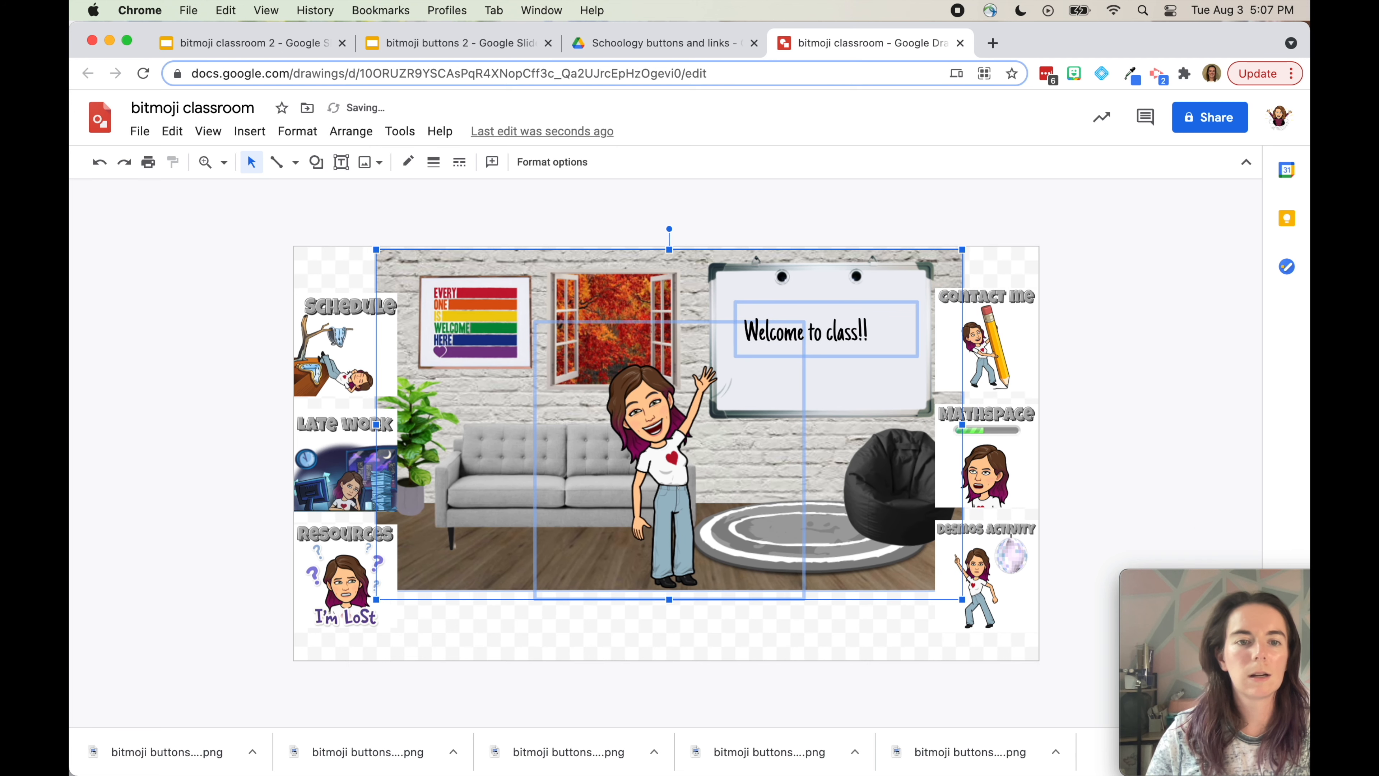
key("Down")
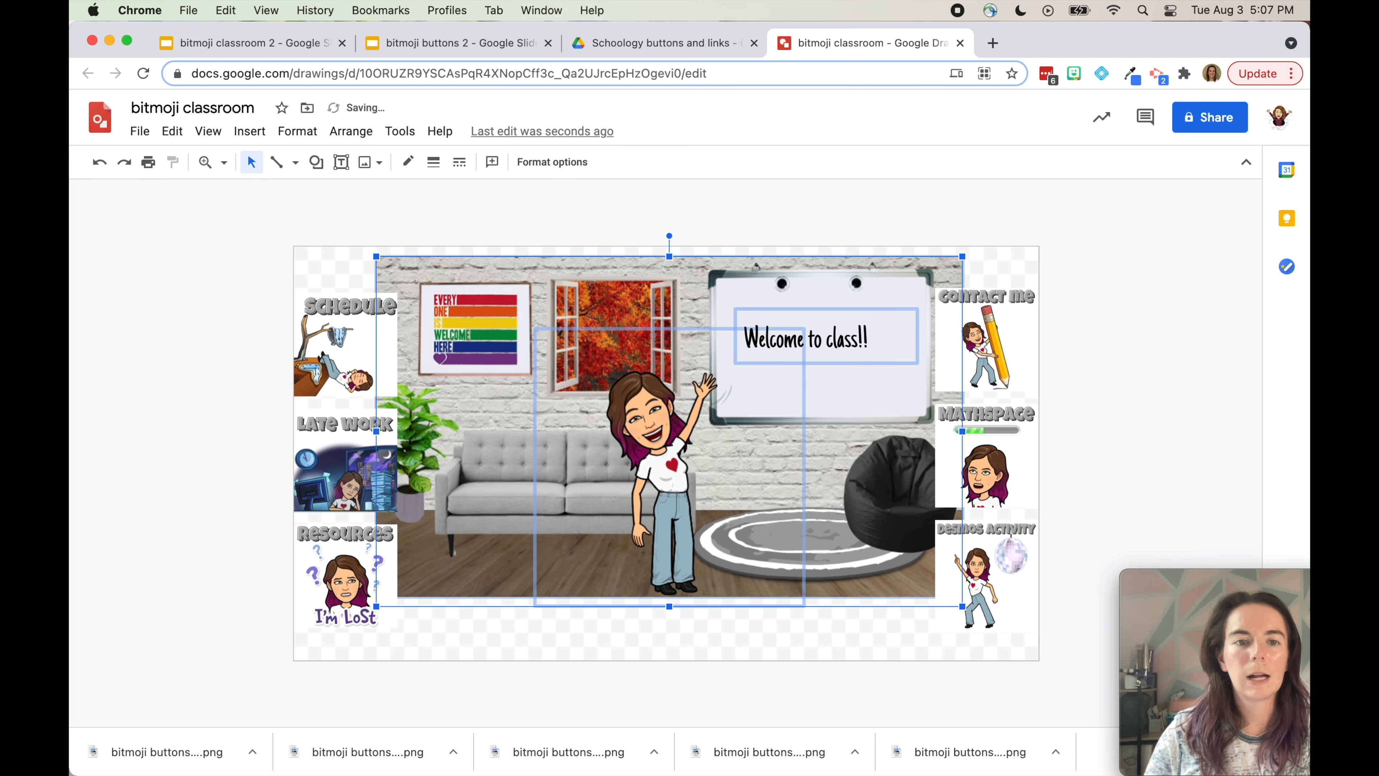
left_click(1215, 406)
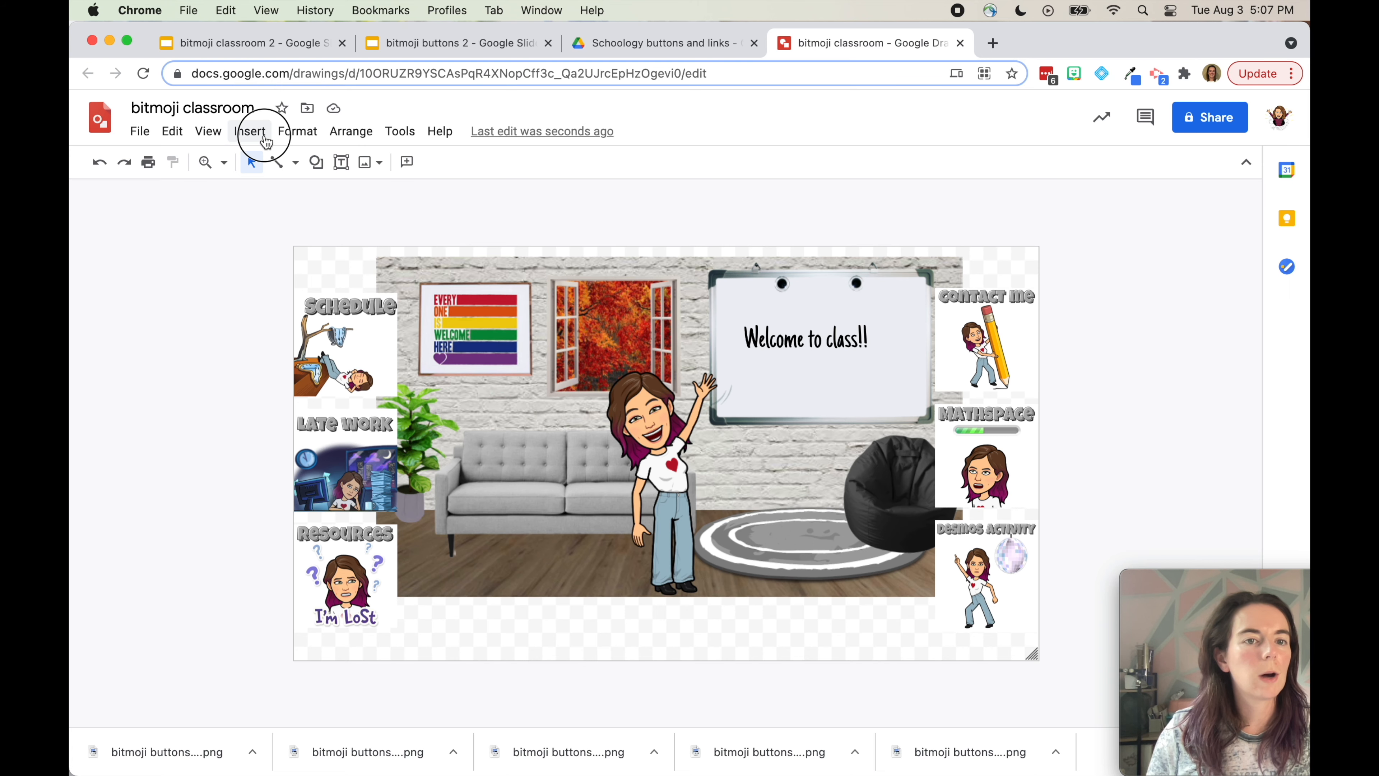
Search the web for 'pos' and insert a yellow sticky-note image, shrunk toward the lower left
left_click(249, 131)
mouse_move(392, 162)
left_click(498, 197)
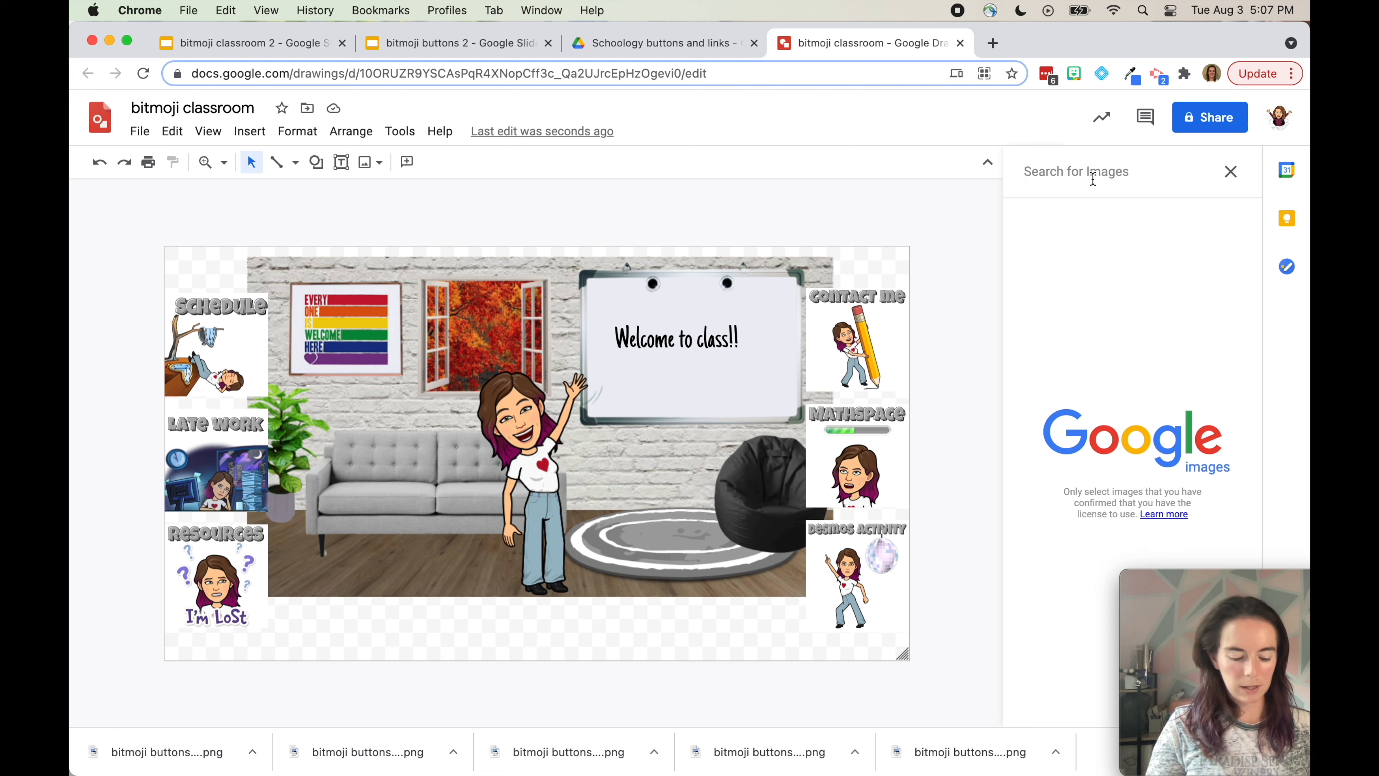
type("post it")
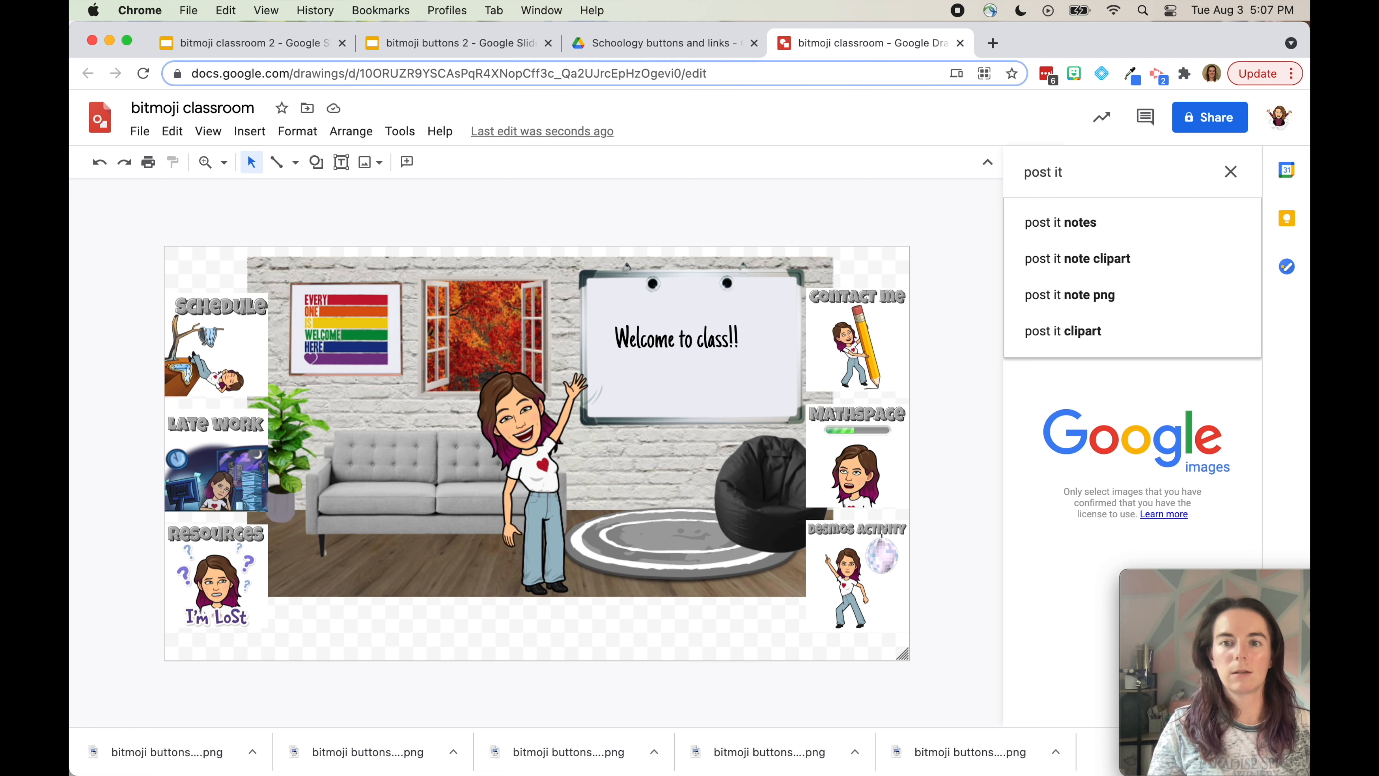
key("Return")
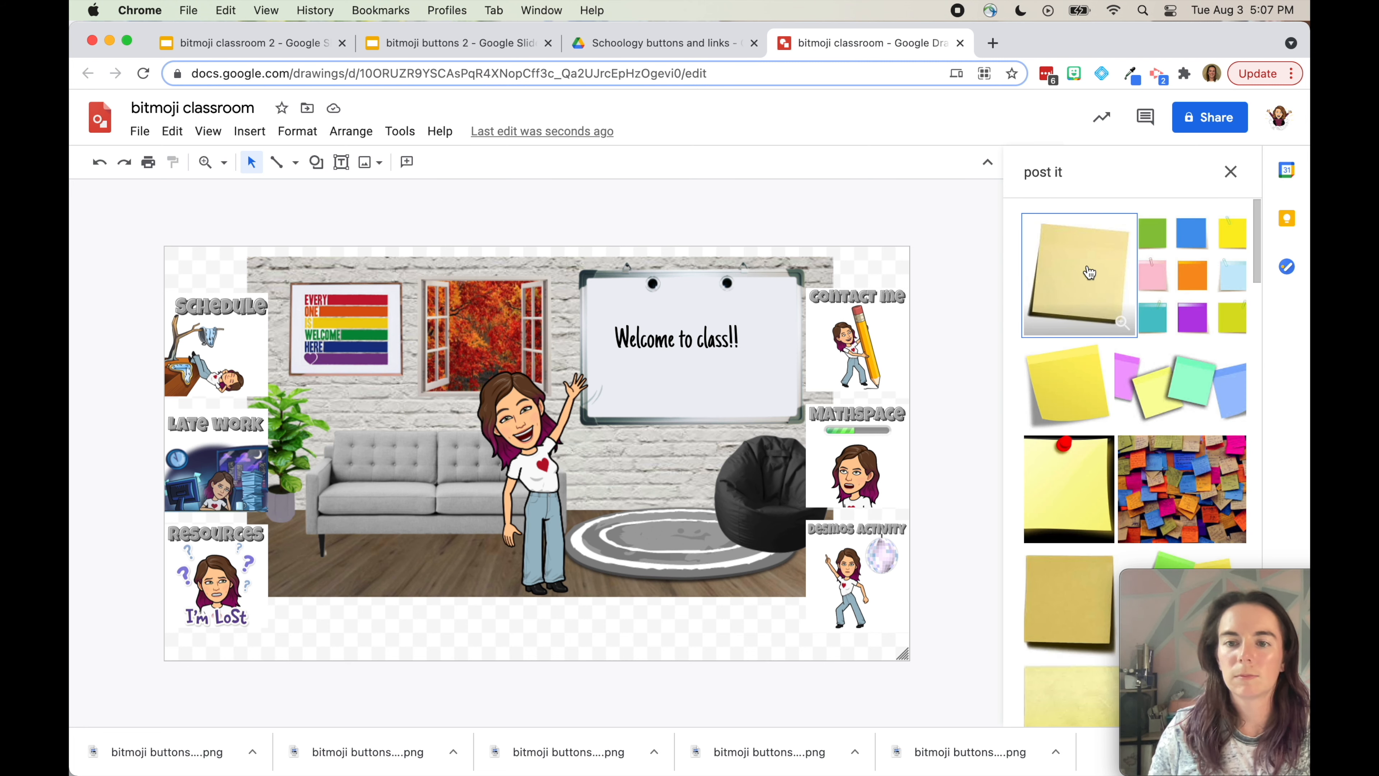
left_click(1079, 390)
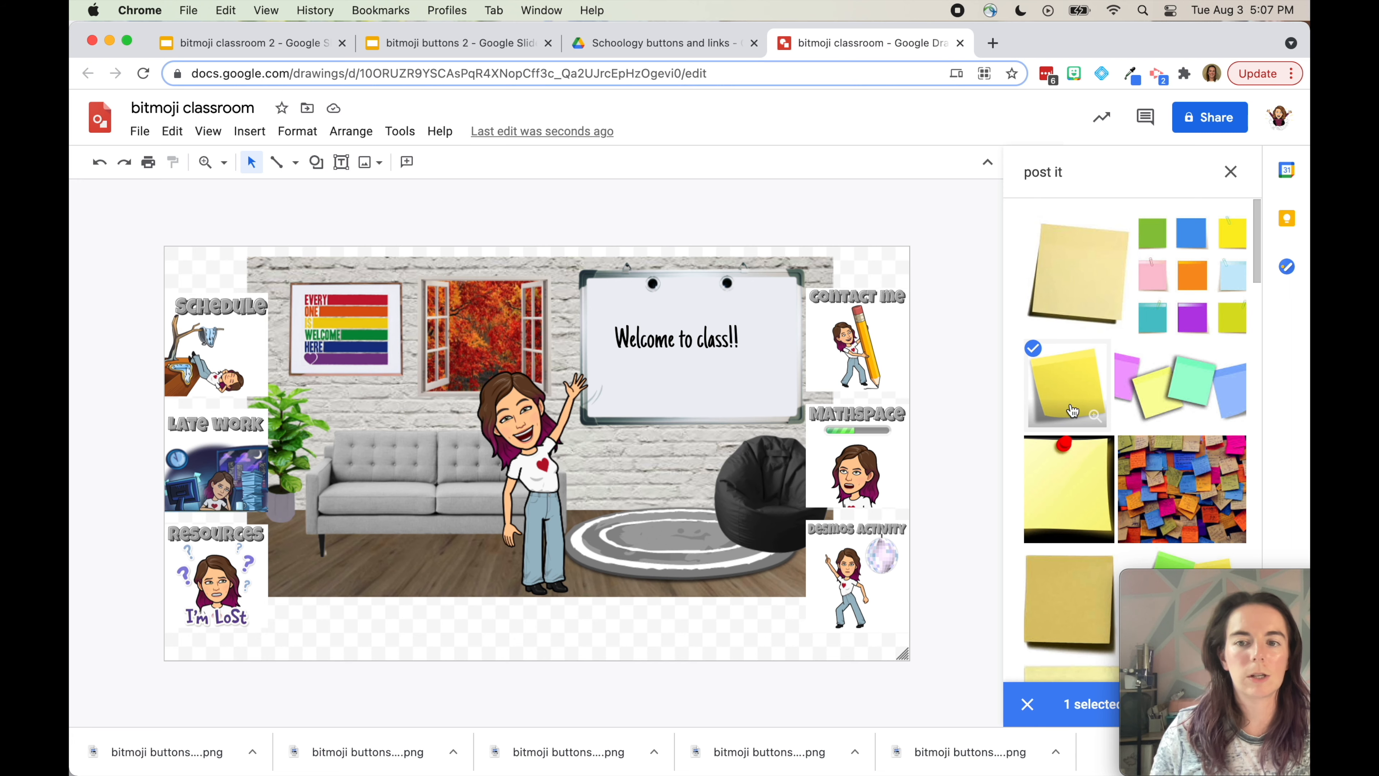
left_click_drag(1073, 390, 586, 526)
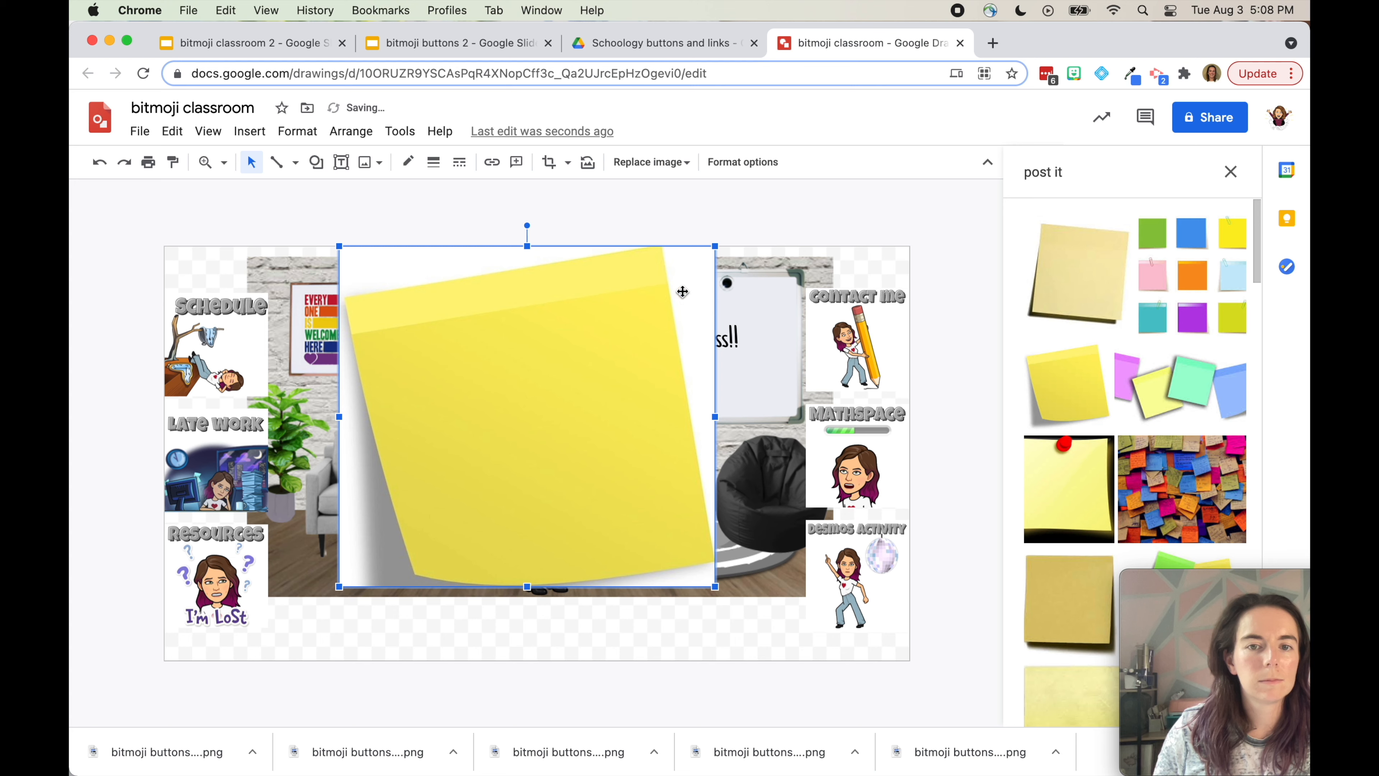
left_click_drag(716, 247, 496, 445)
left_click_drag(412, 506, 337, 576)
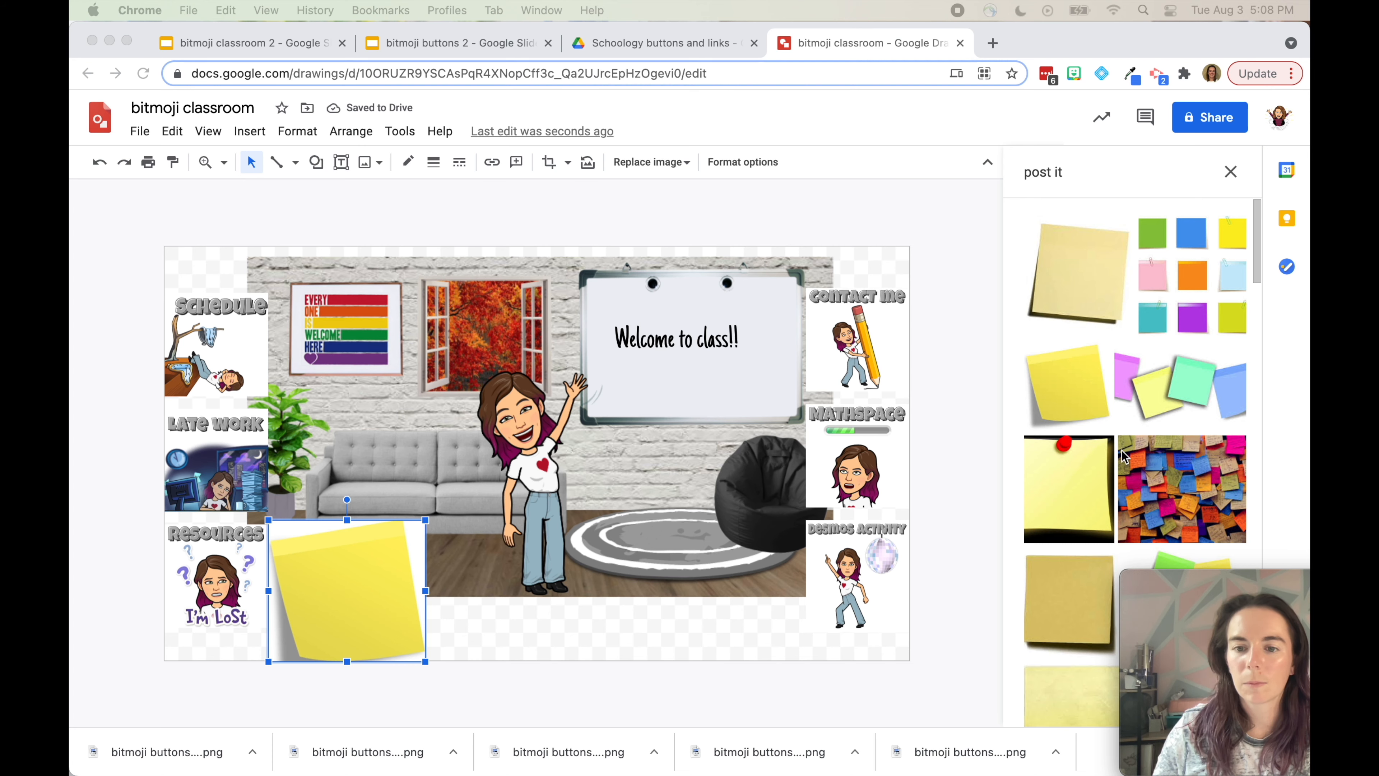
Replace it with a pinned note from a 'post it transparent' search, shrunk beside the Bitmoji
scroll(1123, 455, "down", 10)
left_click(1087, 172)
type("transparent")
key("Return")
scroll(1095, 380, "down", 10)
left_click_drag(1096, 381, 799, 482)
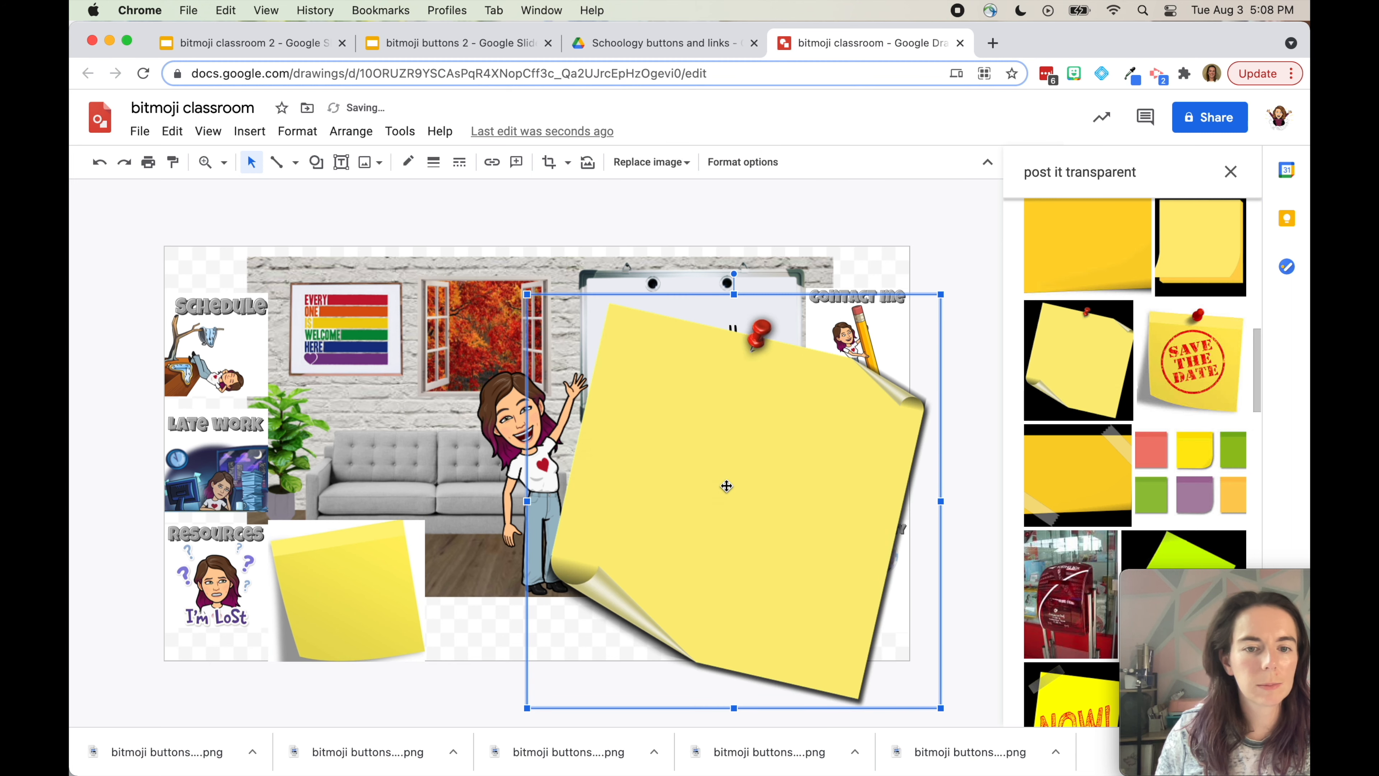
left_click(378, 581)
key("BackSpace")
left_click(622, 519)
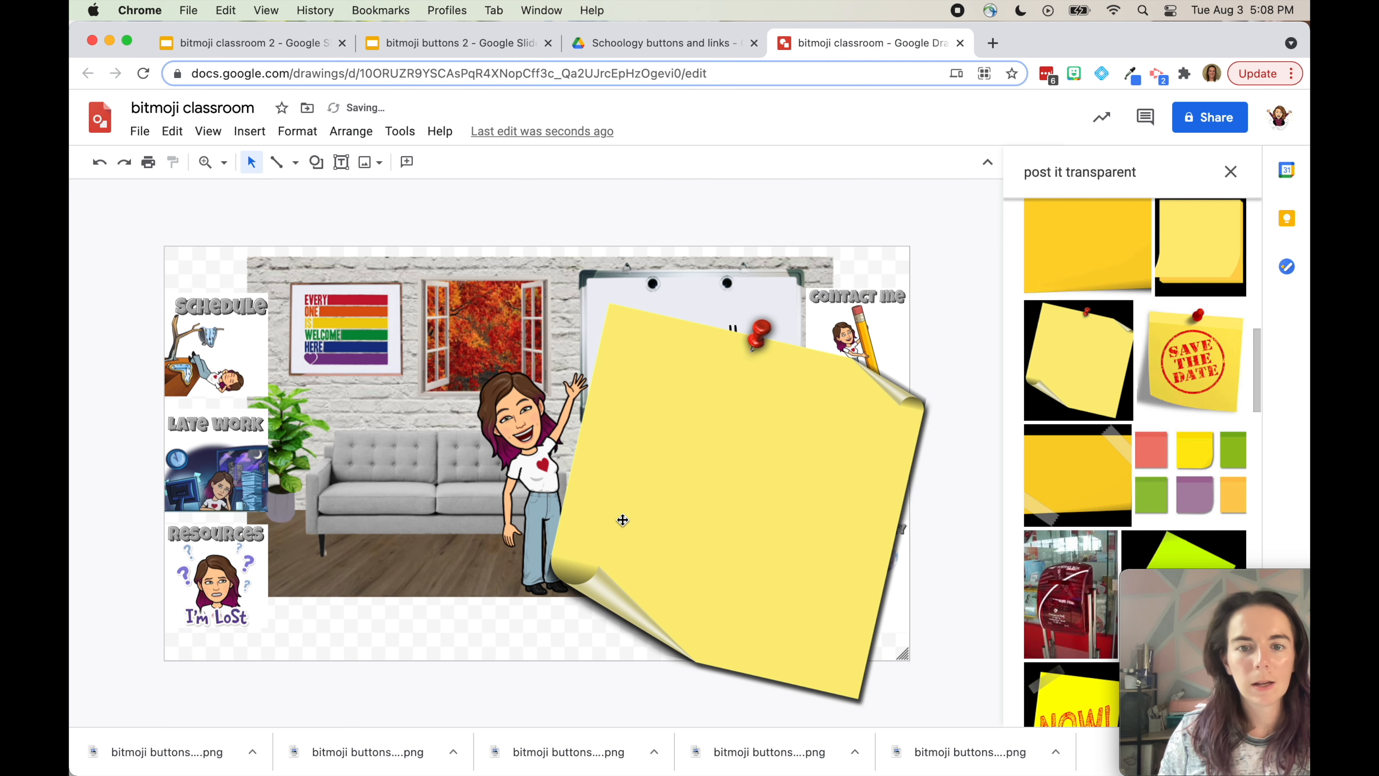
left_click_drag(941, 294, 781, 454)
left_click_drag(399, 578, 396, 555)
left_click_drag(526, 405, 391, 565)
Nudge the room scene up, move the sticky note slightly lower, and close the image search results
left_click(422, 423)
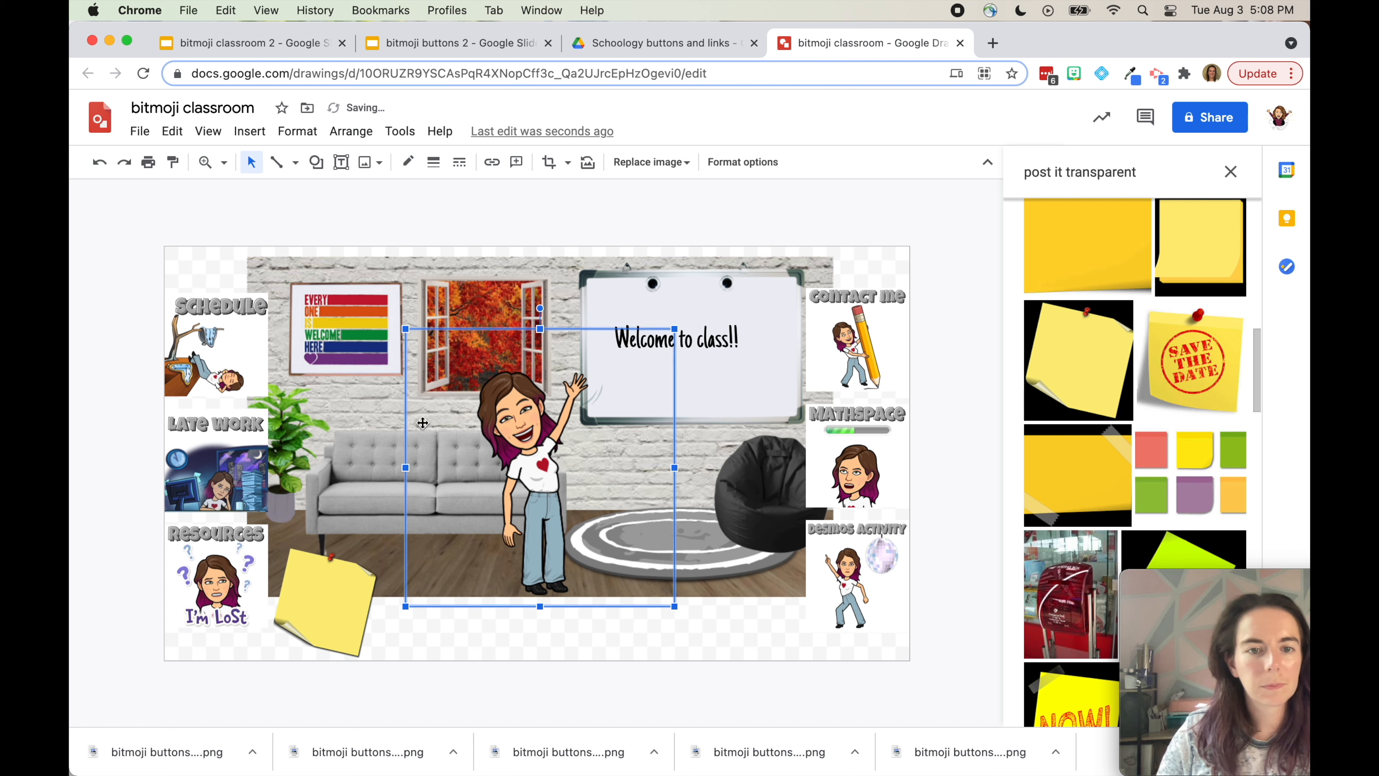
left_click_drag(440, 209, 668, 457)
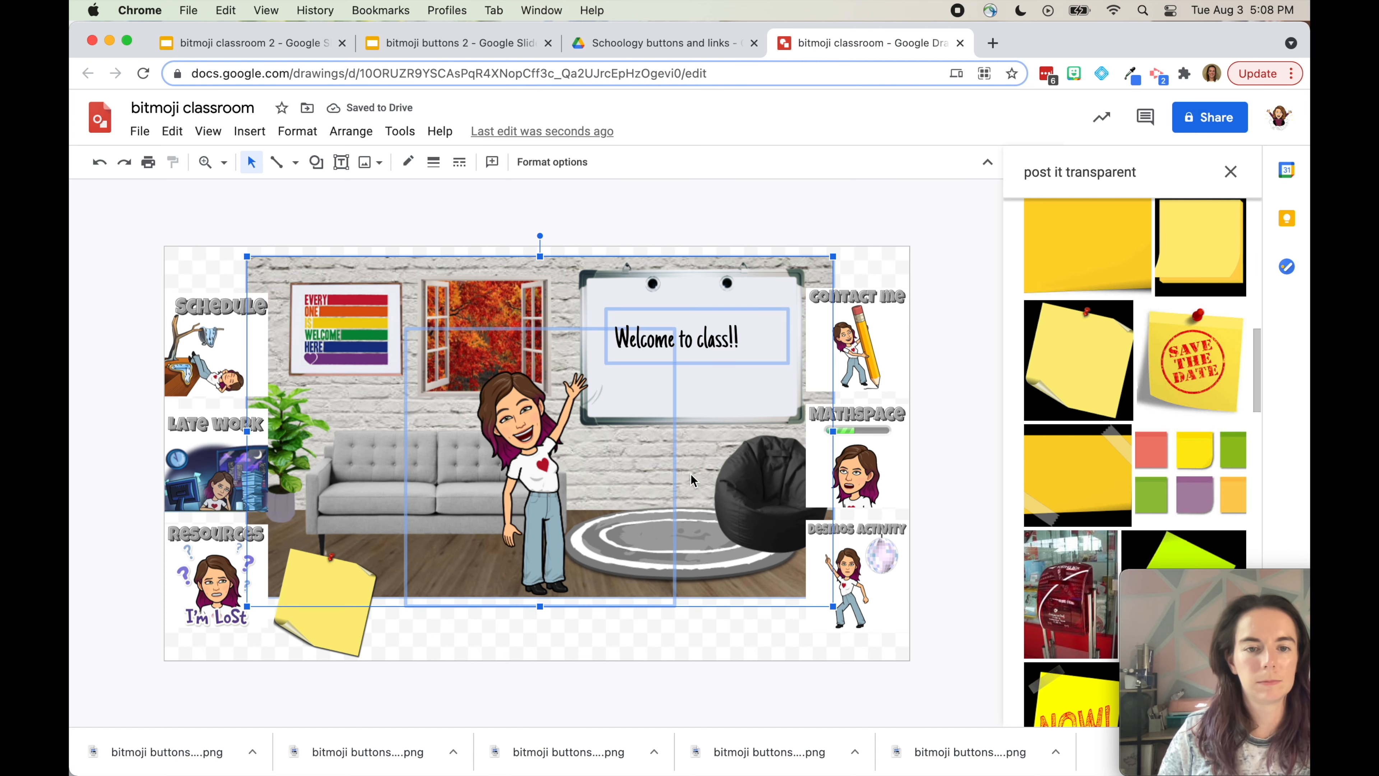
key("Up")
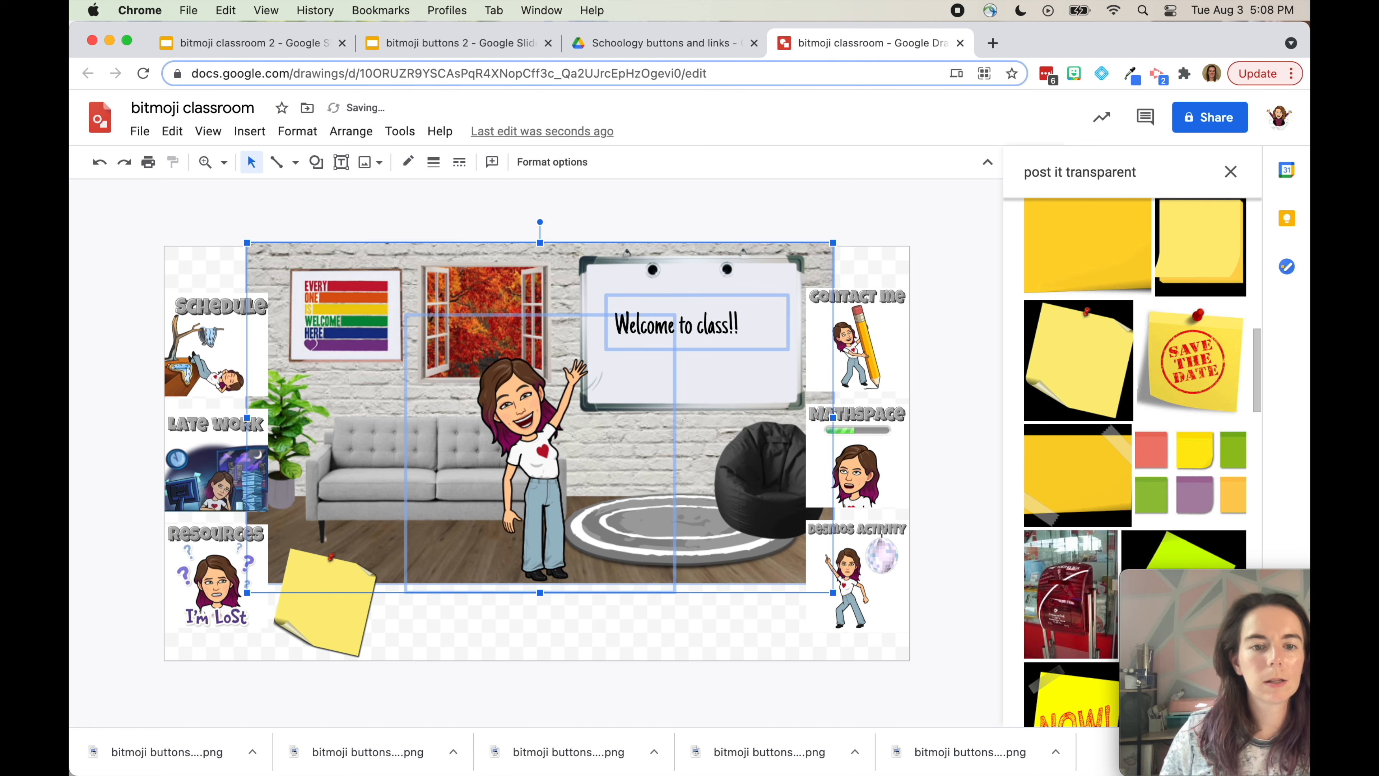
left_click(530, 614)
left_click(315, 597)
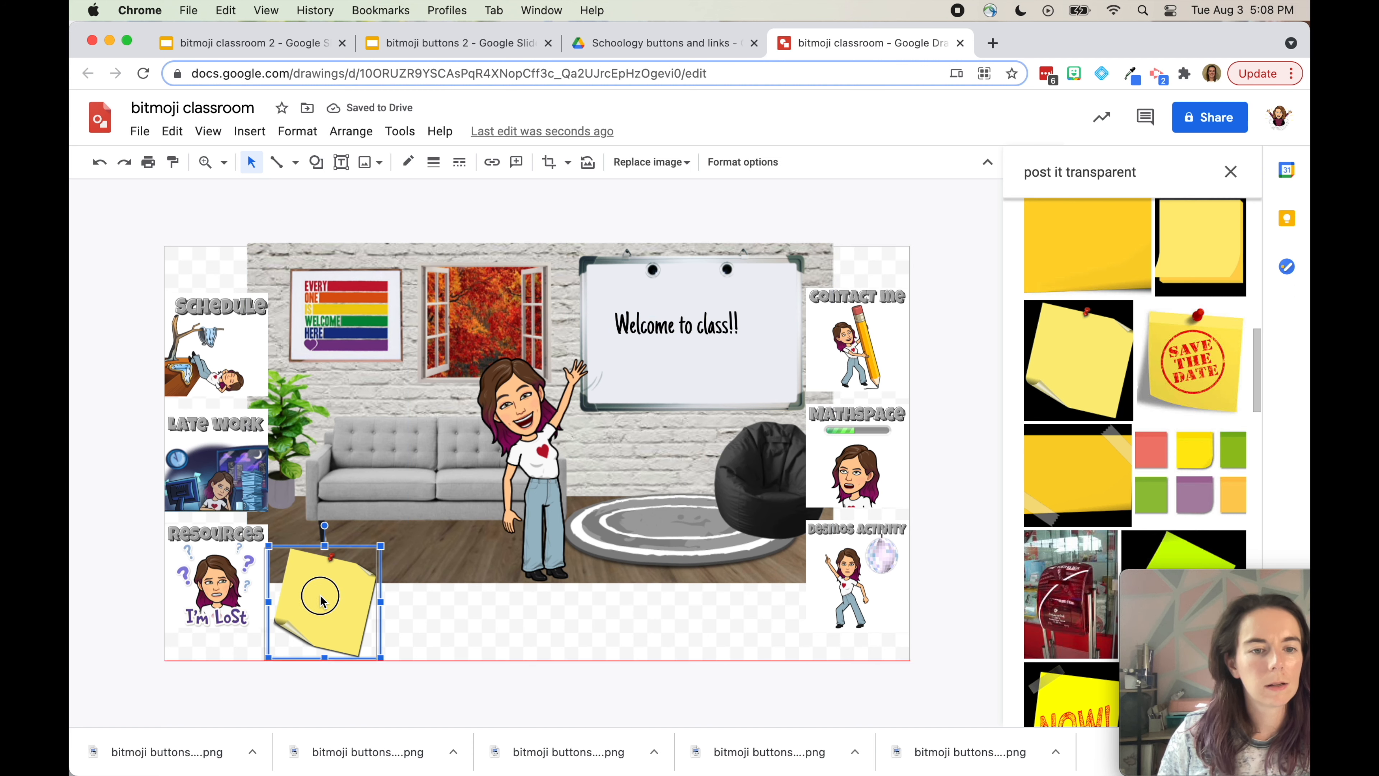
left_click_drag(323, 600, 393, 605)
key("super+c")
key("super+v")
key("Delete")
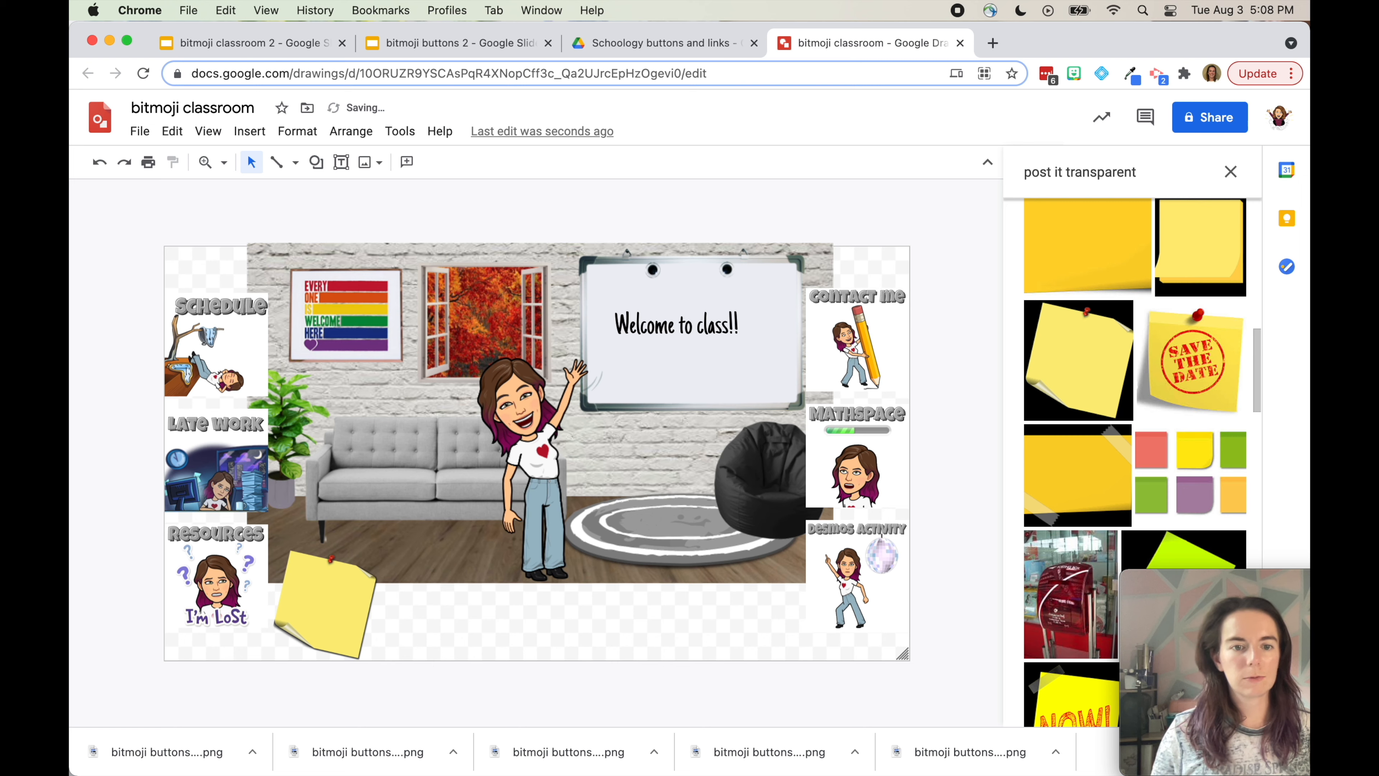
left_click(319, 611)
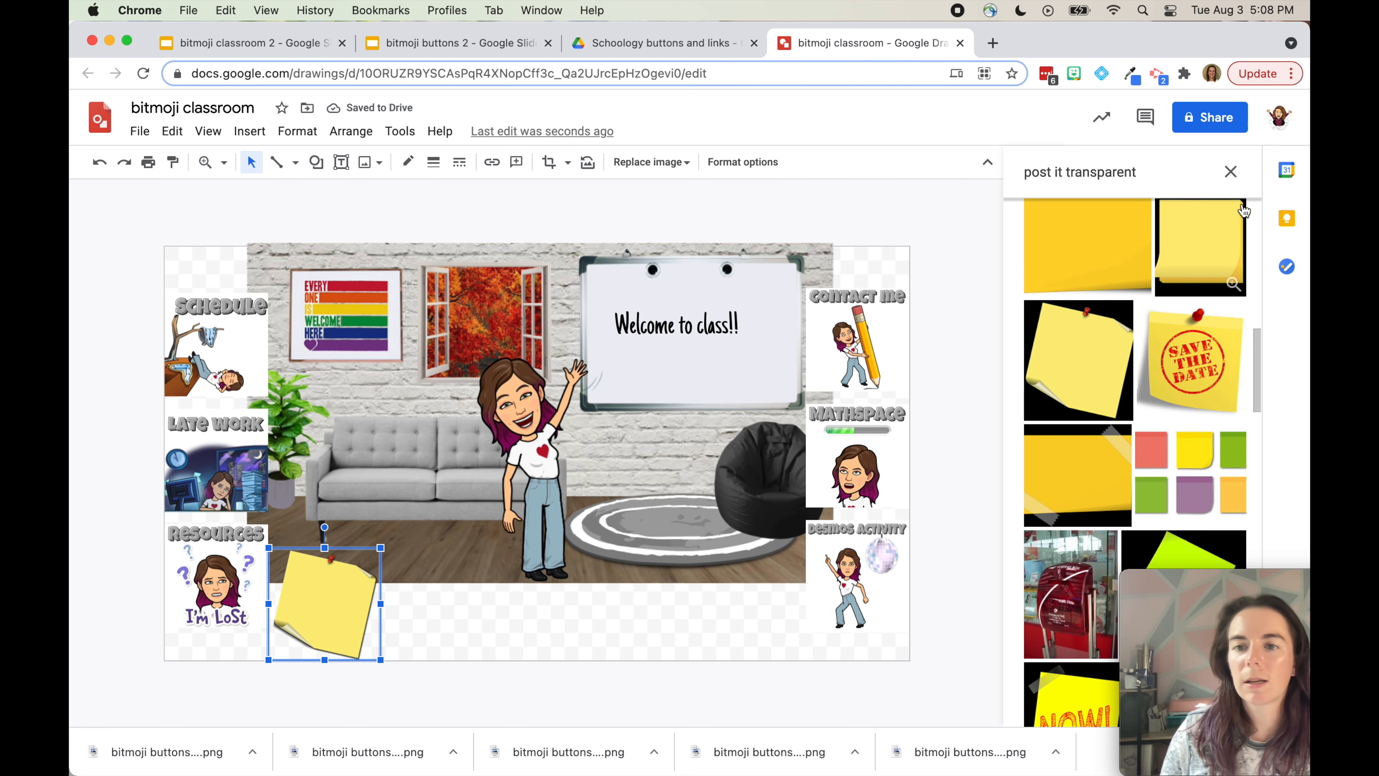
left_click(1231, 172)
Recolor the sticky note with the light blue Dark 7 option in Format options
left_click(745, 163)
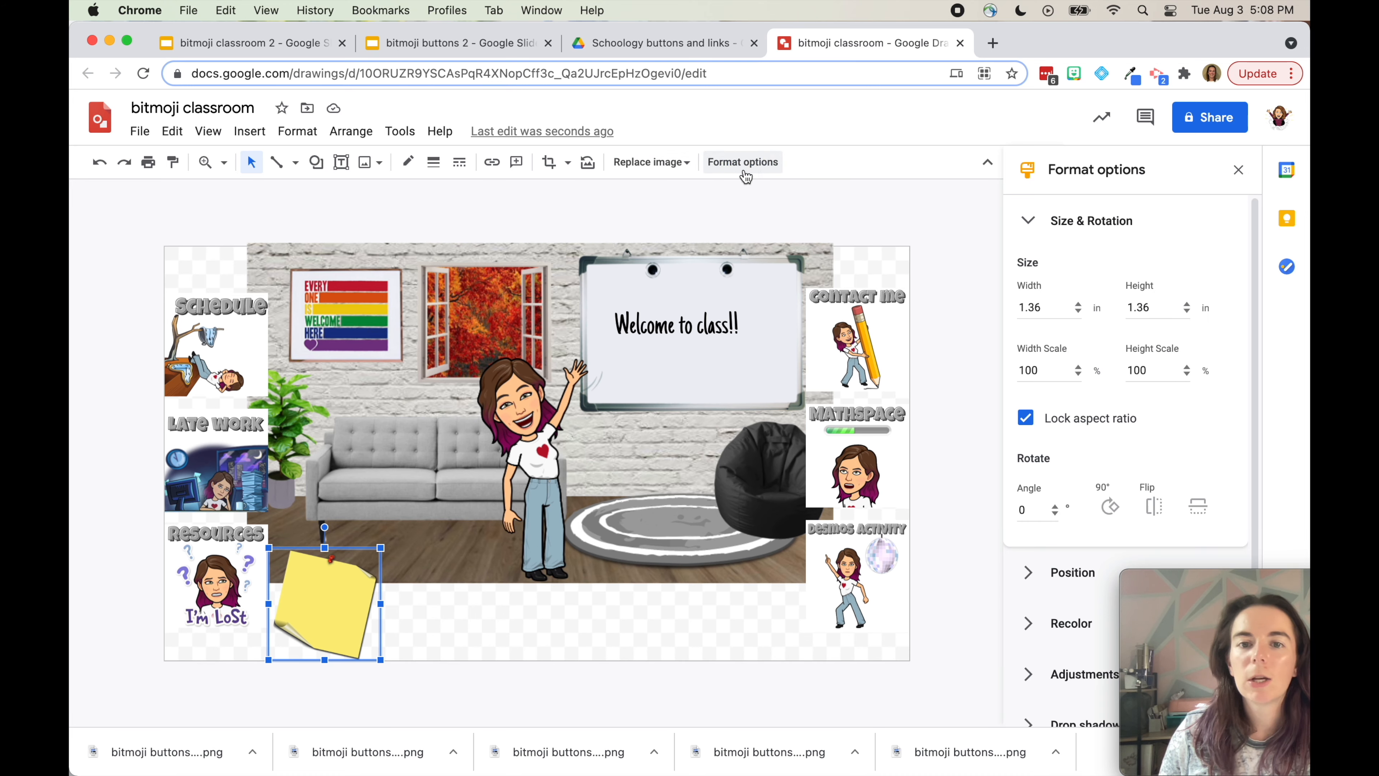
left_click(1066, 234)
left_click(1064, 320)
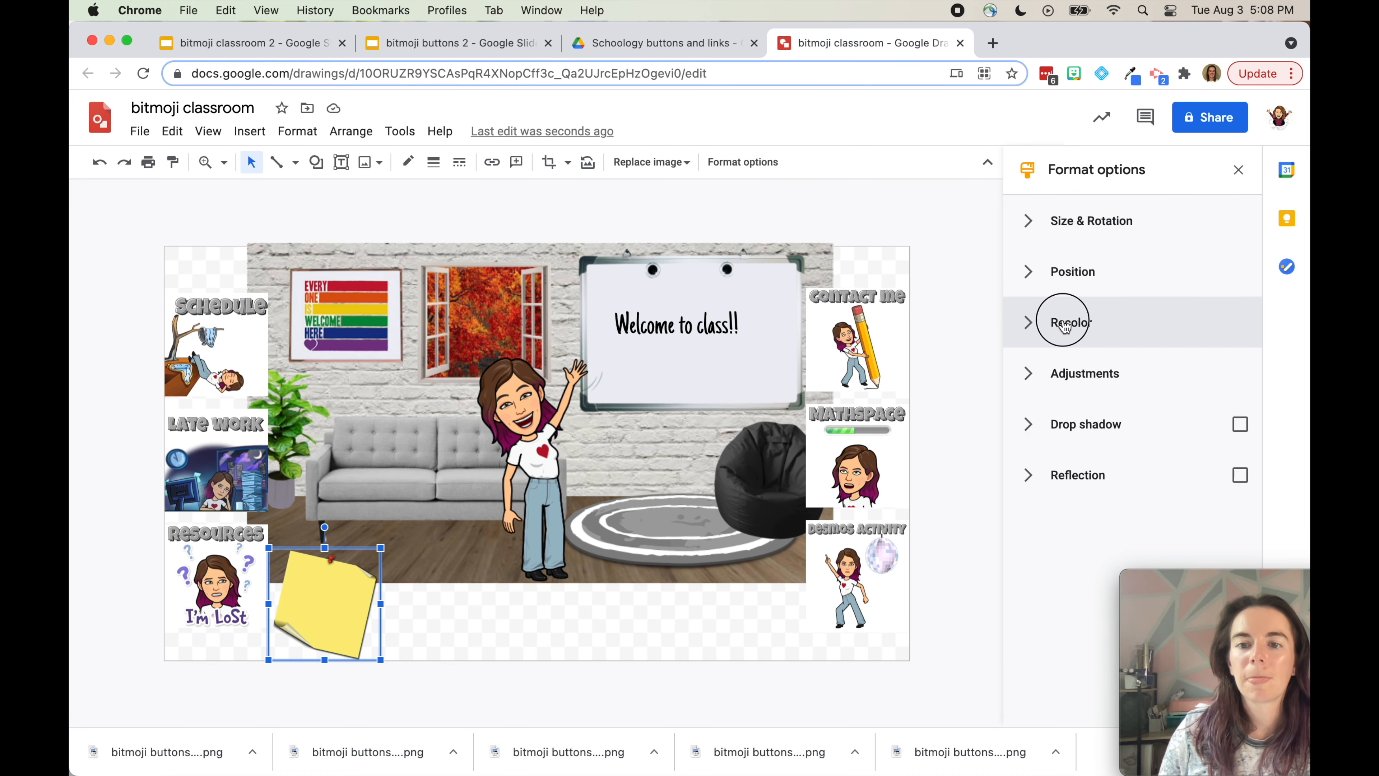
left_click(1076, 375)
scroll(1090, 518, "down", 3)
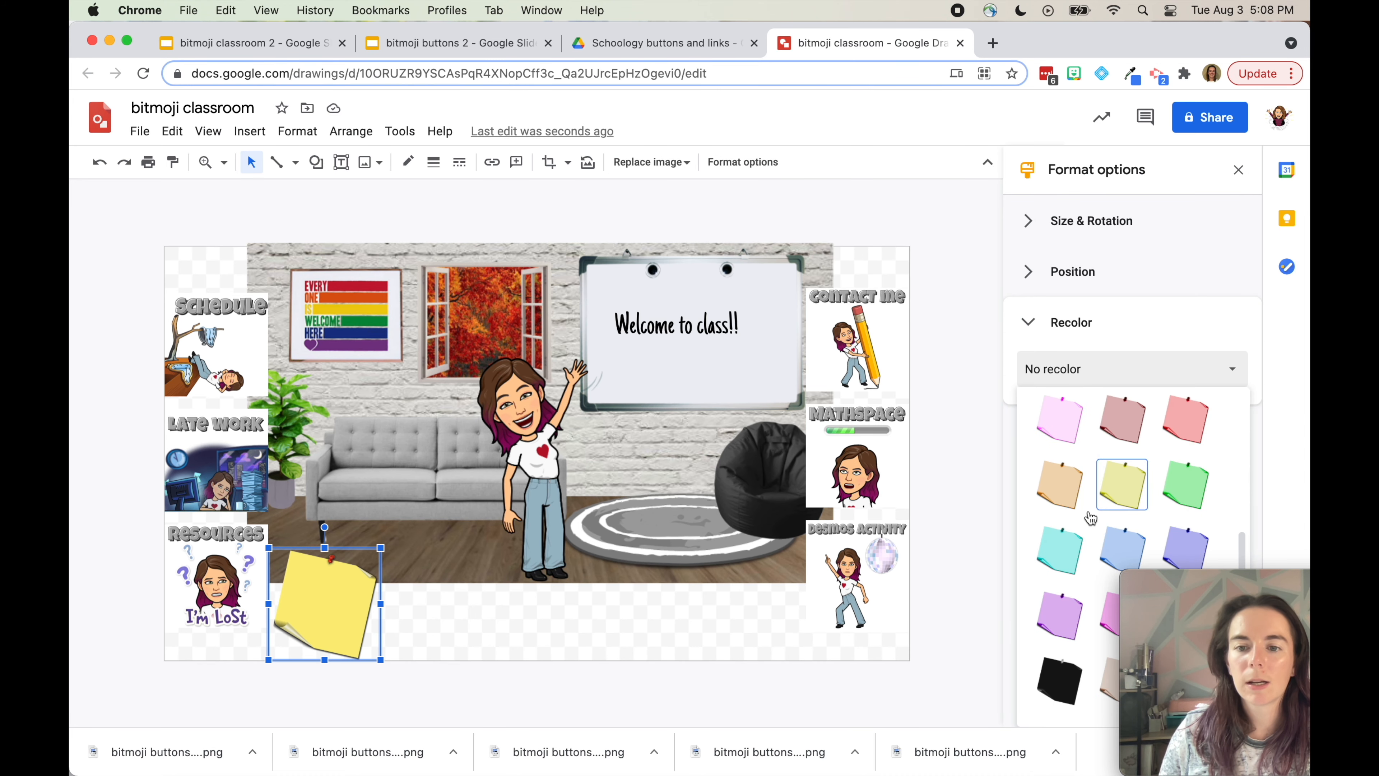
left_click(1081, 675)
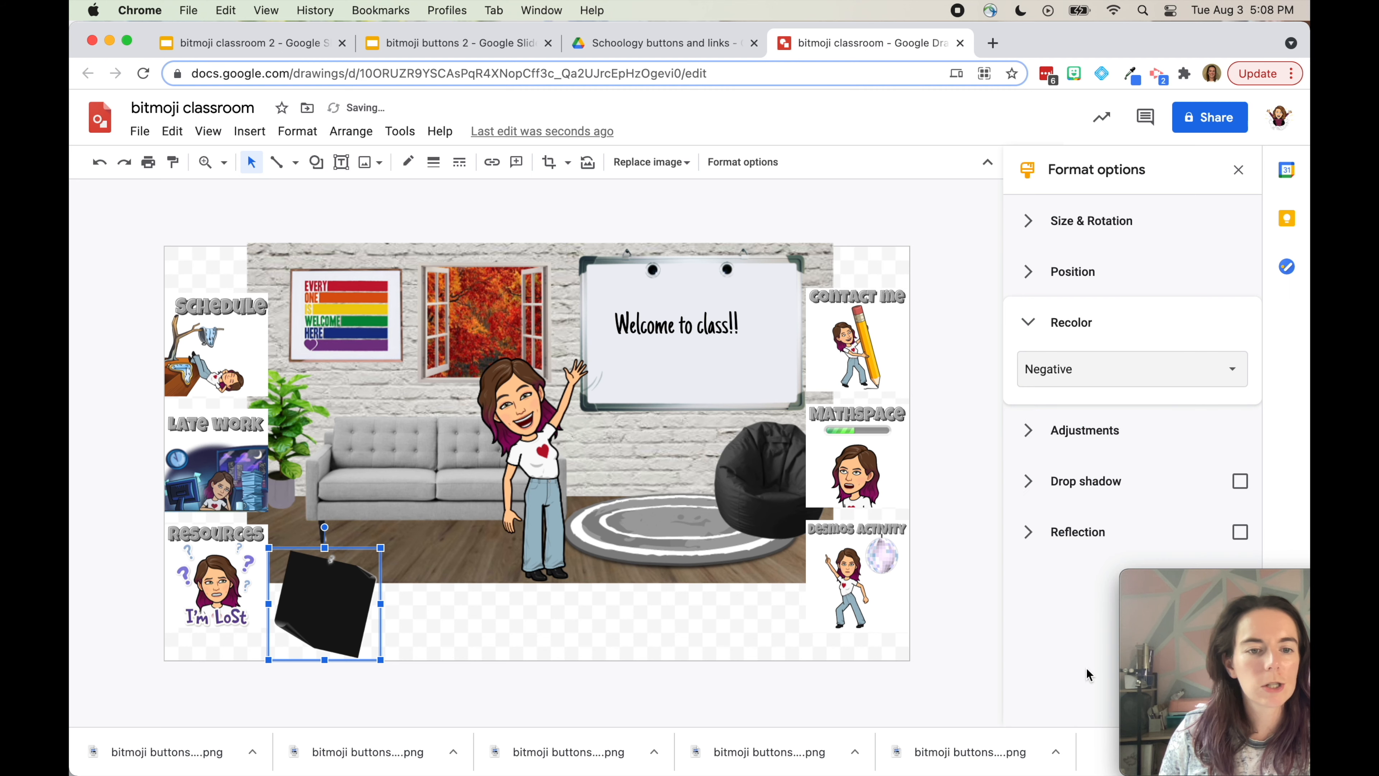
left_click(1088, 374)
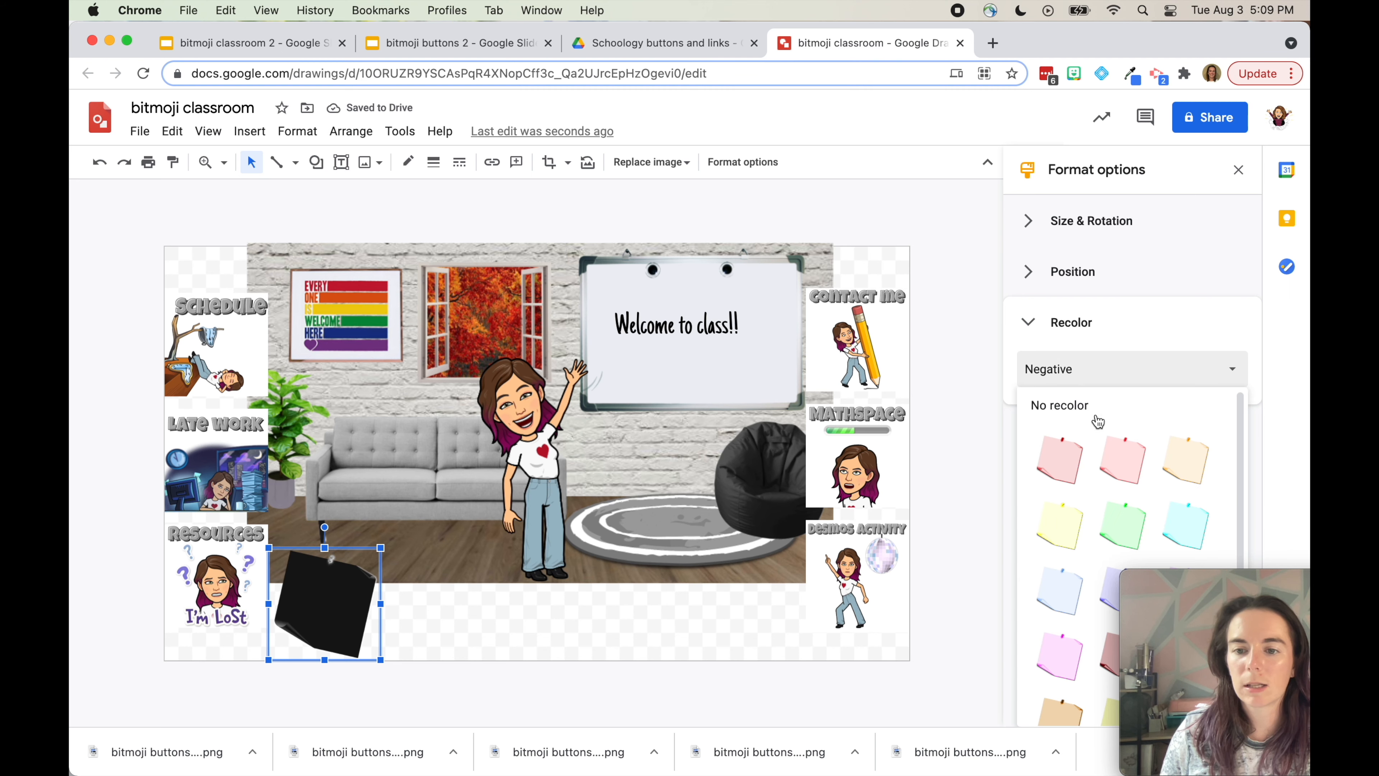
scroll(1081, 519, "down", 3)
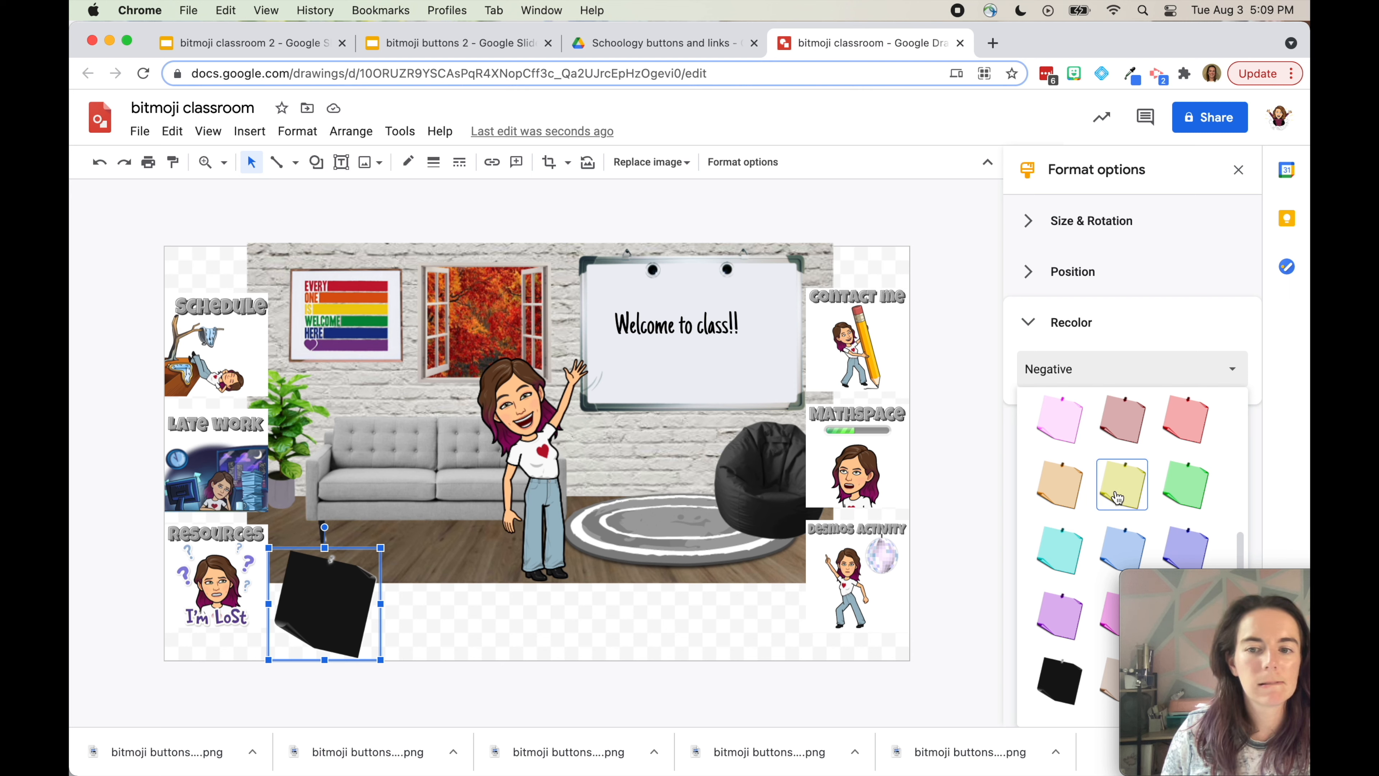
left_click(1119, 552)
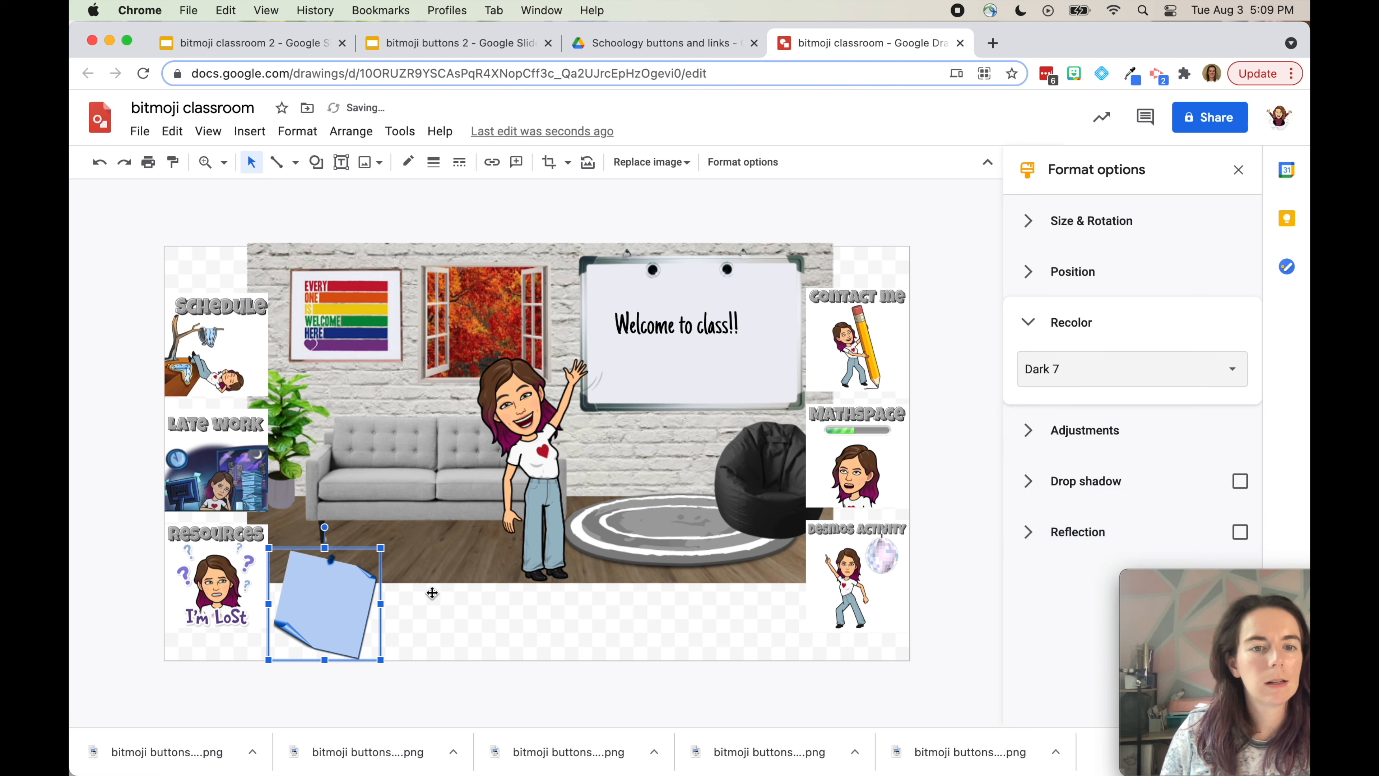
left_click(73, 574)
left_click(321, 602)
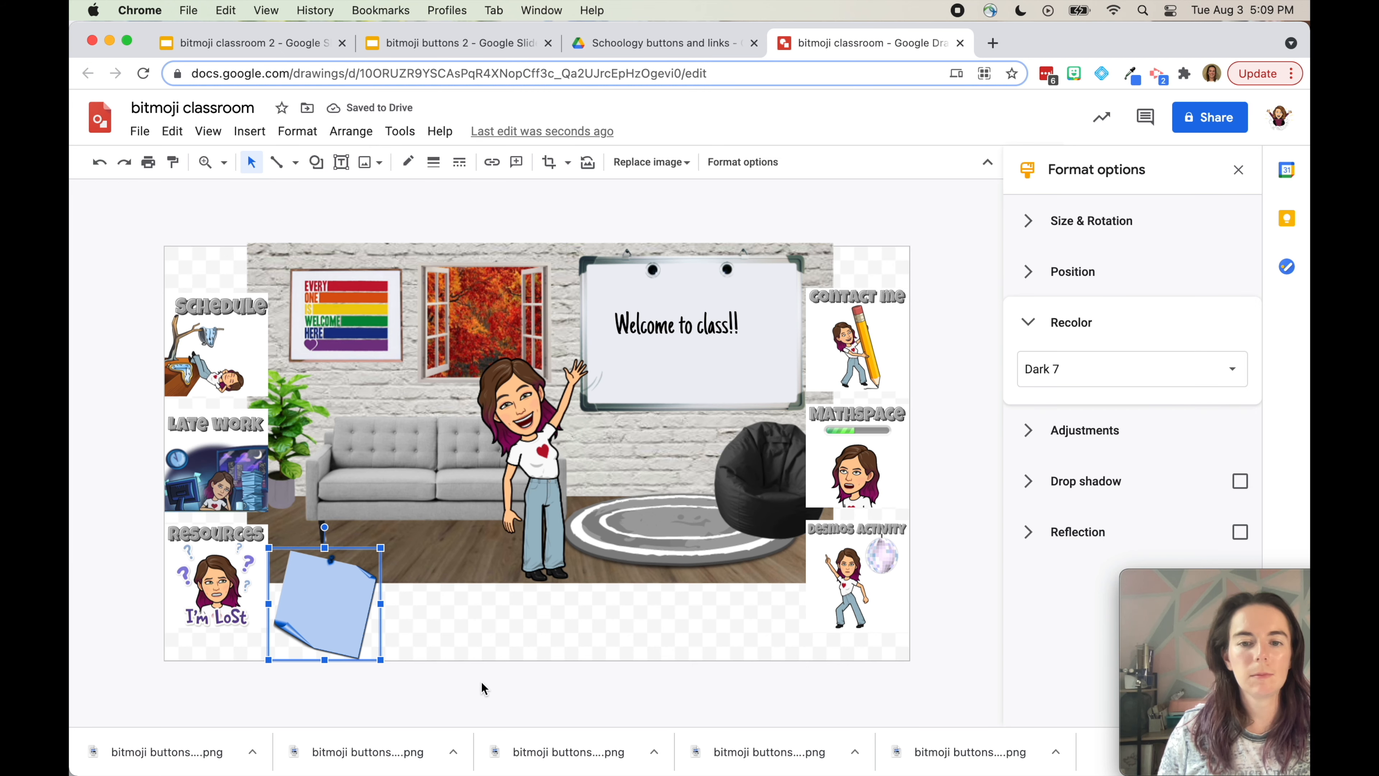
Paste copies of the blue note into a row of five and shrink them together
left_click_drag(369, 611, 686, 605)
key("super+v")
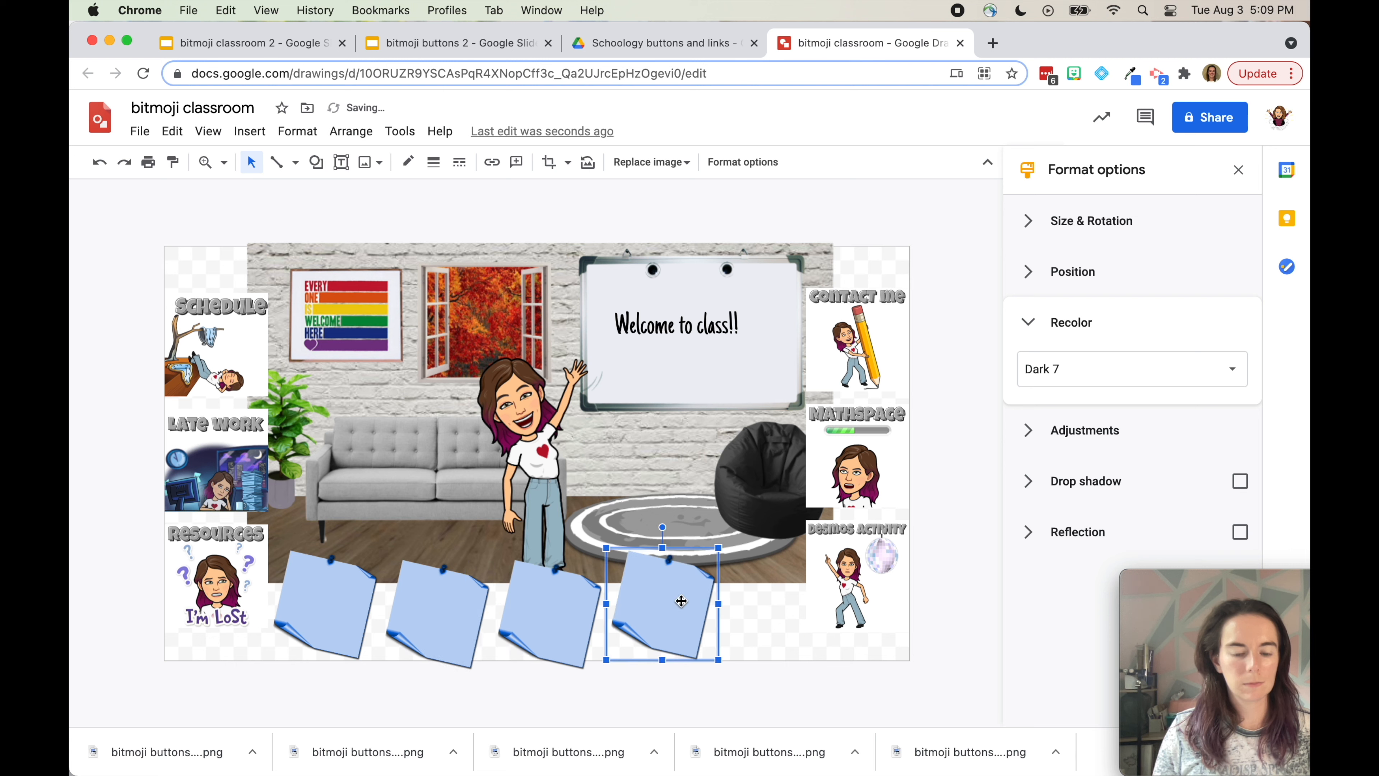
key("super+v")
left_click_drag(488, 636, 752, 596)
left_click(630, 612, "shift")
left_click(543, 626, "shift")
left_click(427, 619, "shift")
left_click(307, 616, "shift")
left_click_drag(269, 547, 289, 566)
left_click(228, 644)
left_click_drag(345, 626, 304, 624)
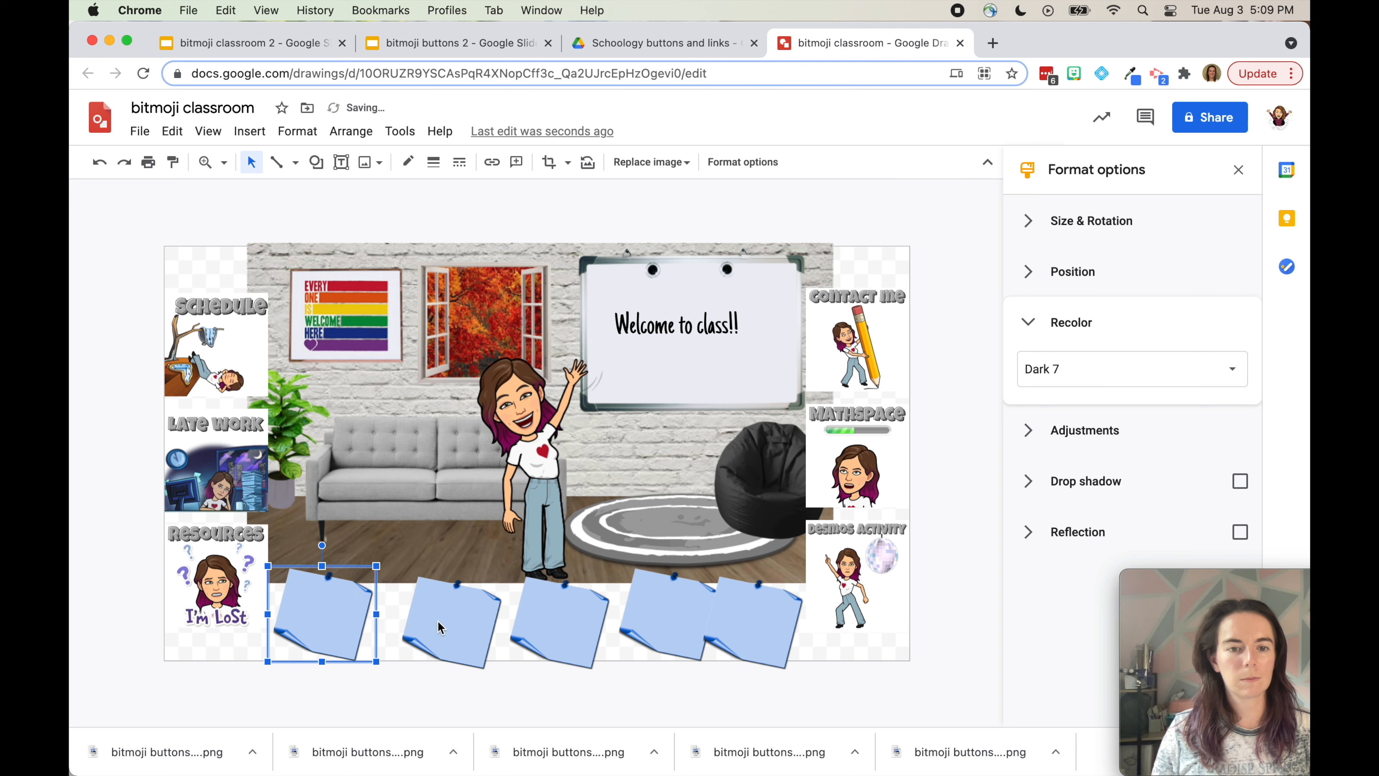
Distribute the five notes horizontally so they are evenly spaced
left_click(456, 629, "shift")
left_click(543, 629, "shift")
left_click(651, 625, "shift")
left_click(731, 633, "shift")
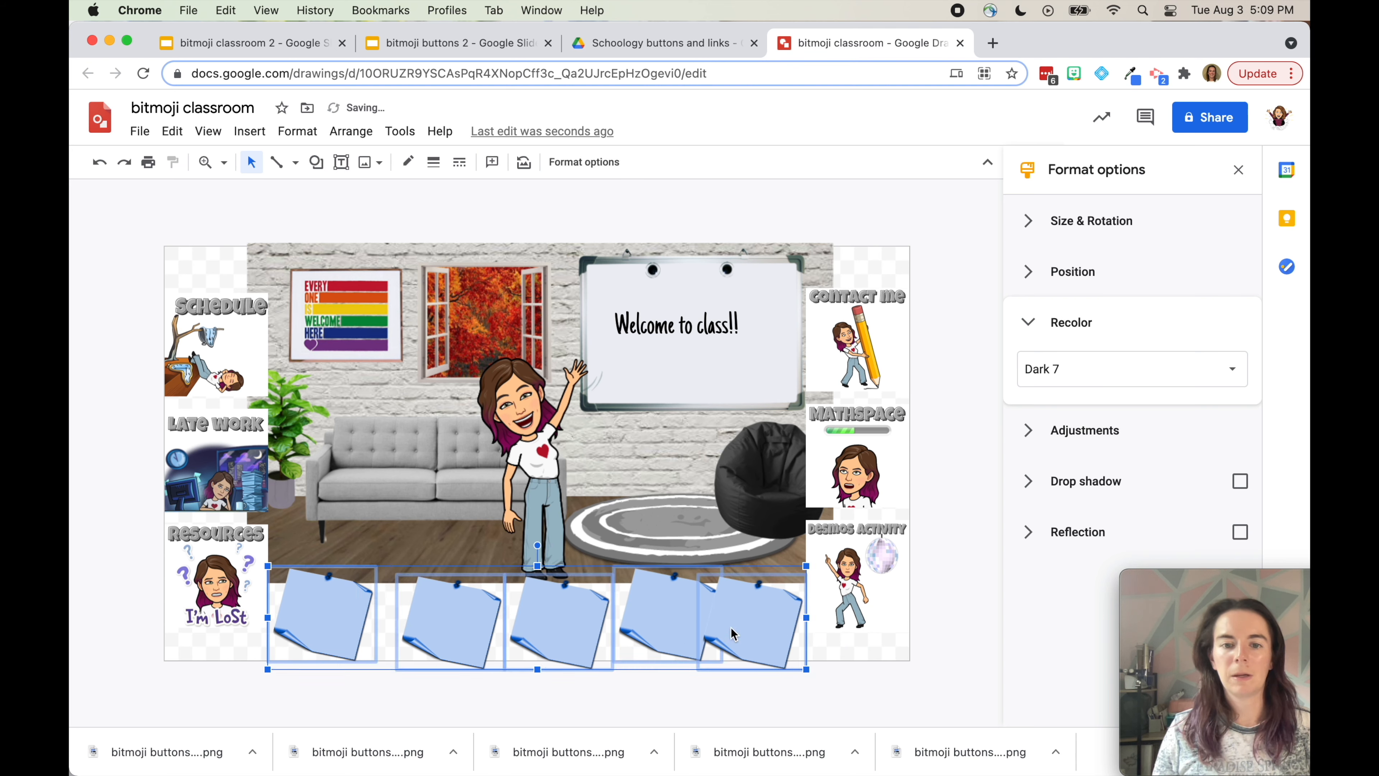
right_click(733, 633)
mouse_move(972, 497)
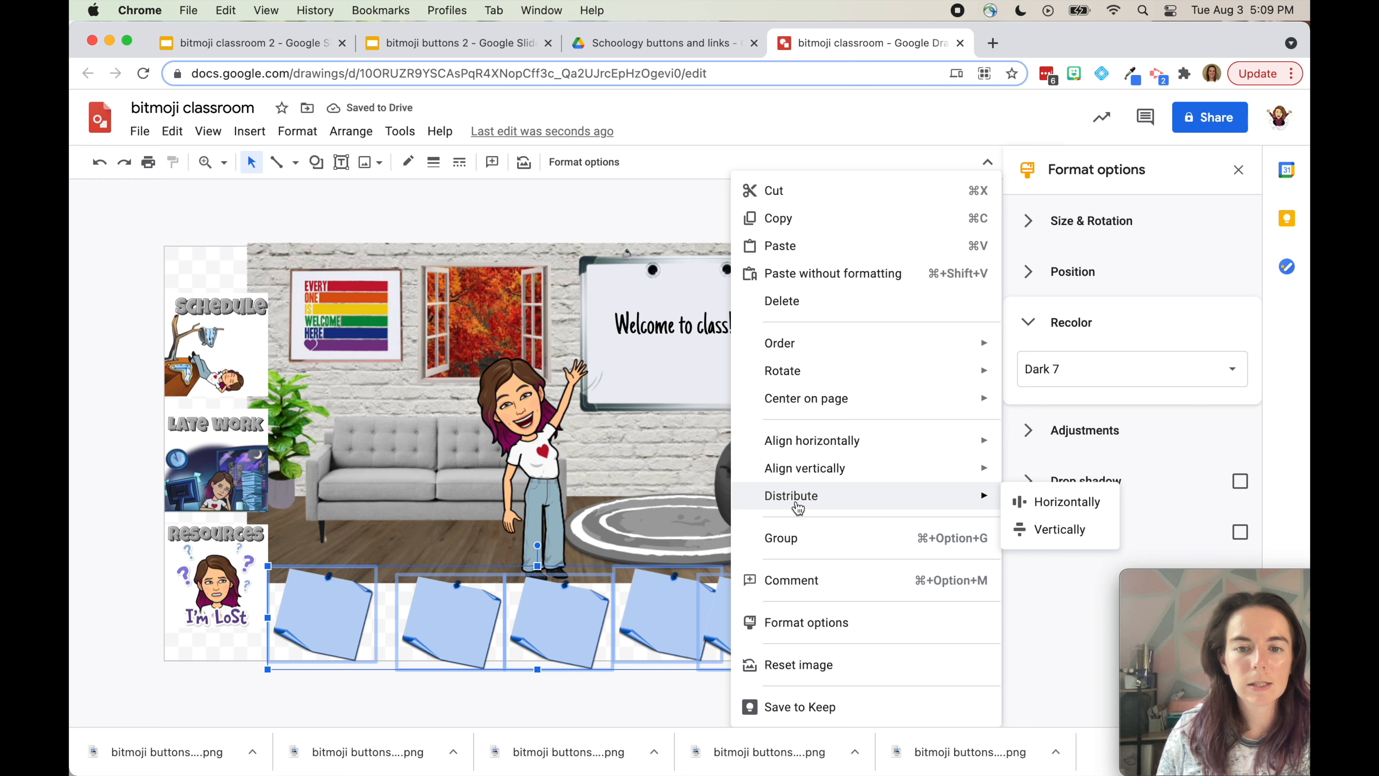
left_click(1076, 506)
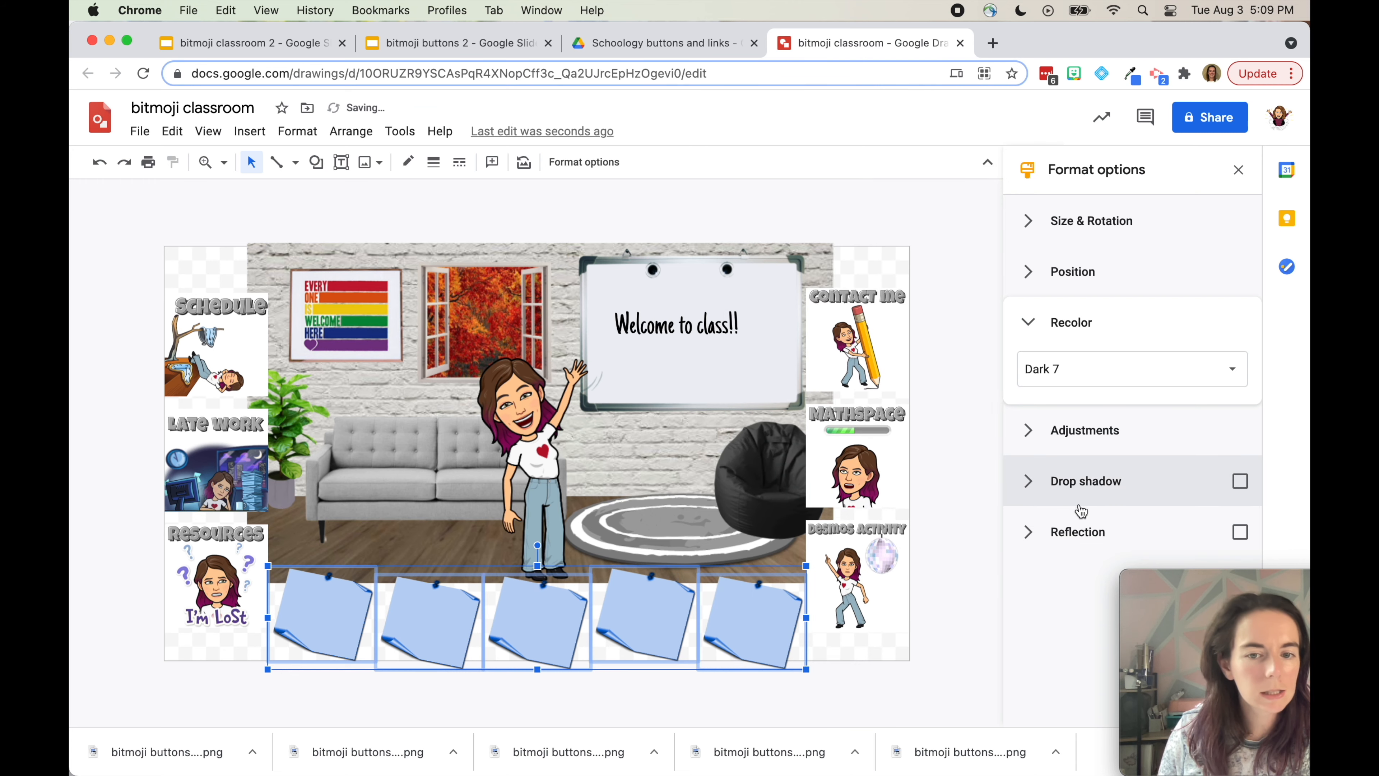
left_click(987, 499)
Align the five notes by their bottom edges and nudge the row up slightly
left_click(729, 619)
left_click(634, 617, "shift")
left_click(513, 611, "shift")
left_click(423, 619, "shift")
left_click(359, 605, "shift")
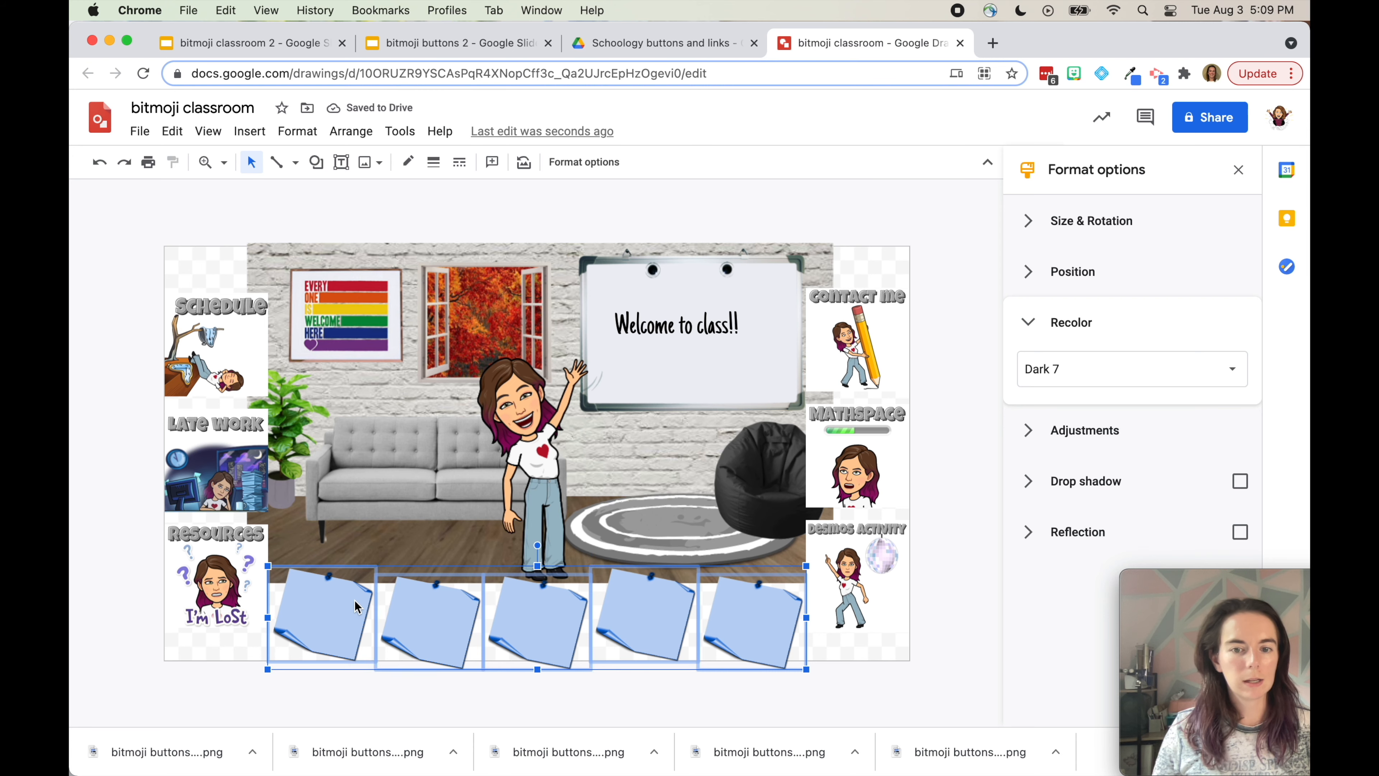
right_click(356, 601)
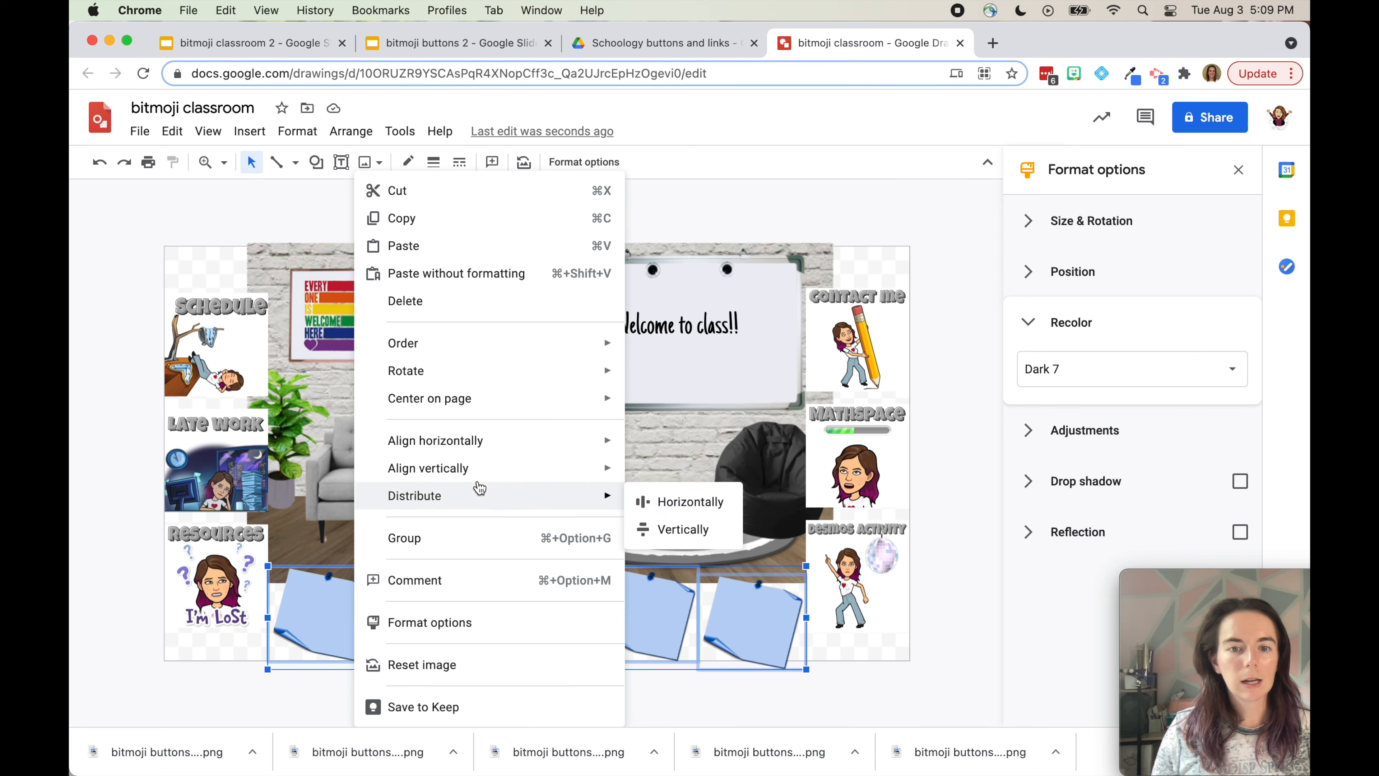
mouse_move(480, 471)
left_click(662, 530)
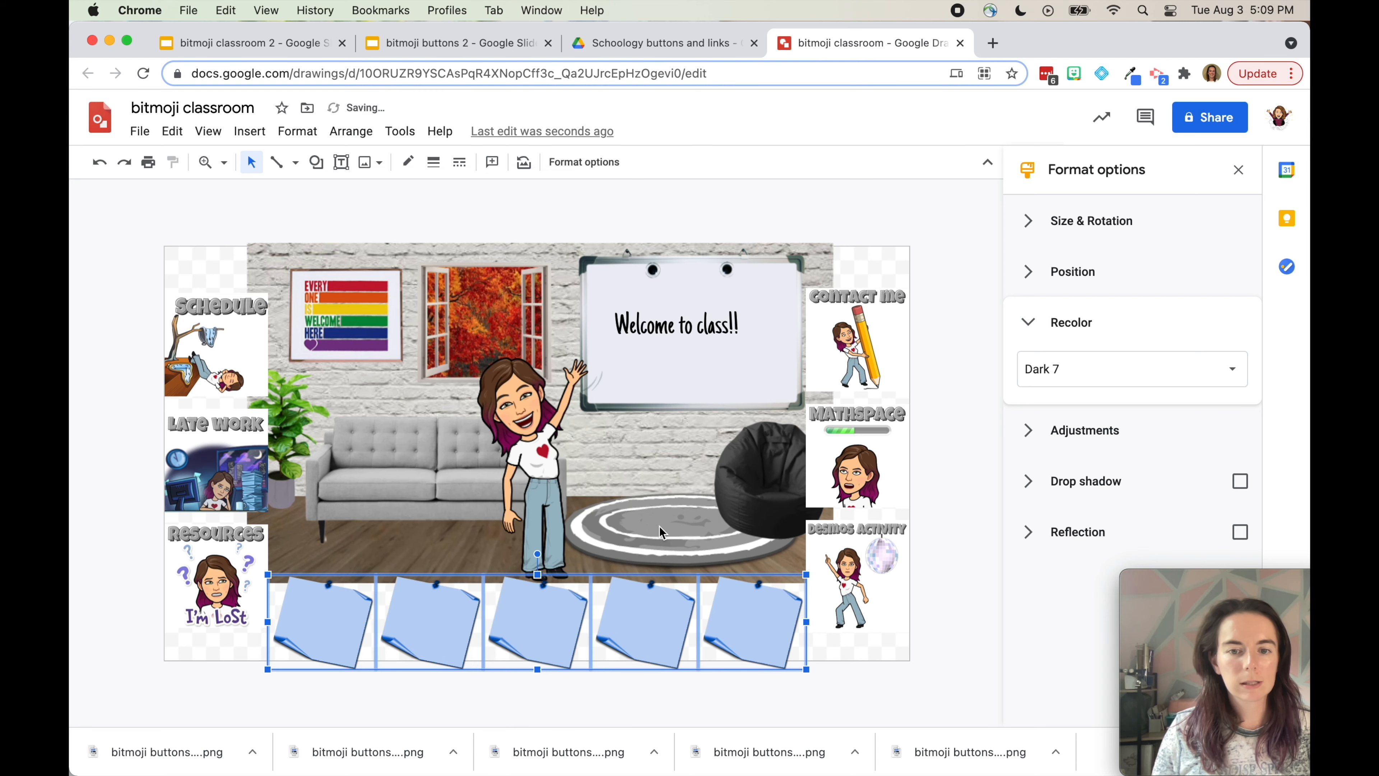
key("Up")
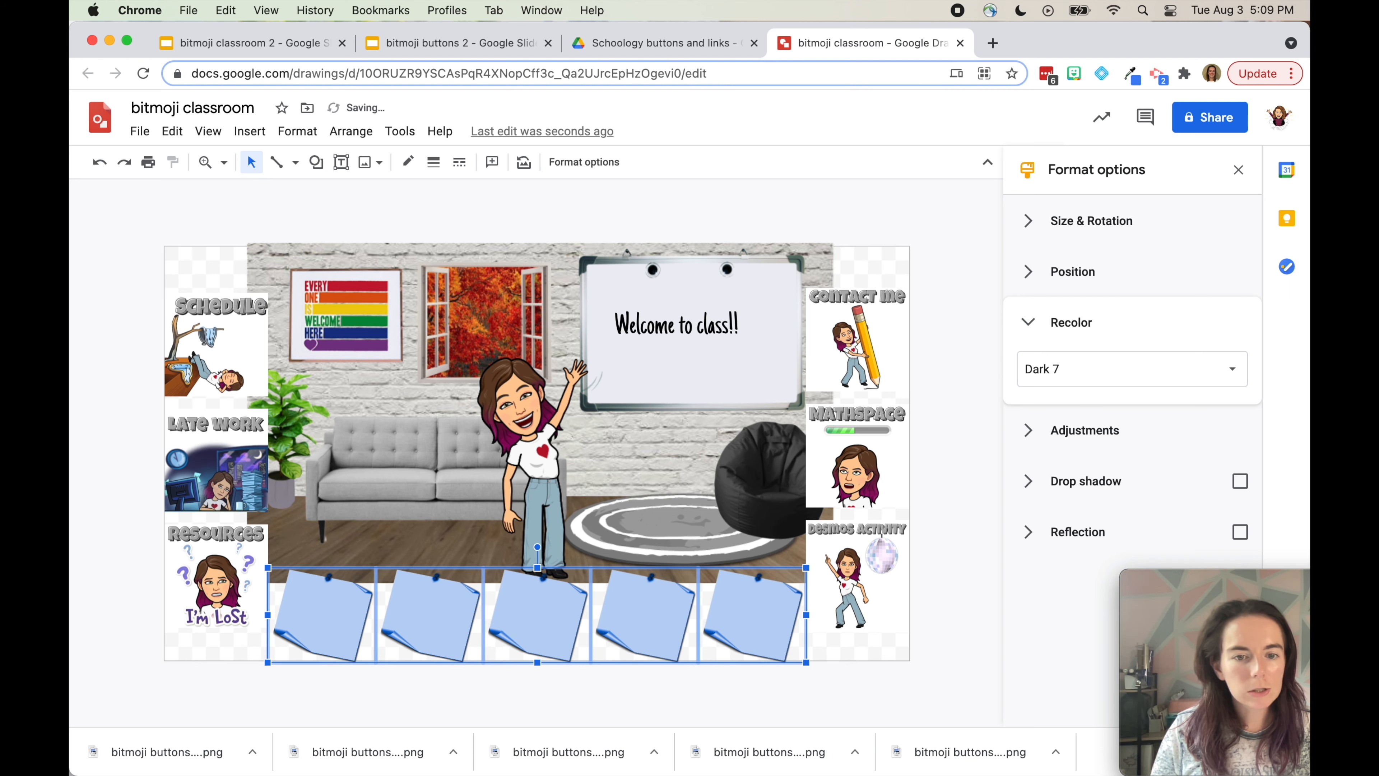
left_click(930, 424)
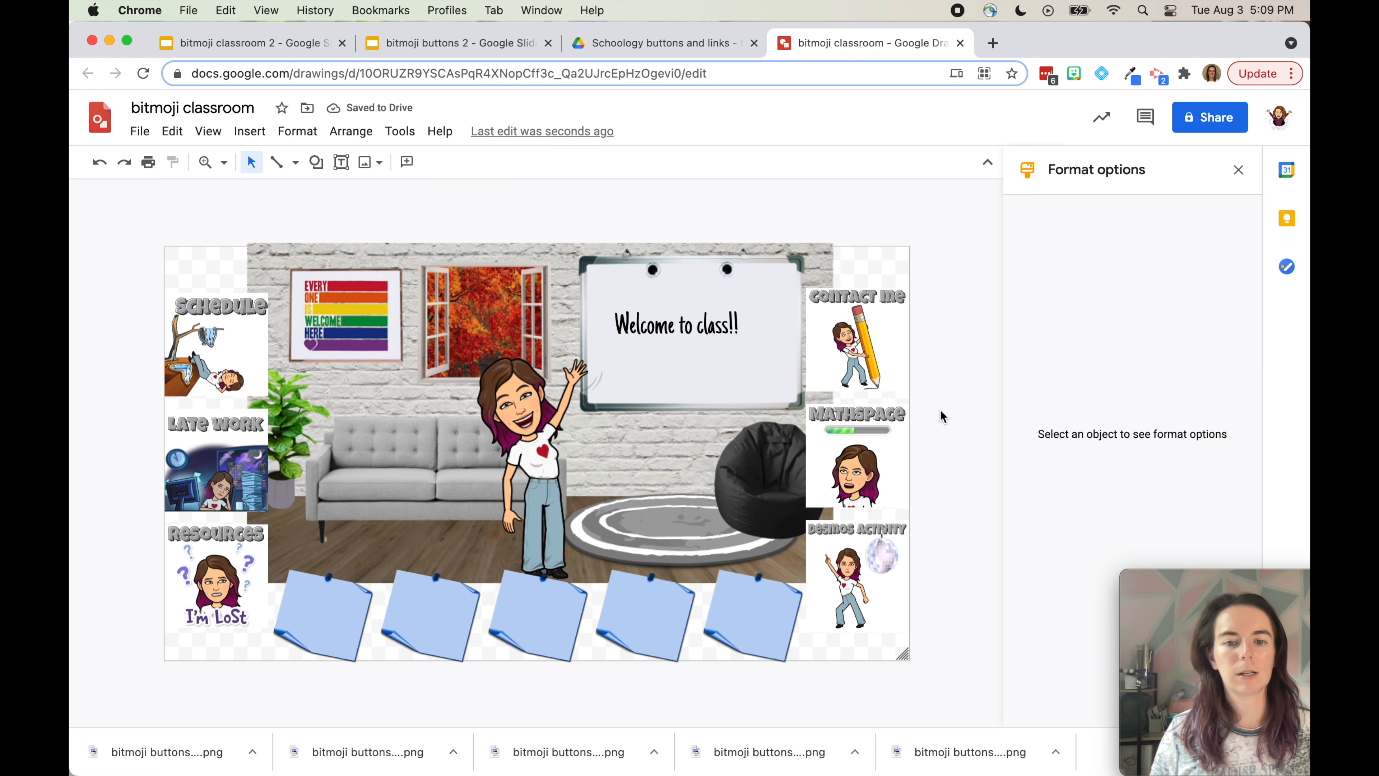
Move the Contact me, Mathspace and Desmos activity buttons up to the top edge
left_click(845, 323)
left_click(885, 481, "shift")
left_click(878, 552, "shift")
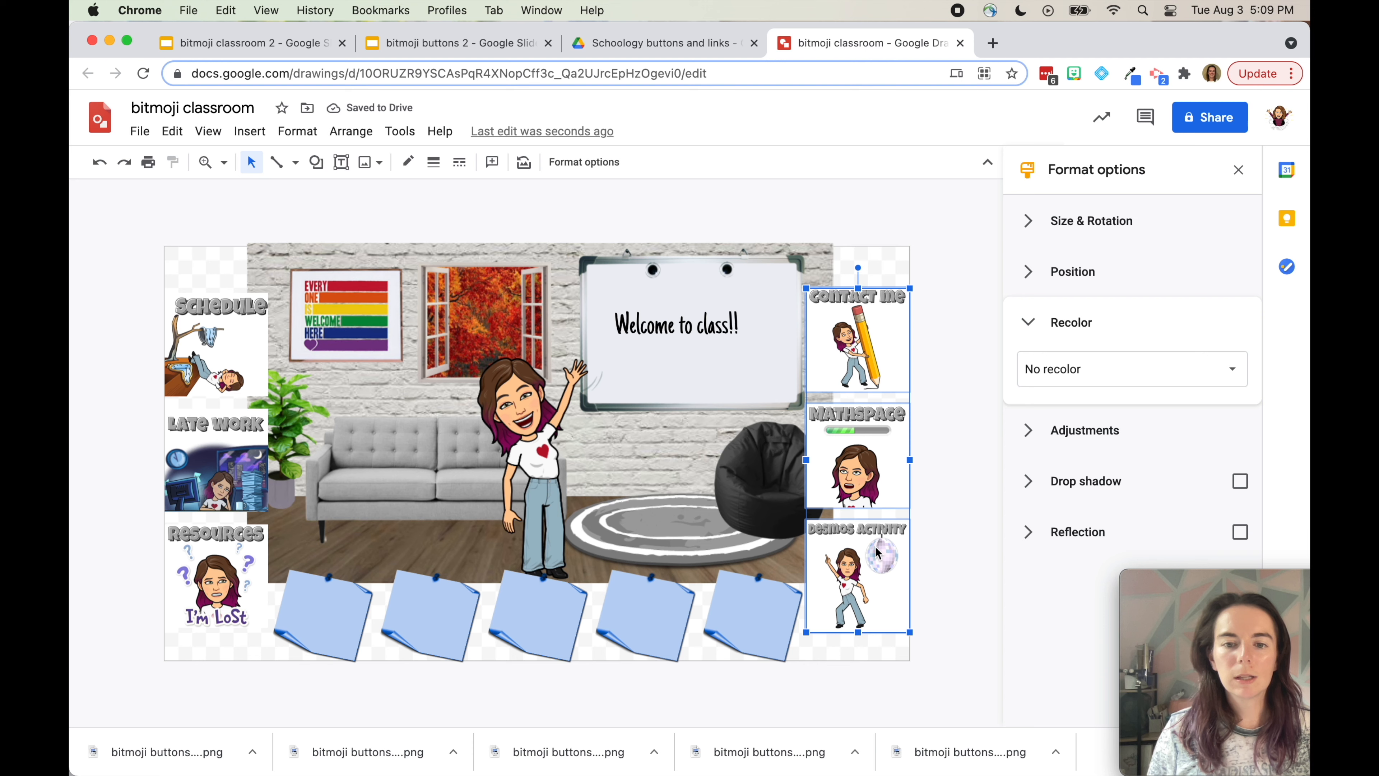
left_click_drag(876, 552, 860, 519)
left_click(936, 497)
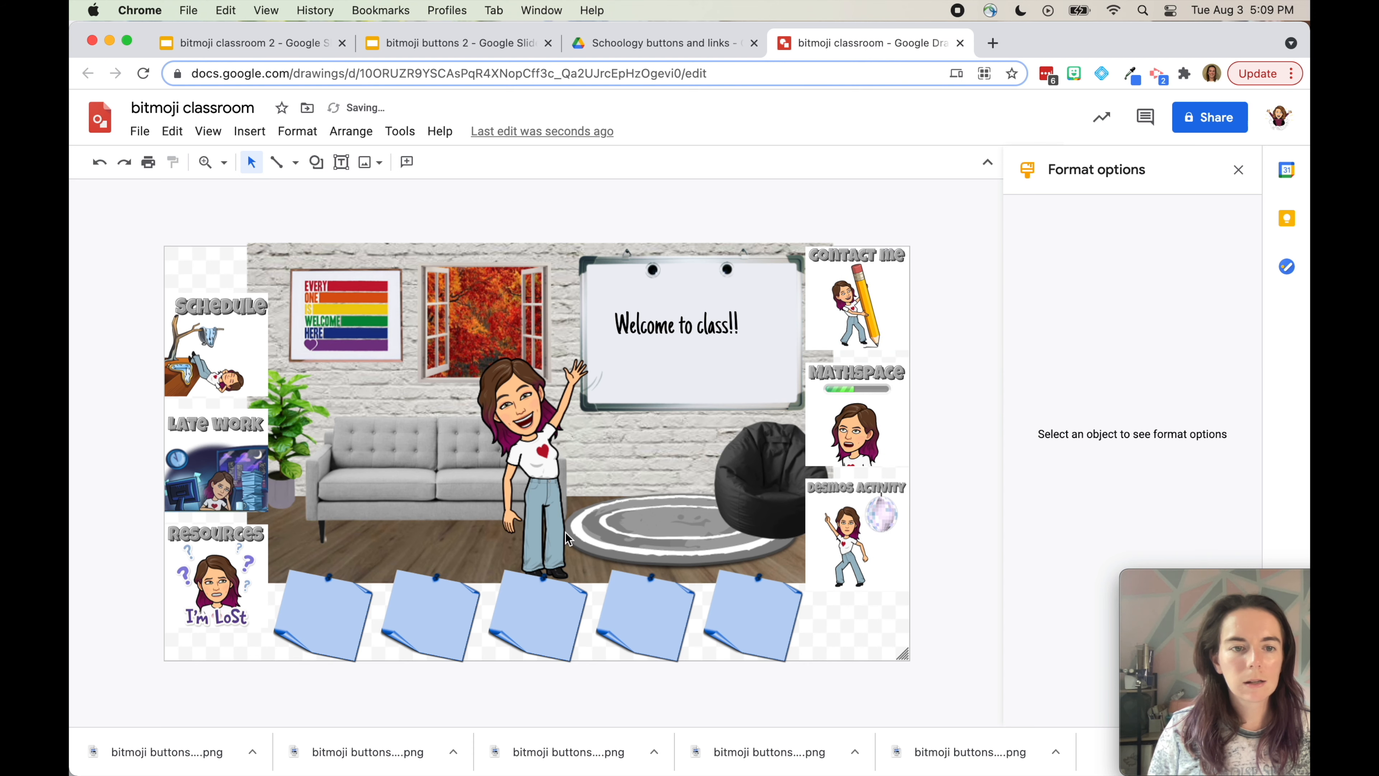
Move the Resources, Late work and Schedule buttons up, then close the Format options panel
left_click(204, 547)
left_click(209, 467, "shift")
left_click(212, 386, "shift")
left_click_drag(200, 452, 196, 408)
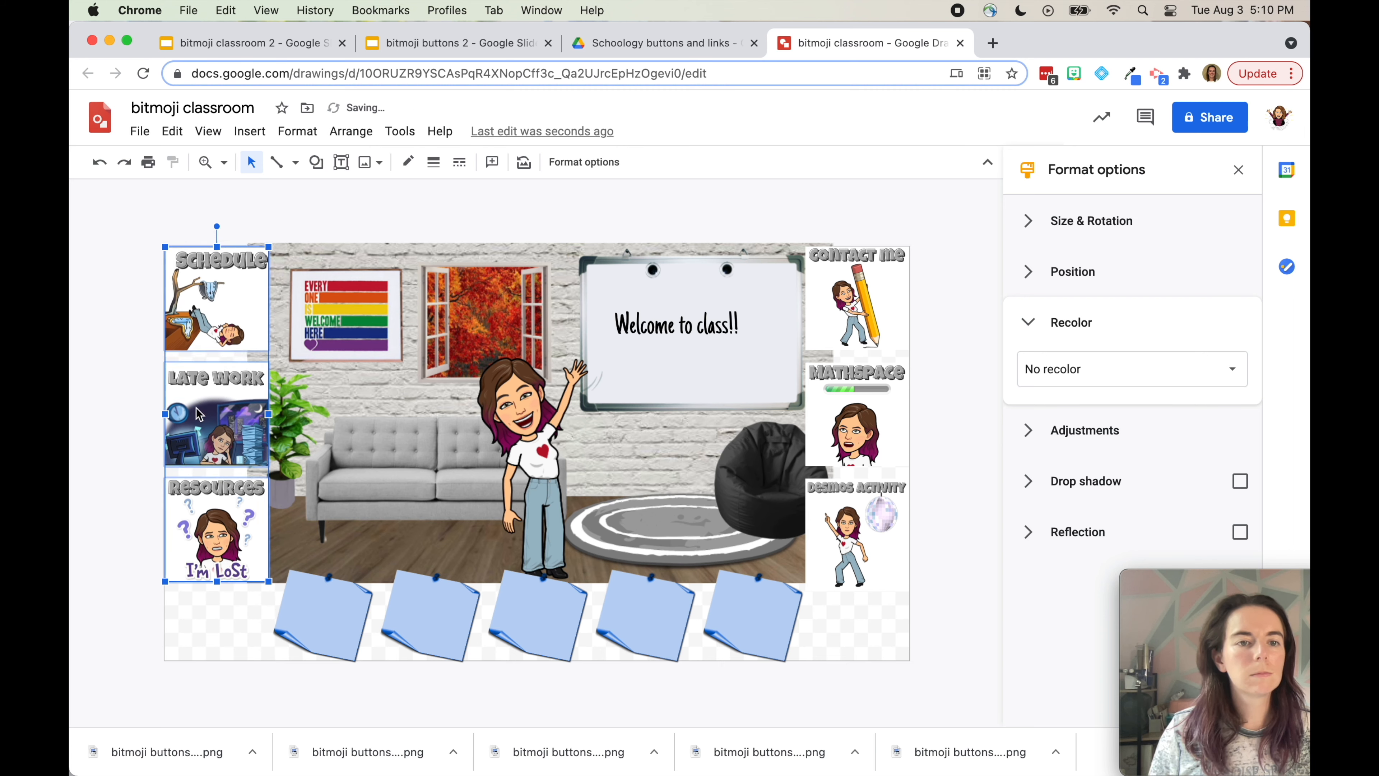
key("Escape")
left_click(1239, 170)
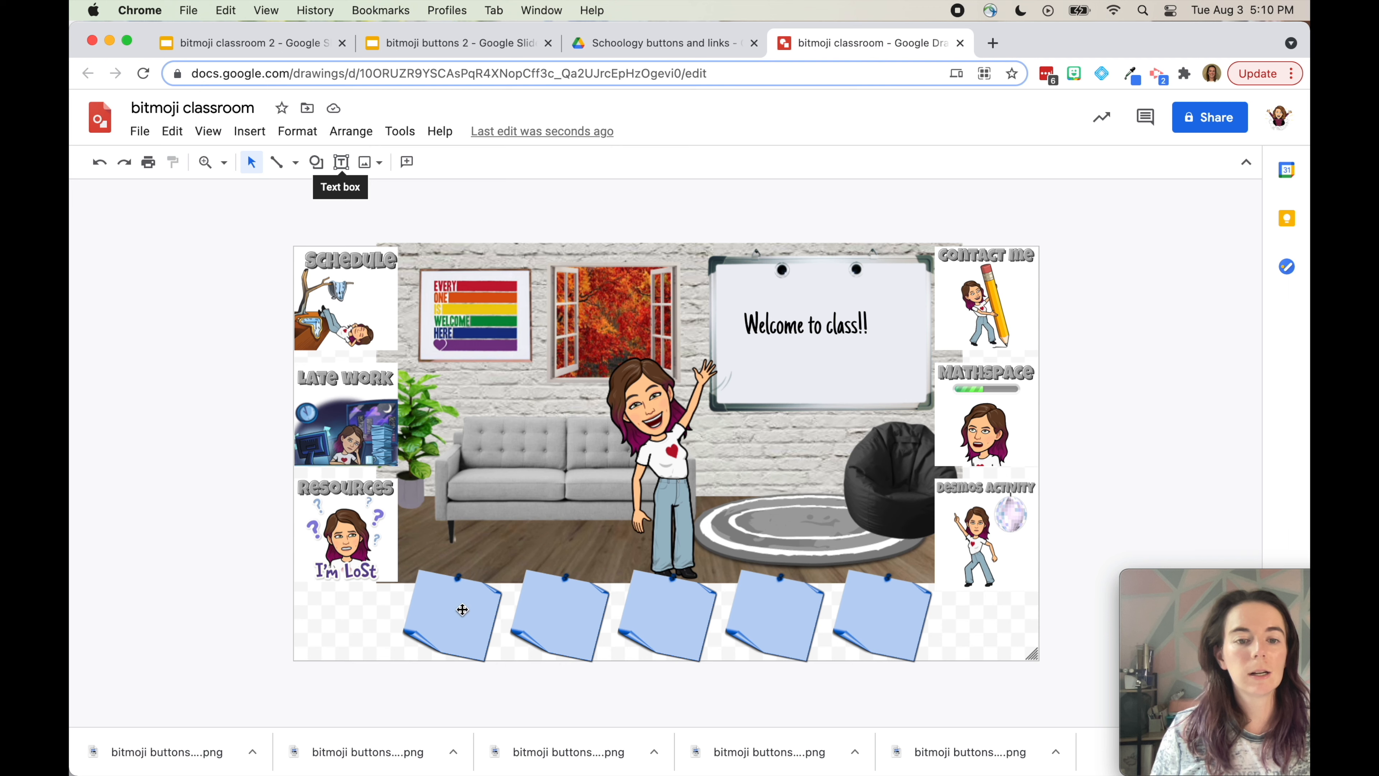
Add a 'Unit 1: Functions' text box fitted to the first blue note at font size 13
left_click(341, 169)
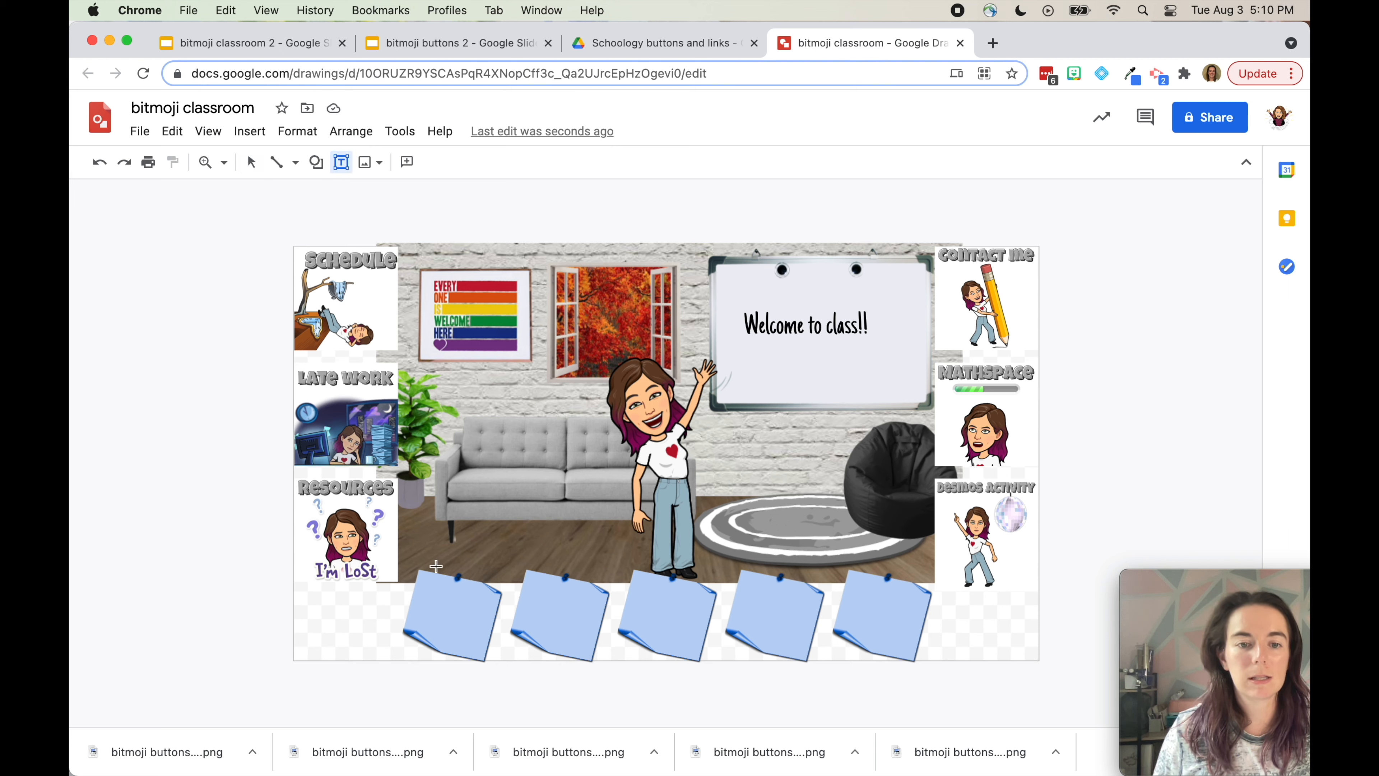
left_click(423, 591)
type("Uni")
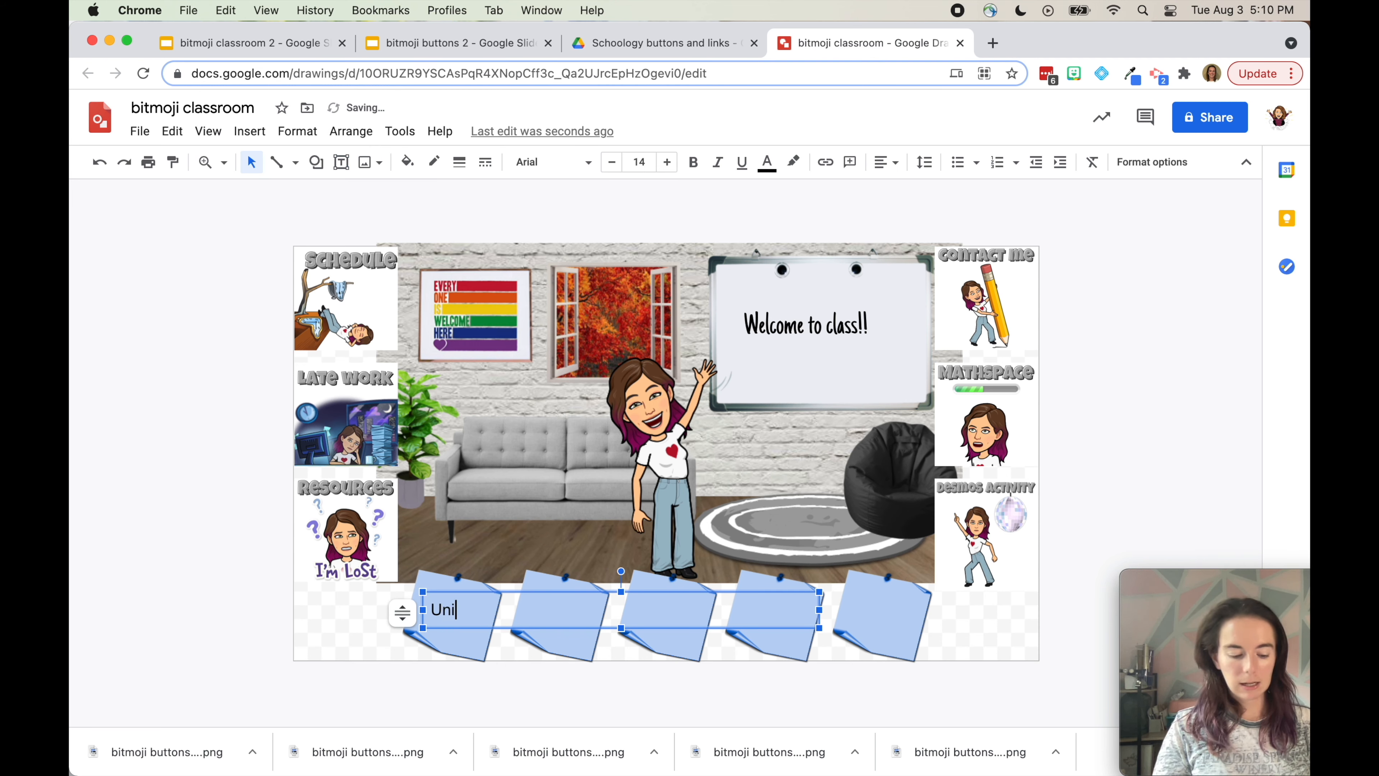
type("t 1: Functions")
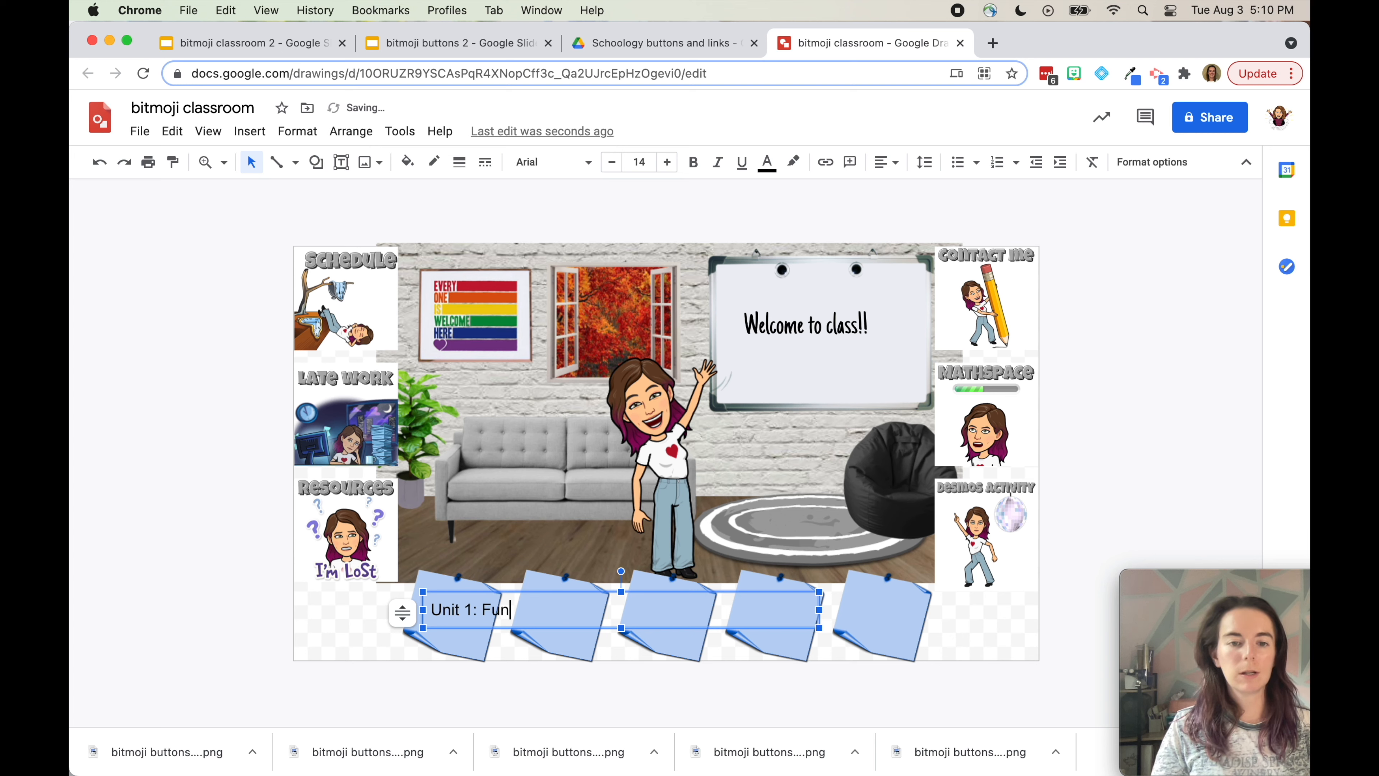
left_click_drag(820, 628, 486, 646)
key("Left")
key("Left")
left_click_drag(473, 591, 490, 583)
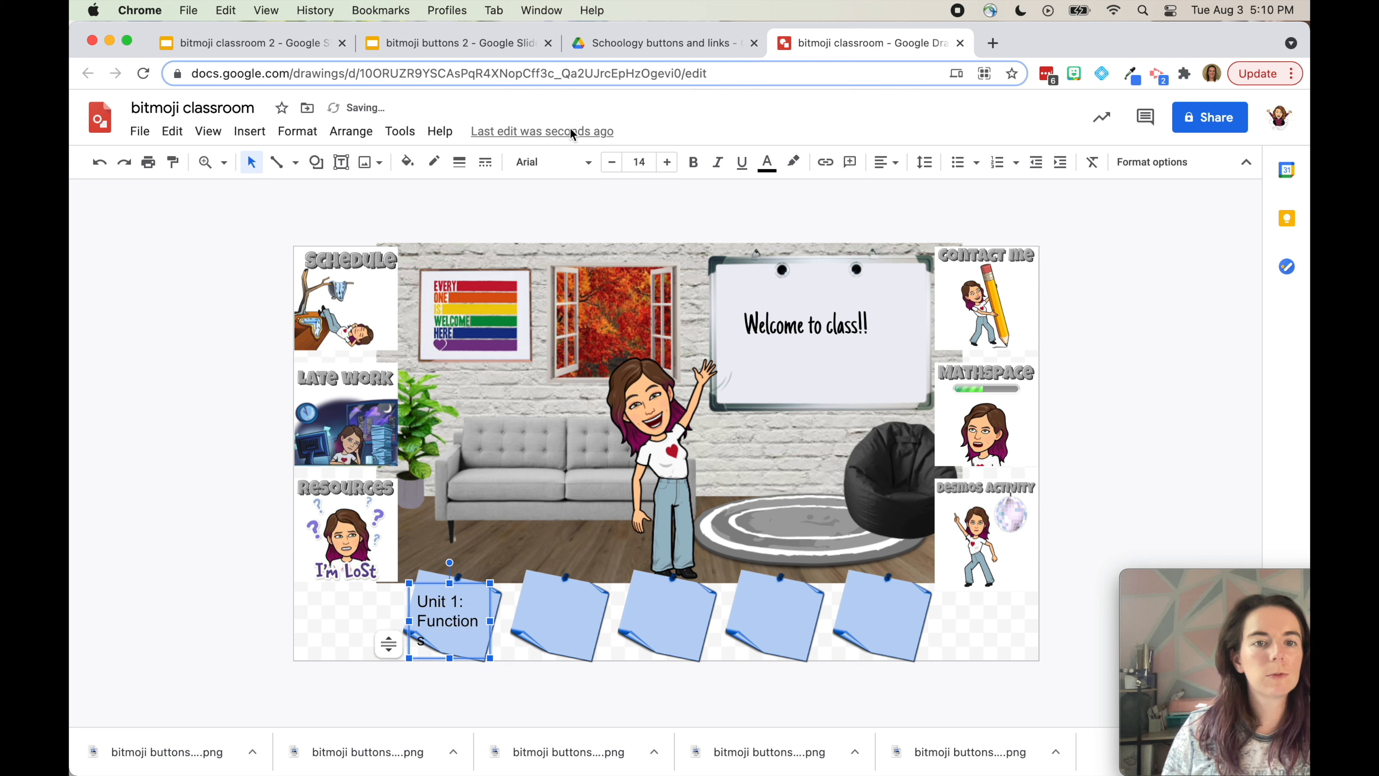
left_click(614, 165)
left_click(1091, 411)
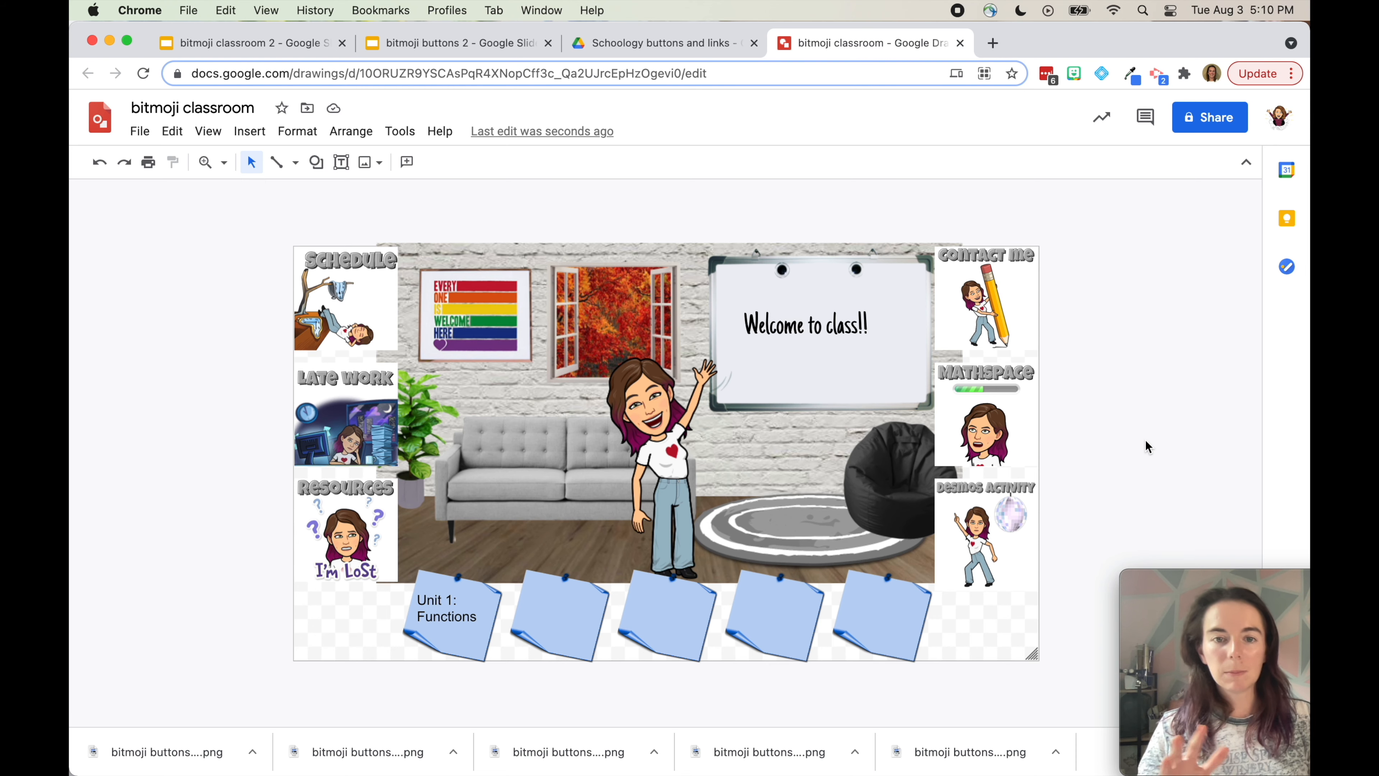
left_click(370, 303)
left_click(358, 421)
left_click(351, 513)
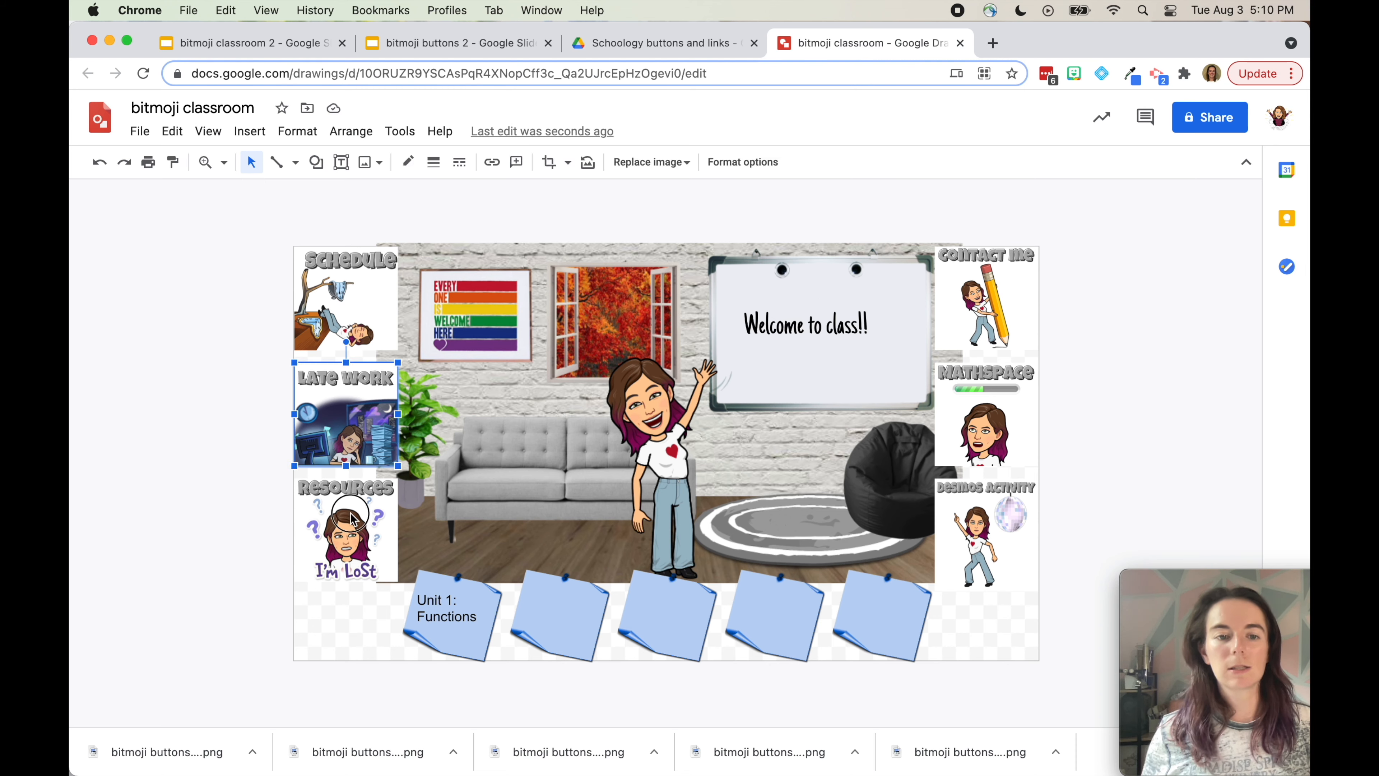
left_click(949, 553)
left_click(958, 424)
left_click(953, 310)
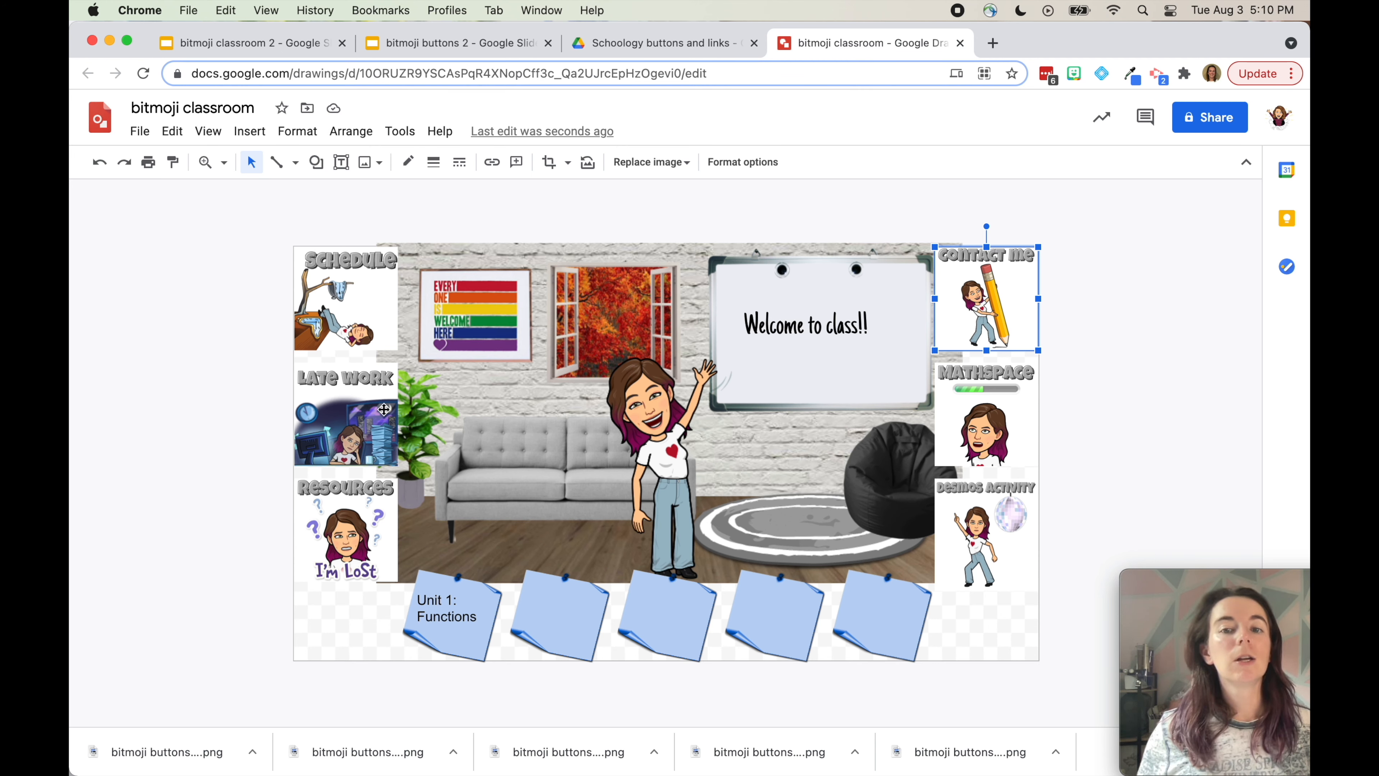
left_click(319, 260)
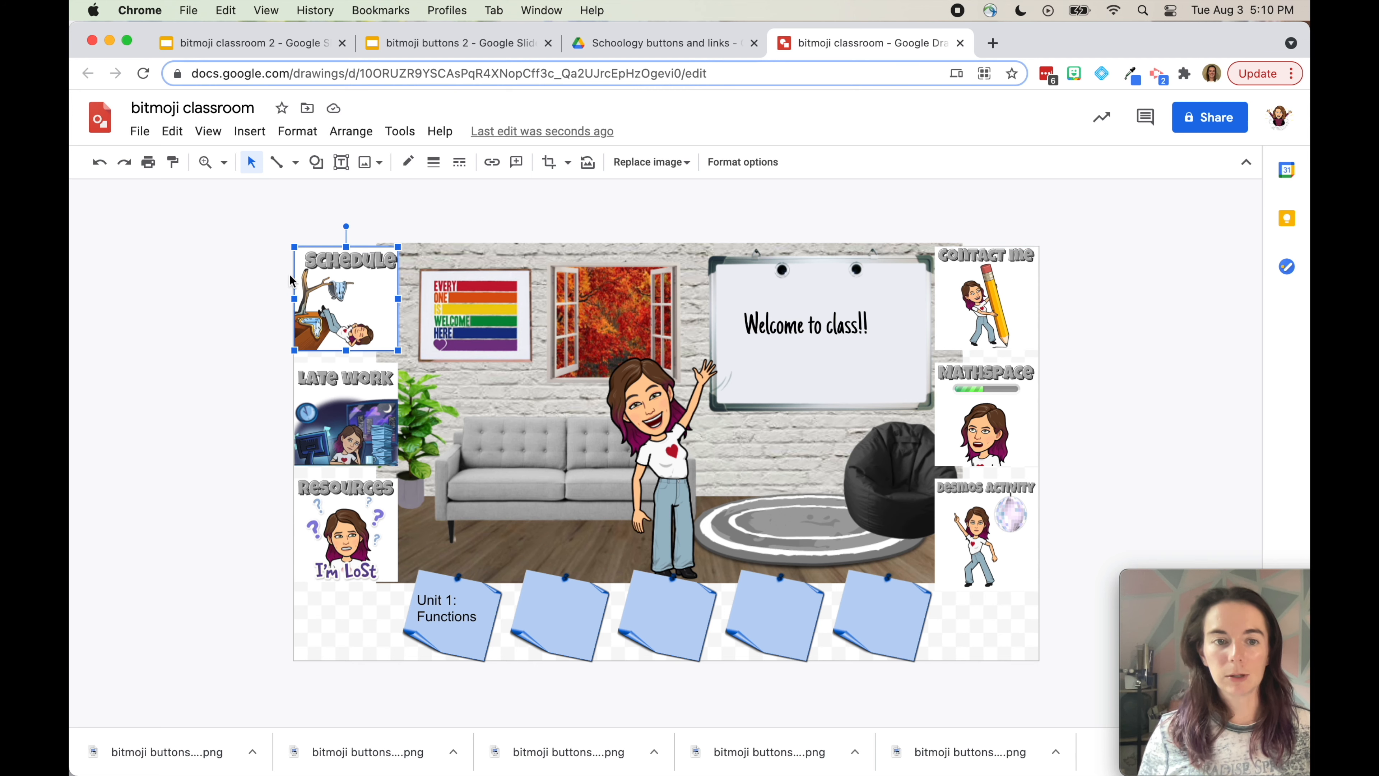
left_click(344, 427)
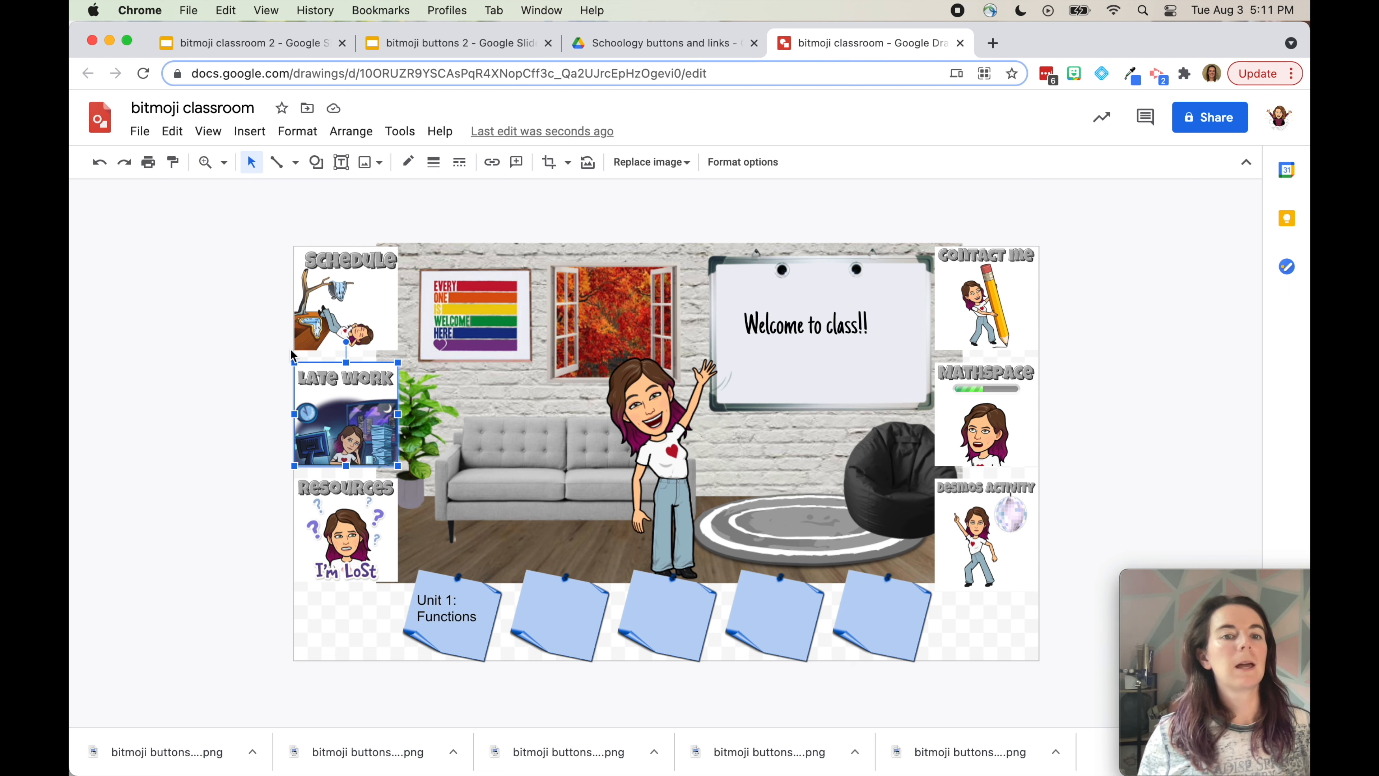
left_click(231, 403)
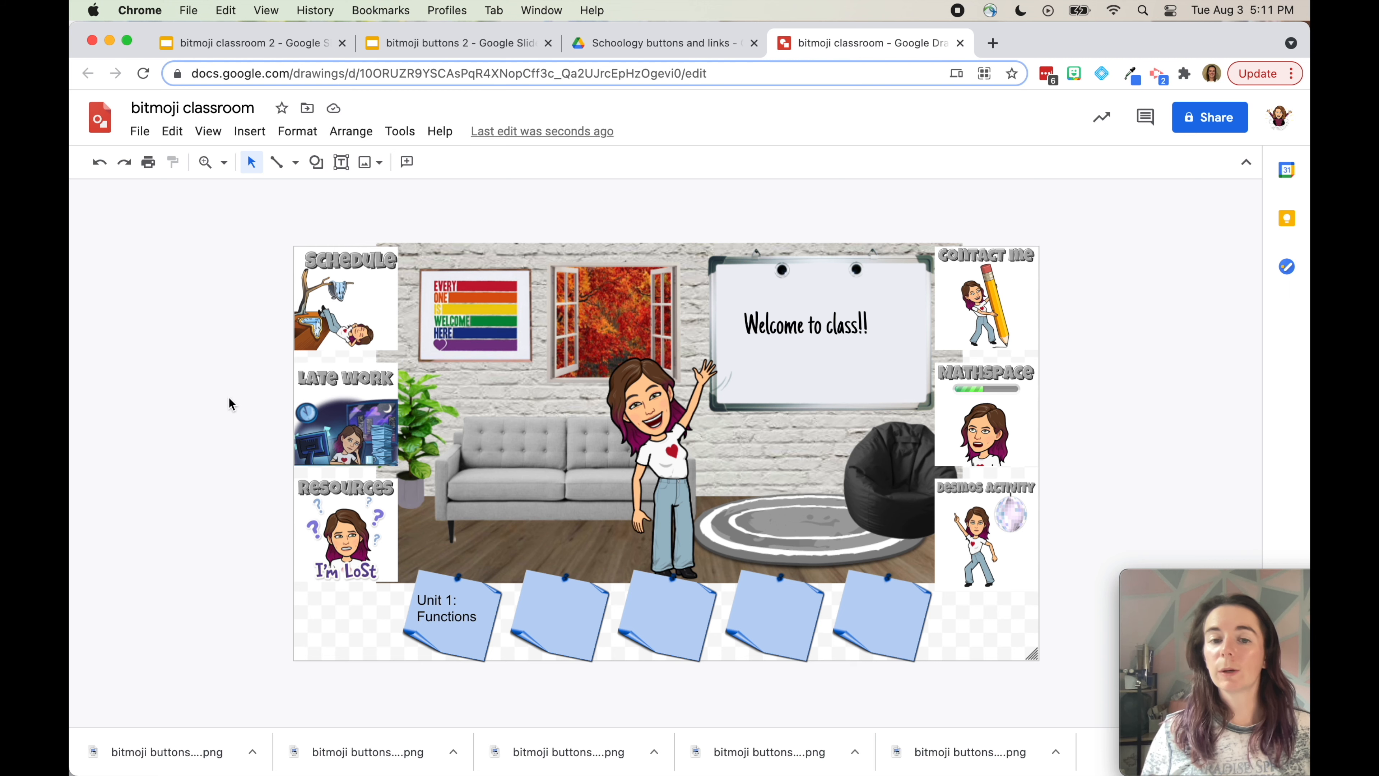
left_click(364, 398)
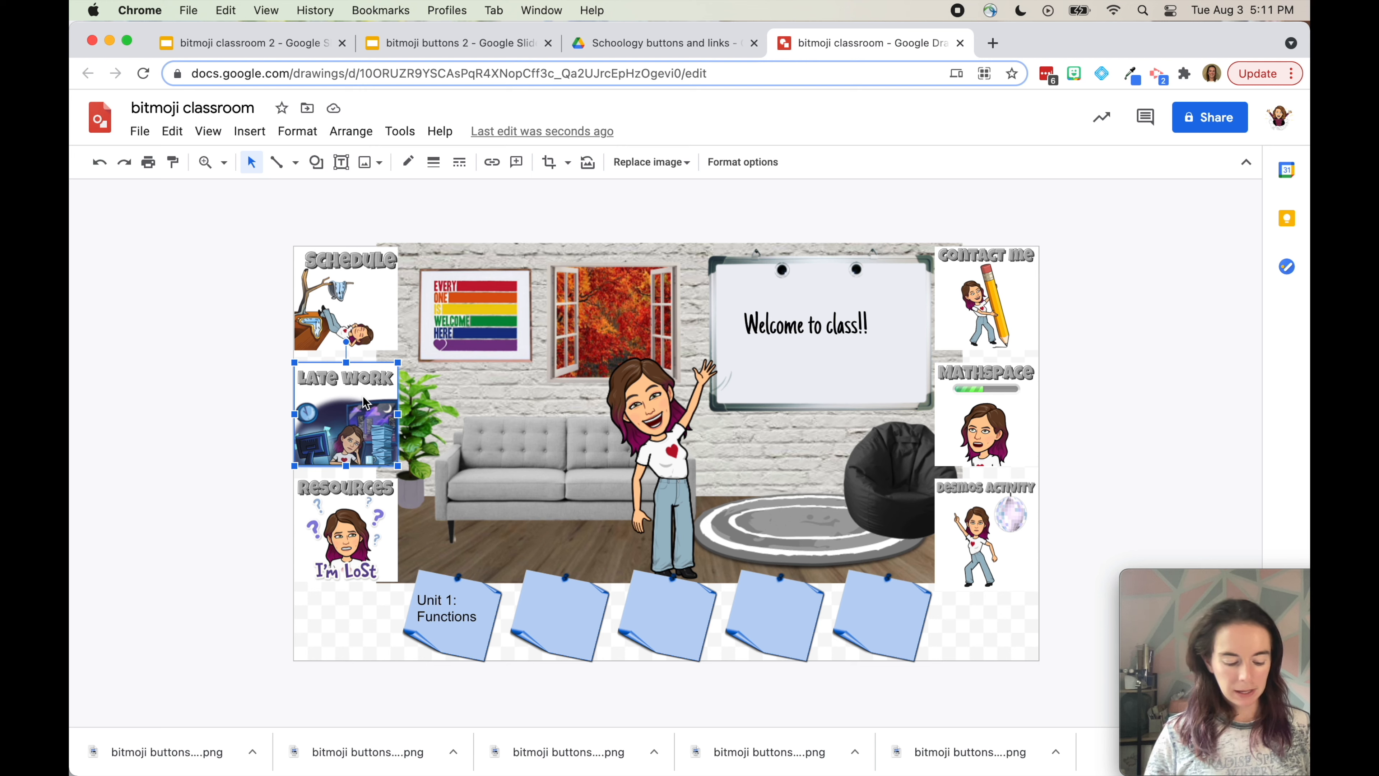
Start a link on the Late Work button, bring the Late Work form tab into Chrome, and copy its URL
key("super+k")
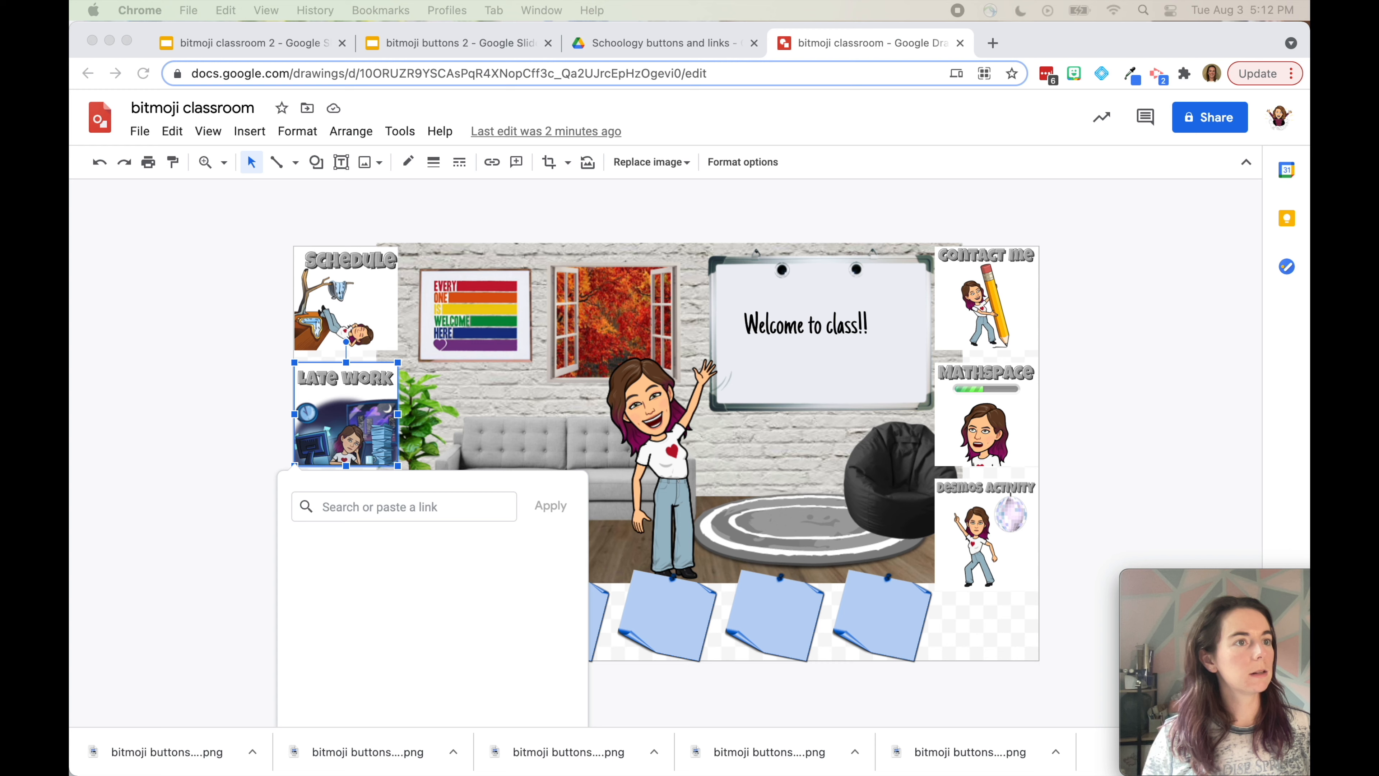
left_click_drag(350, 156, 976, 44)
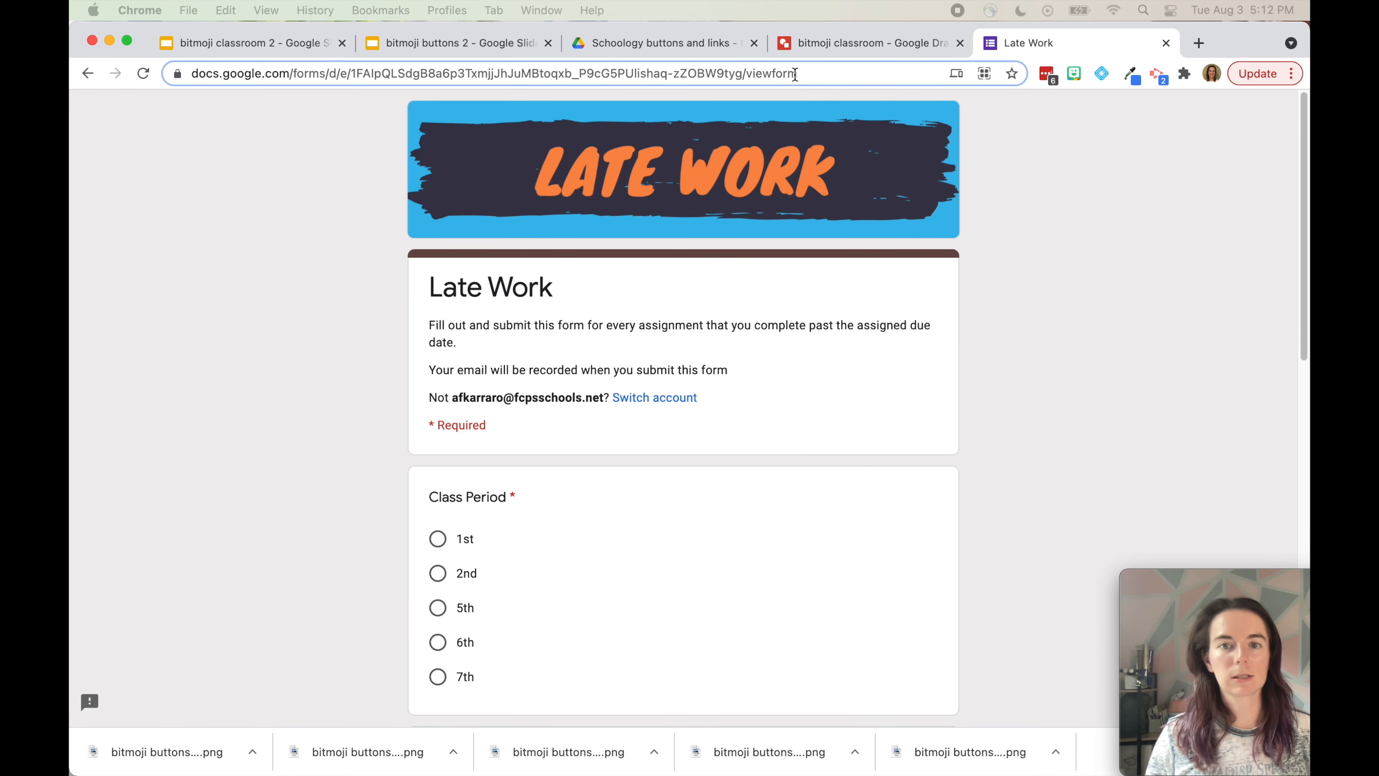
left_click(806, 72)
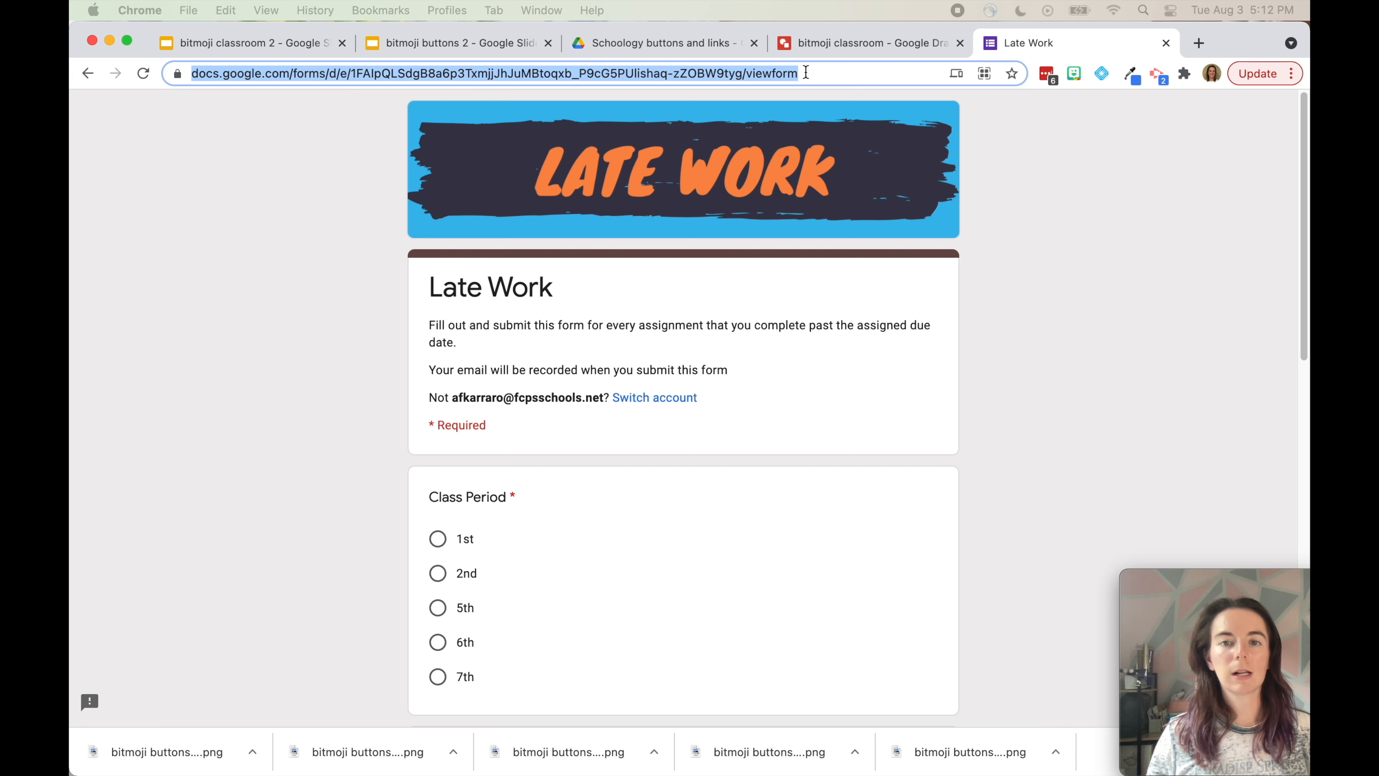
Link the Late Work picture to the Late Work Google Form URL and check the link
left_click(821, 41)
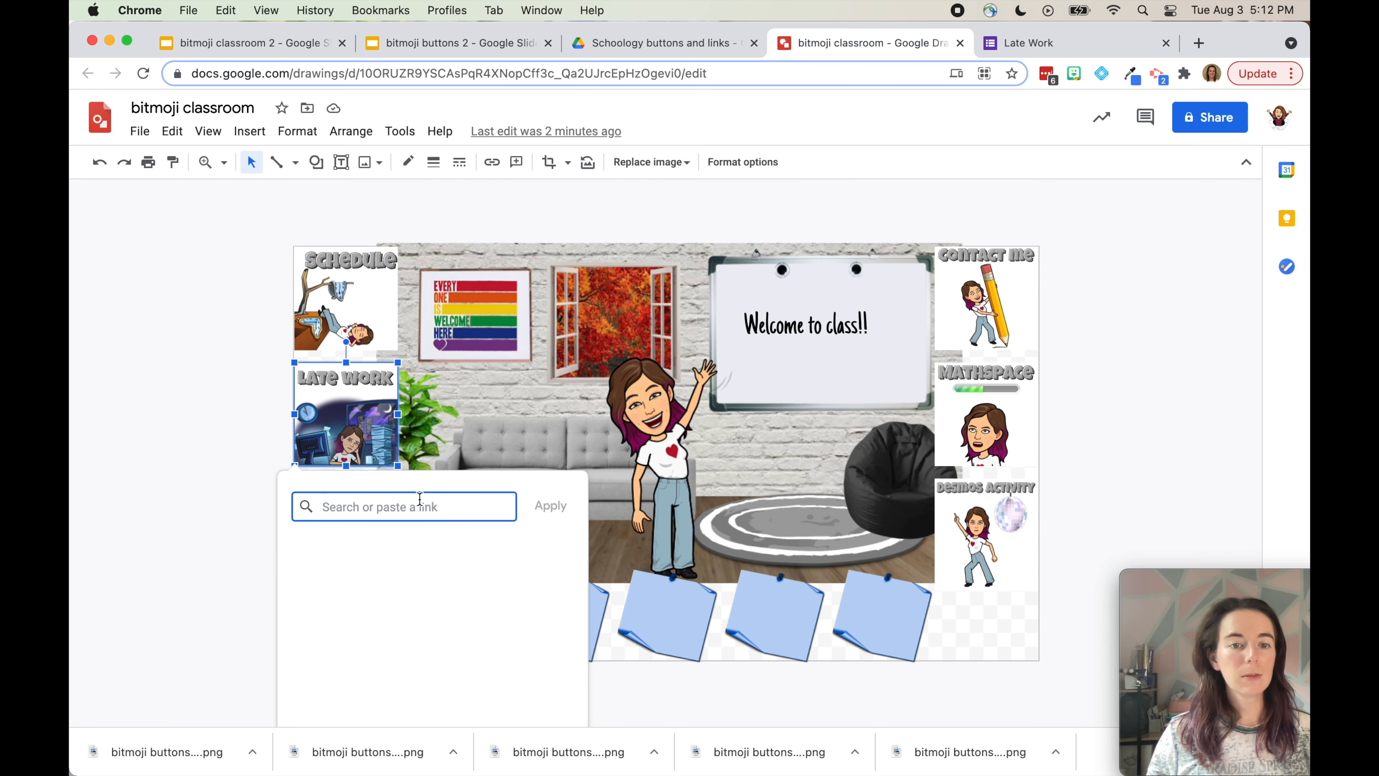
key("super+v")
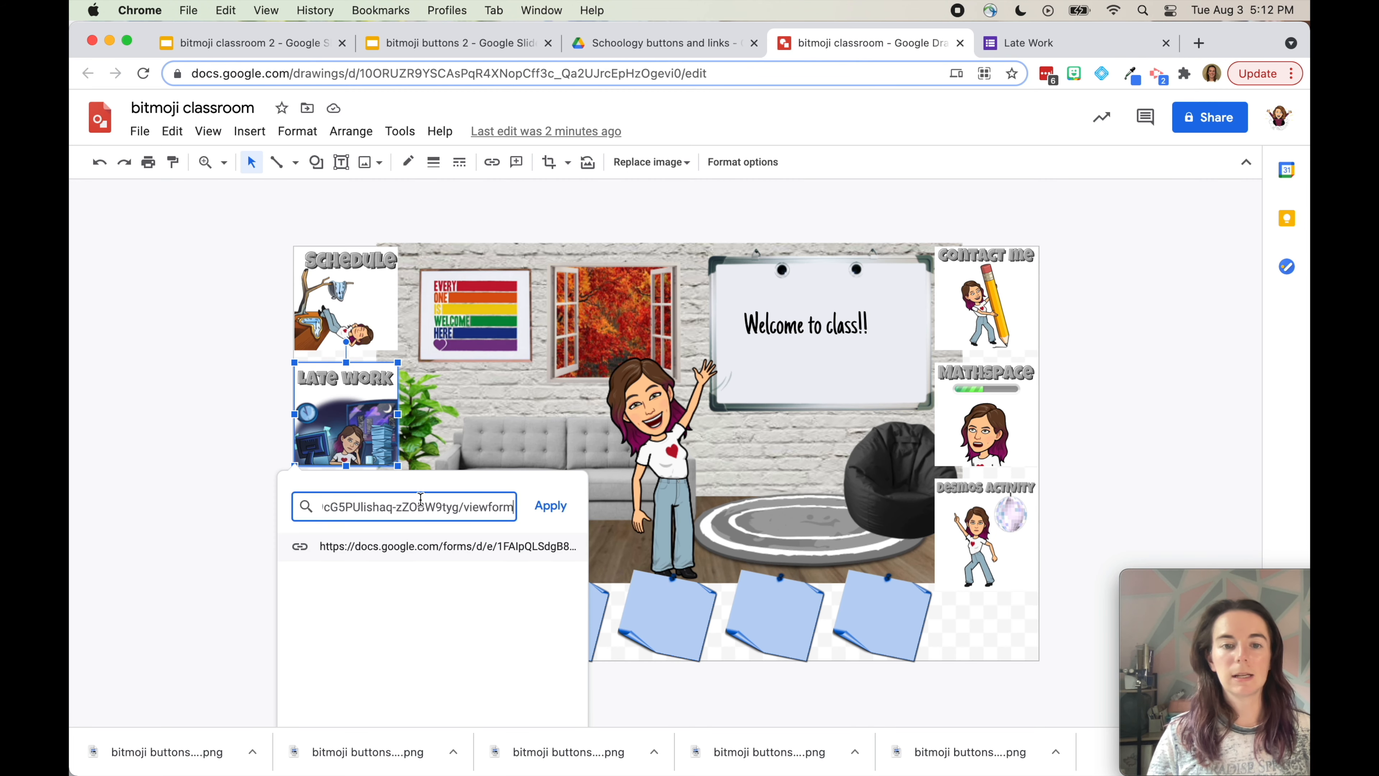
left_click(550, 506)
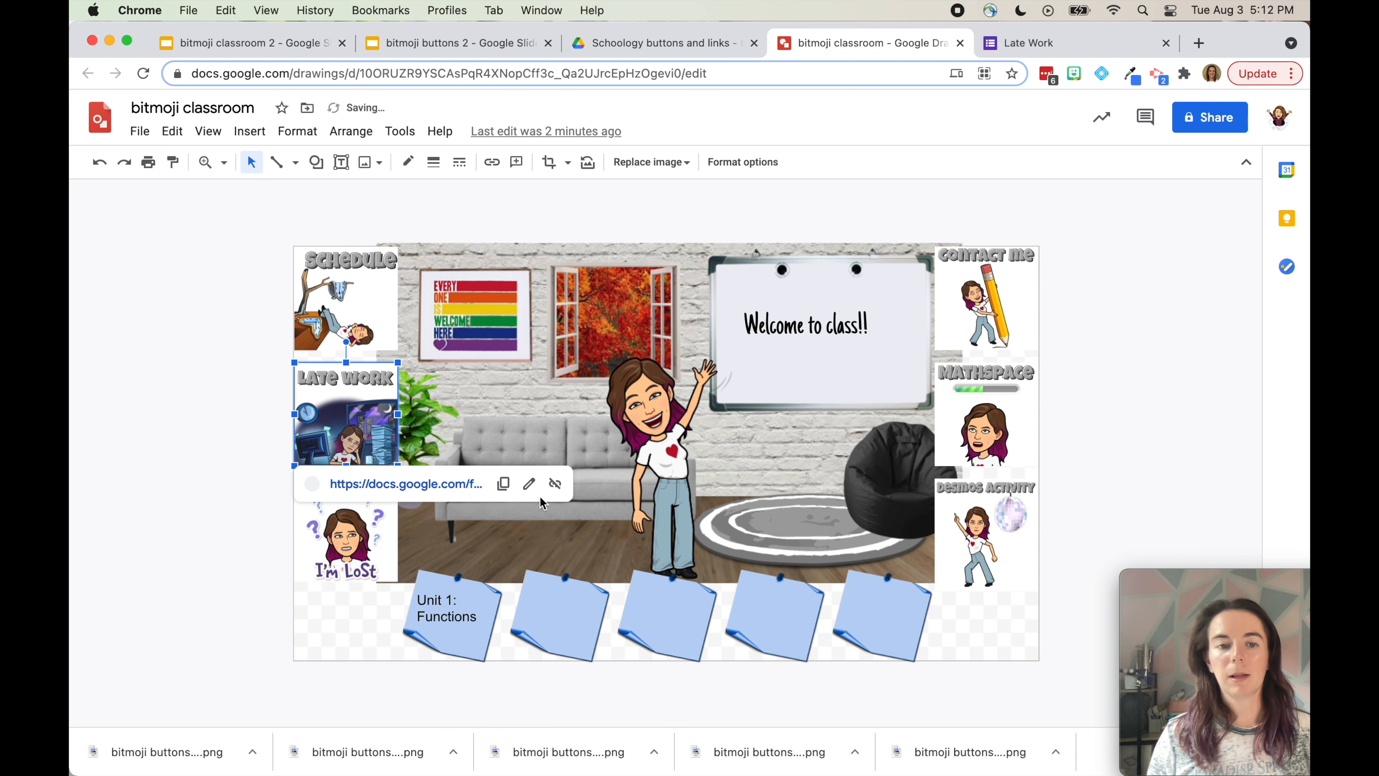
left_click(238, 508)
left_click(351, 426)
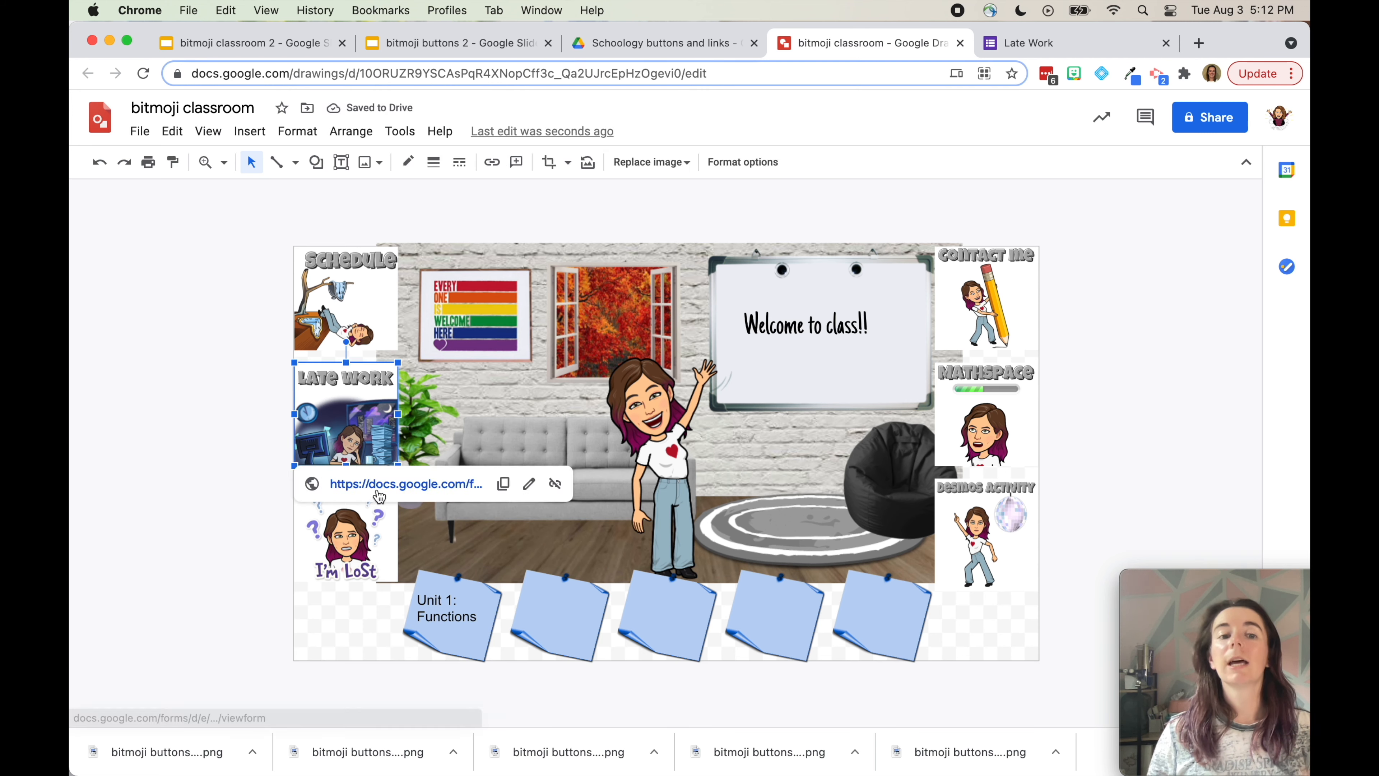
left_click(1105, 413)
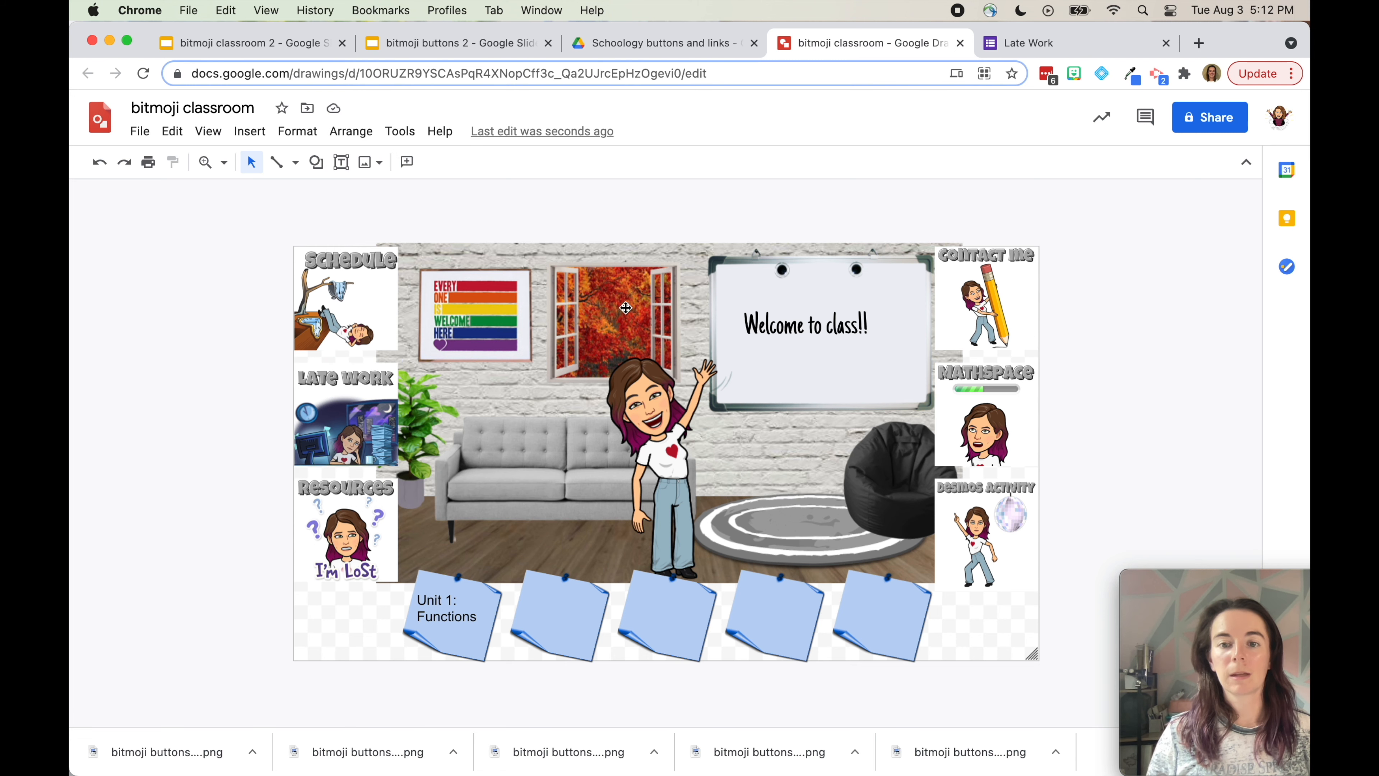
Link the Mathspace picture to bit.ly/fcpsmathspace
left_click(987, 435)
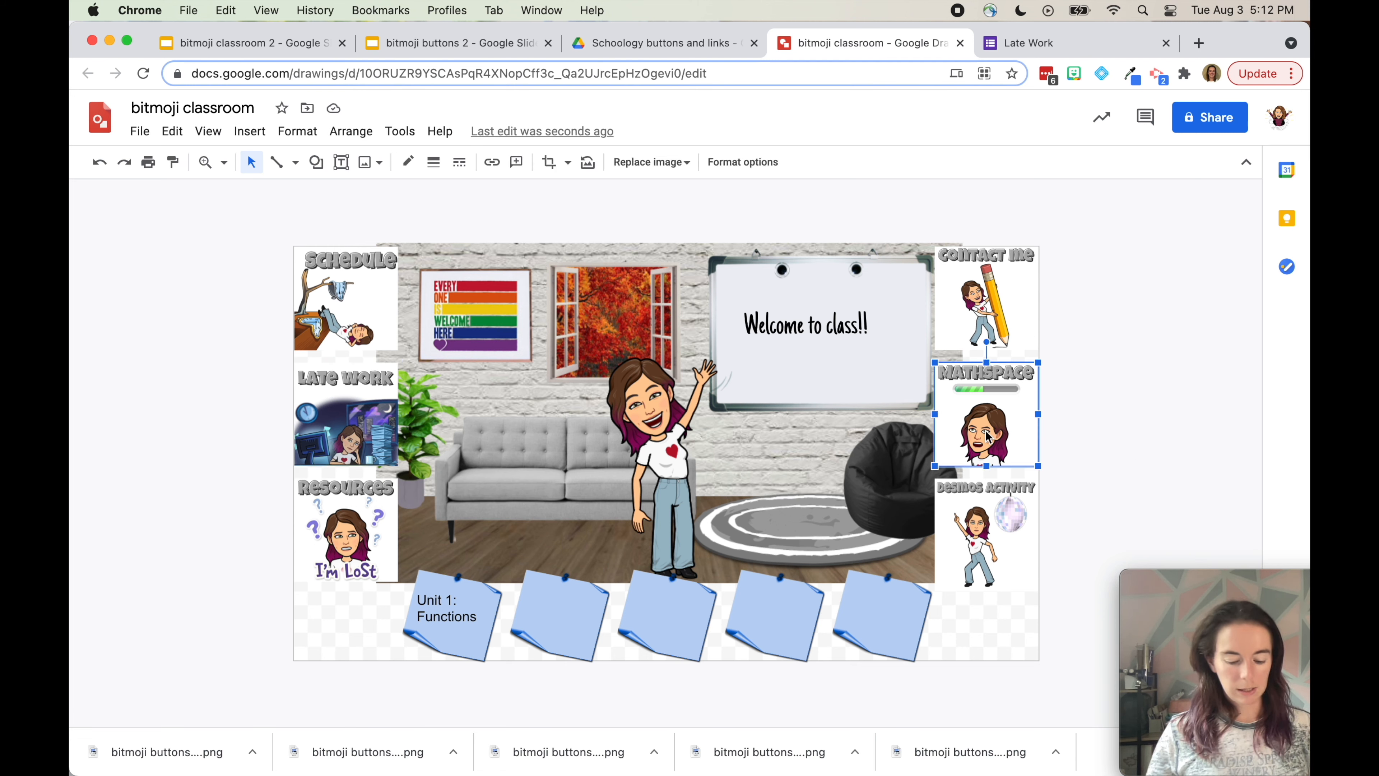
key("super+k")
type("bit.ly/fcpsmat")
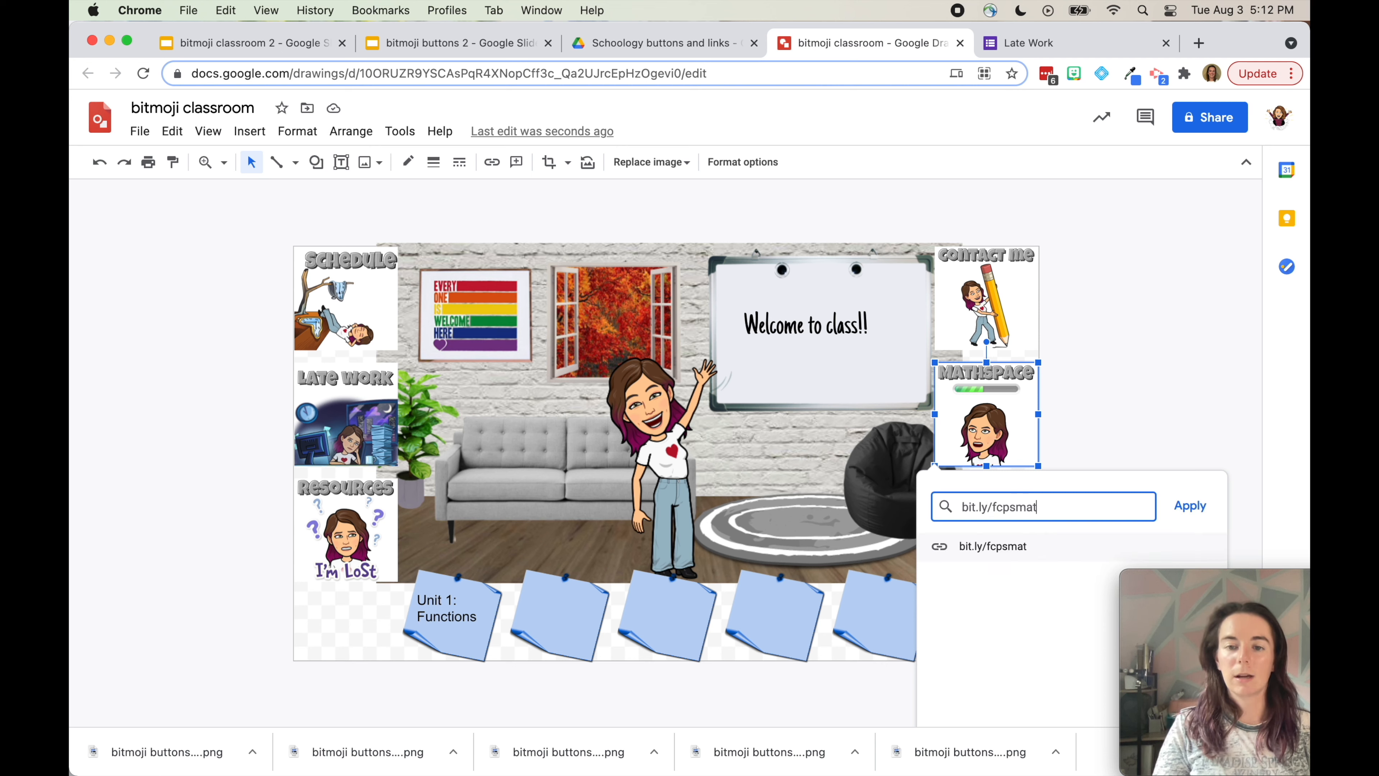
type("hspace")
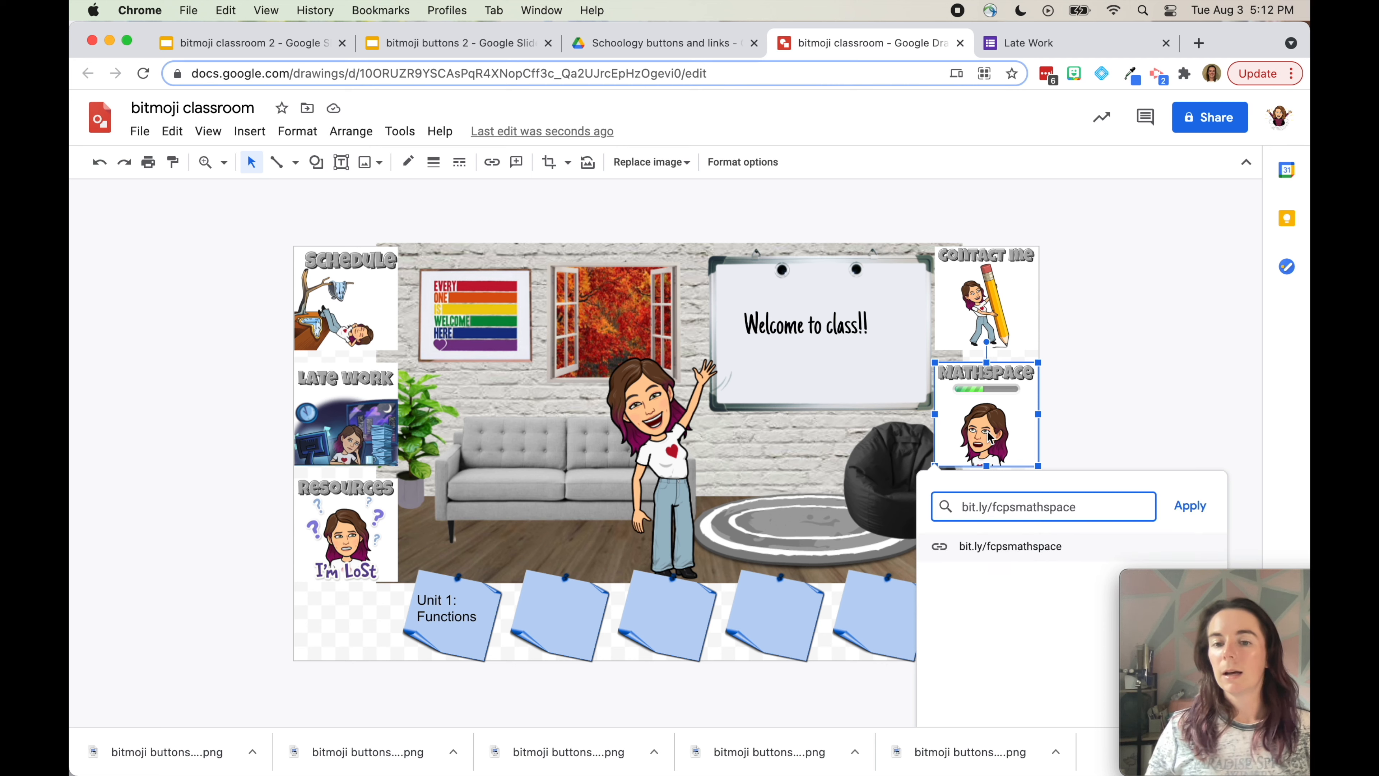
left_click(1190, 507)
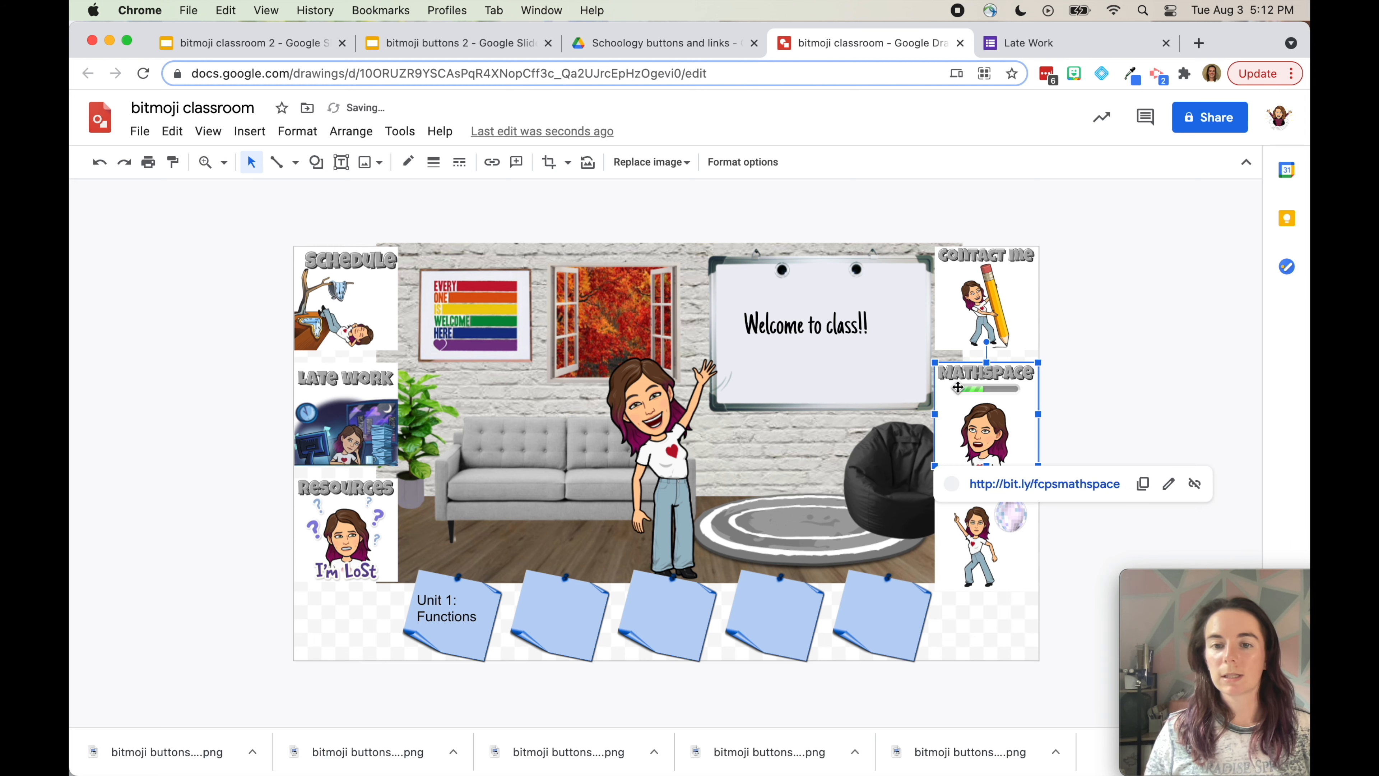
left_click(1109, 430)
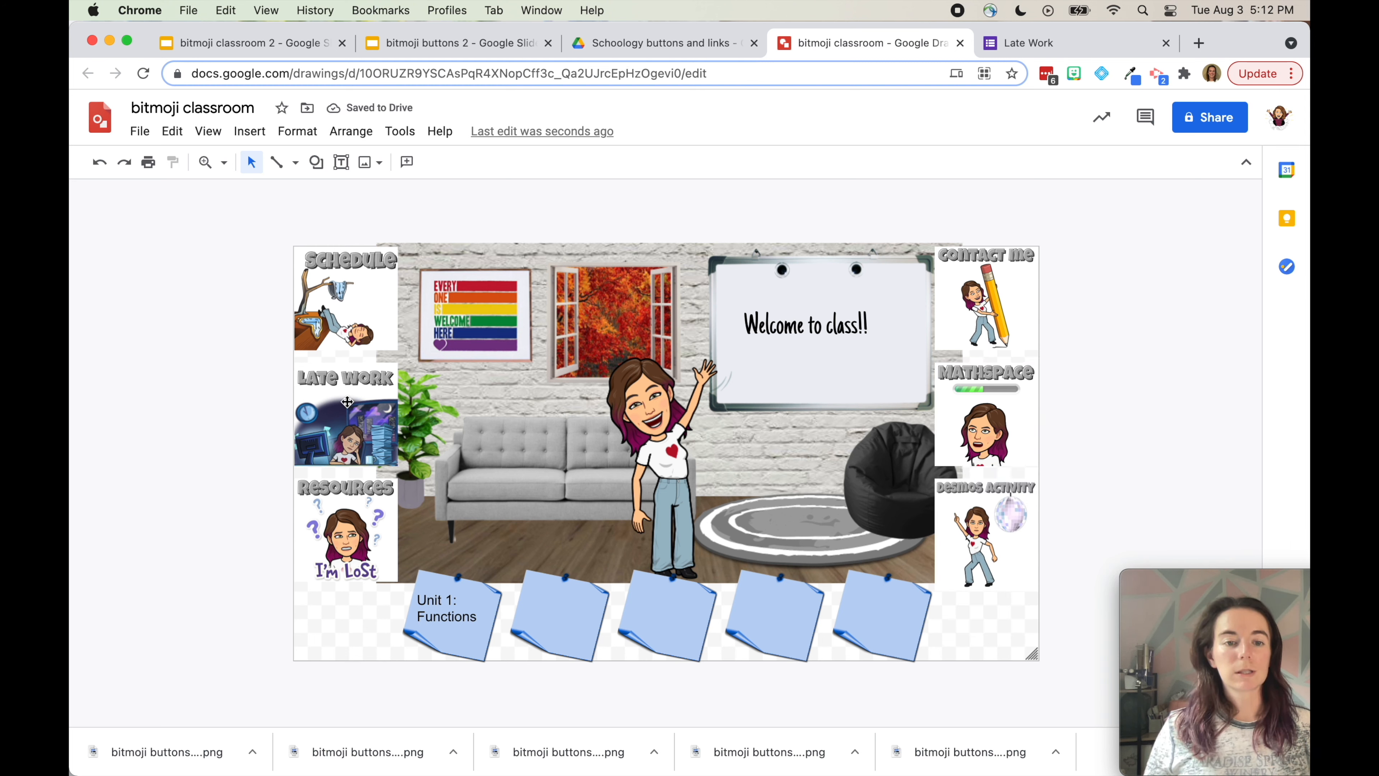
left_click(350, 310)
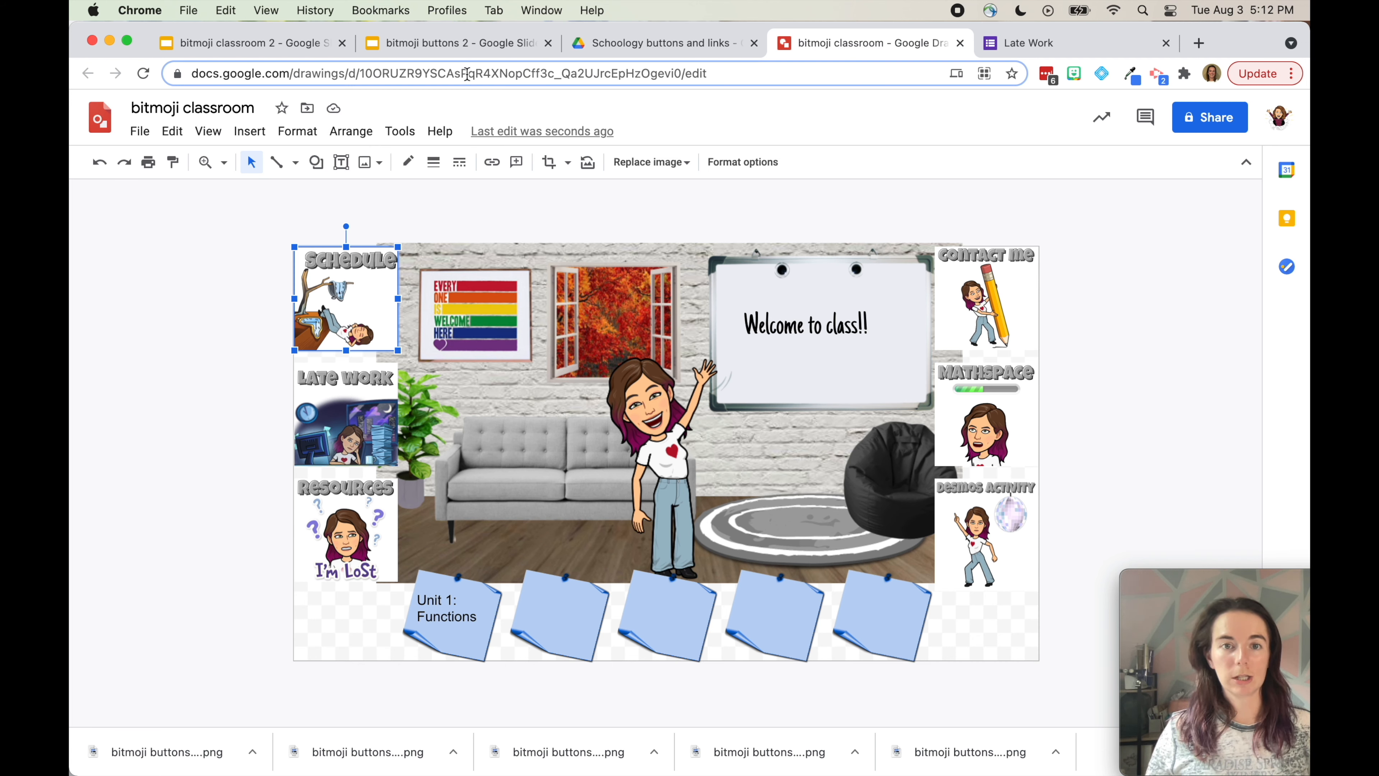
Bring the Schoology course into Chrome, open Weekly Plans, and copy that page's address
left_click_drag(1308, 163, 970, 59)
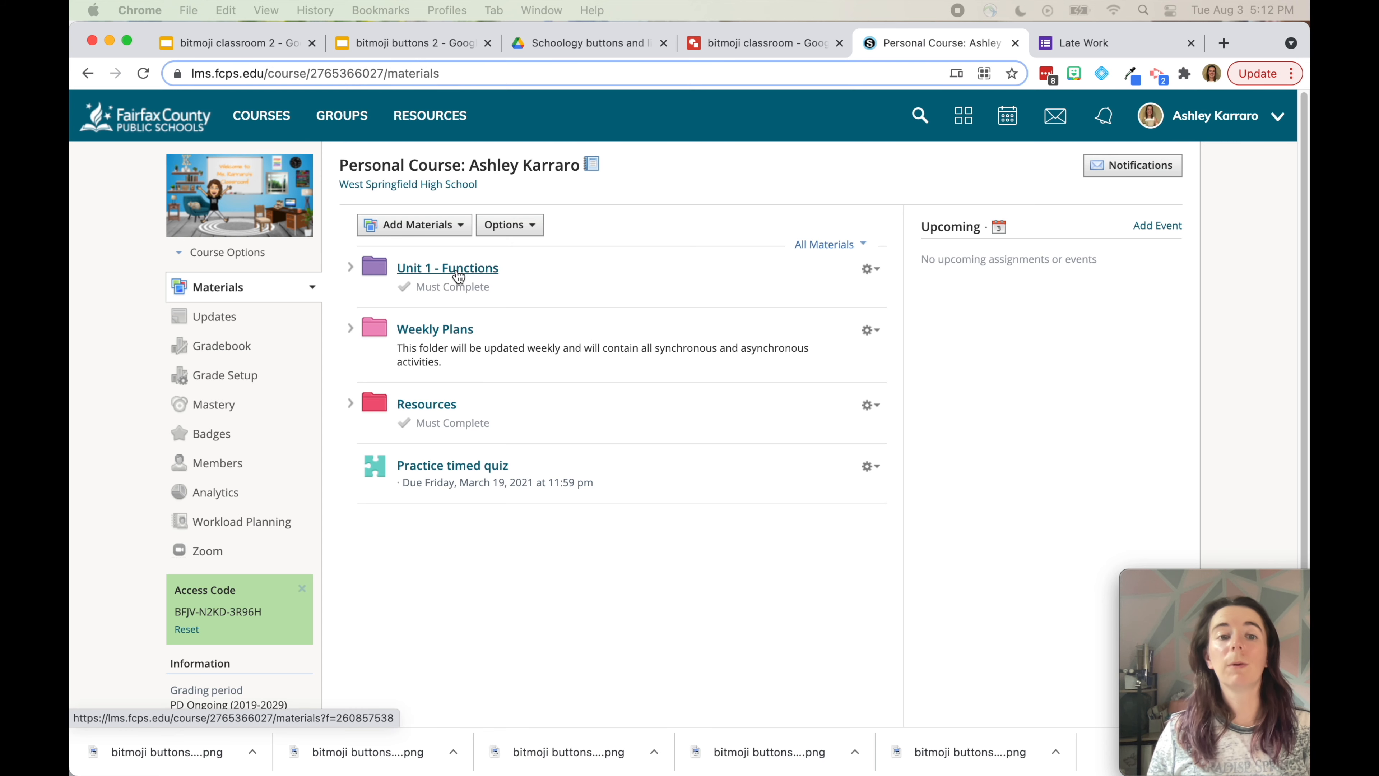
left_click(443, 341)
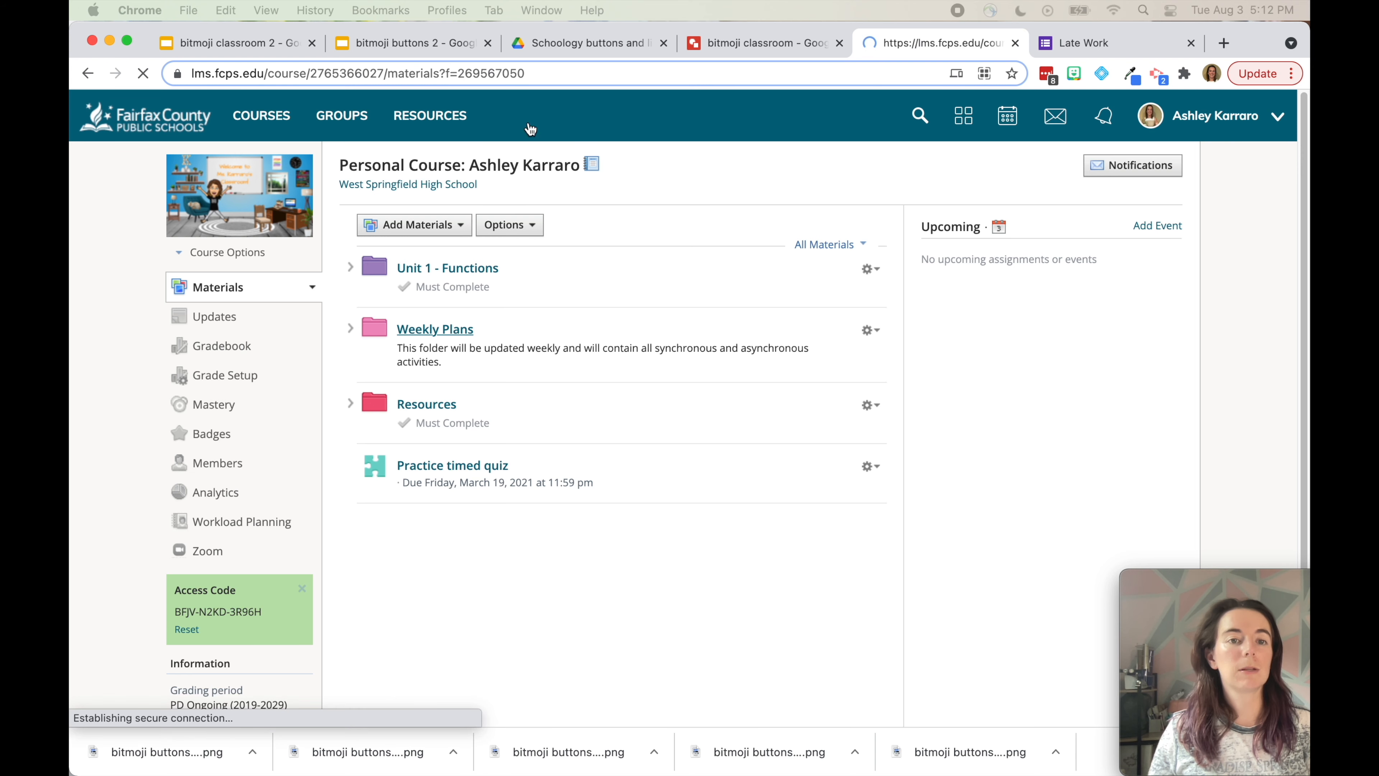
left_click(557, 70)
key("super+c")
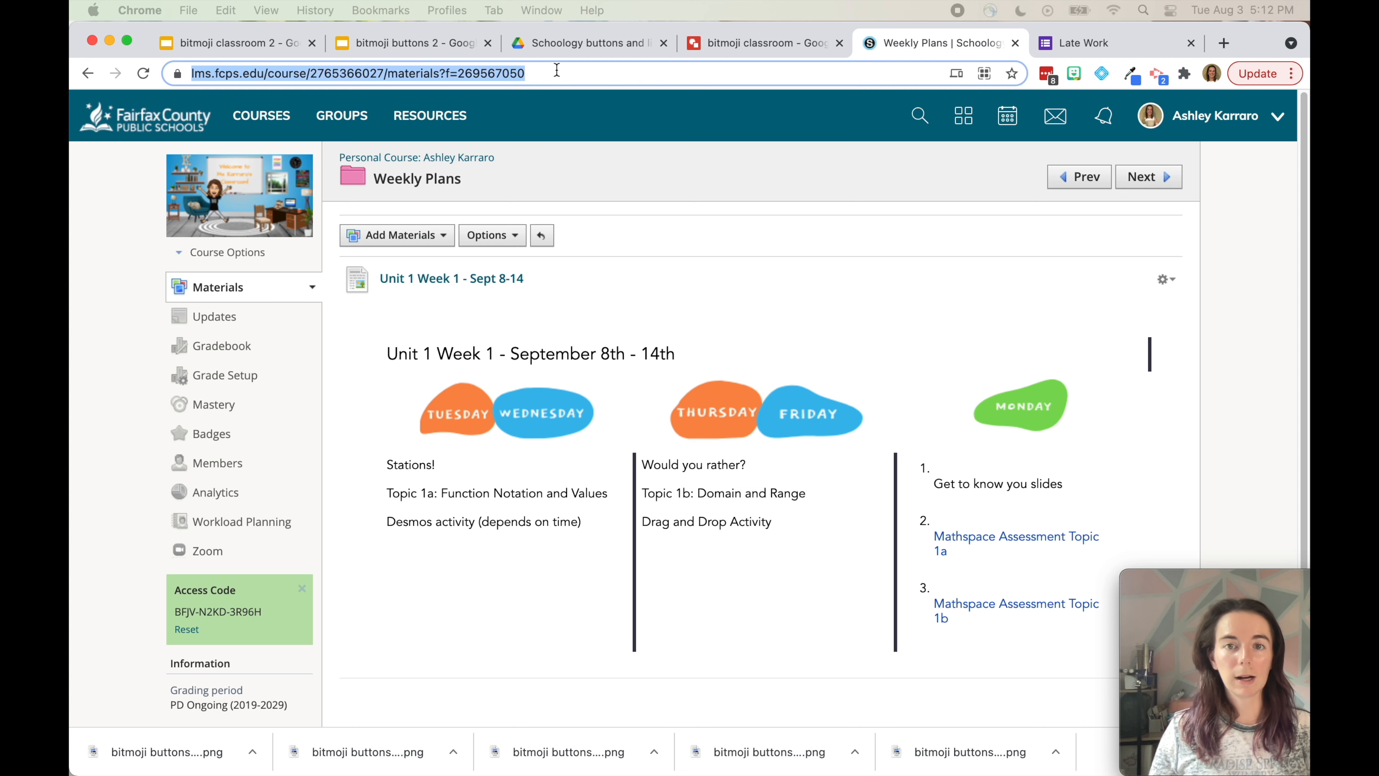
left_click(761, 47)
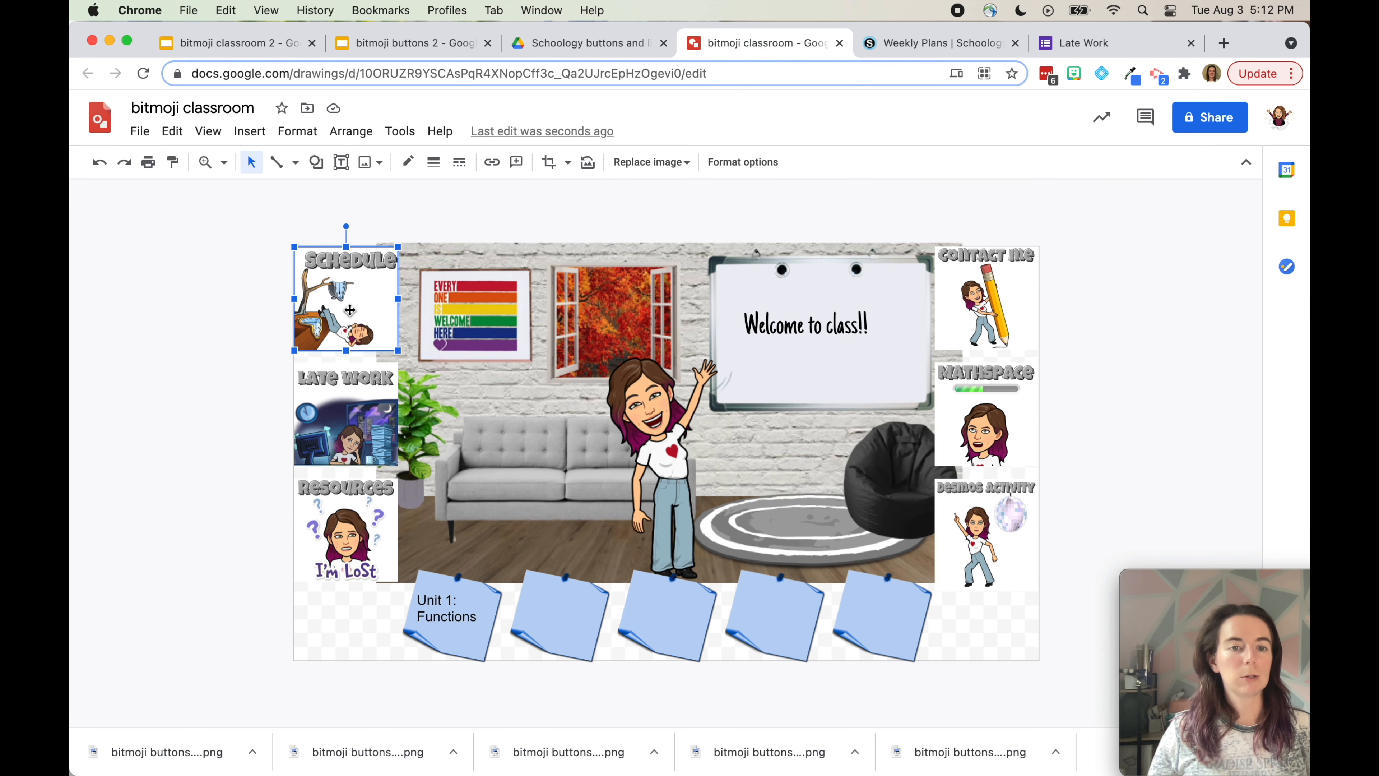
Link the Schedule picture to the Schoology Weekly Plans page URL
key("super+k")
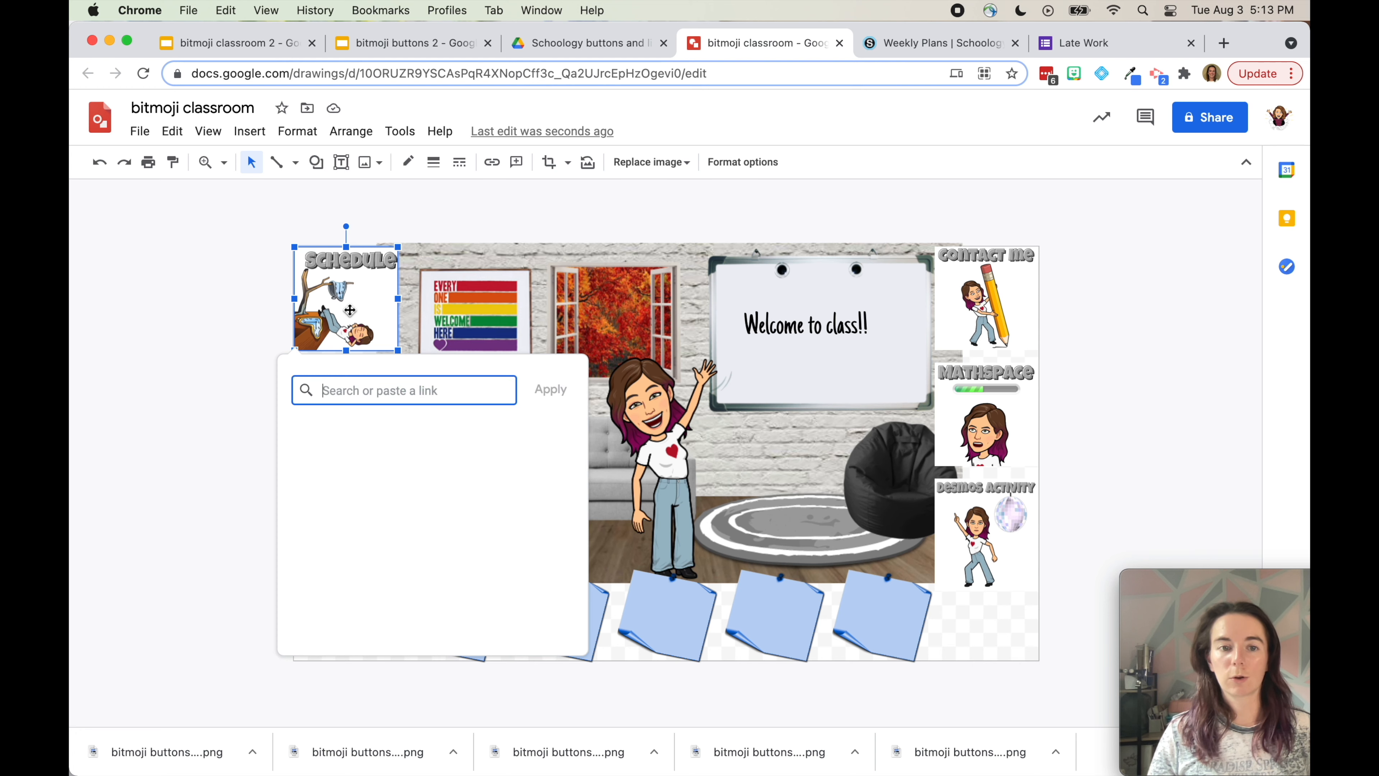
key("super+v")
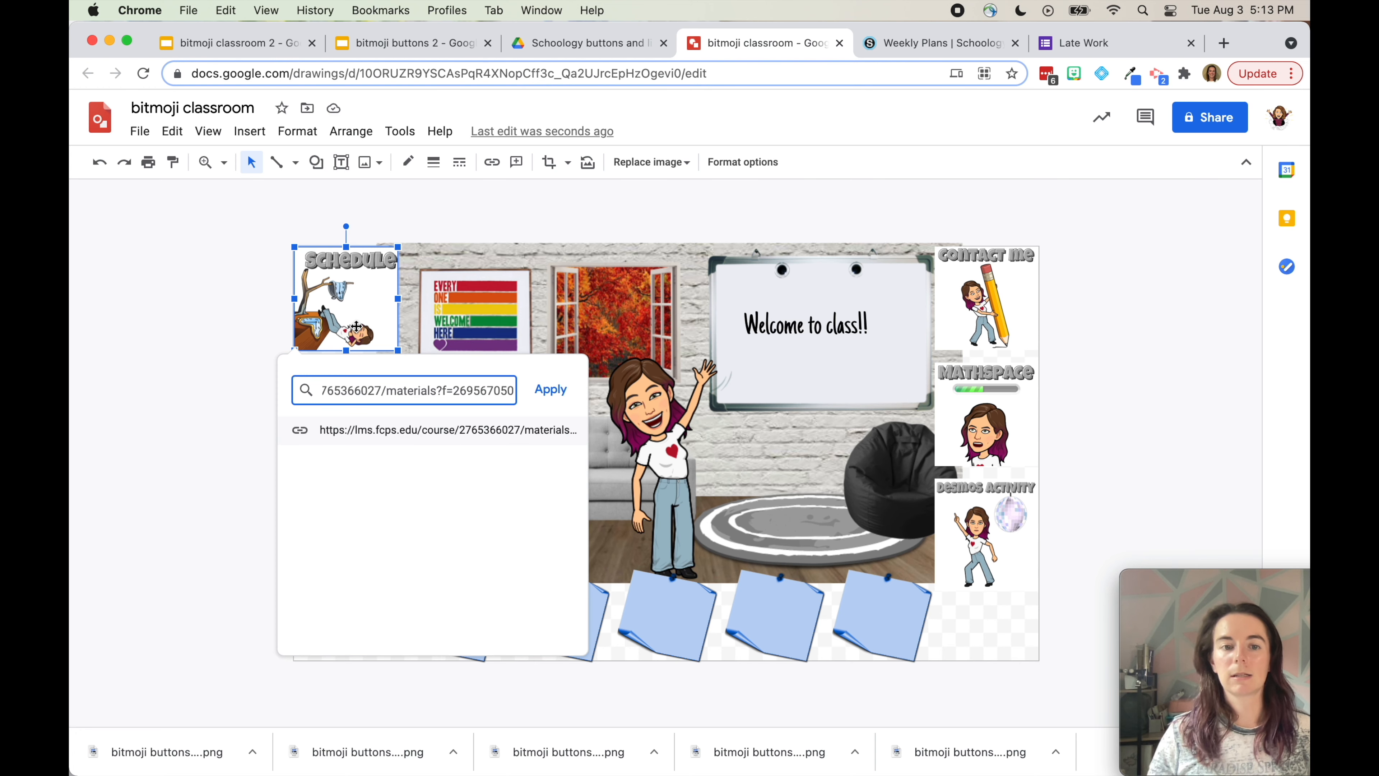
left_click(550, 389)
left_click(365, 538)
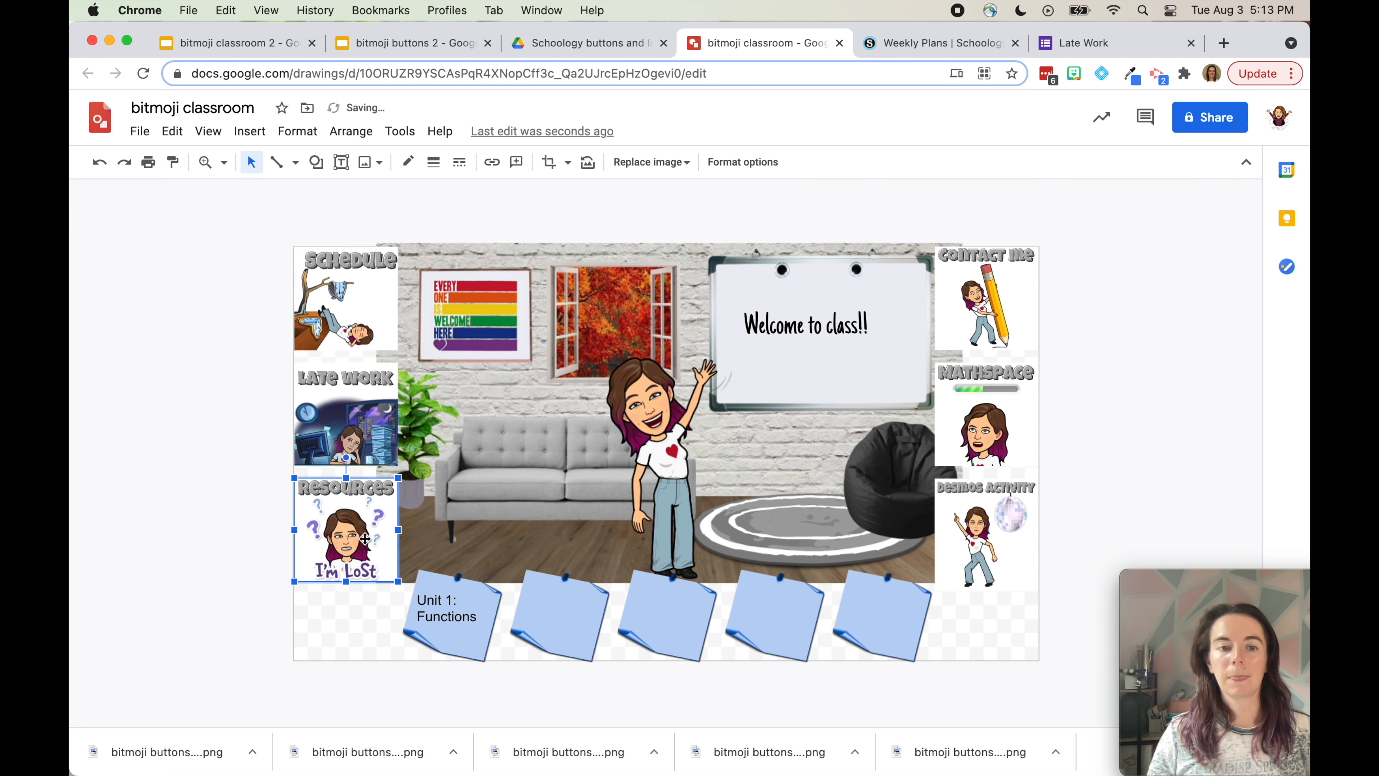
Open the Schoology Resources folder and copy its page address
left_click(893, 45)
left_click(489, 159)
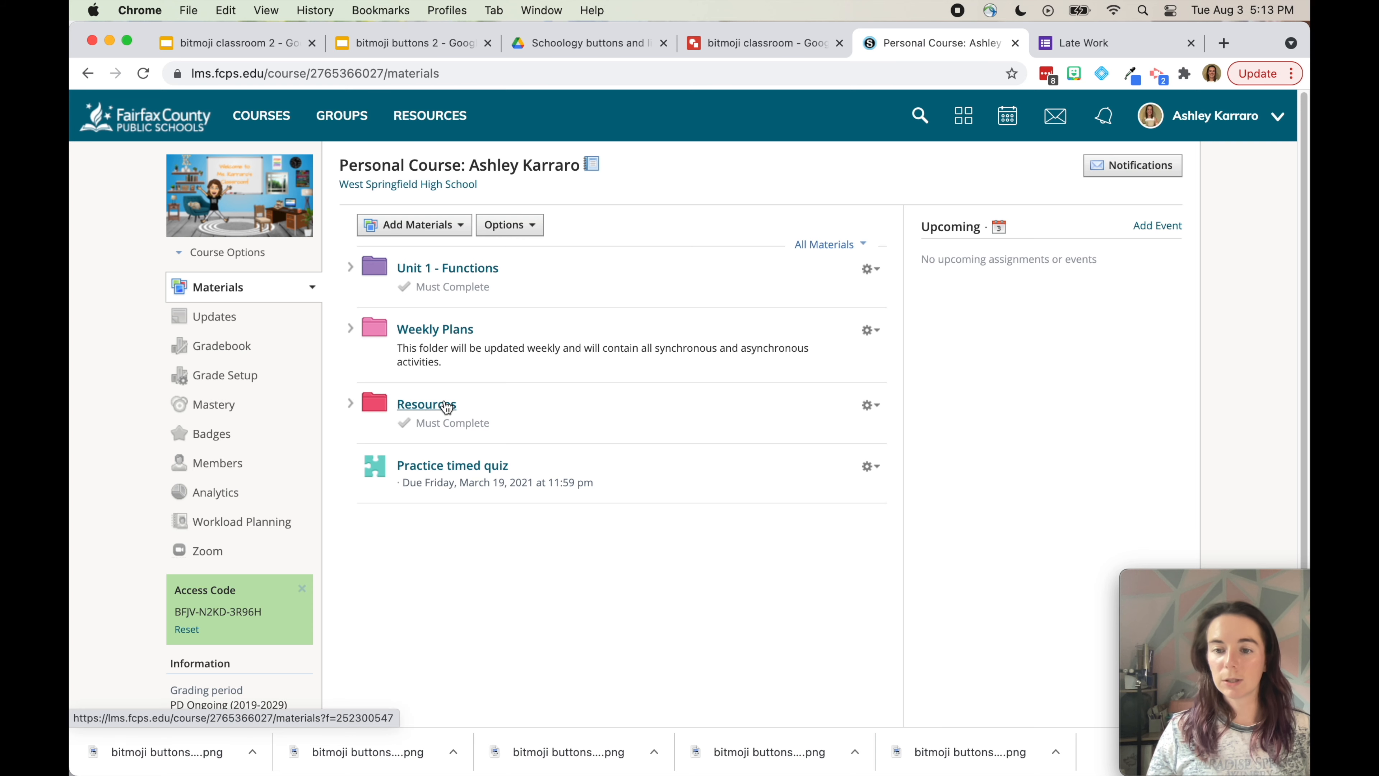
left_click(448, 406)
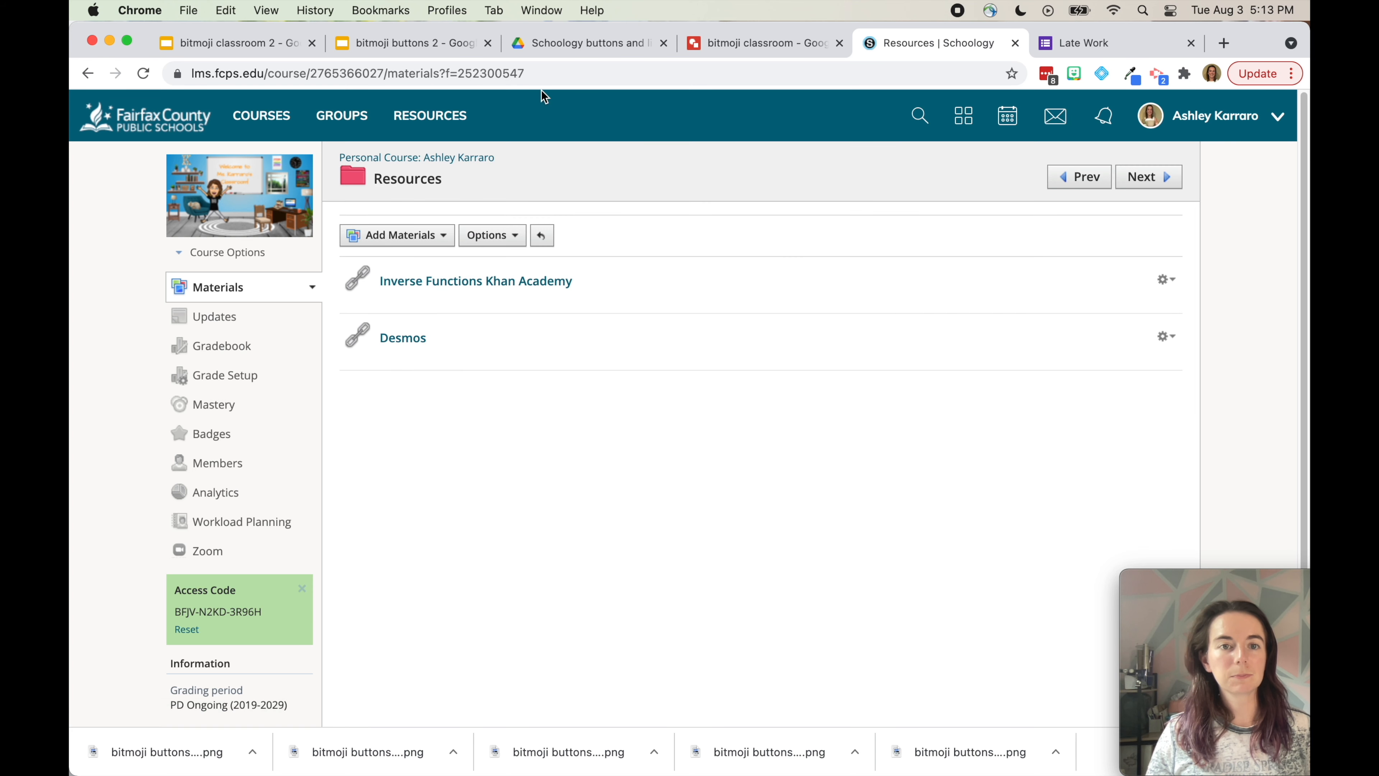
left_click(543, 78)
key("super+c")
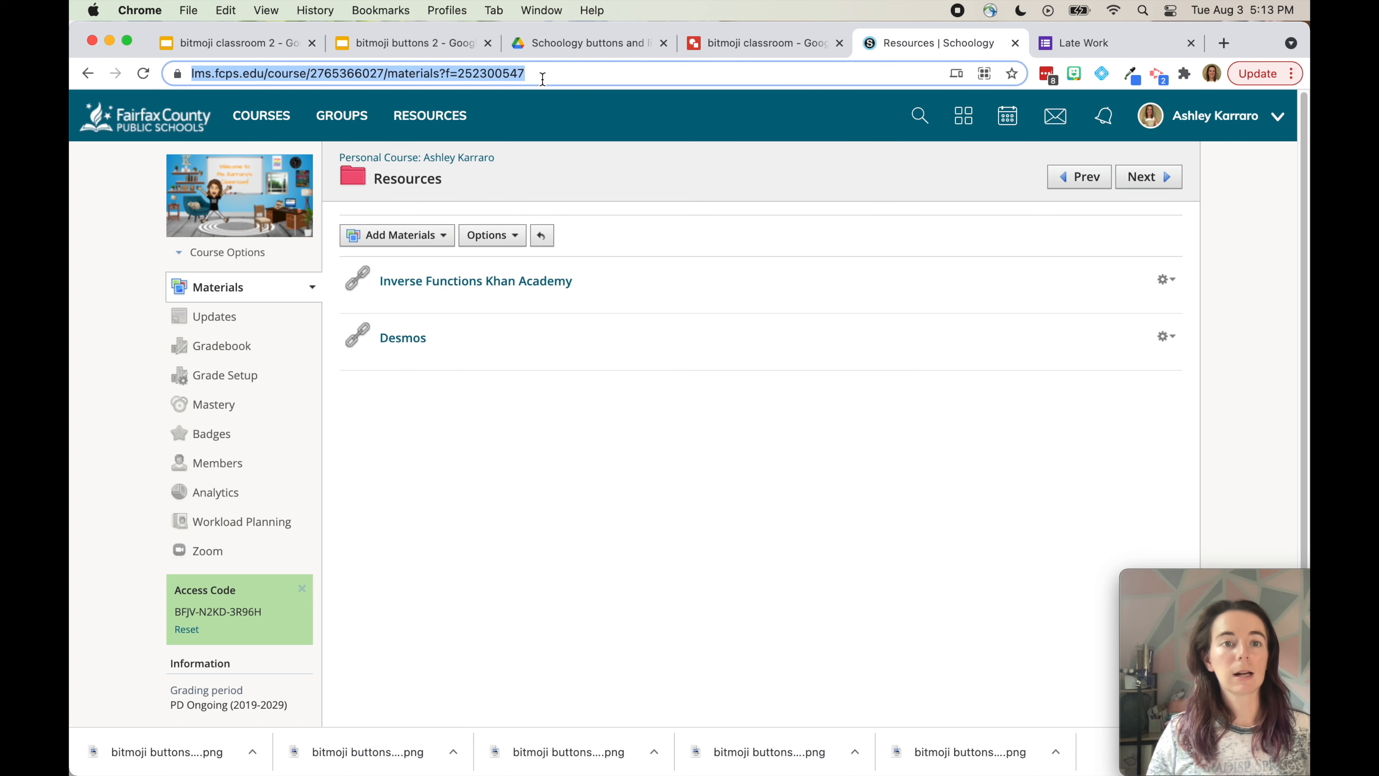
left_click(706, 43)
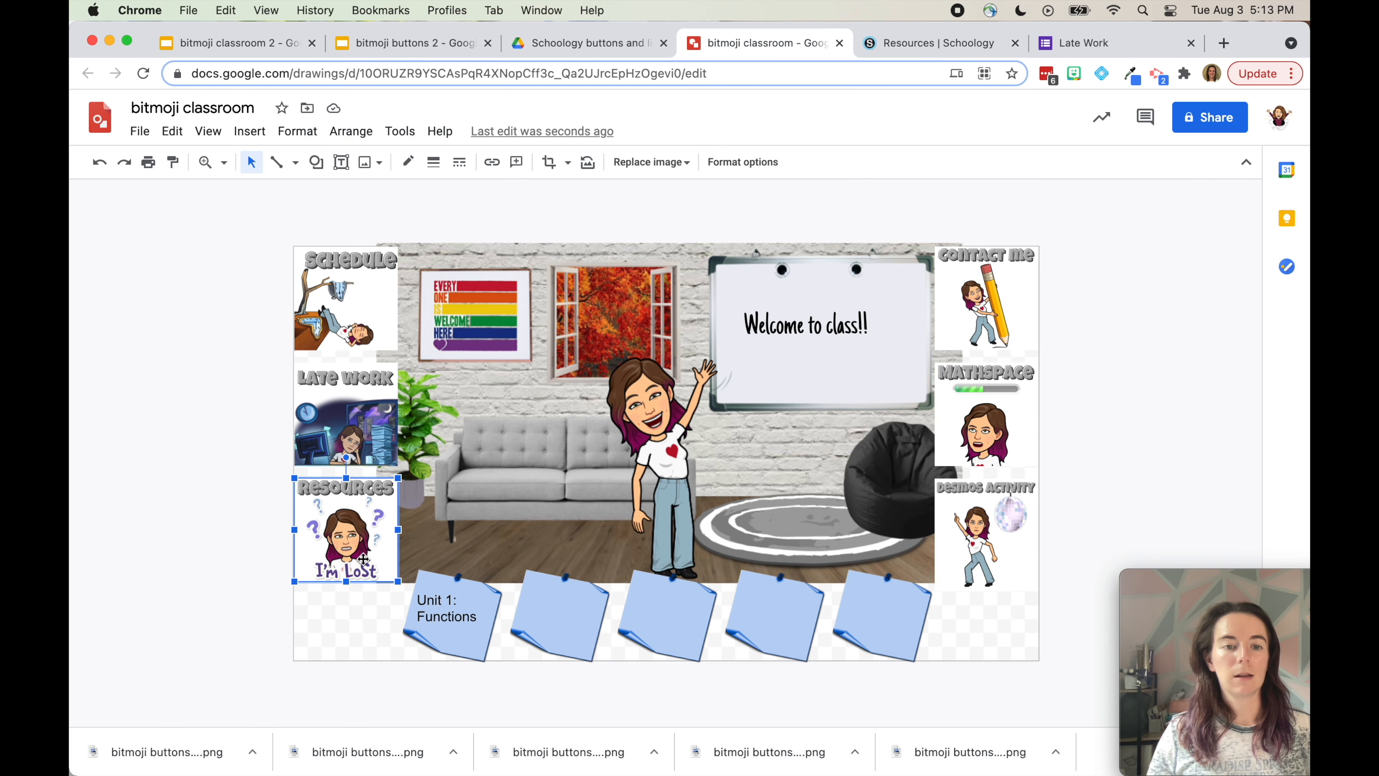
key("super+k")
key("super+v")
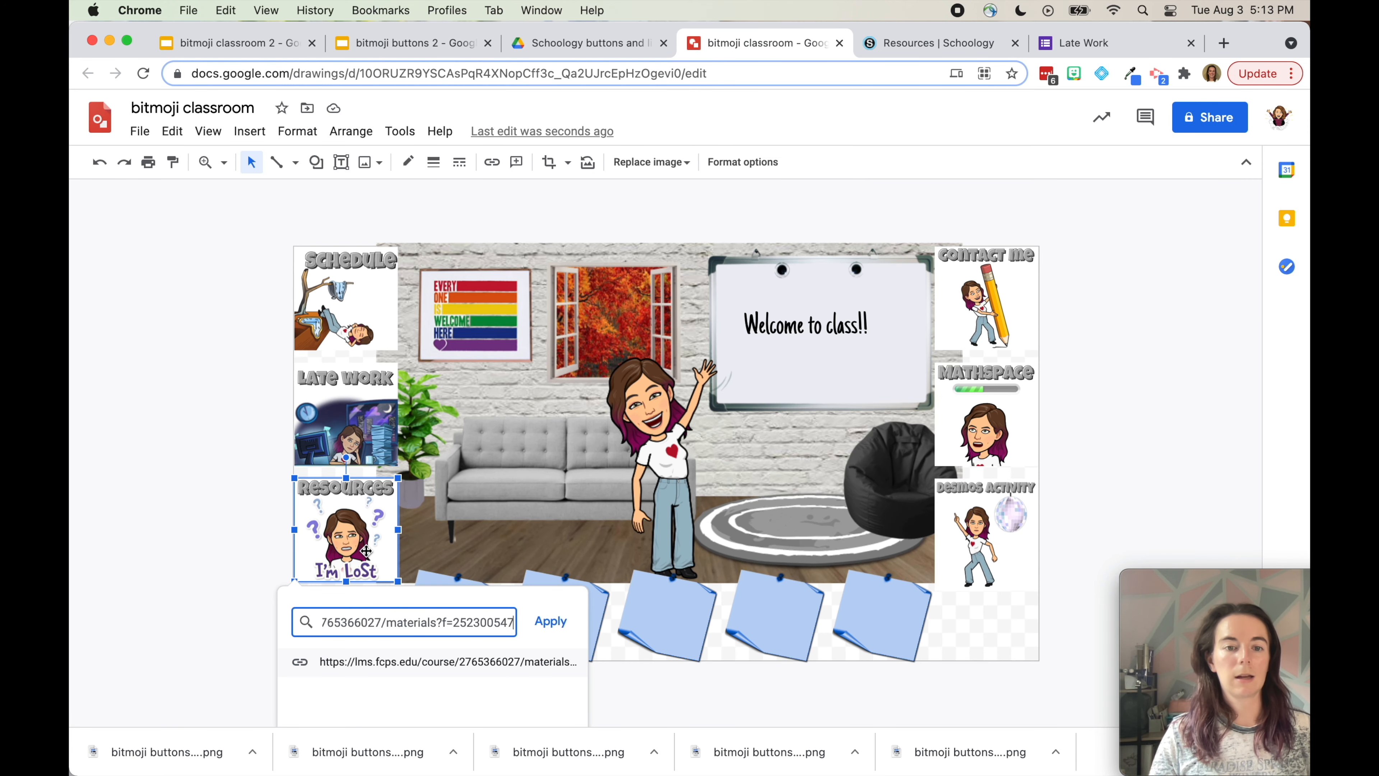
key("Return")
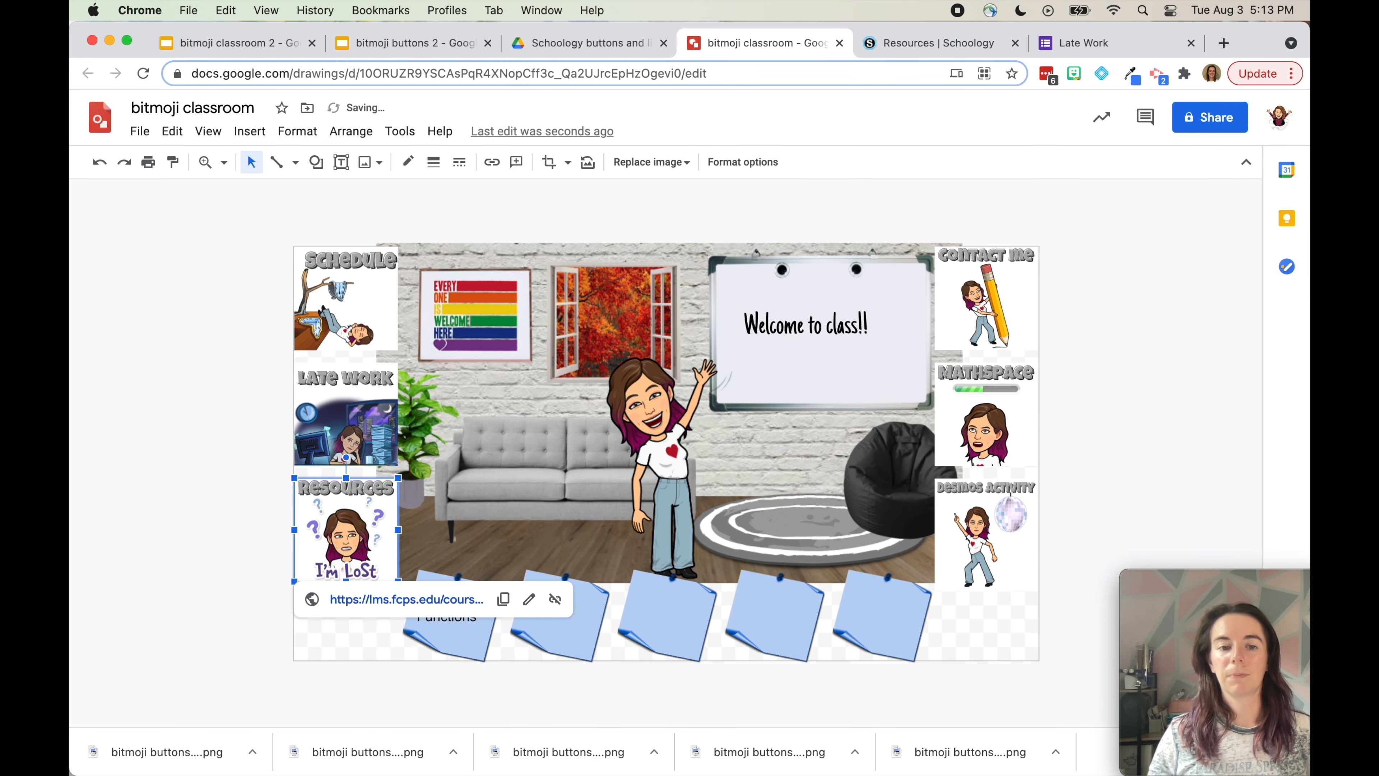
left_click(227, 554)
left_click(309, 275)
left_click(348, 413)
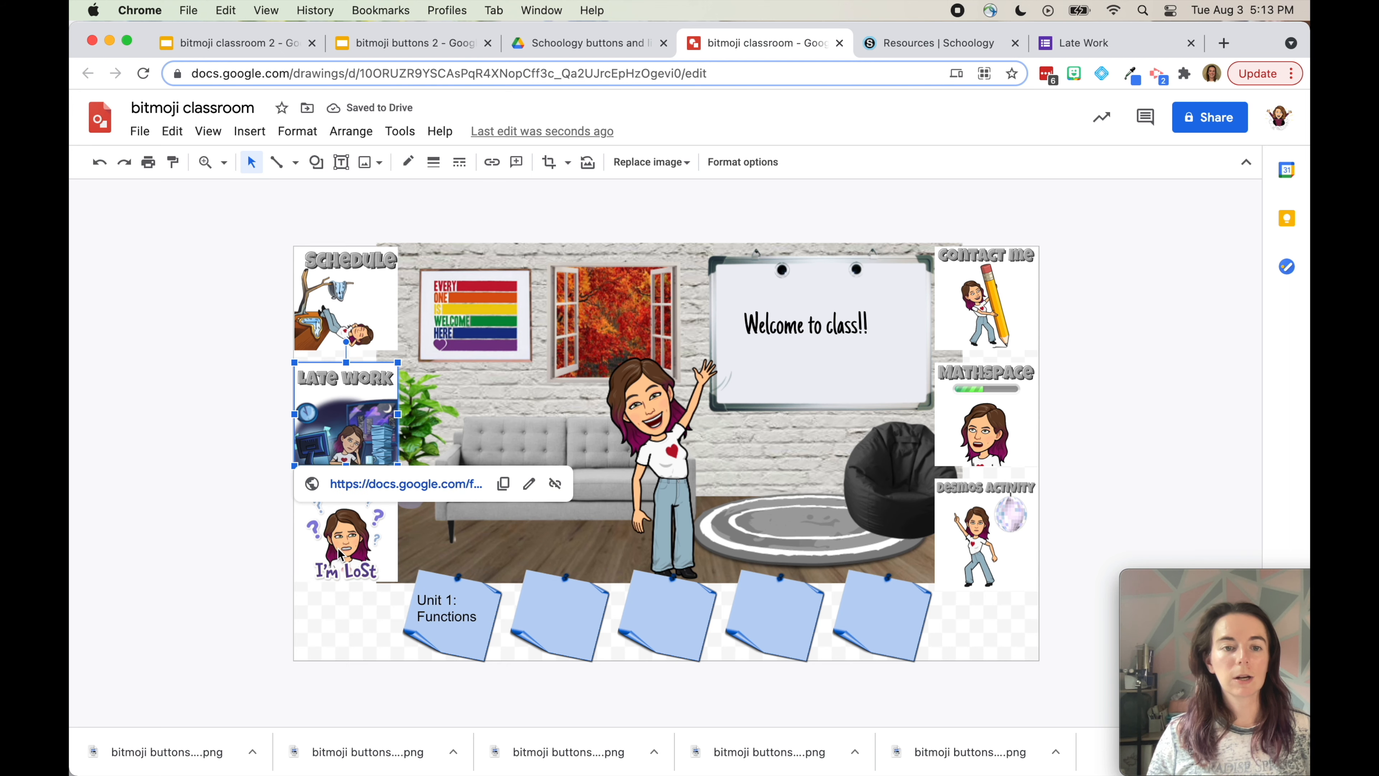
left_click(338, 548)
left_click(1013, 551)
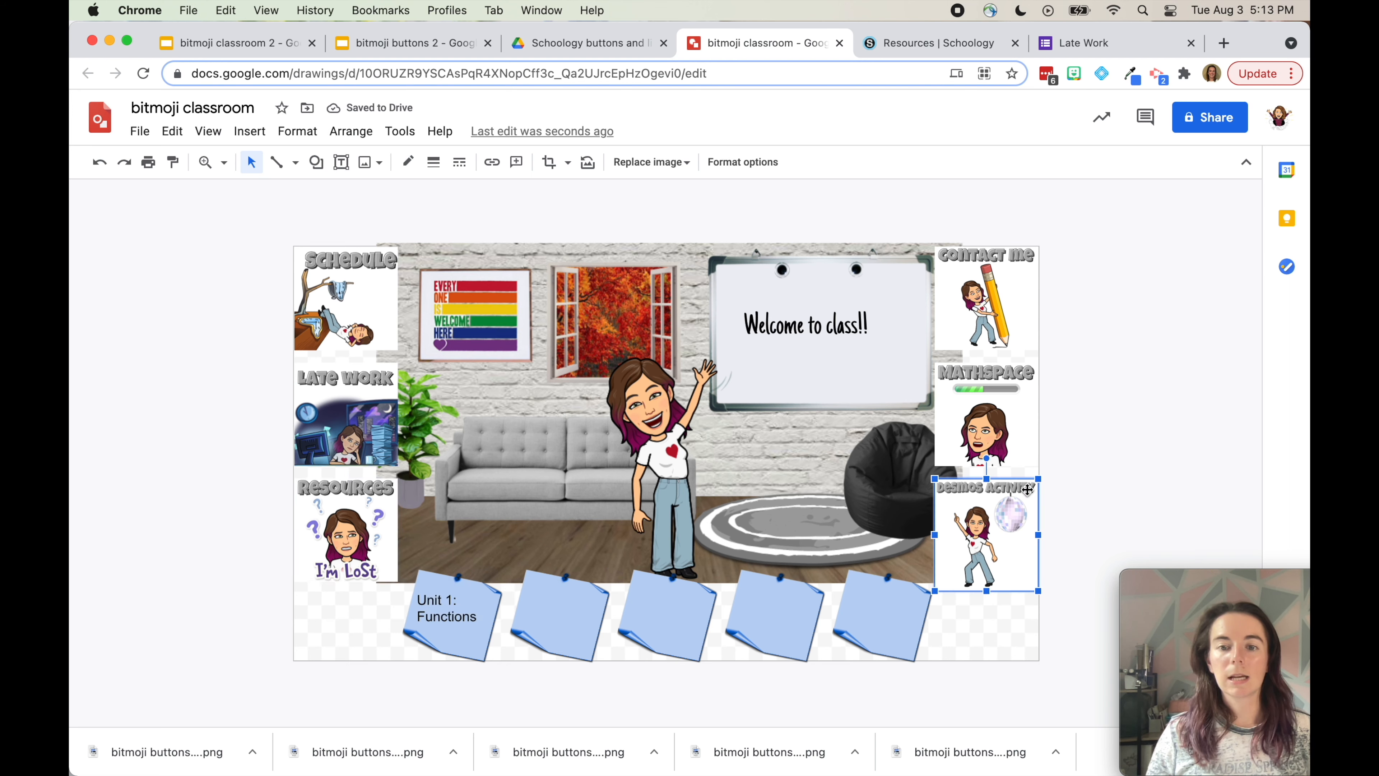
key("super+k")
type("student.d")
type("esmos.com")
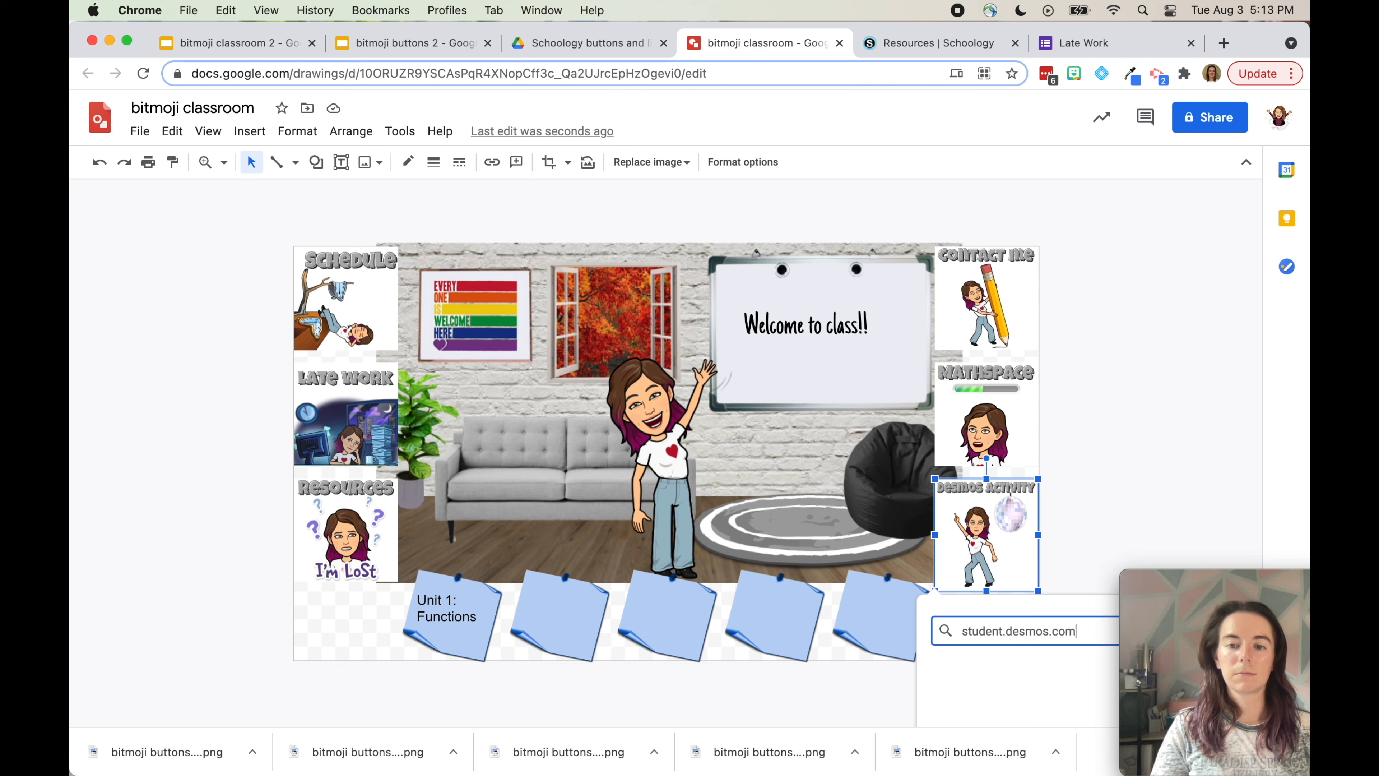
key("Return")
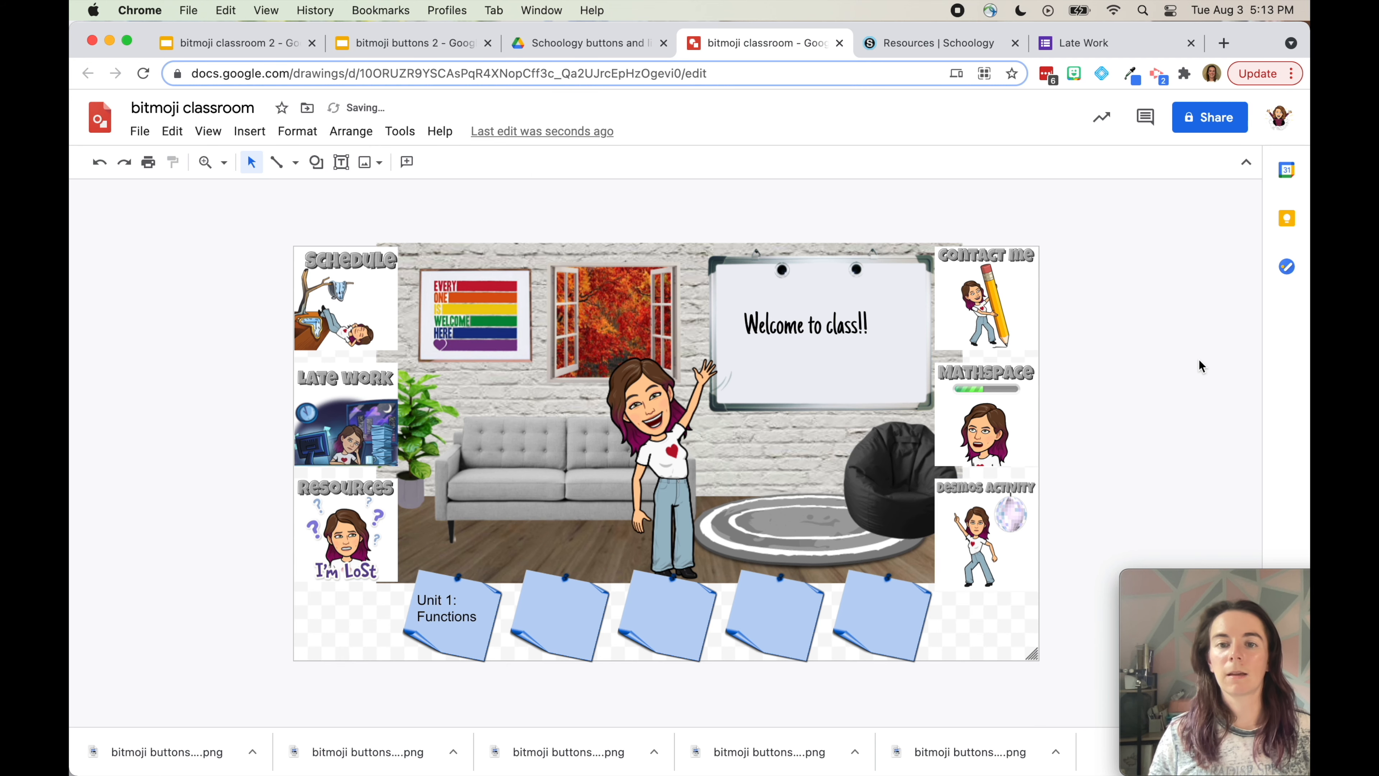
left_click(987, 292)
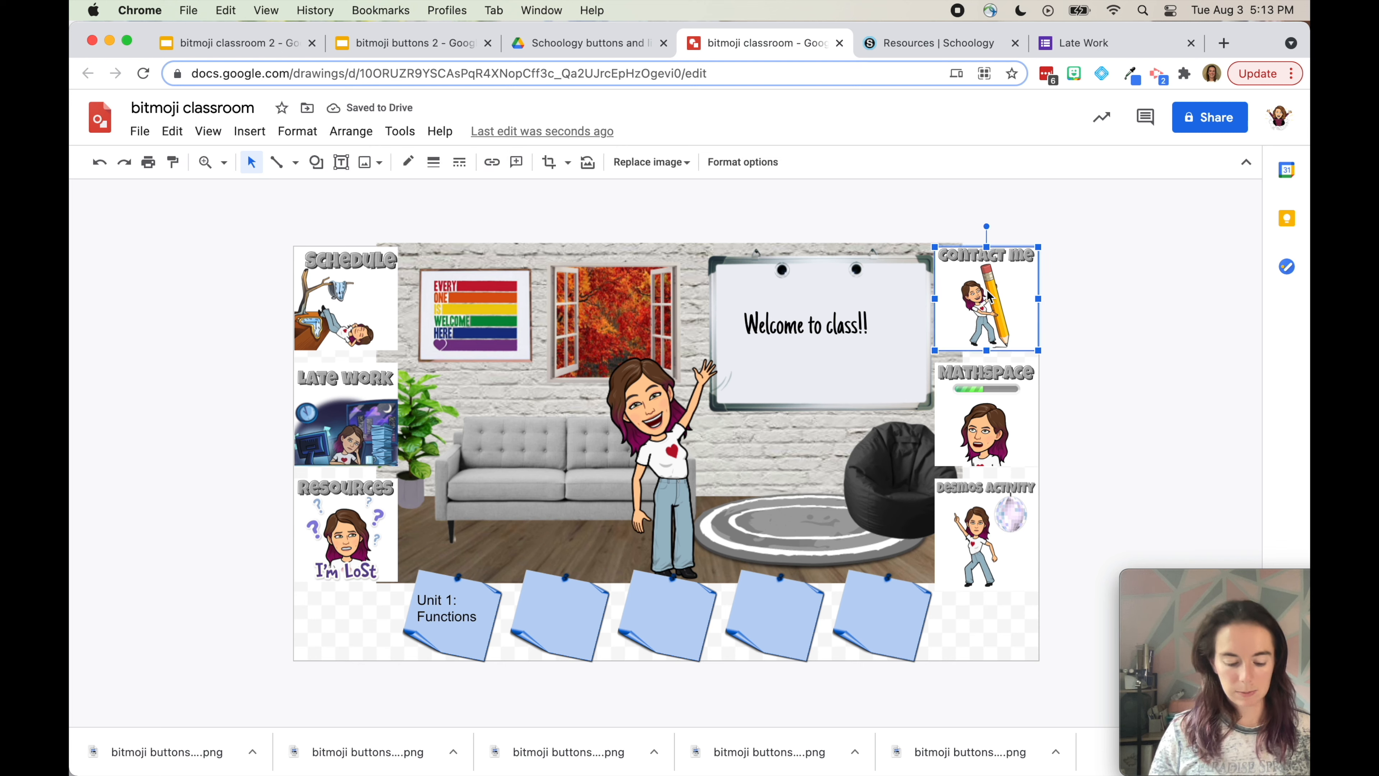
key("super+k")
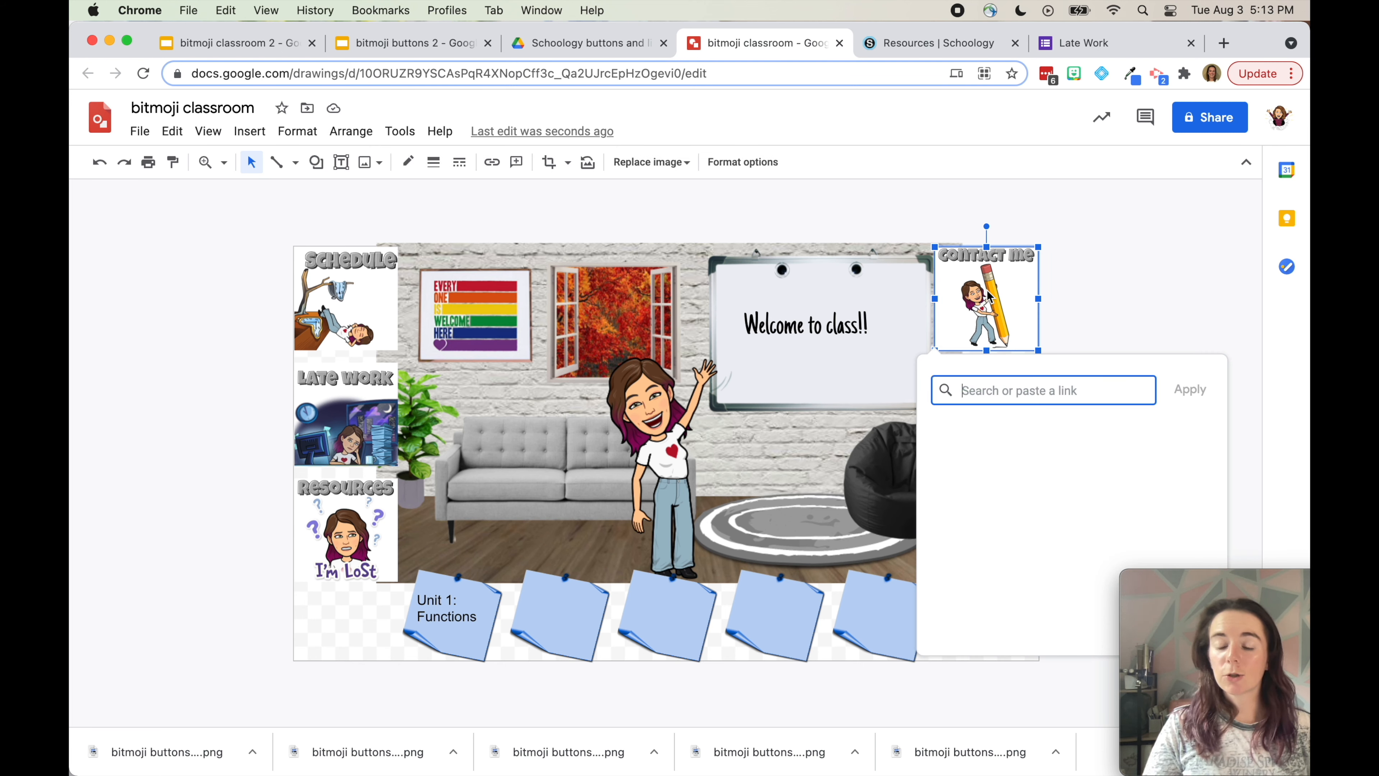
type("mailto:")
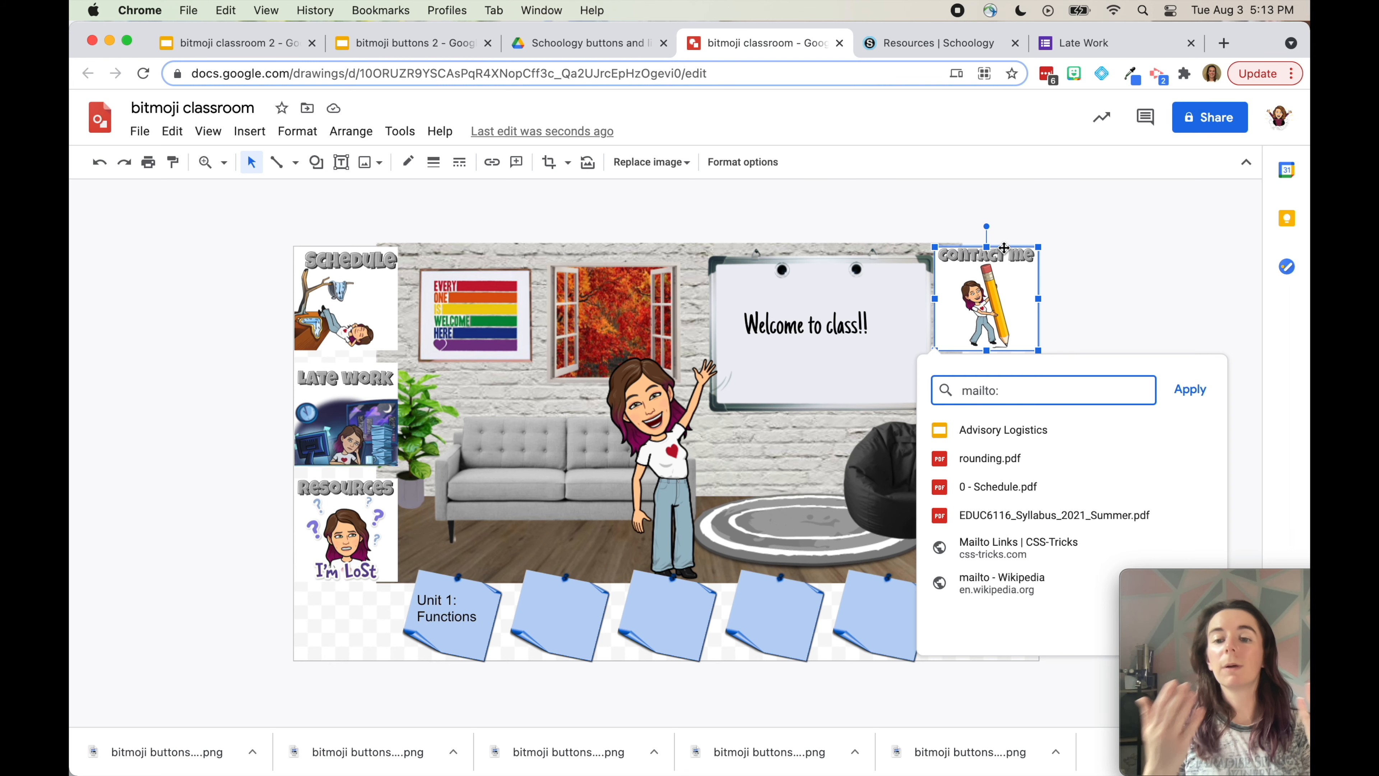
left_click(1129, 265)
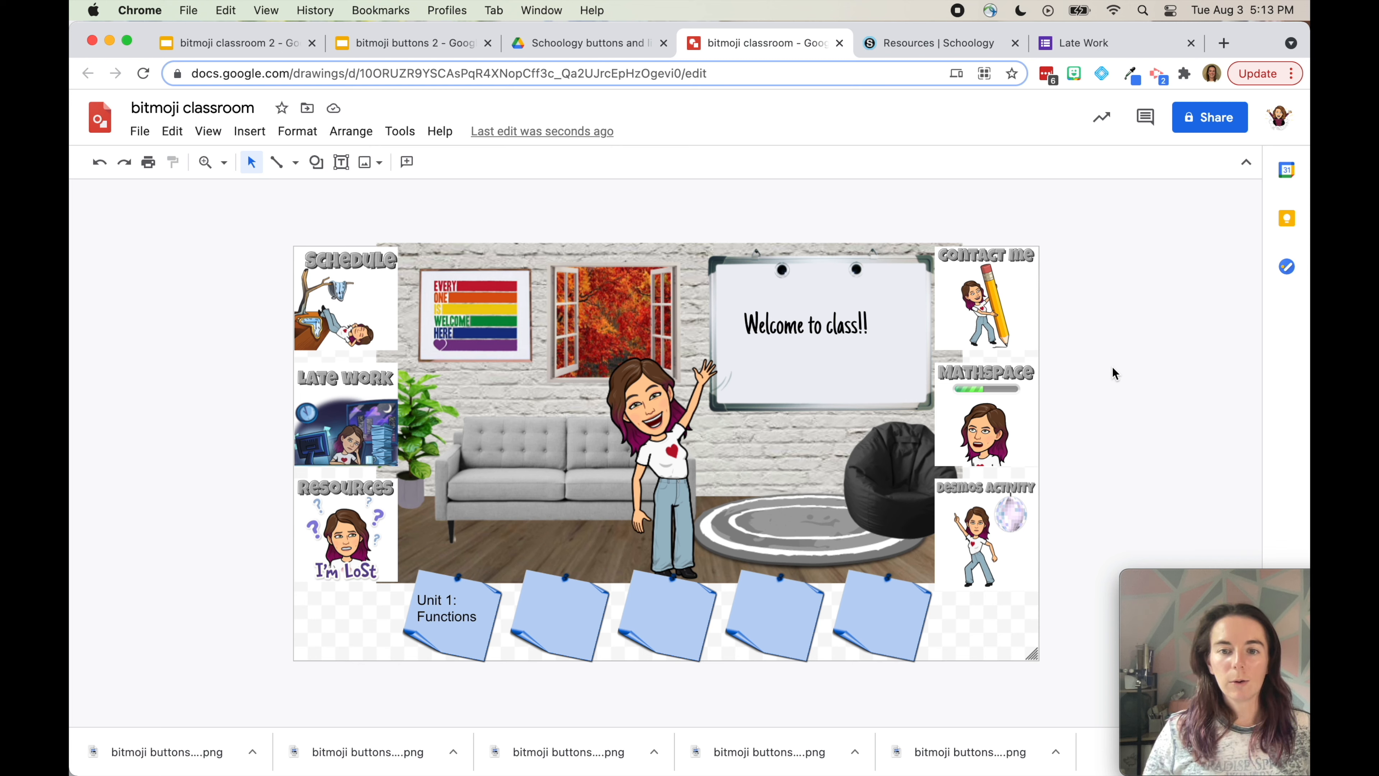
Shrink the room background from both corners, centre it horizontally and nudge it down slightly
left_click(871, 481)
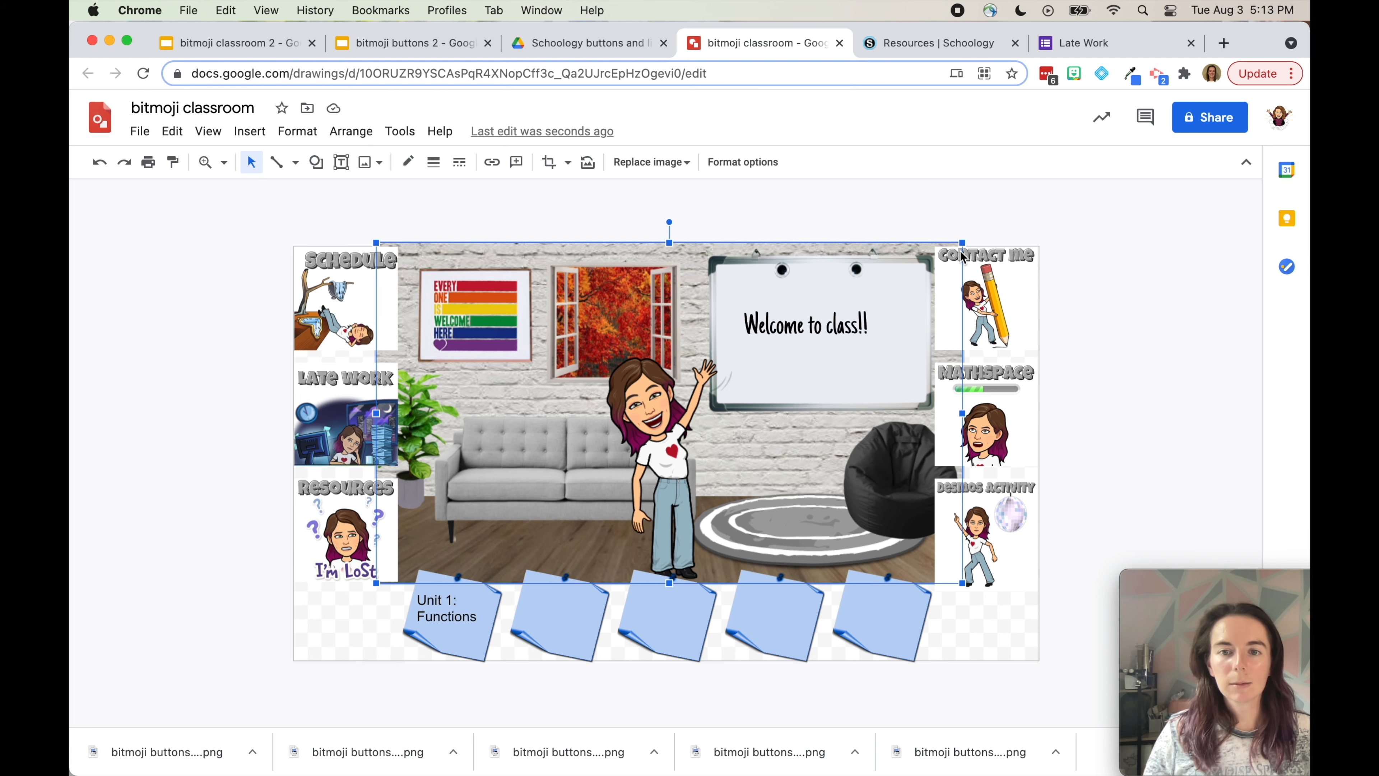
left_click_drag(963, 583, 942, 571)
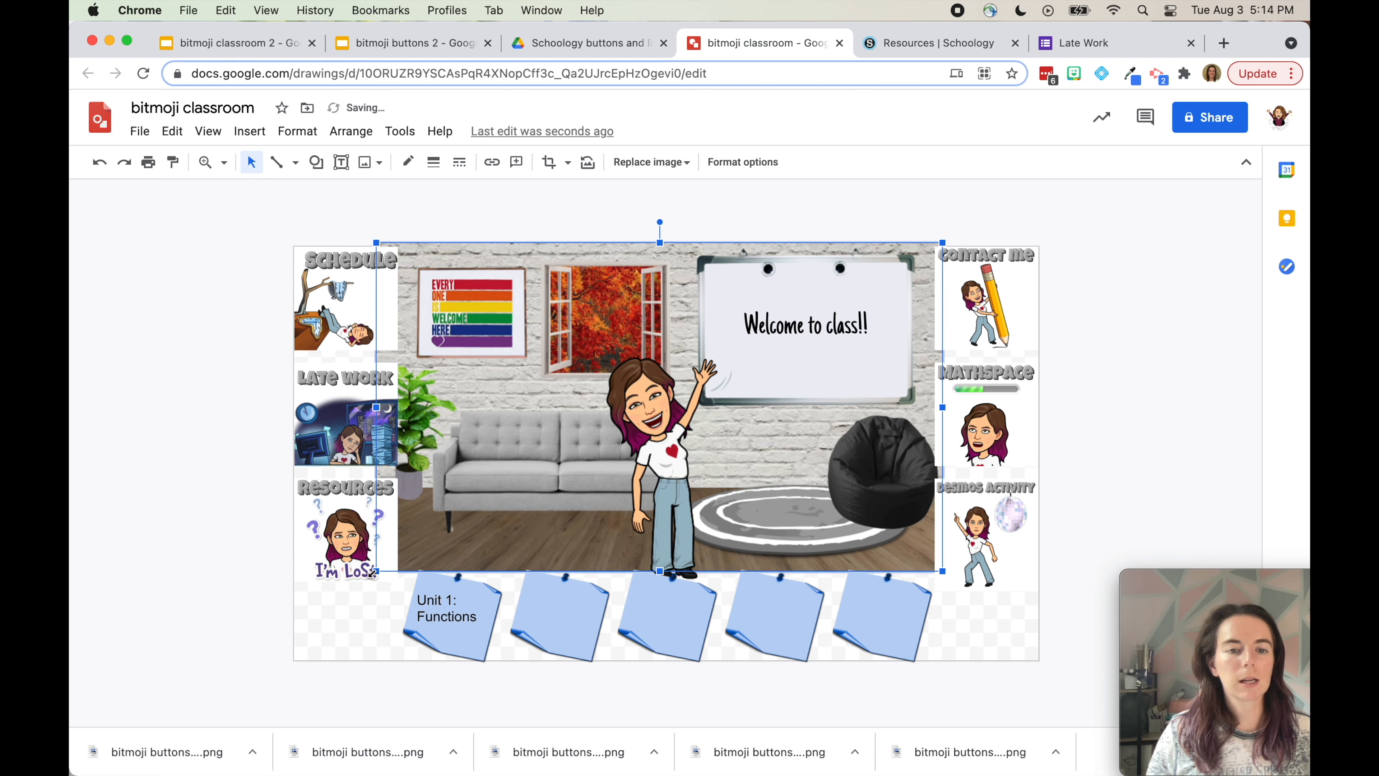
left_click_drag(372, 572, 381, 568)
right_click(515, 510)
mouse_move(592, 482)
left_click(827, 491)
left_click(761, 462)
left_click(1216, 456)
left_click(858, 456)
key("Down")
left_click(490, 196)
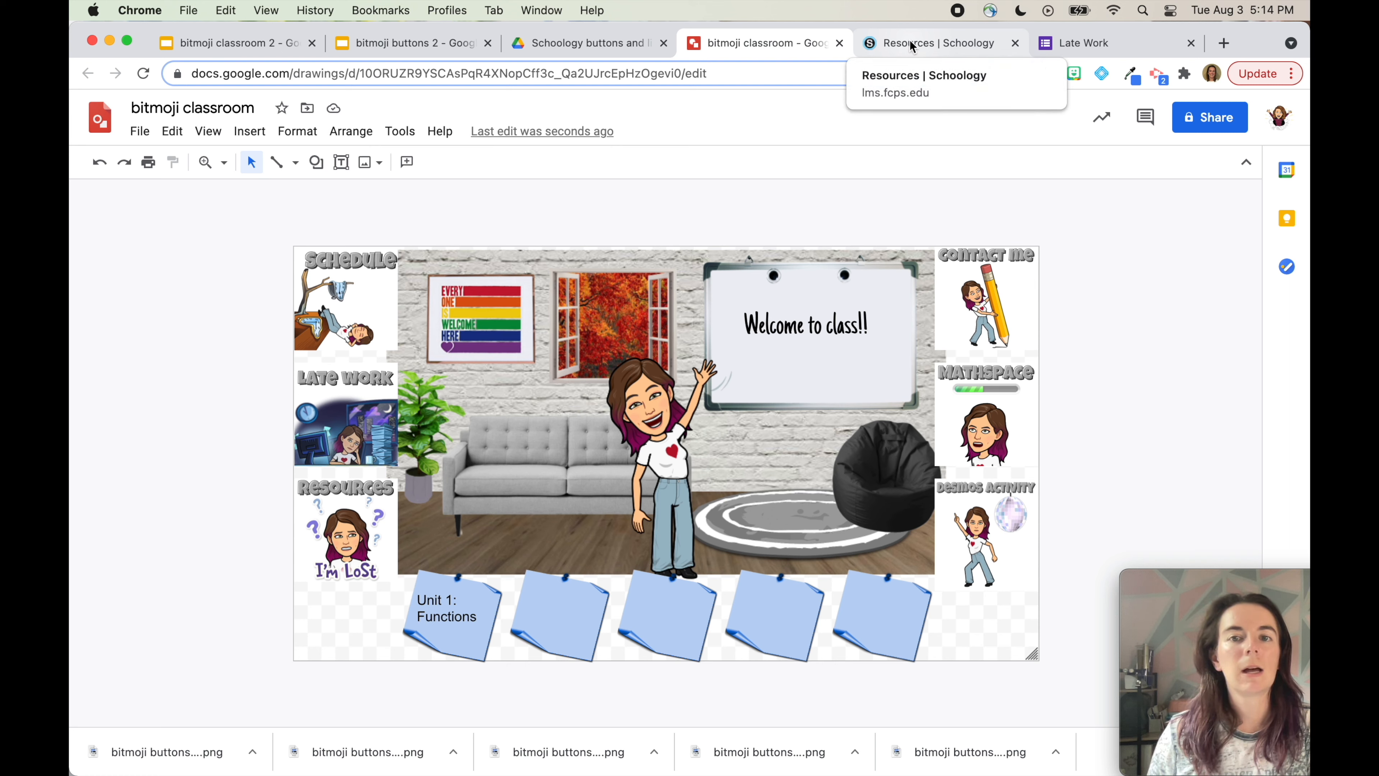
Rename the drawing to 'bitmoji classroom 10'
left_click(218, 110)
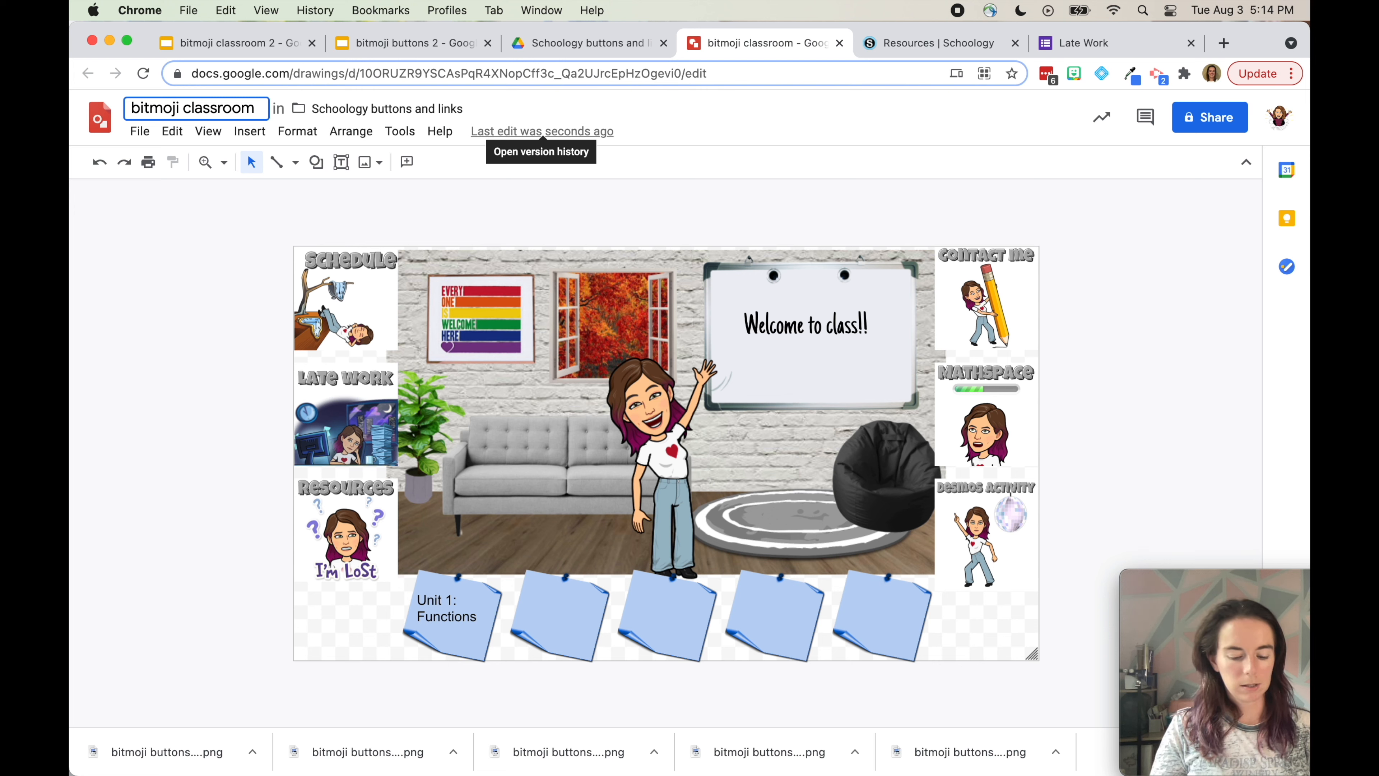
type("10")
key("Return")
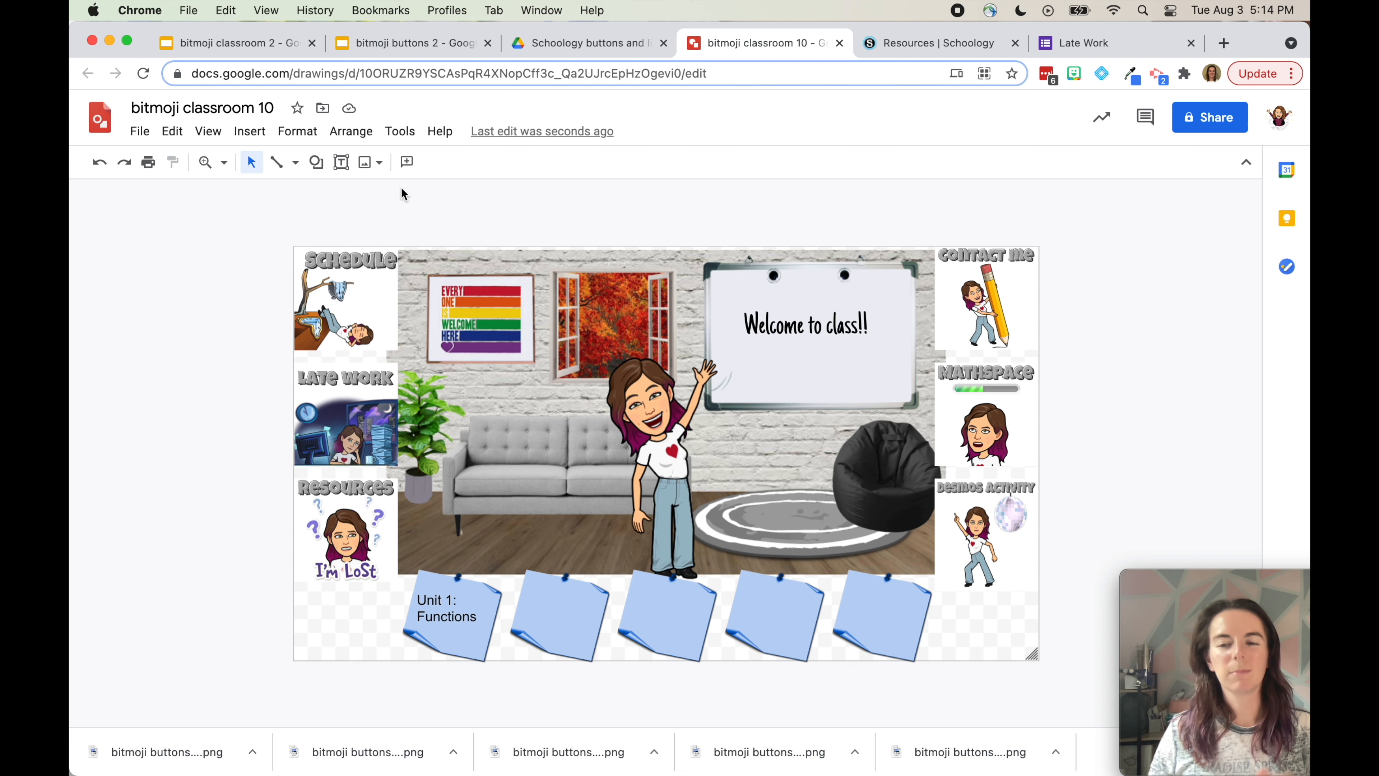
Start a course update and import 'bitmoji classroom 10' from Google Drive as an embed
left_click(942, 47)
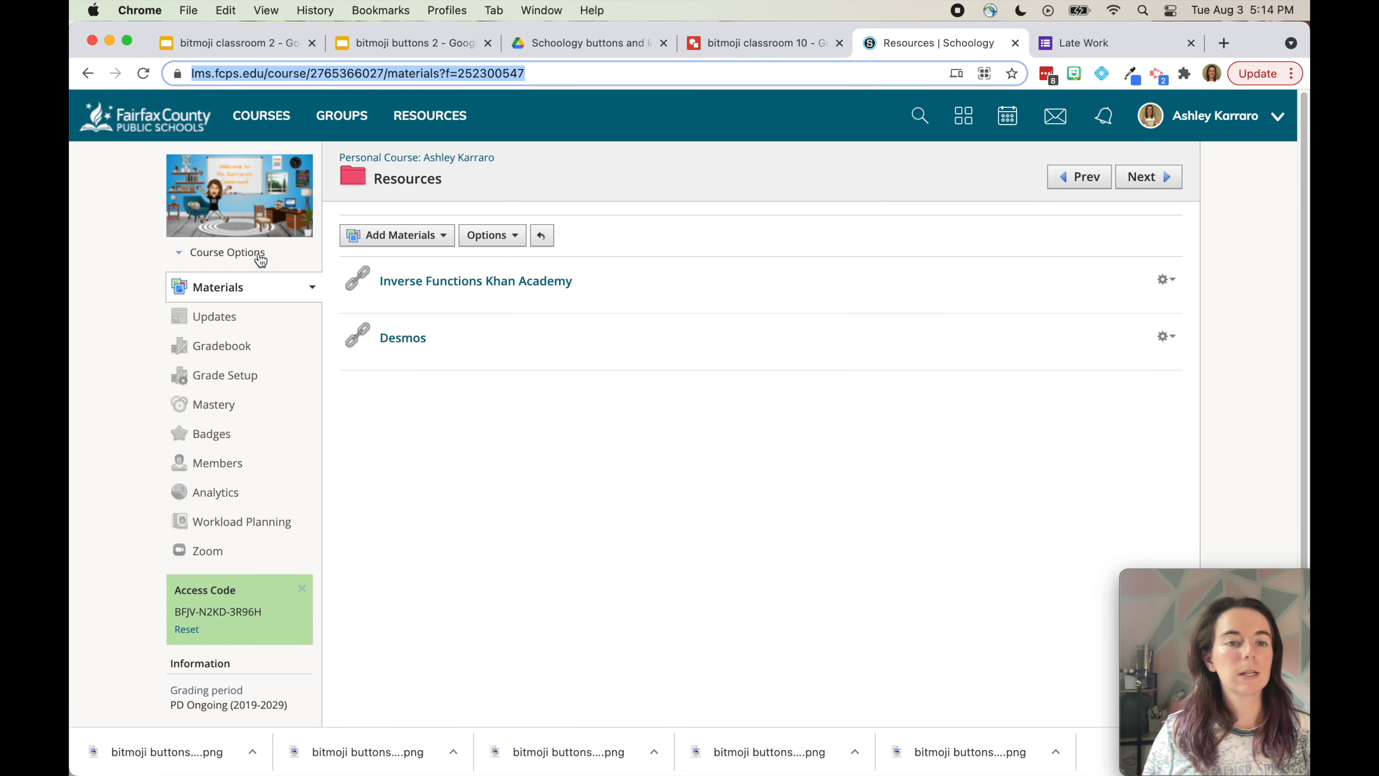
left_click(211, 320)
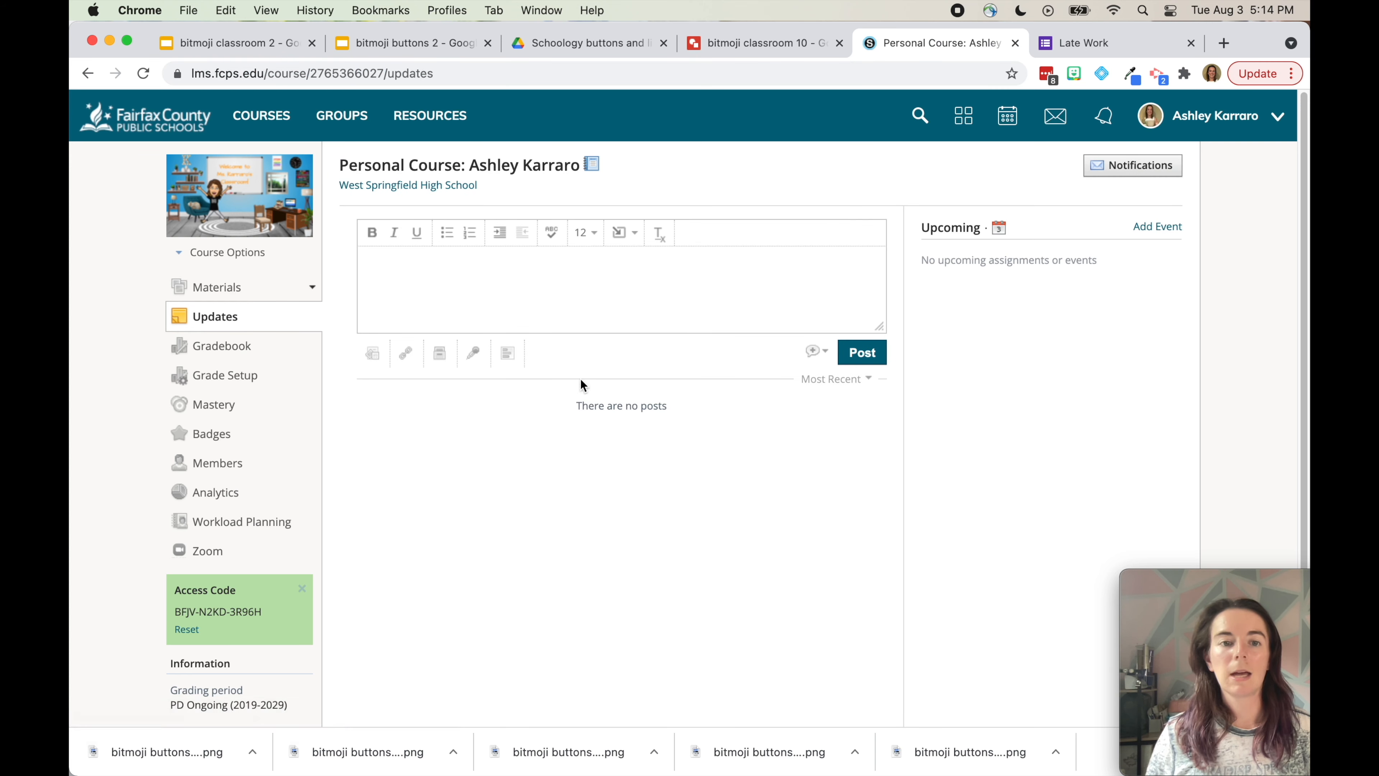
left_click(440, 356)
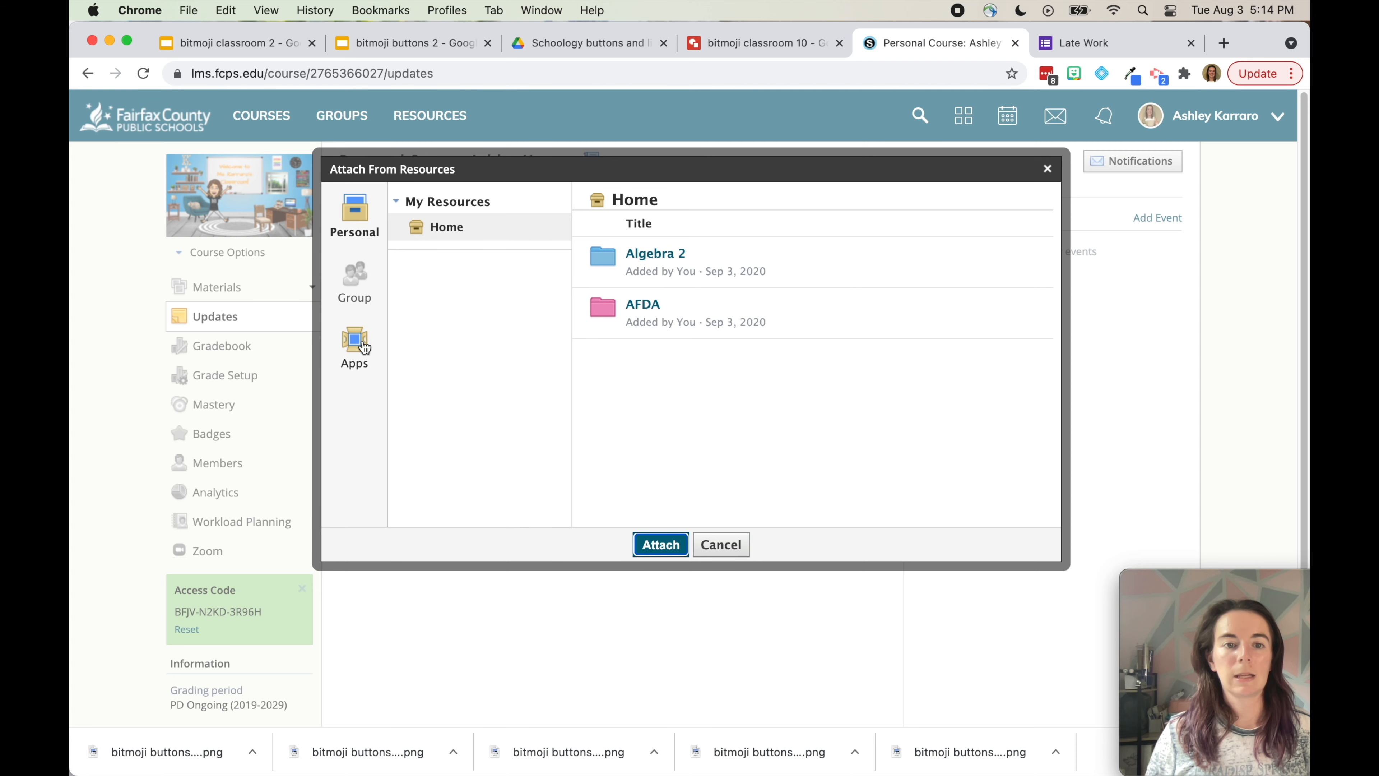
left_click(364, 349)
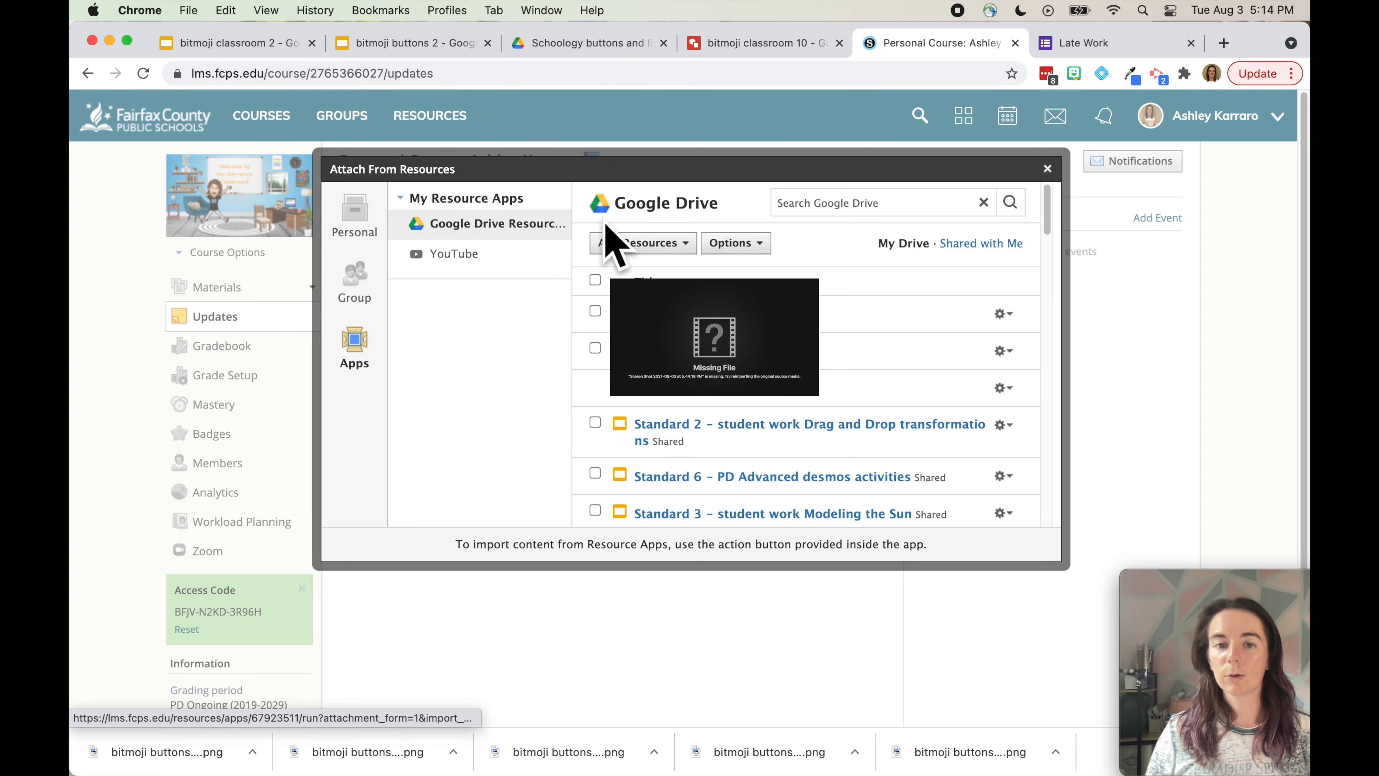
left_click(849, 204)
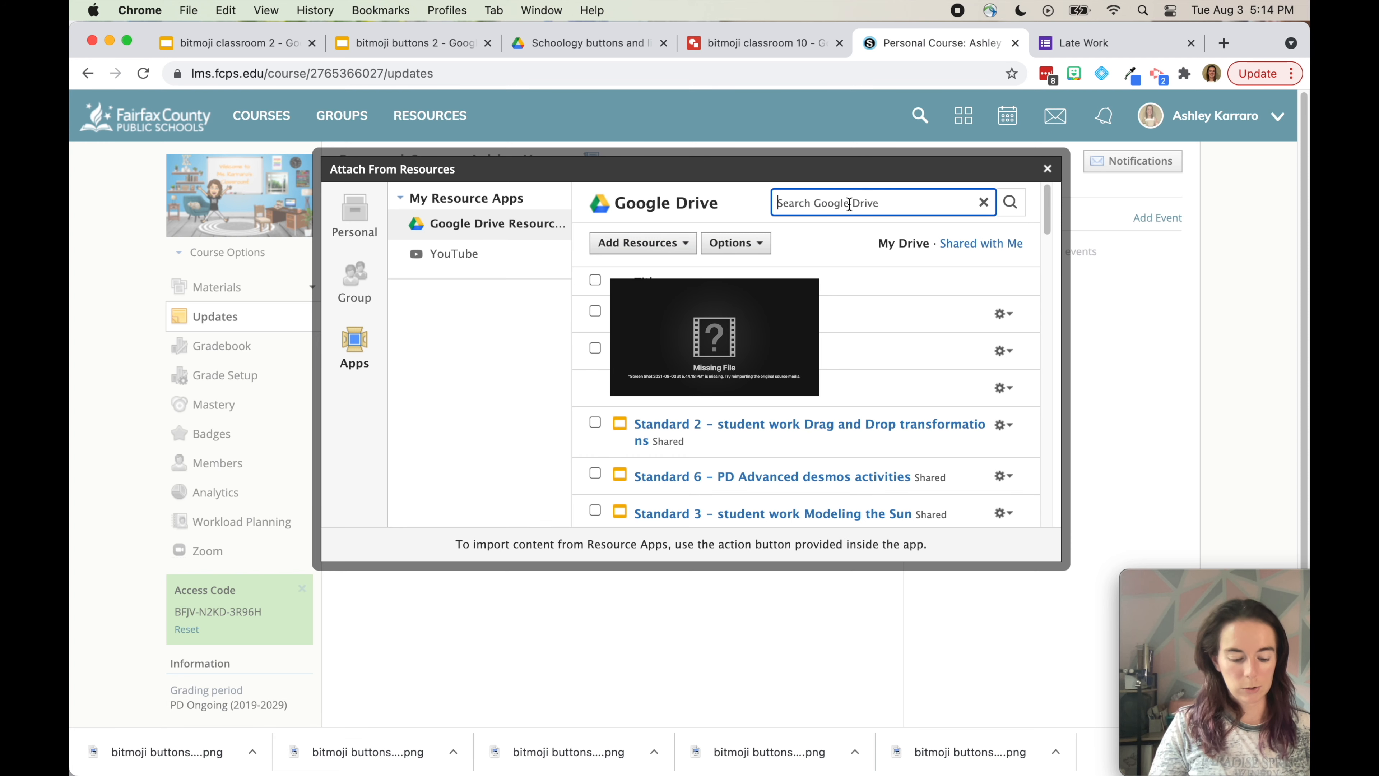
type("bitmoji cl")
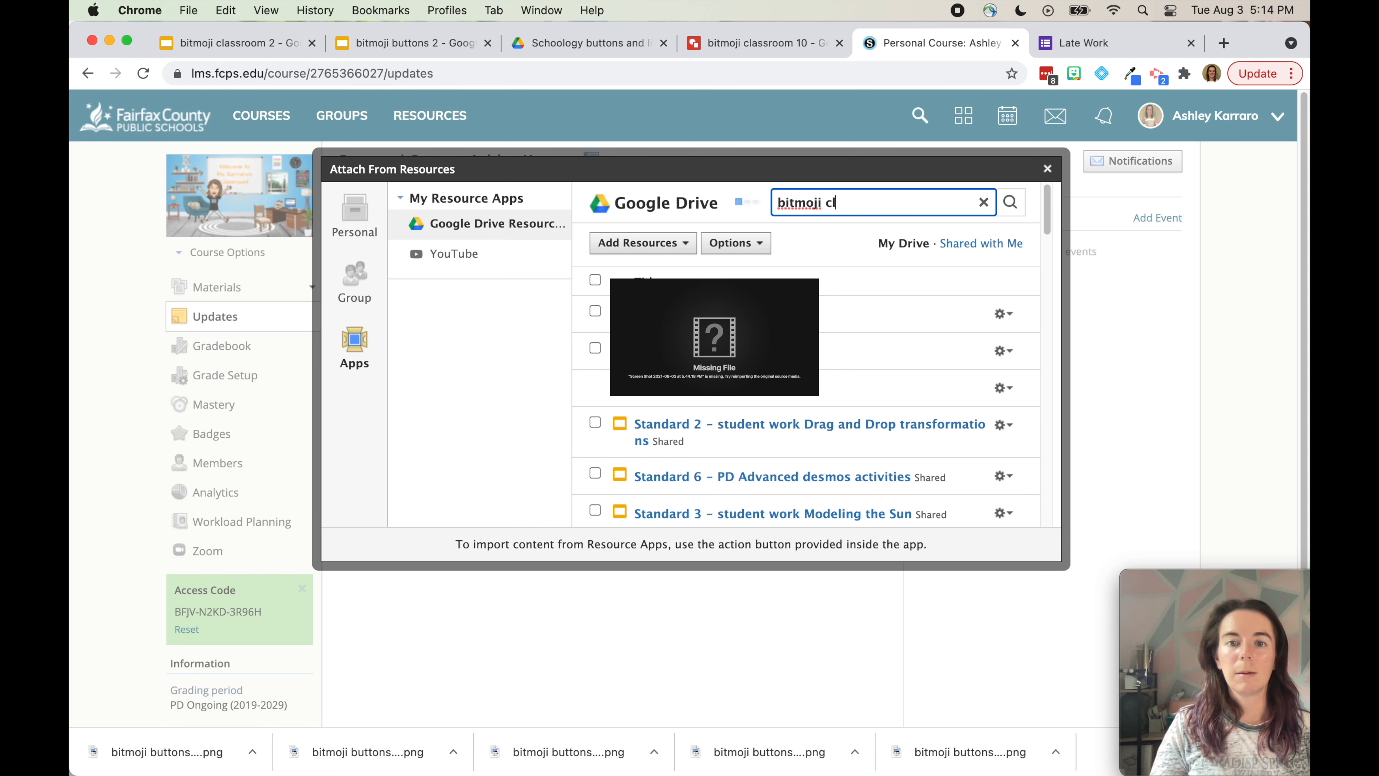
type("assroom 10")
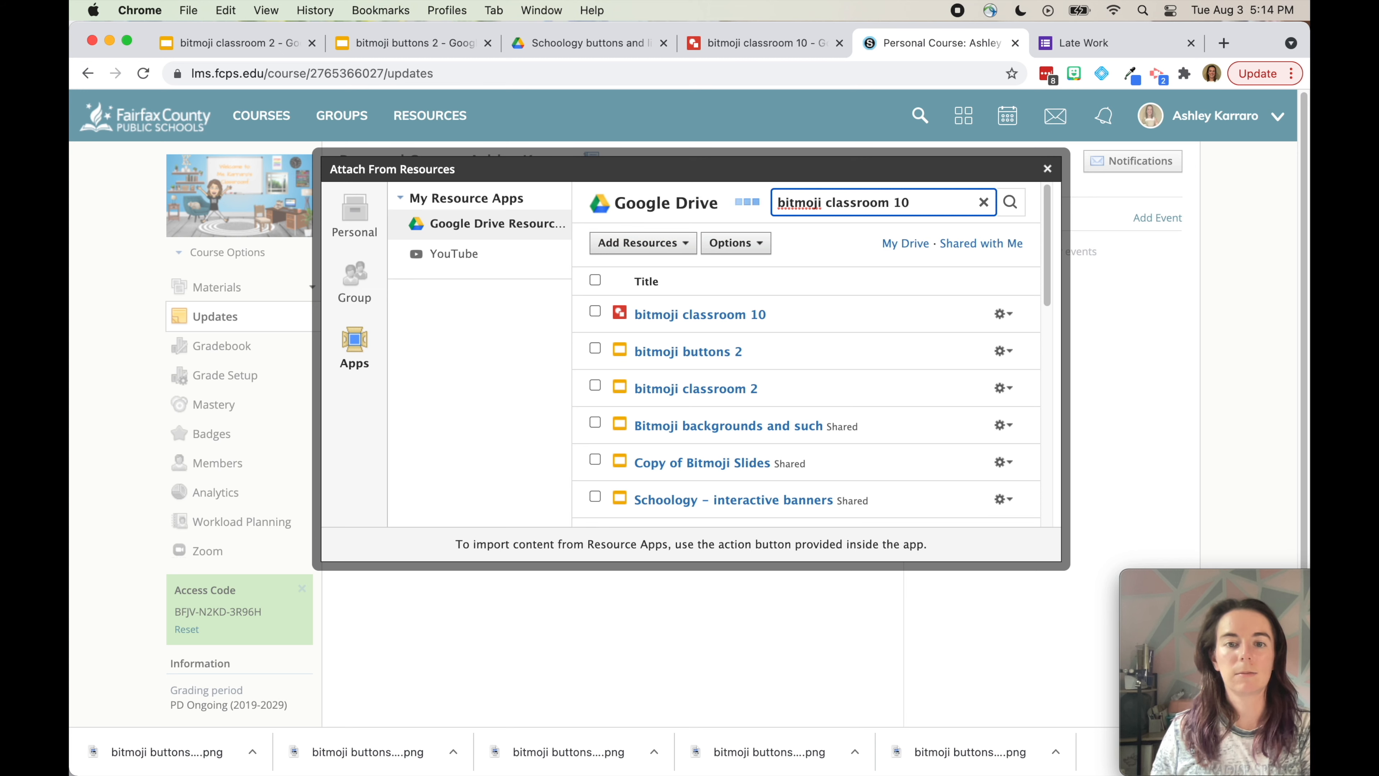
left_click(595, 312)
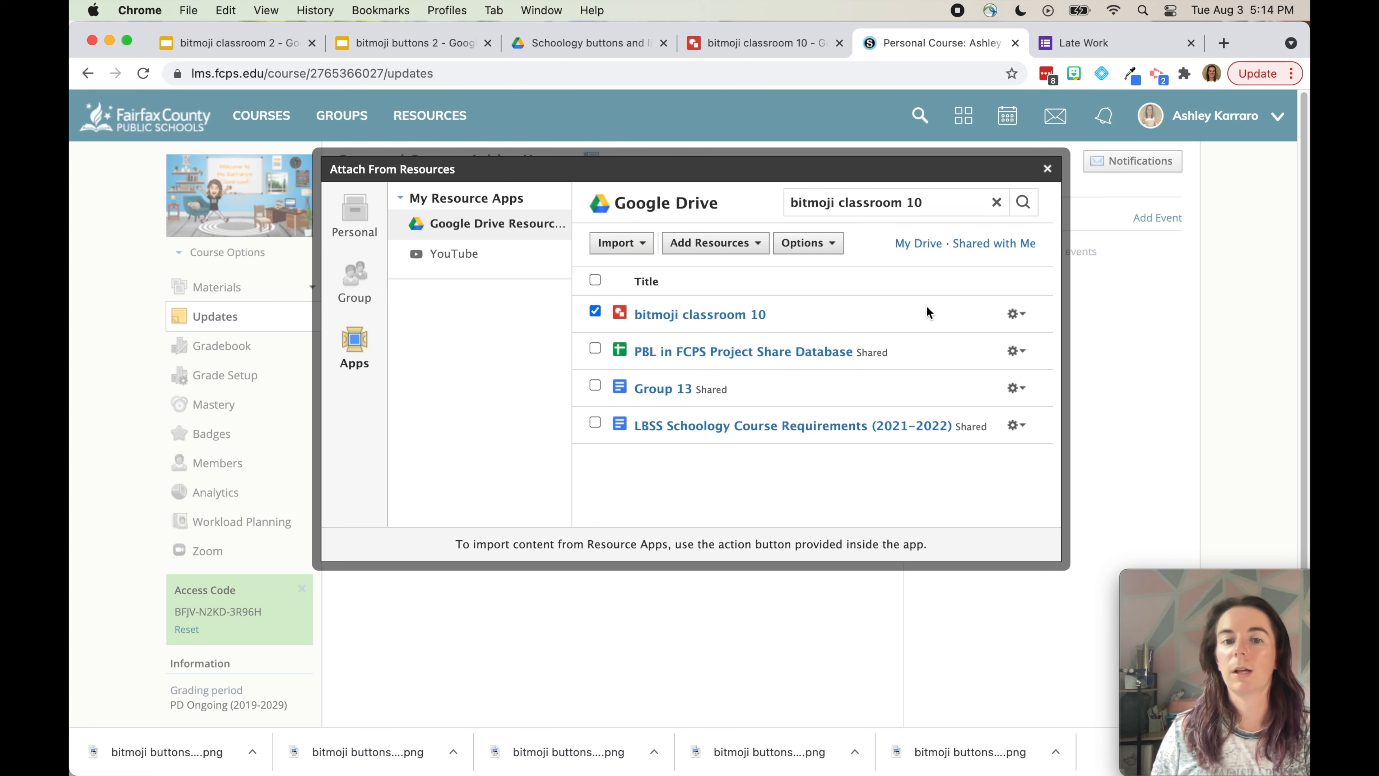
left_click(1019, 323)
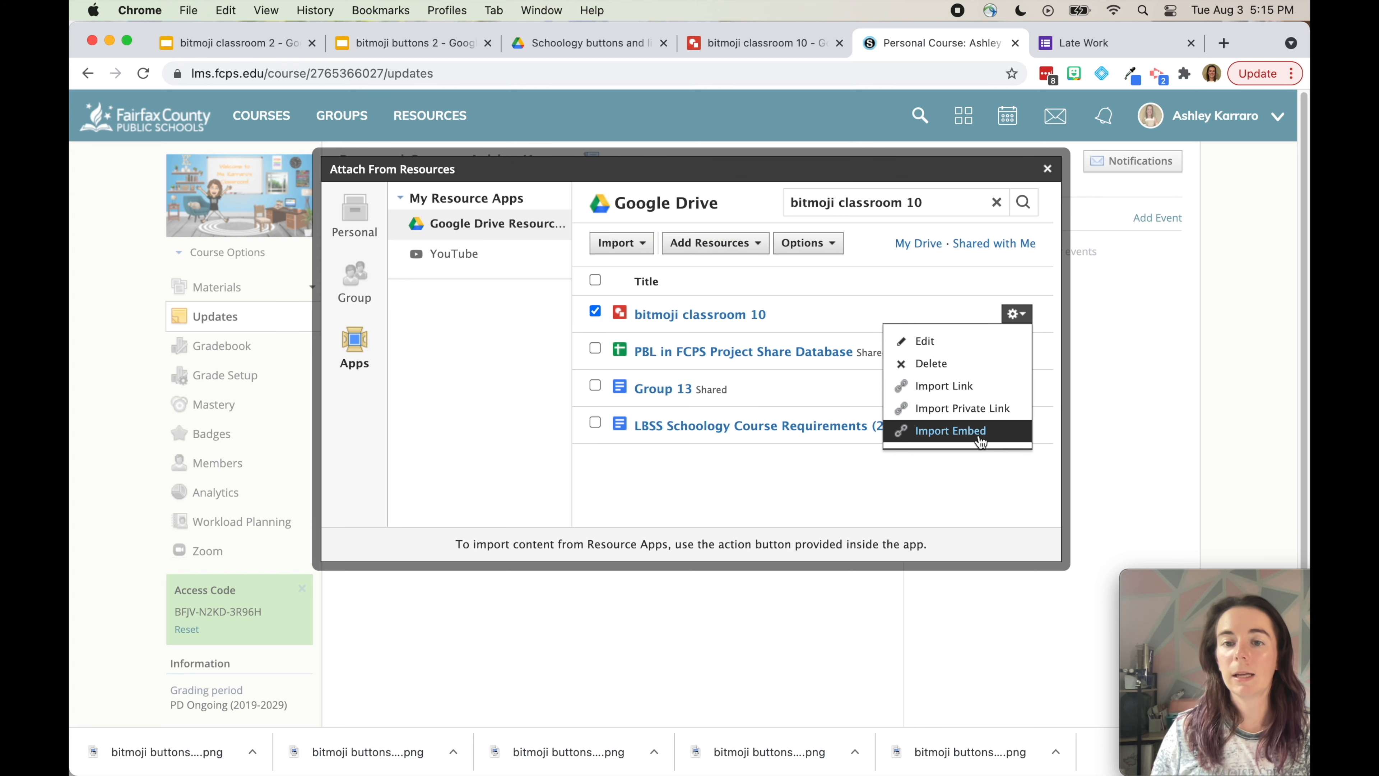
left_click(622, 243)
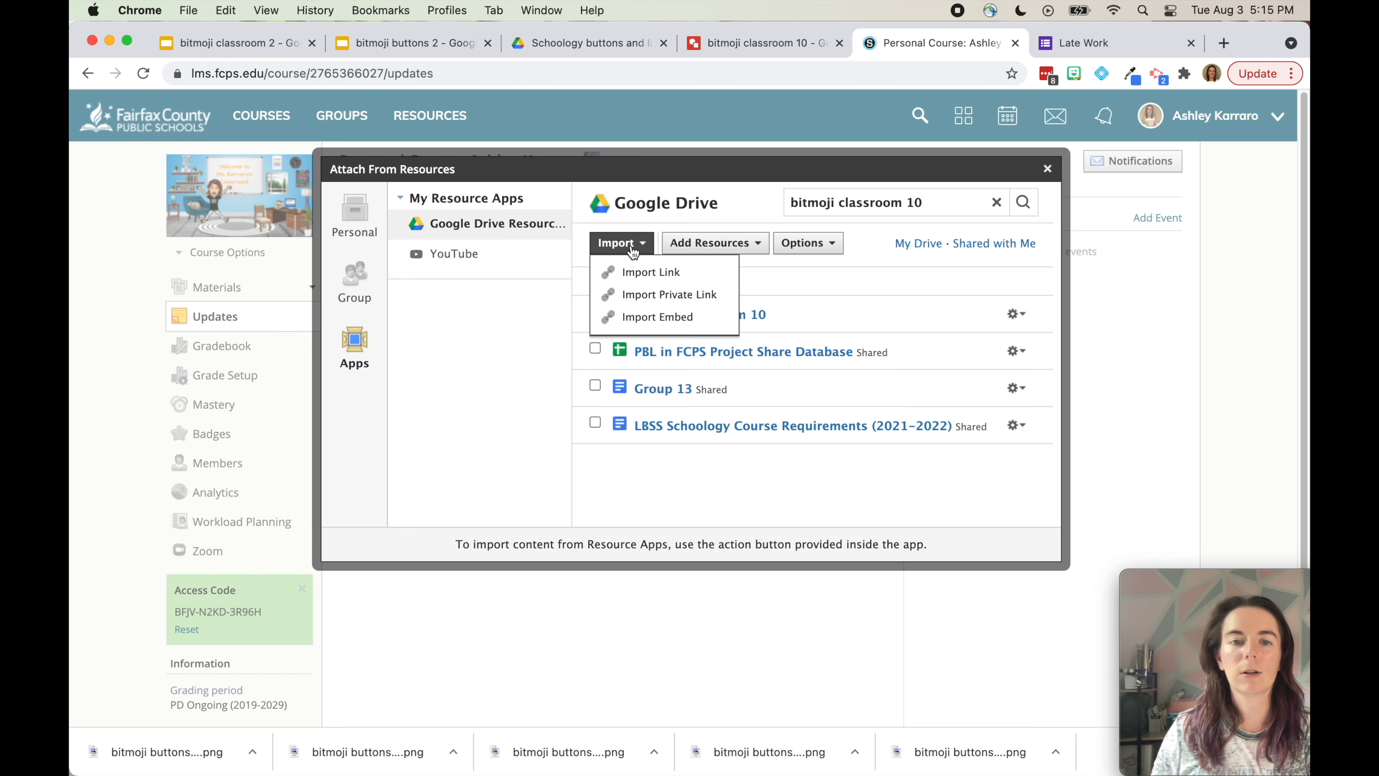
left_click(651, 325)
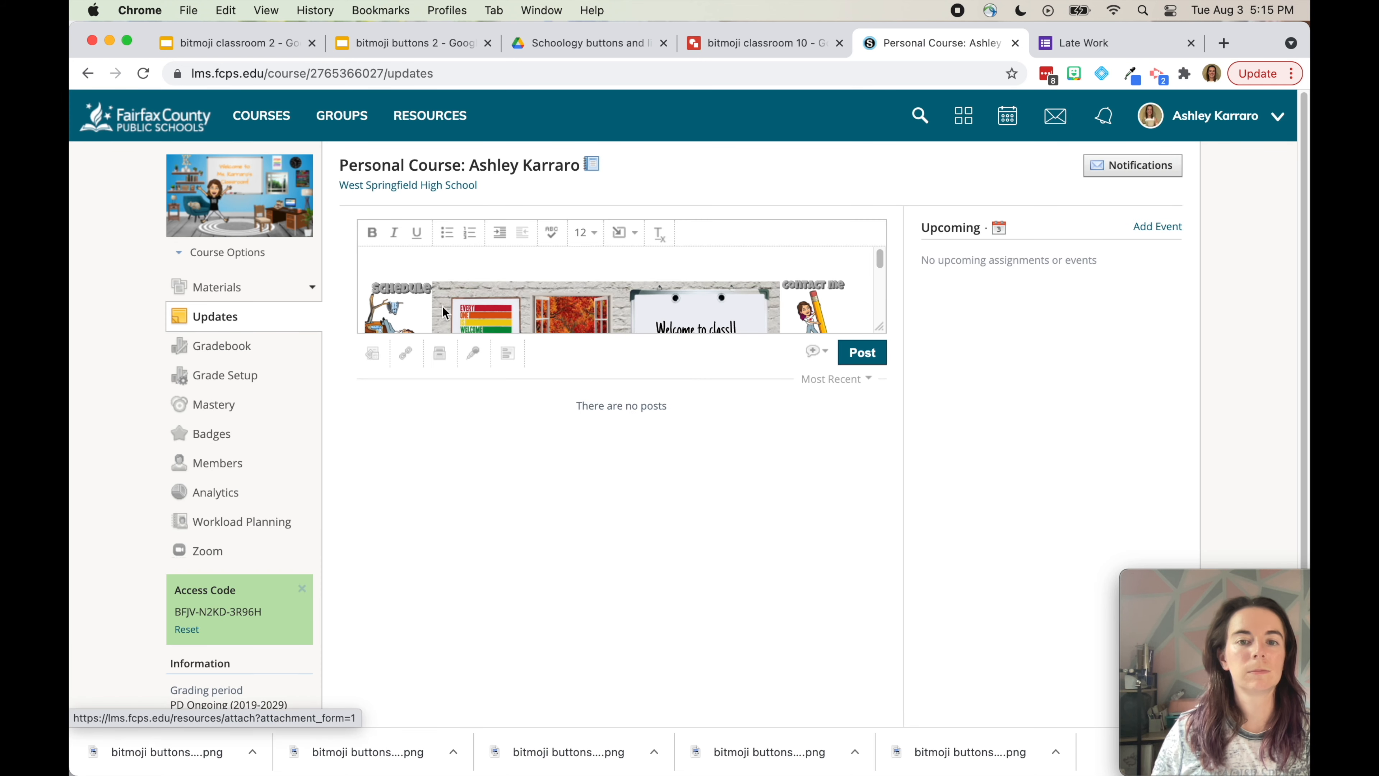
Check the embedded classroom image and tick the announcement option under Post's extra options
scroll(541, 308, "down", 2)
scroll(541, 309, "down", 3)
scroll(541, 309, "up", 5)
scroll(541, 309, "down", 3)
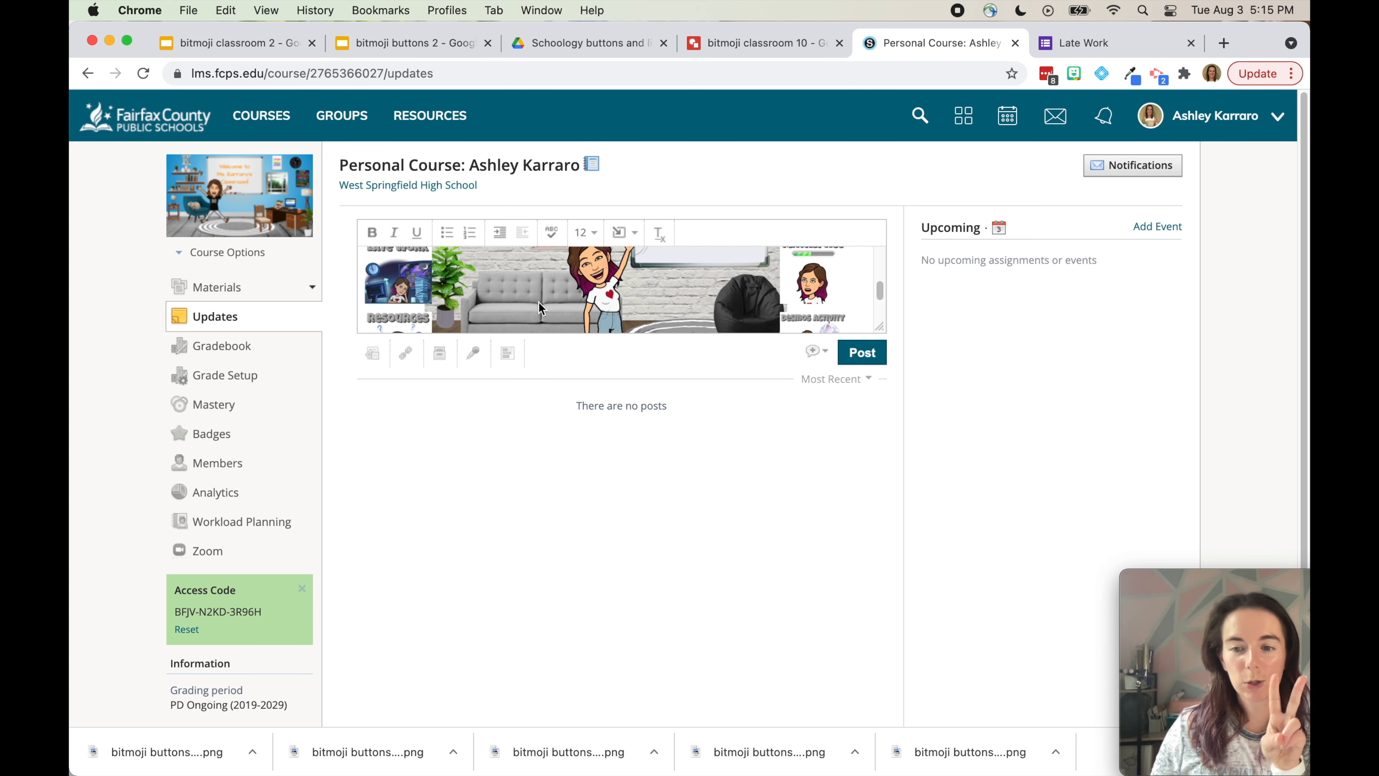
left_click(816, 352)
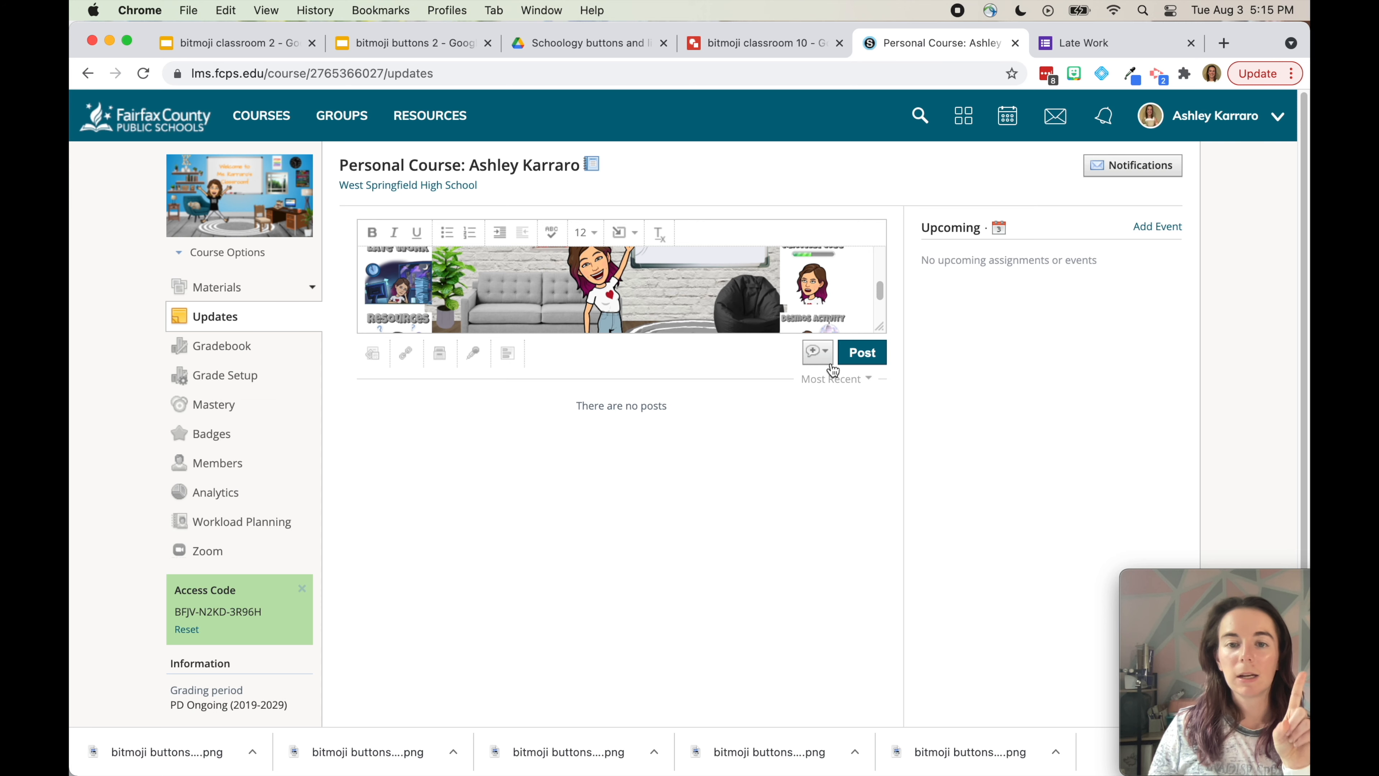
left_click(818, 382)
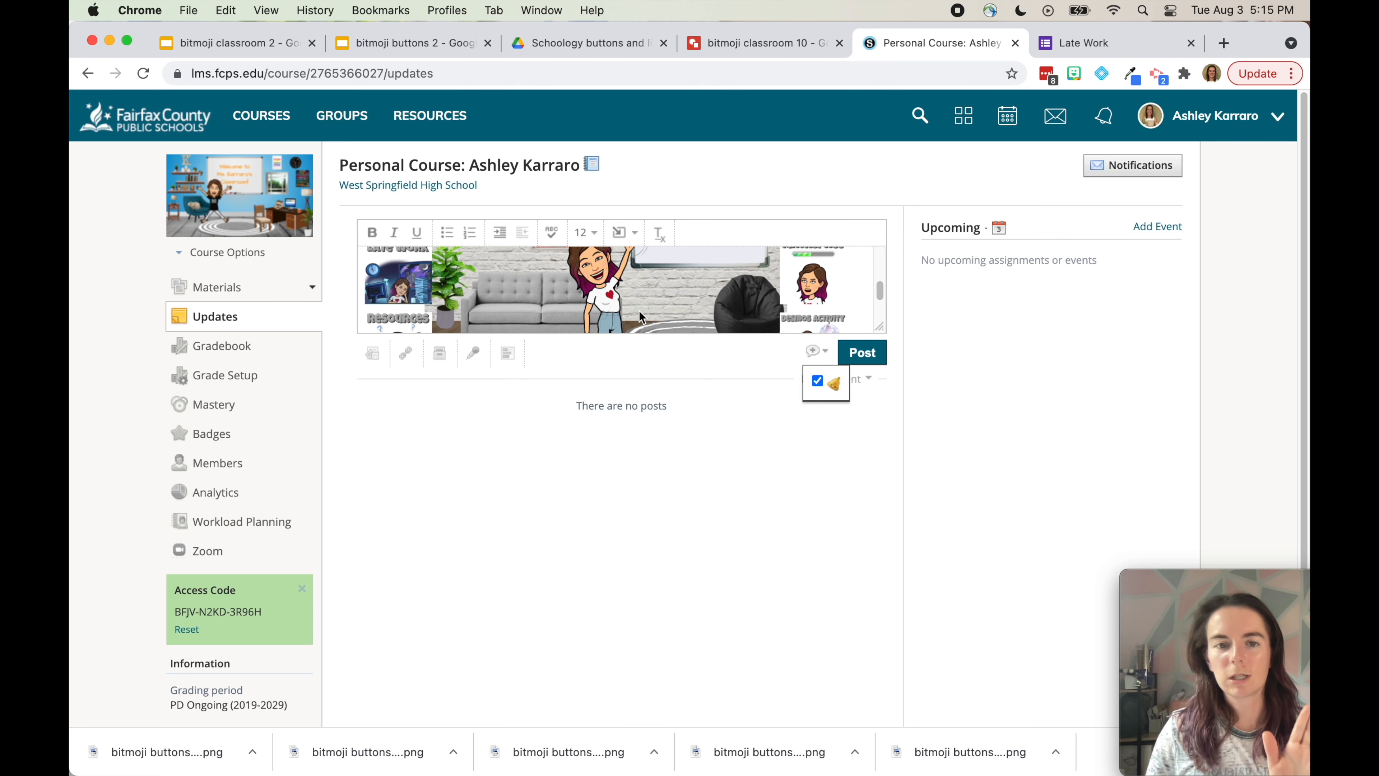
Inspect the embedded image in Chrome DevTools and search the elements for 'iframe'
right_click(650, 302)
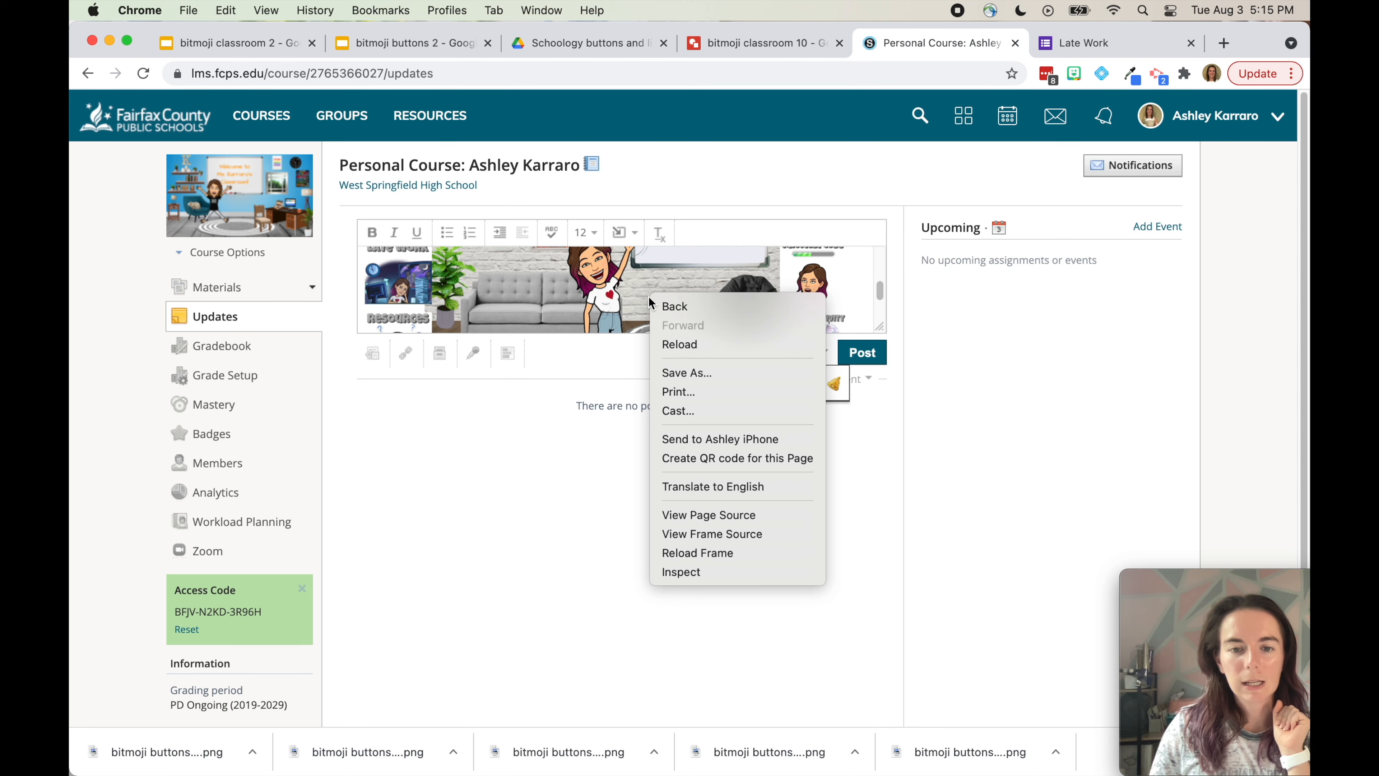
left_click(689, 573)
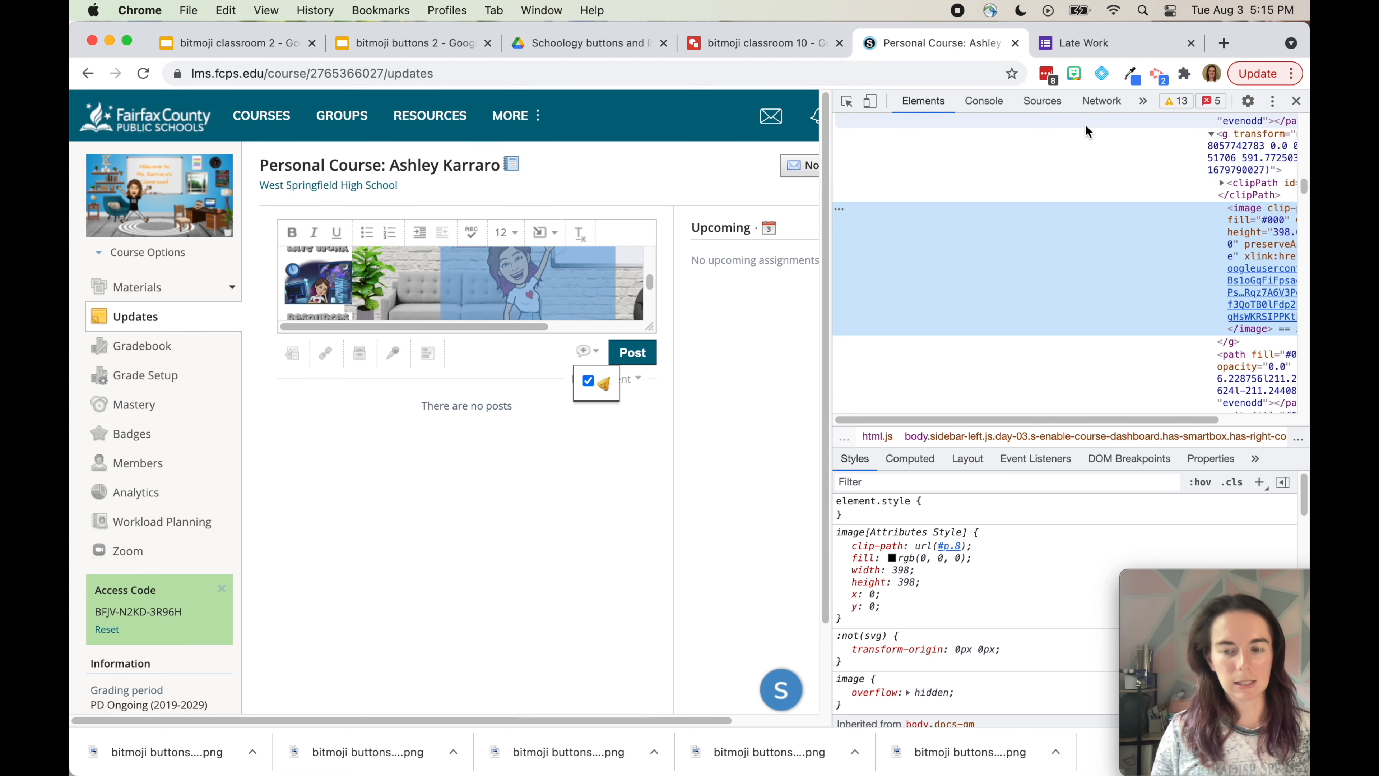
key("super+f")
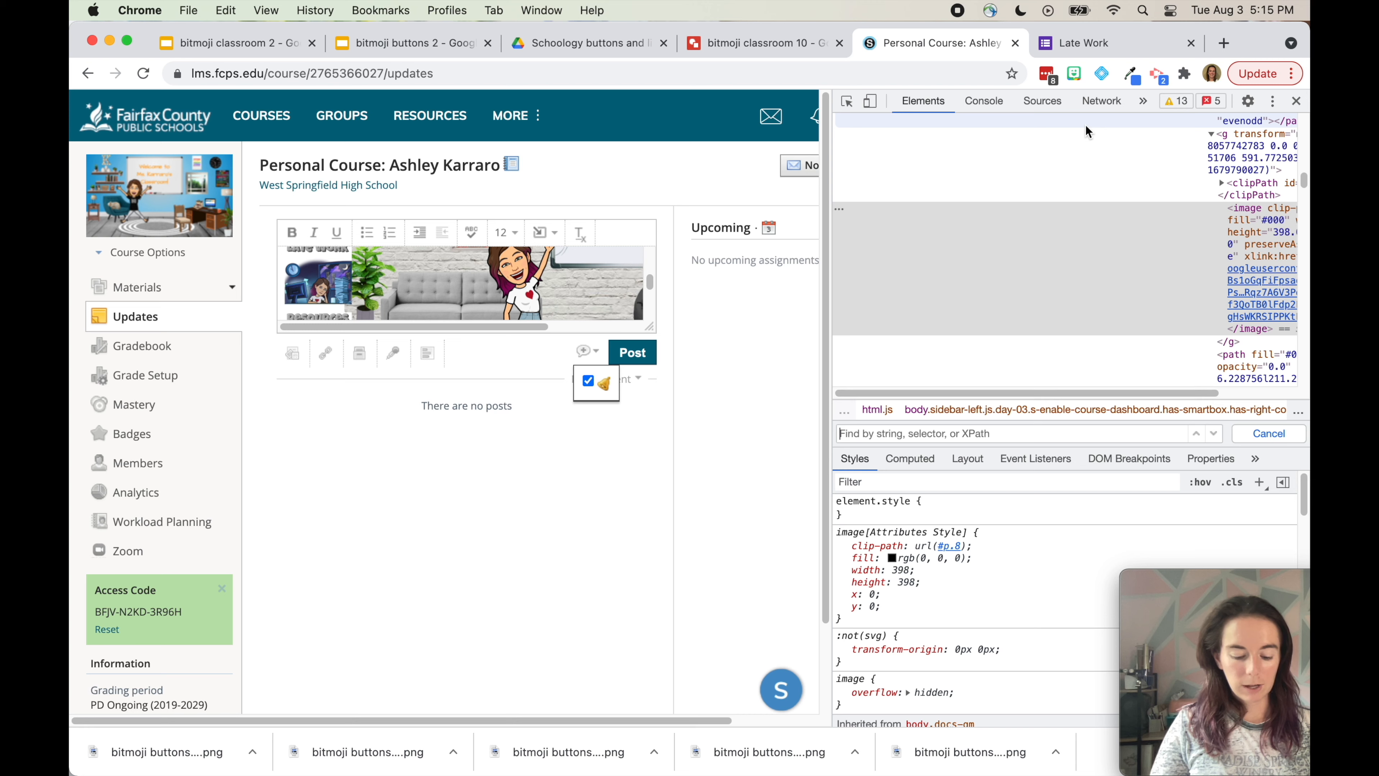
type("iframe")
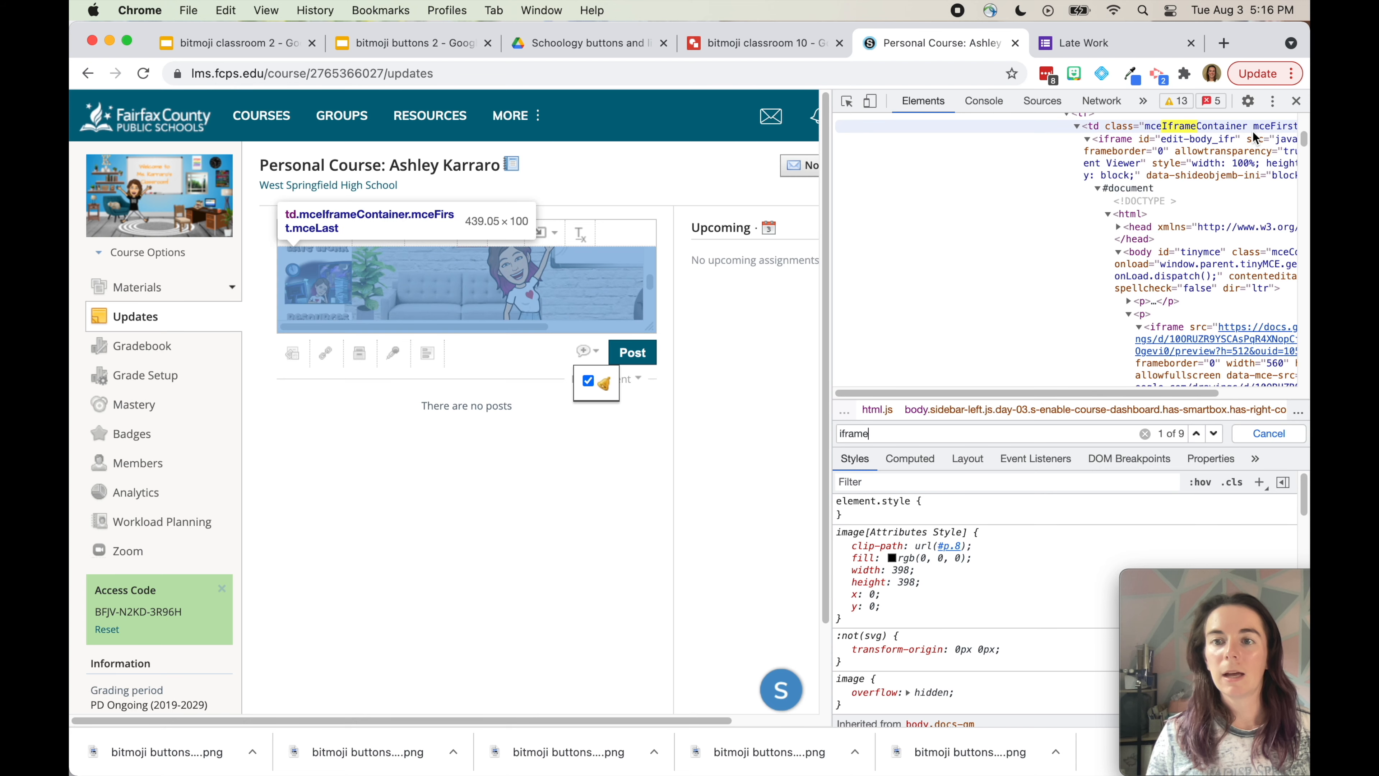
left_click_drag(1141, 393, 1260, 417)
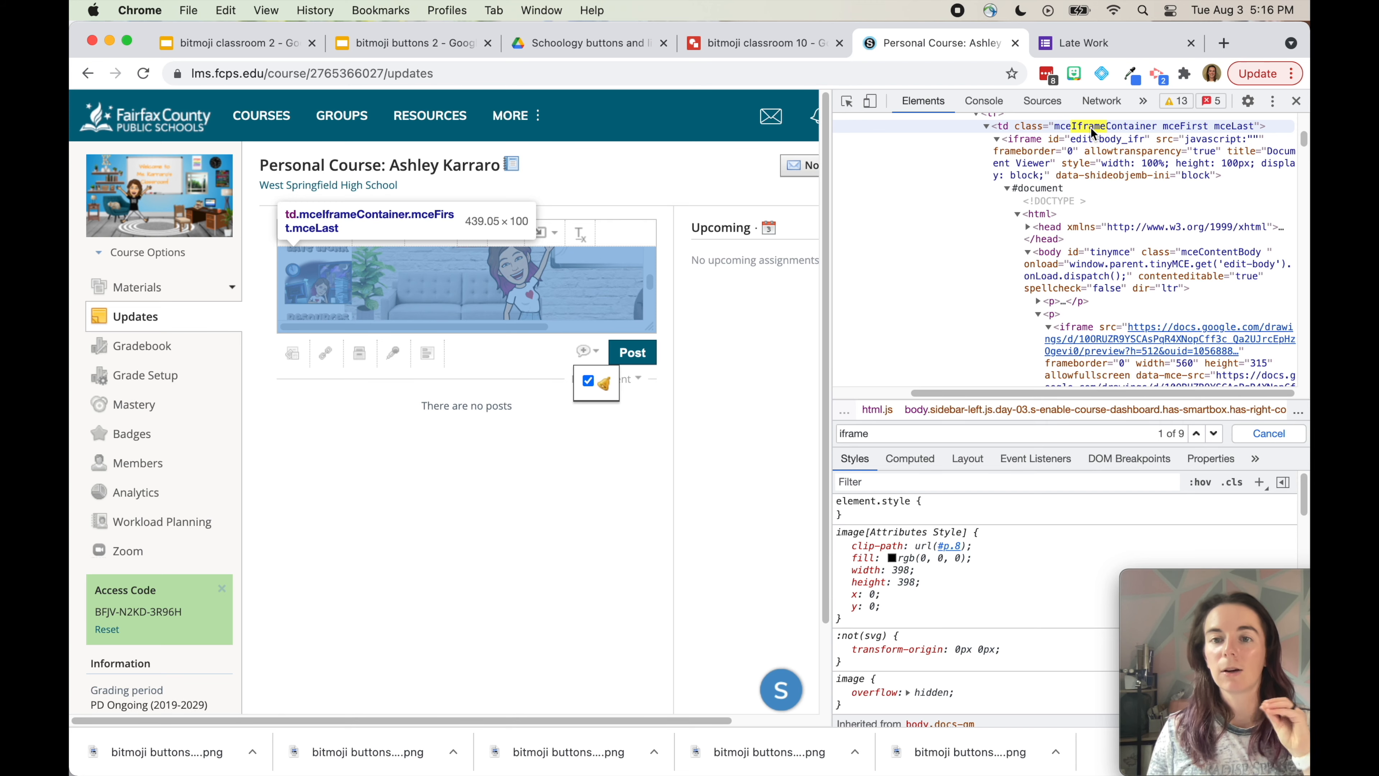
Step through the iframe matches to the docs.google.com/drawings iframe, match 7 of 9
left_click(1214, 434)
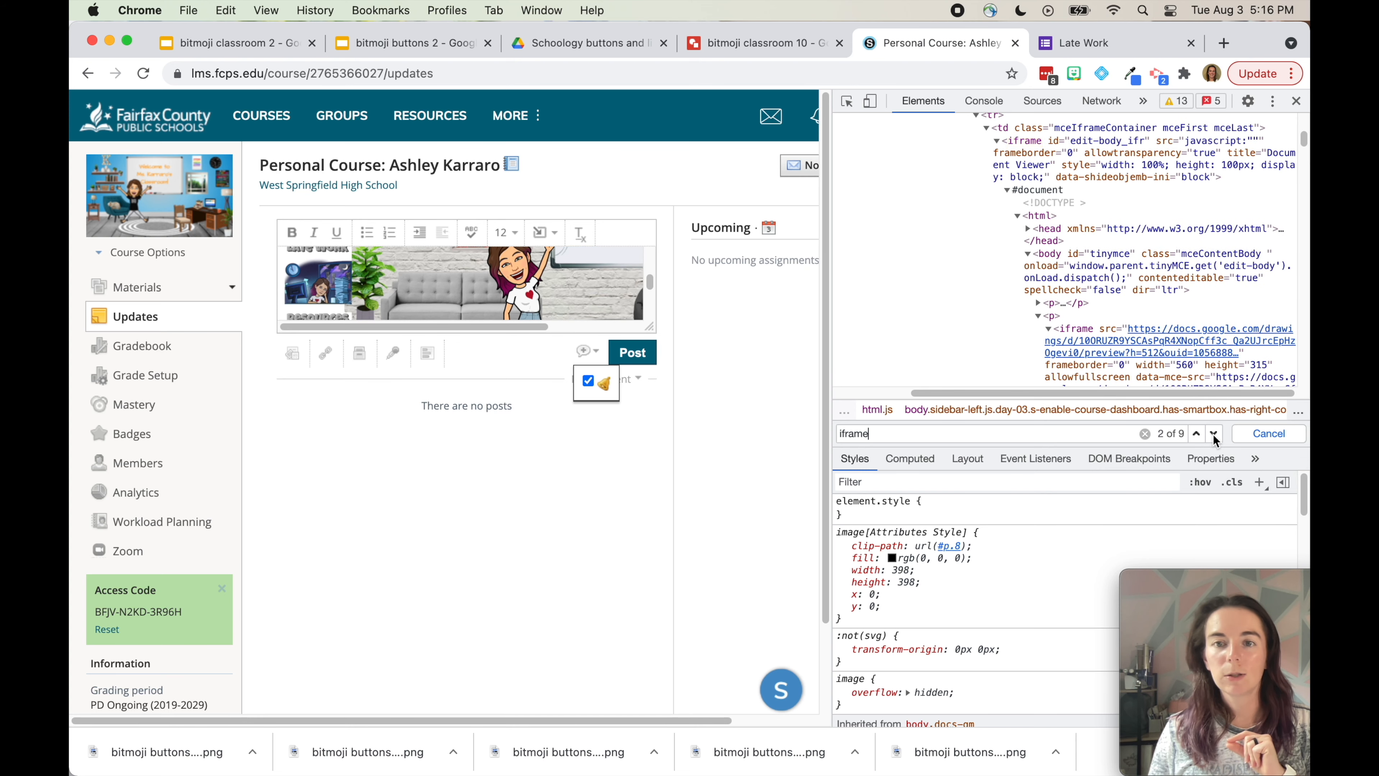
left_click(1214, 434)
scroll(1189, 326, "down", 4)
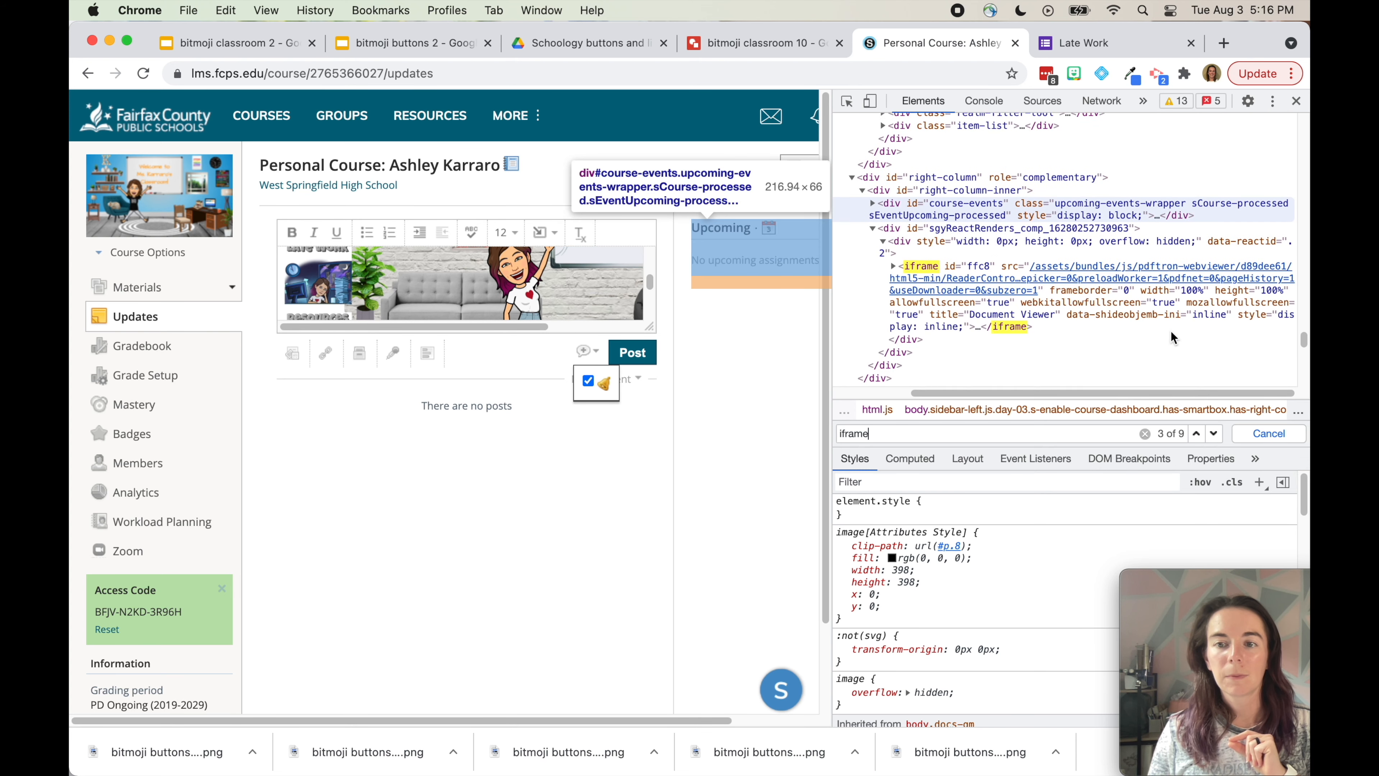
left_click(1214, 433)
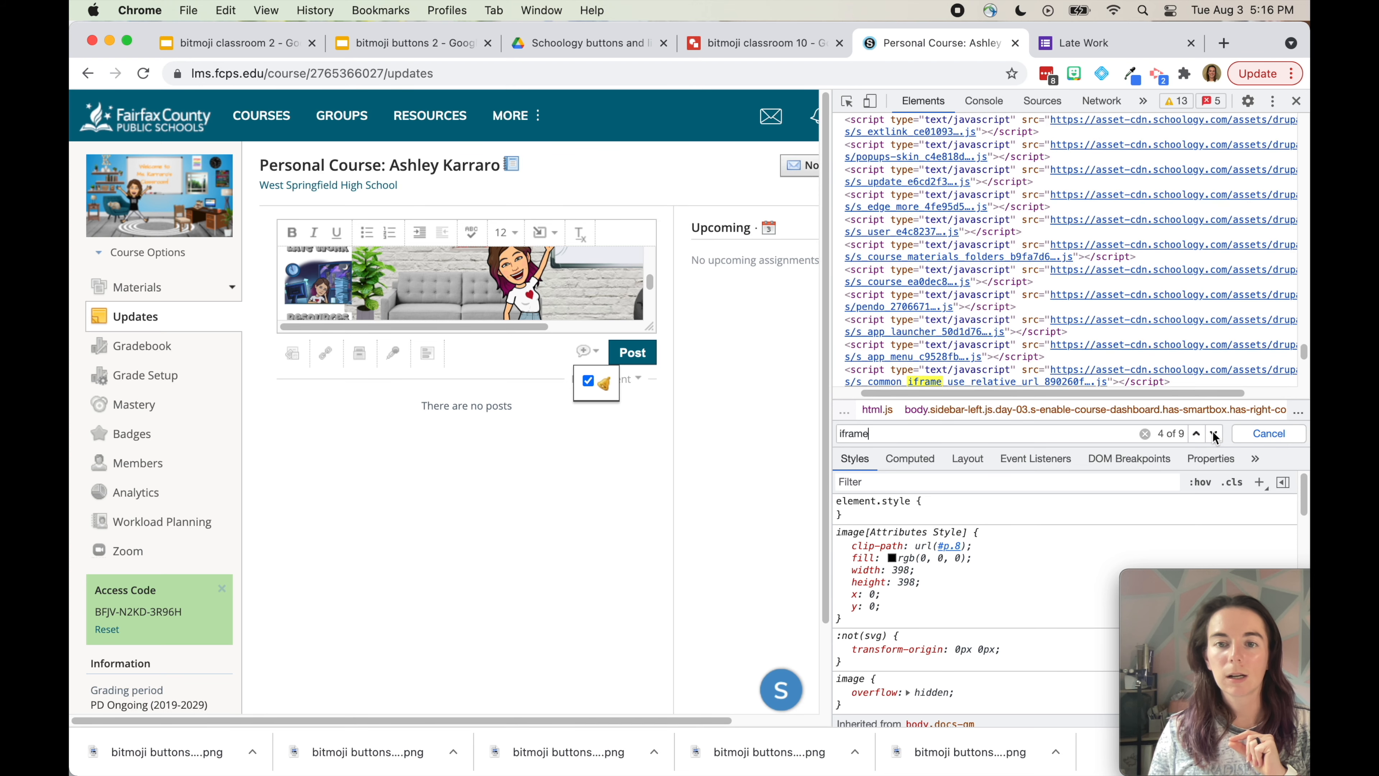
scroll(1108, 361, "down", 2)
scroll(1108, 361, "down", 2)
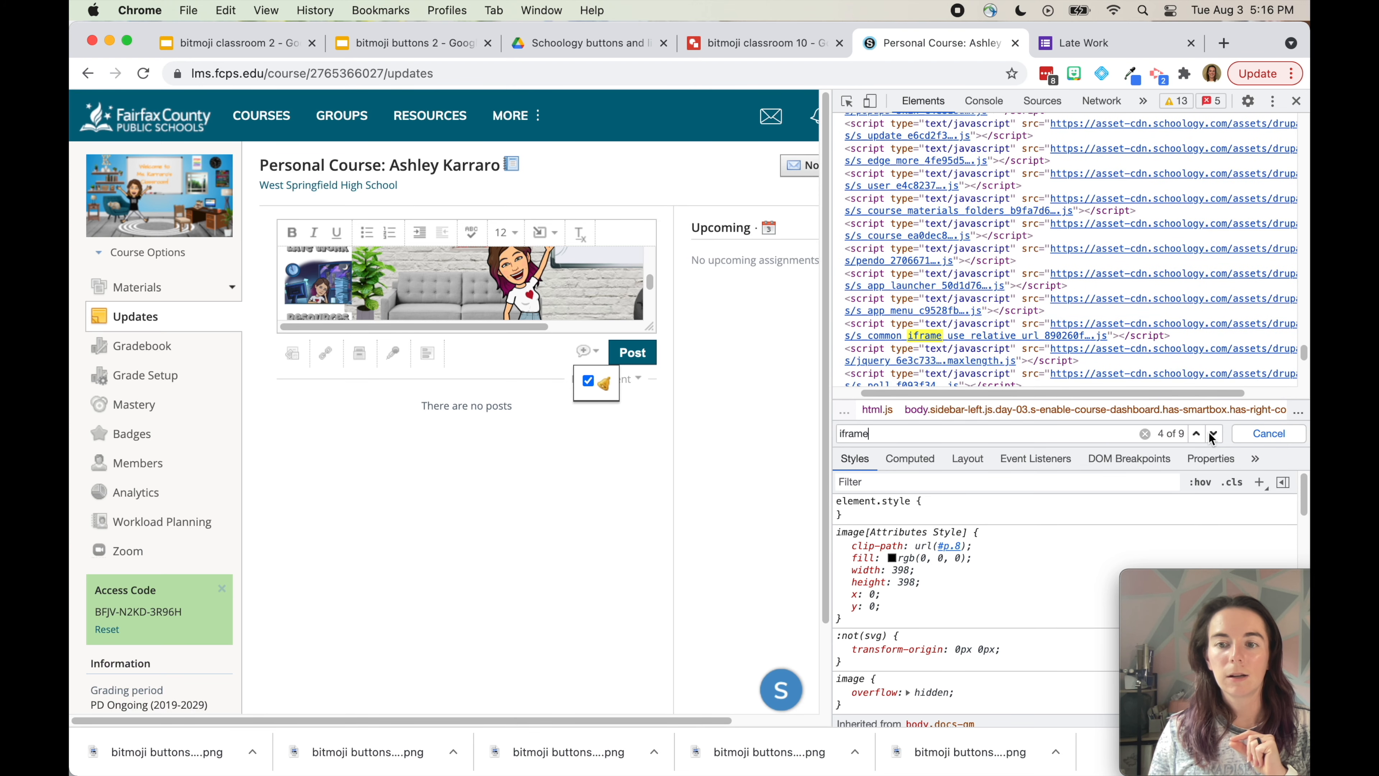
left_click(1214, 433)
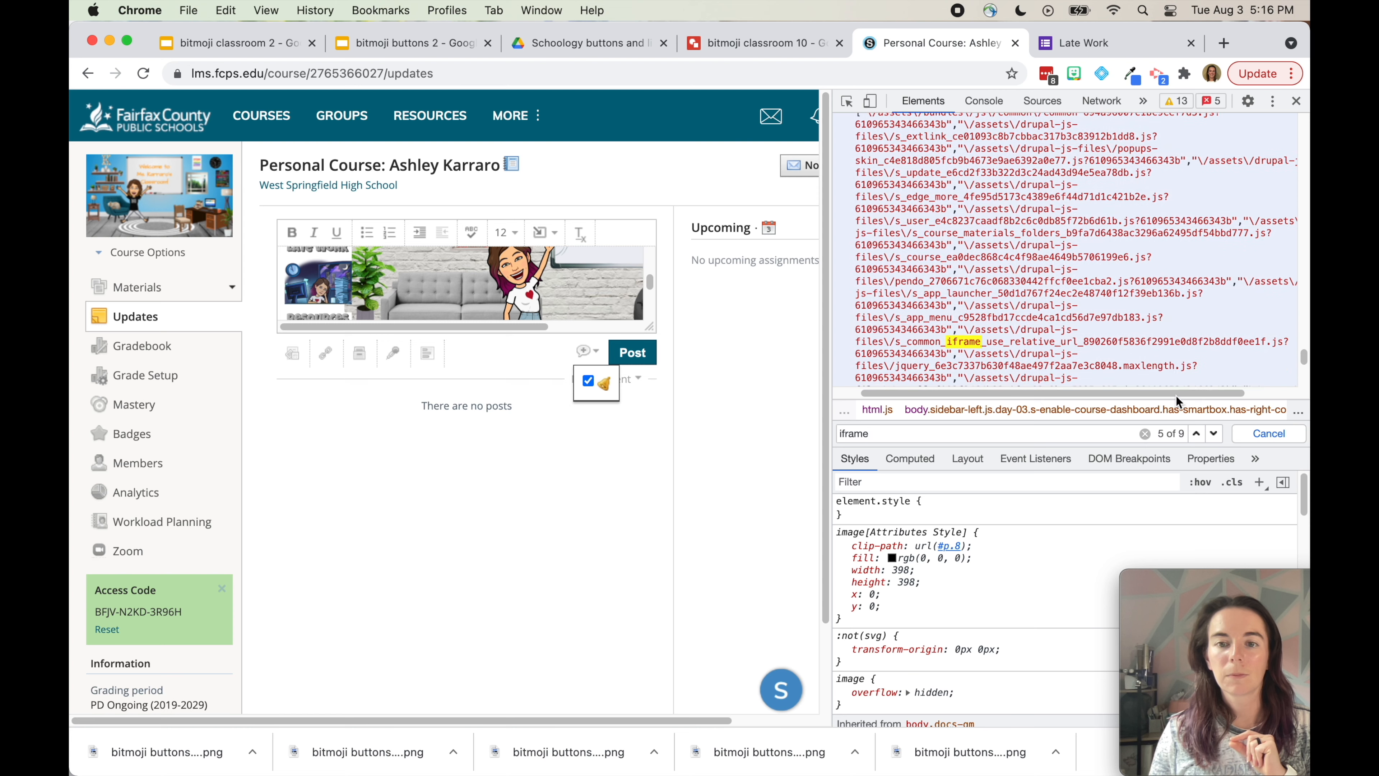
left_click(1214, 433)
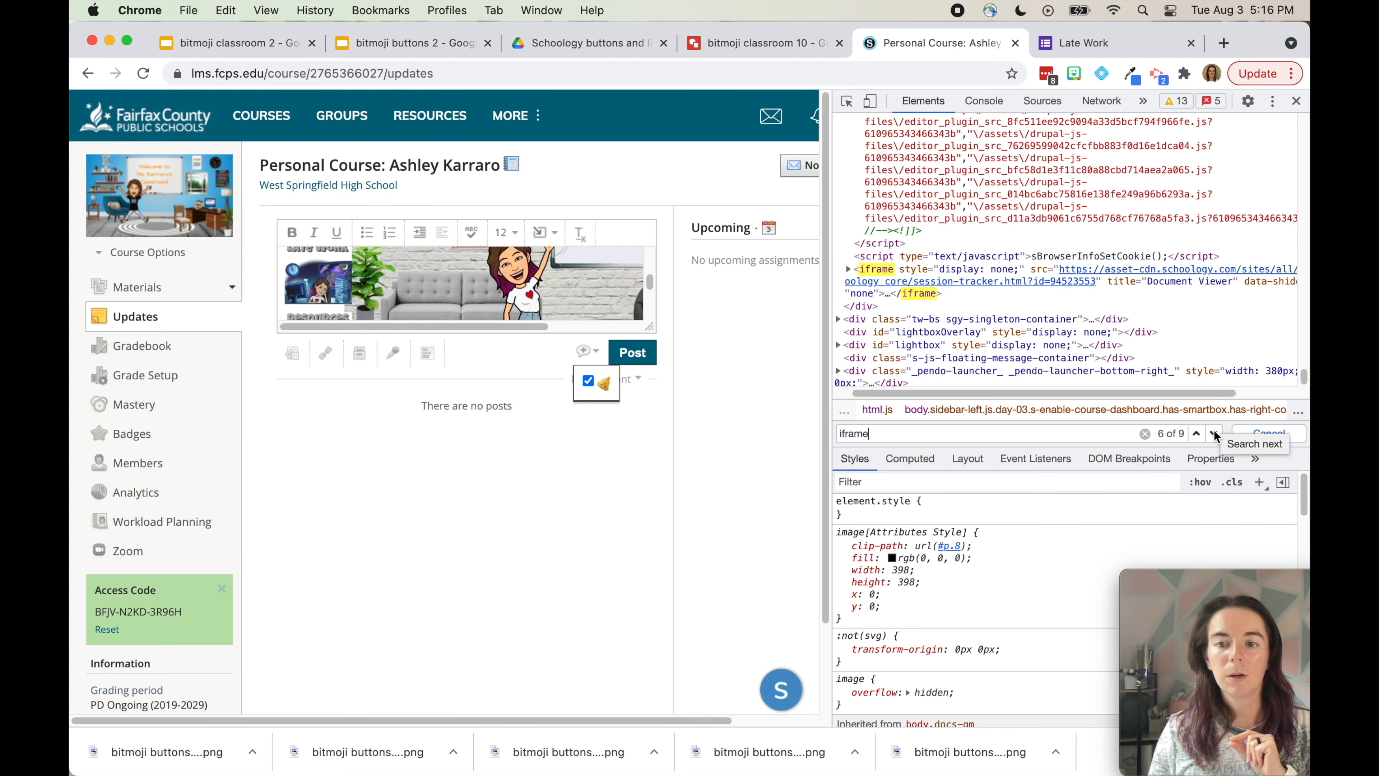
left_click(1214, 433)
scroll(1229, 397, "right", 3)
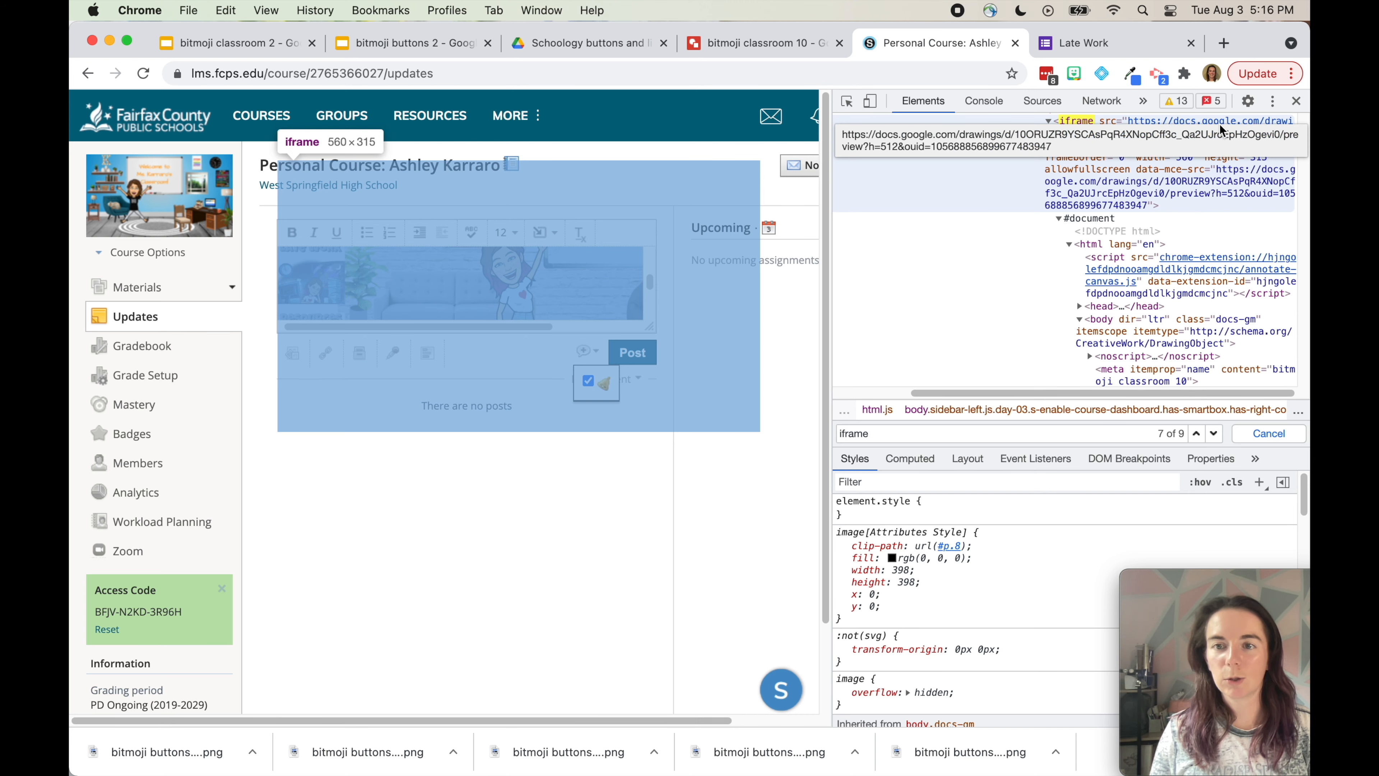
Change the drawing iframe's width to 900 and height to 500, then close DevTools
left_click(1181, 163)
type("900")
key("Return")
double_click(1257, 158)
type("500")
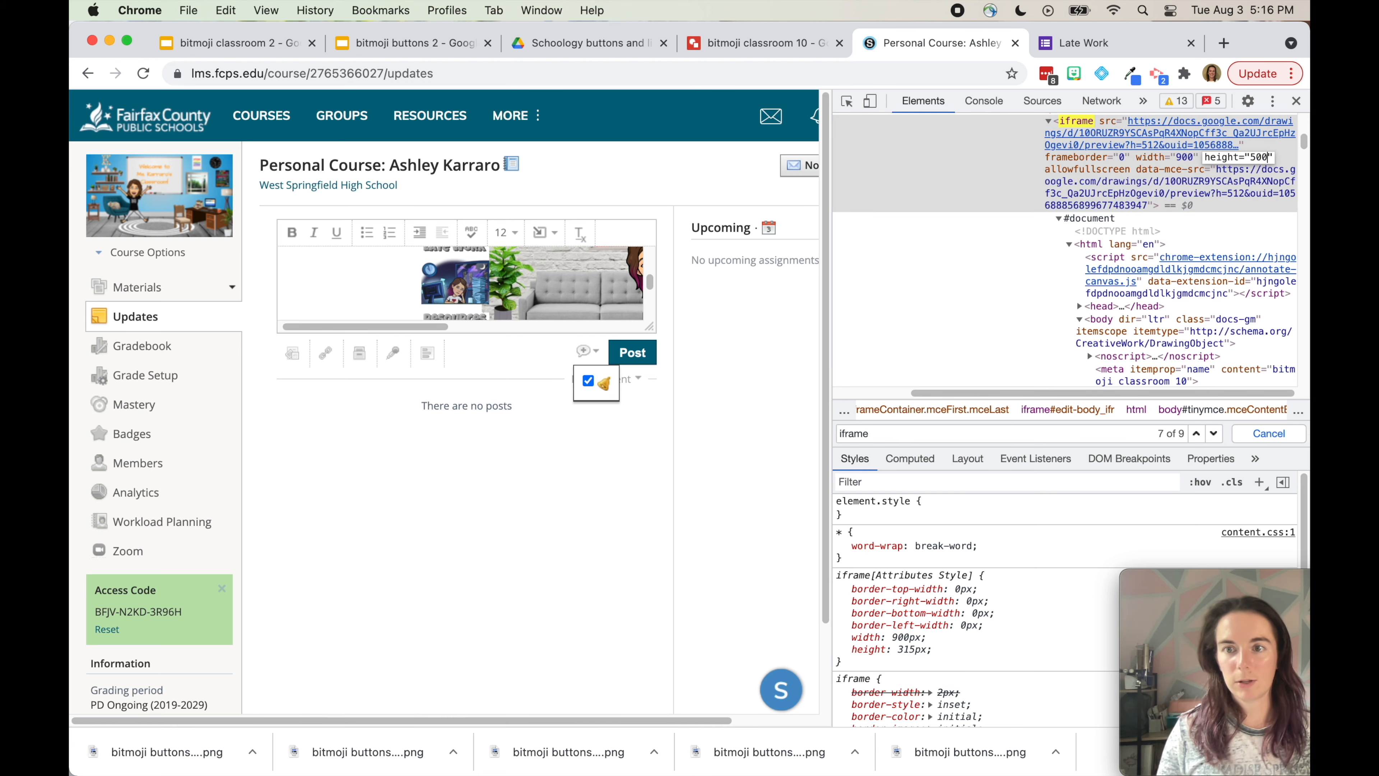
left_click(1214, 433)
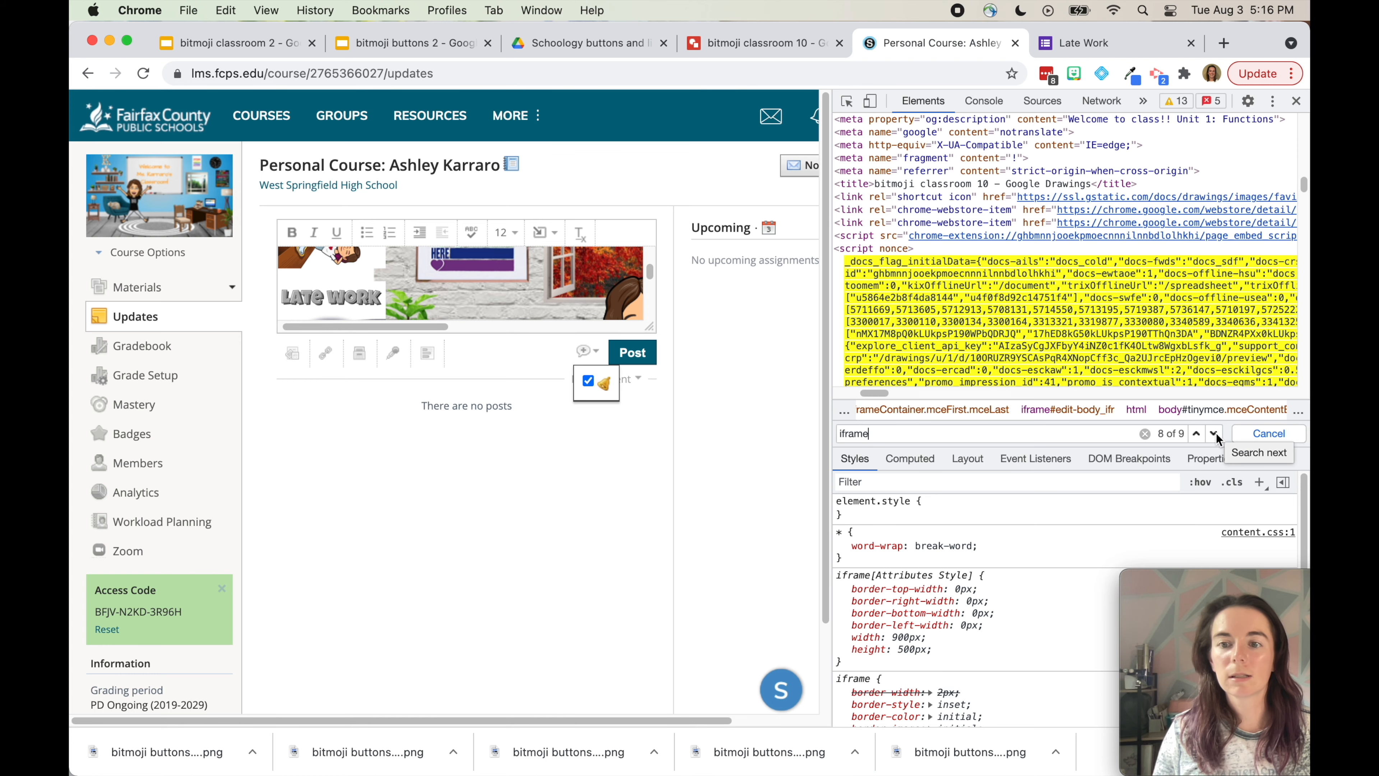
left_click(1217, 433)
left_click(1216, 434)
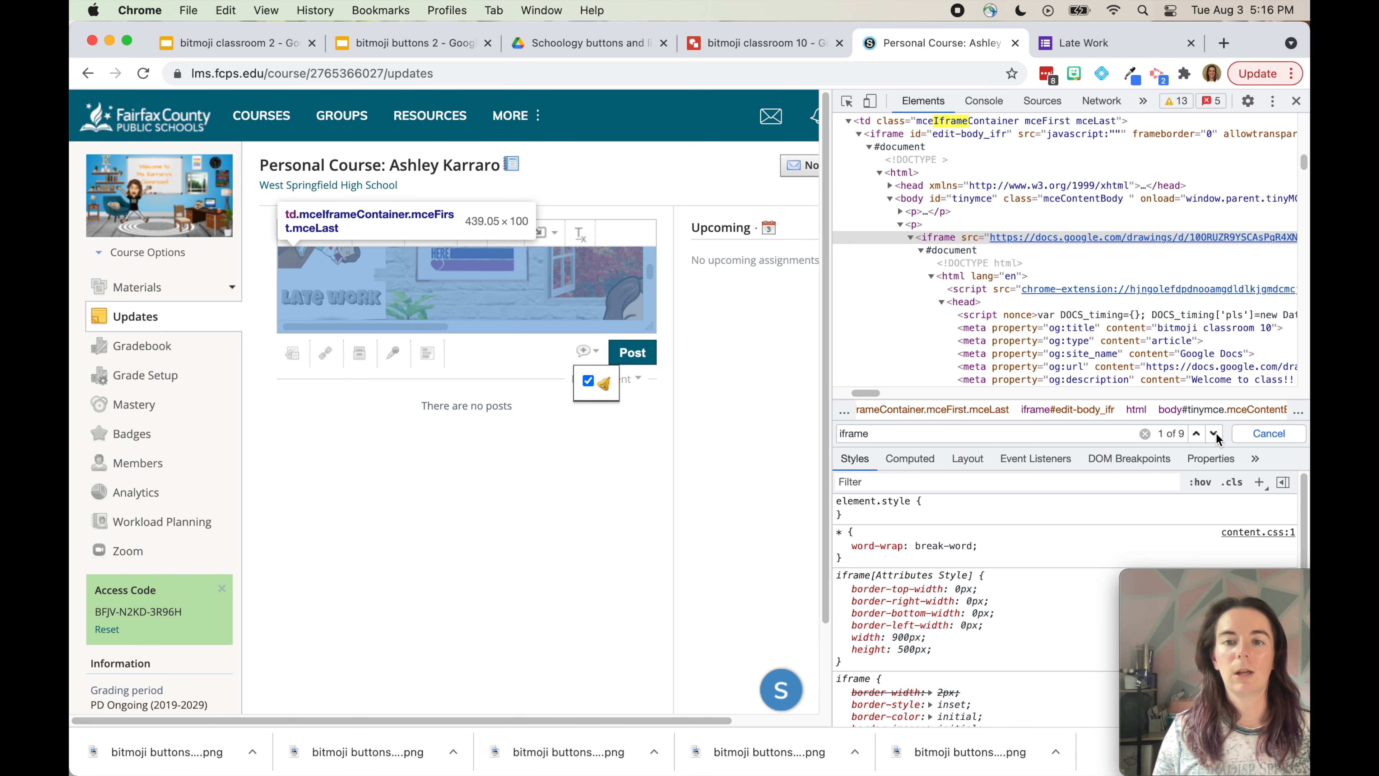
left_click(1297, 101)
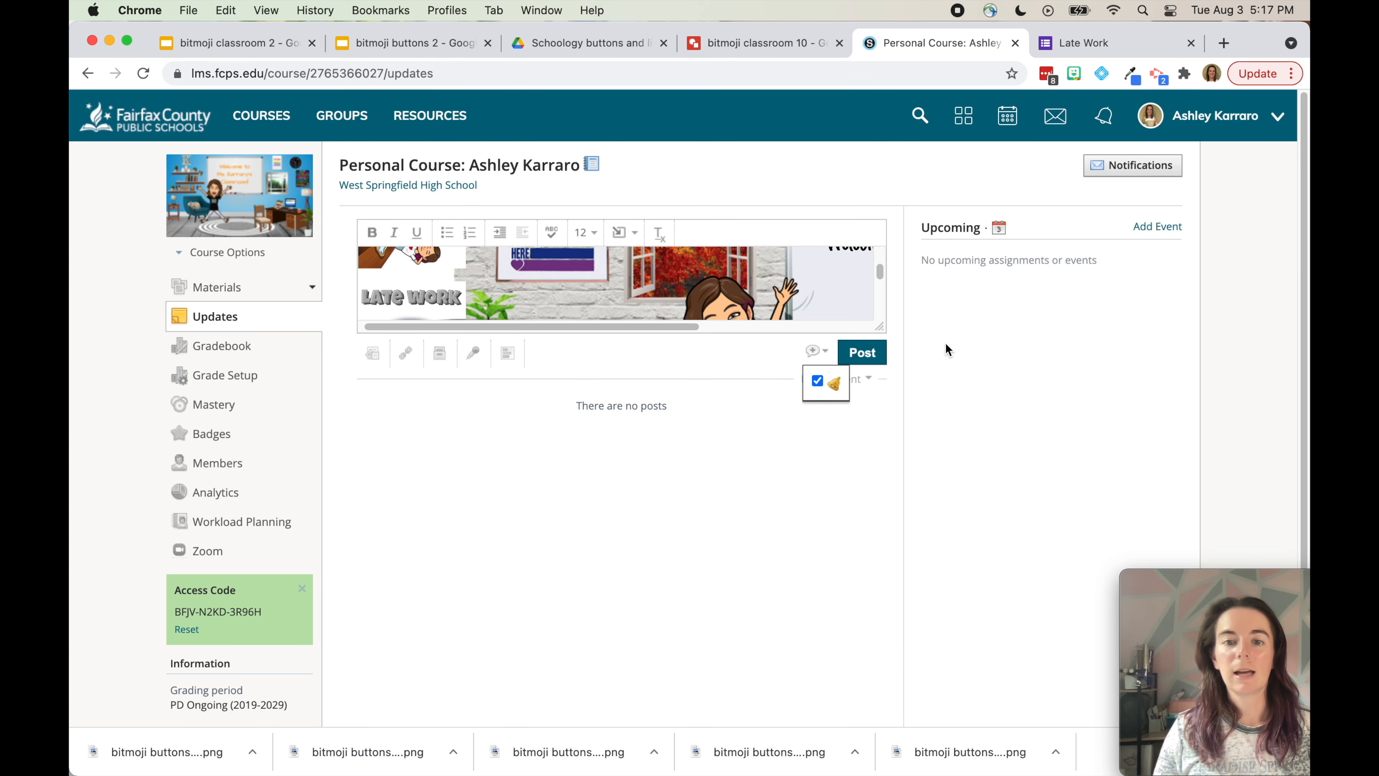
Post the announcement, then verify the Schedule and Late Work image links open their pages
left_click(867, 354)
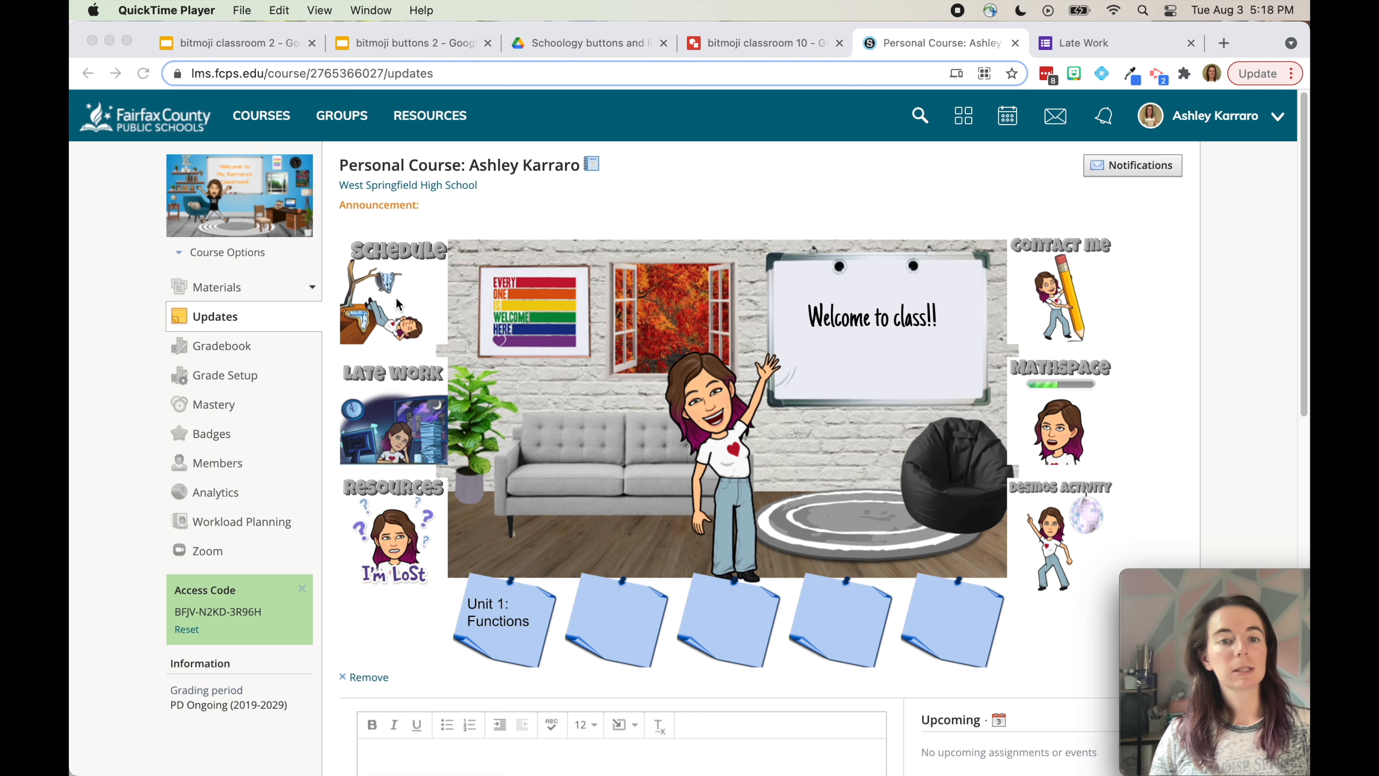
left_click(395, 298)
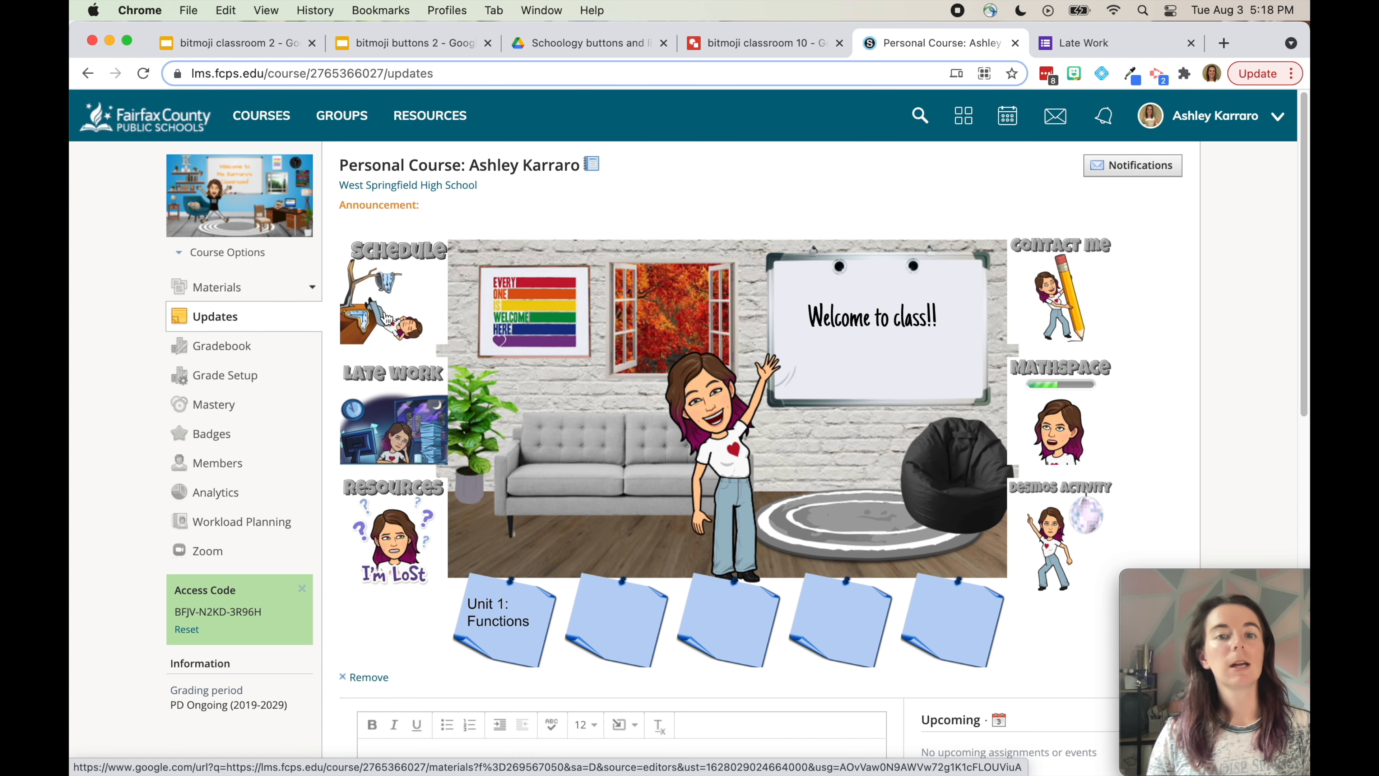
left_click(386, 315)
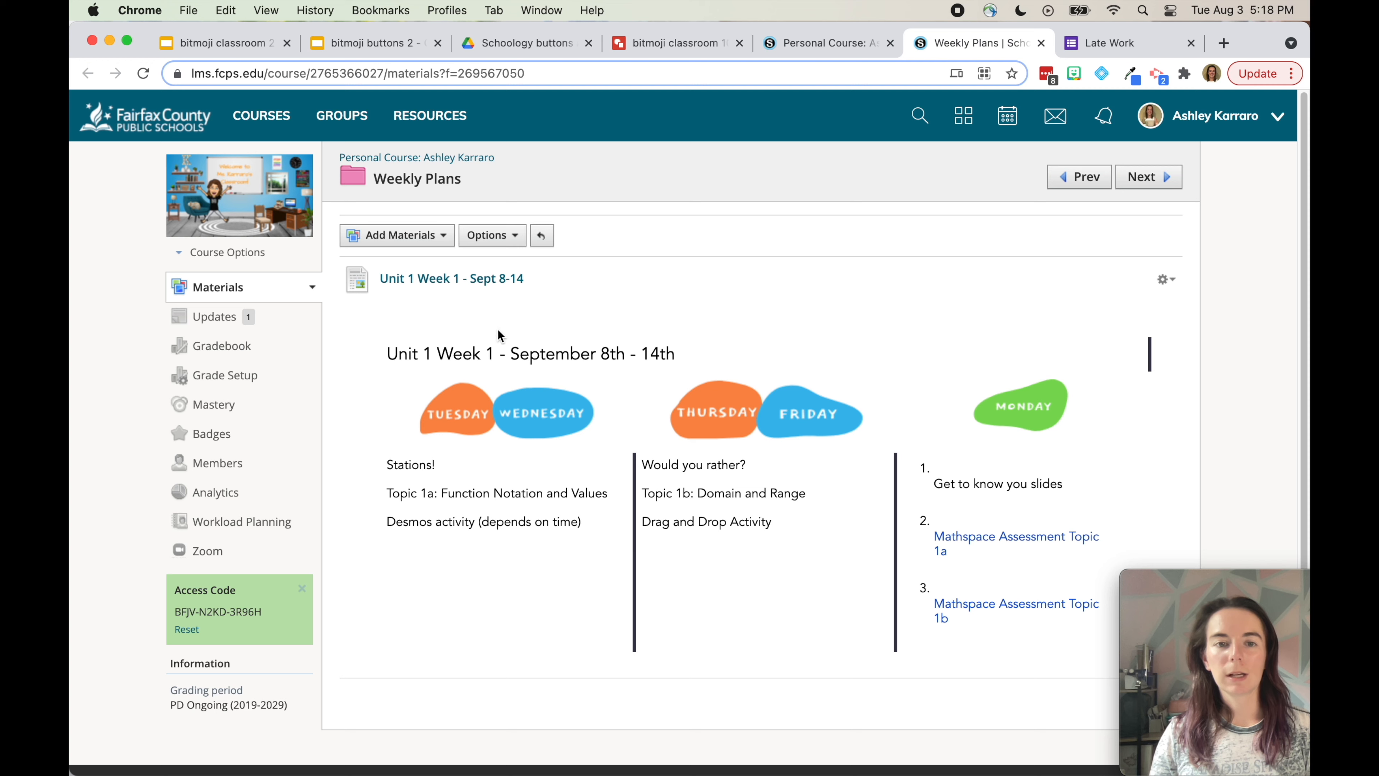
left_click(829, 43)
left_click(418, 414)
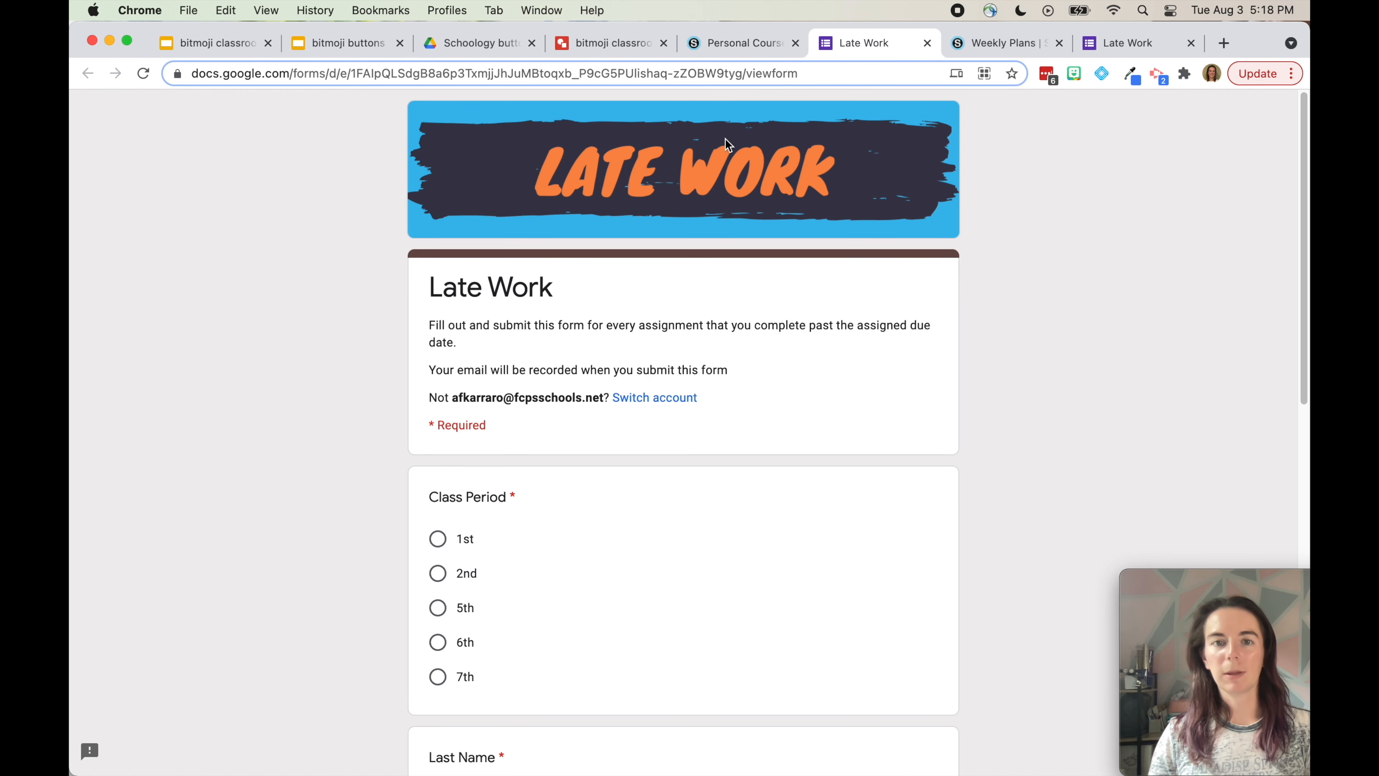
left_click(743, 41)
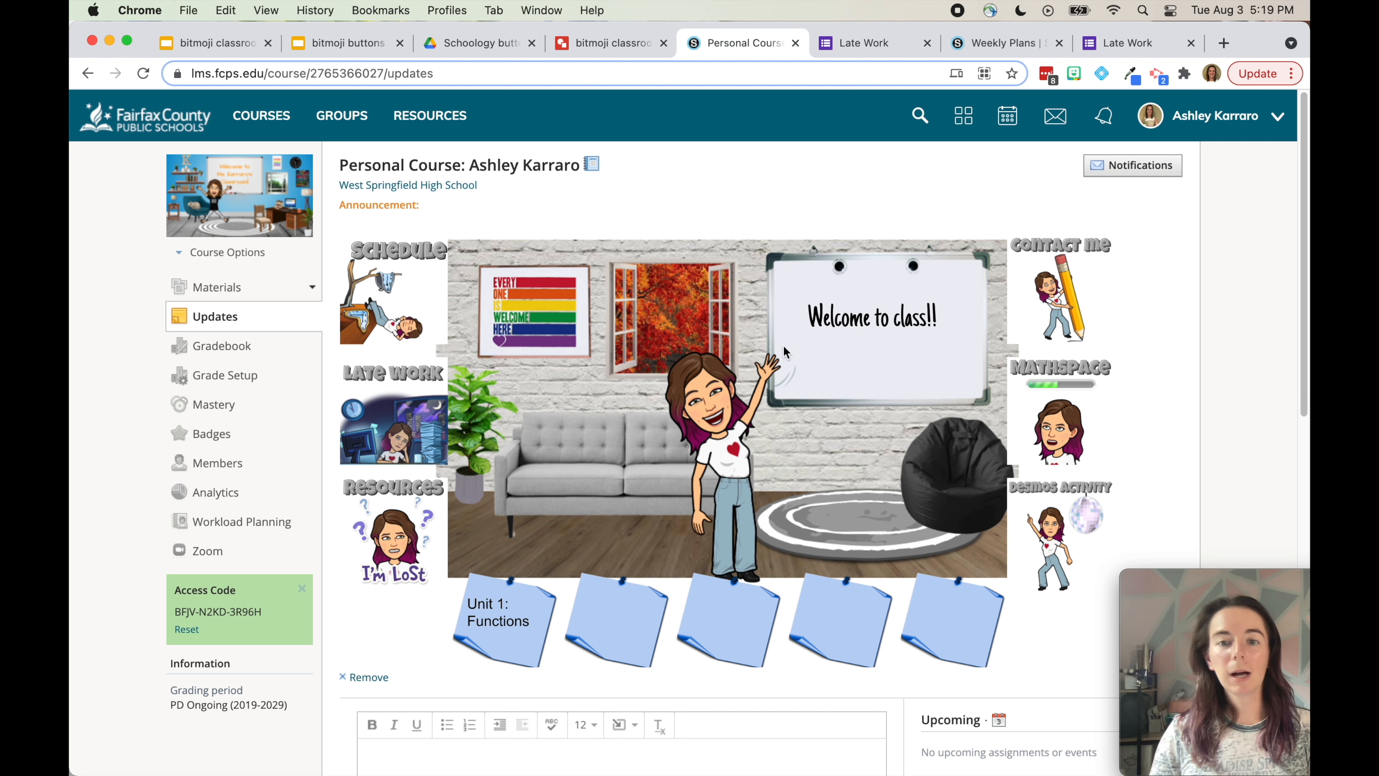
Add "We'll get started soon!" under 'Welcome to class!!' on the whiteboard, then return to Schoology
left_click(625, 43)
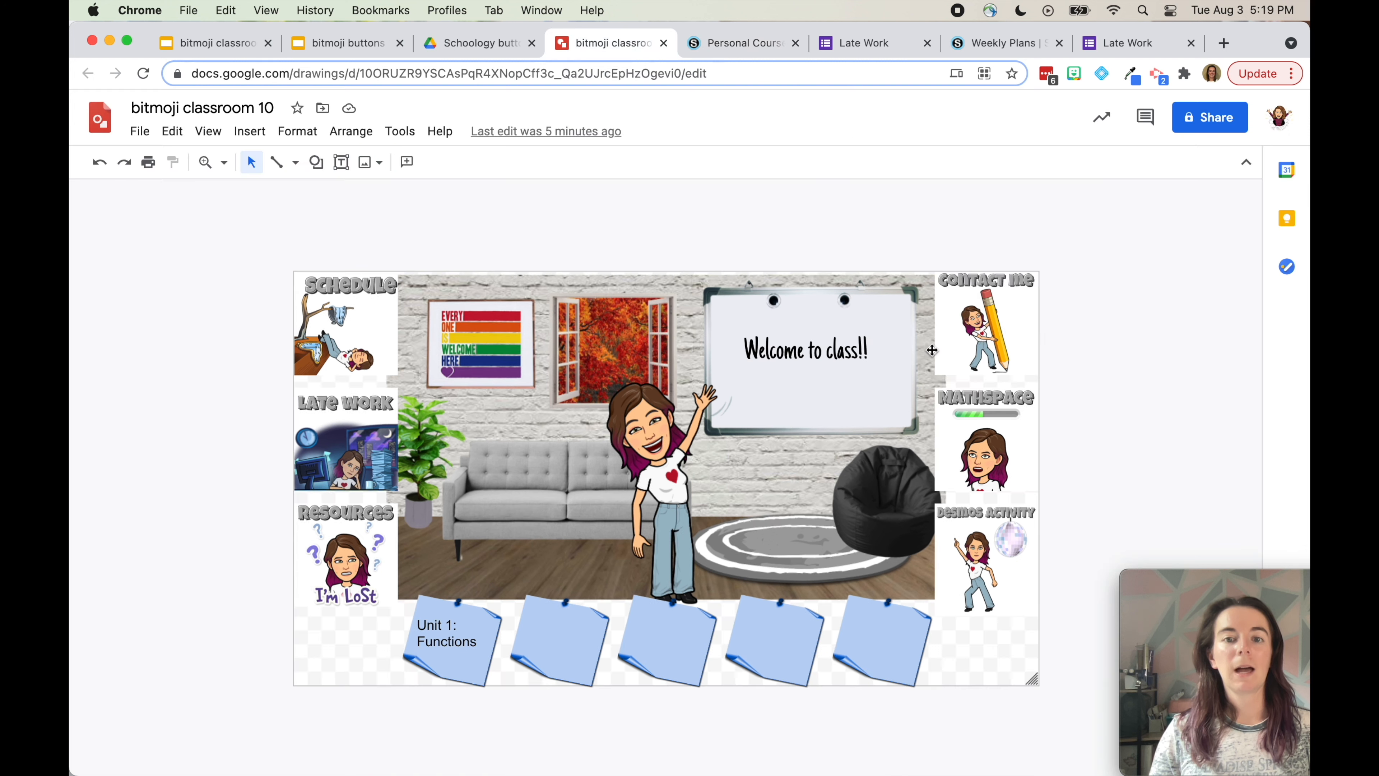
left_click(861, 357)
left_click(876, 351)
key("Return")
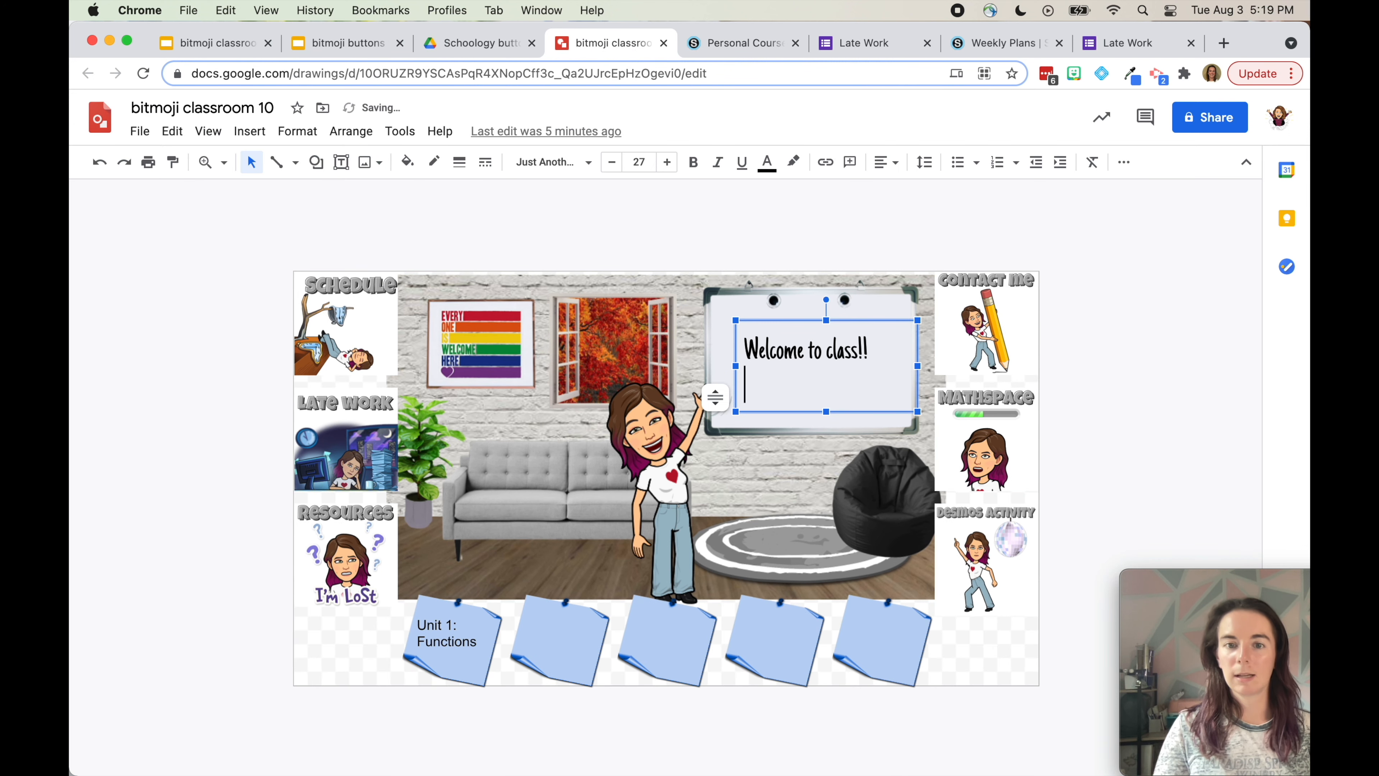
type("W")
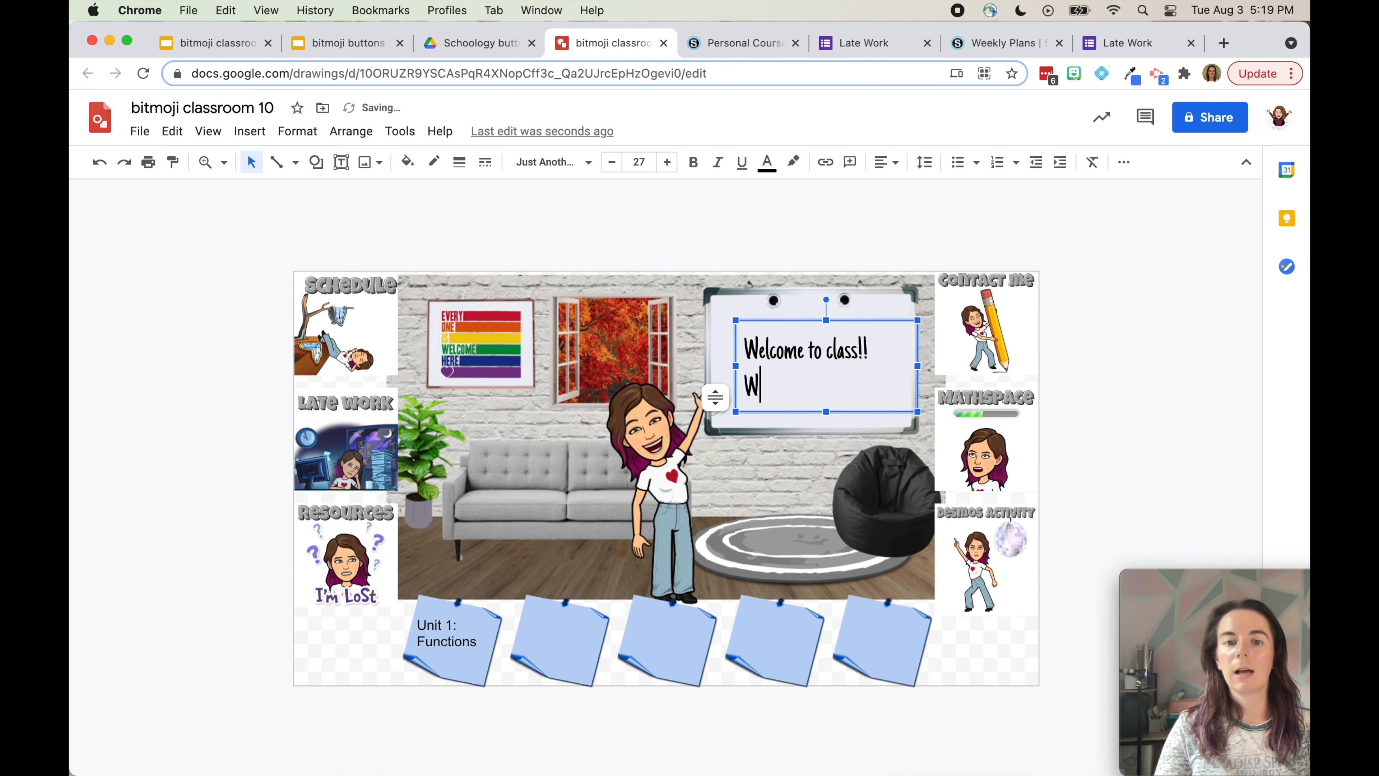
type("e'll get started soon!")
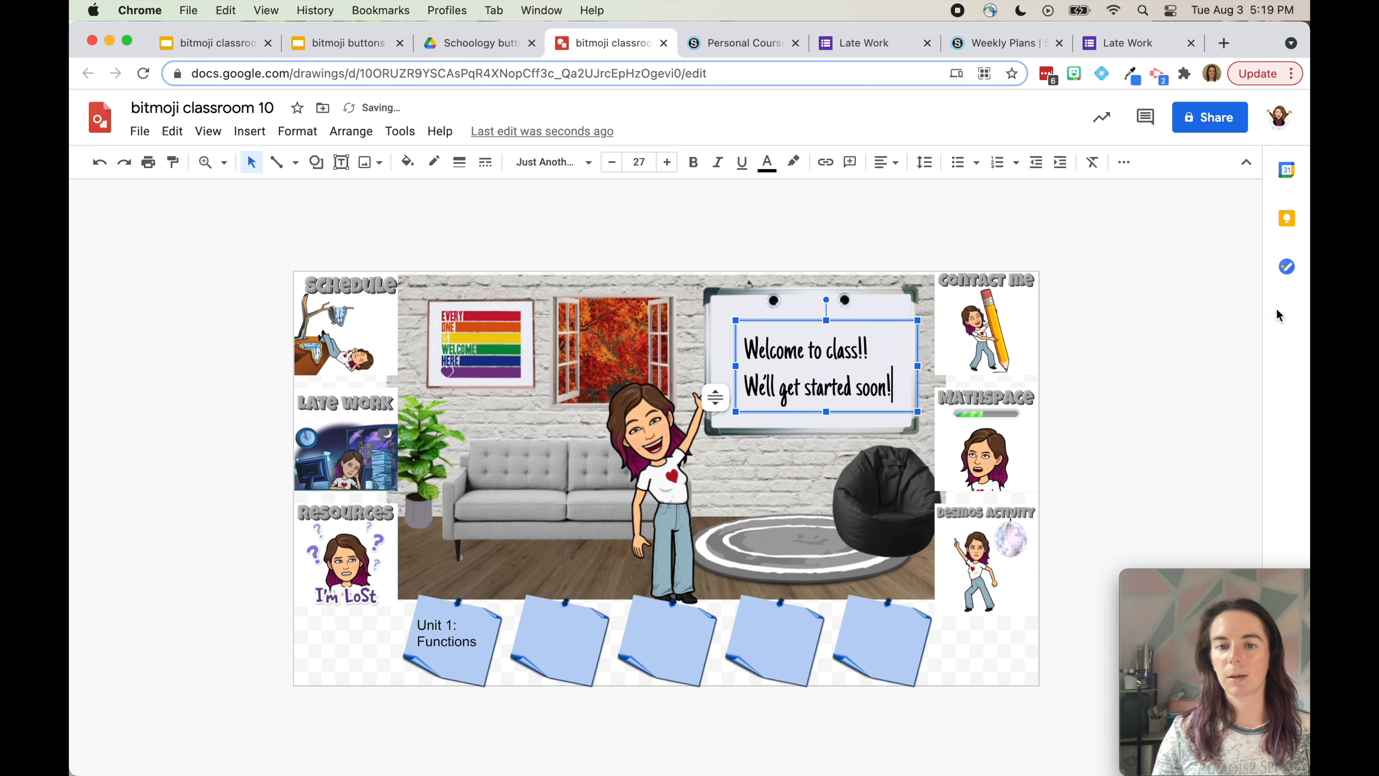
left_click(1179, 309)
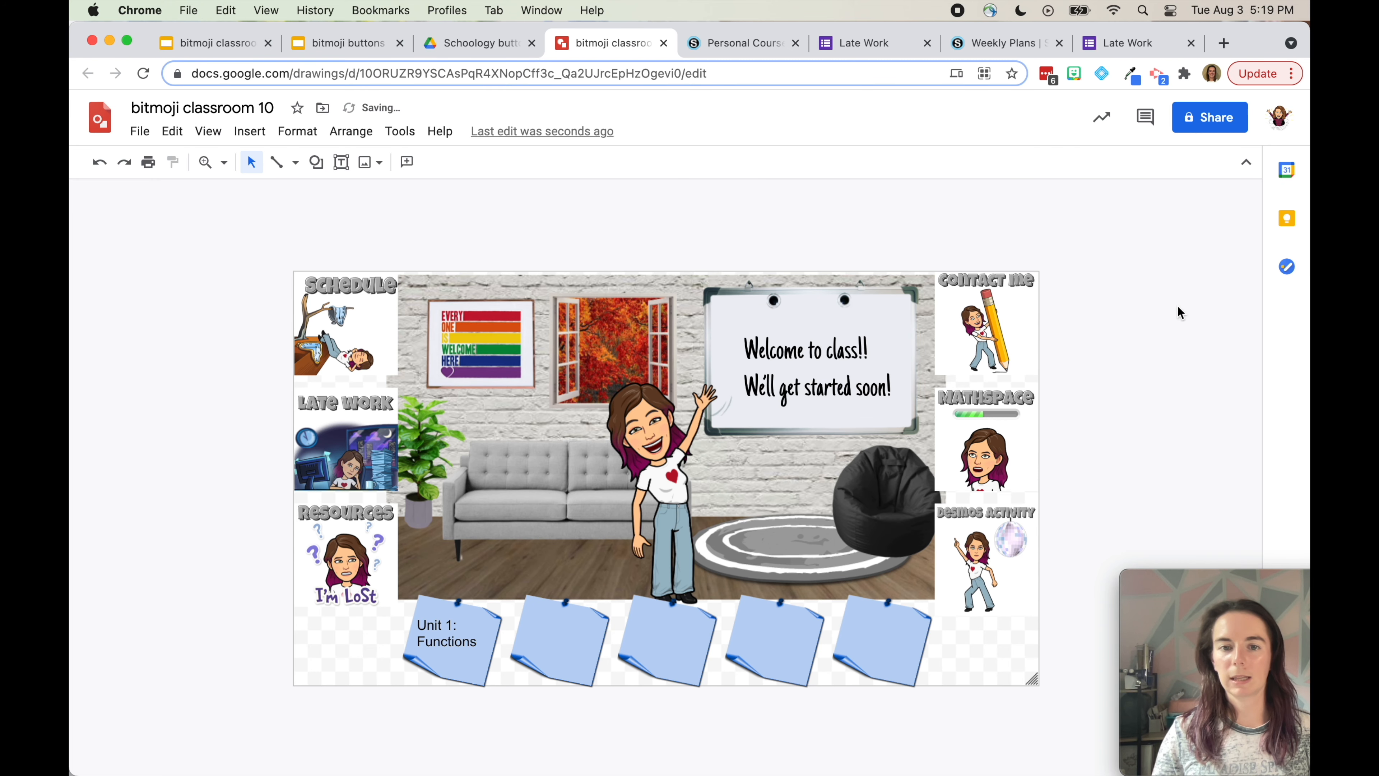
left_click(722, 43)
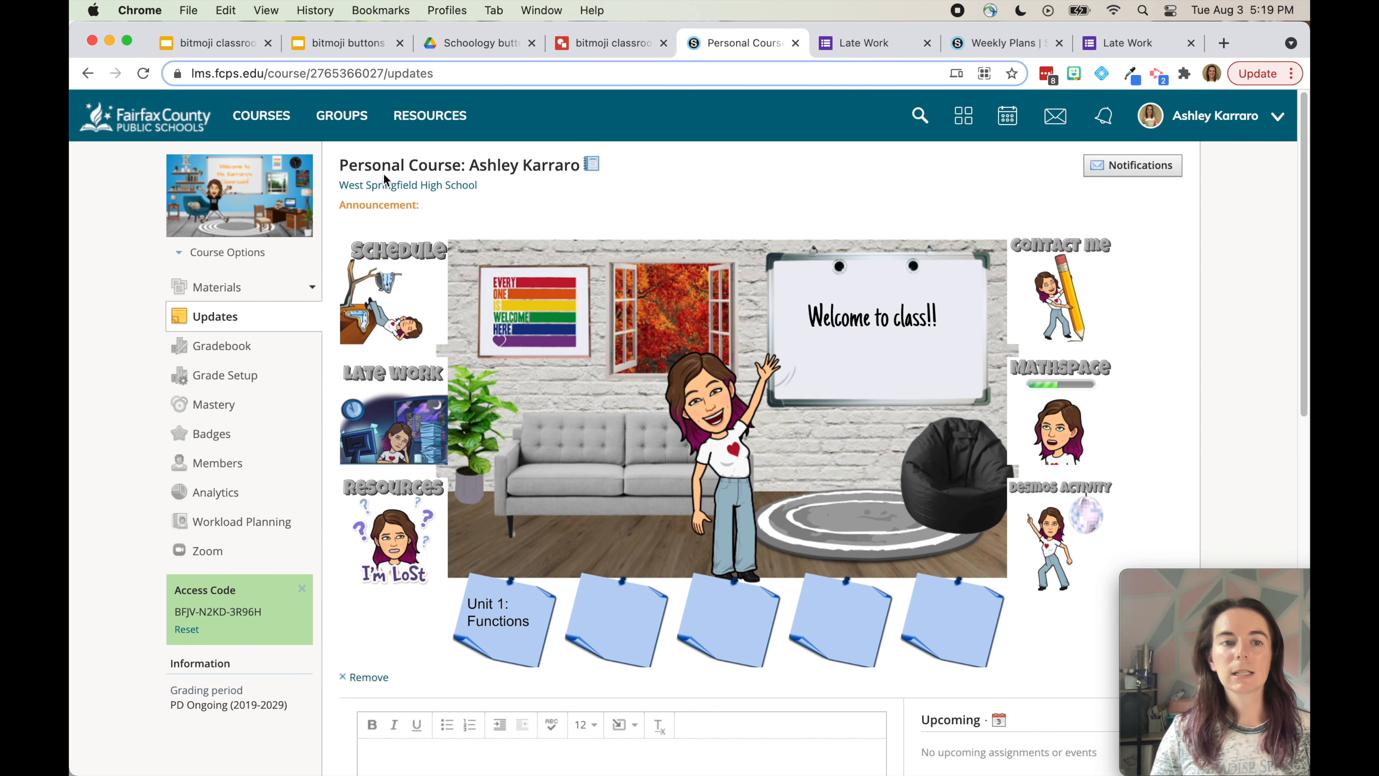
Reload the Schoology course page and compare the embed against the drawing tab
left_click(146, 74)
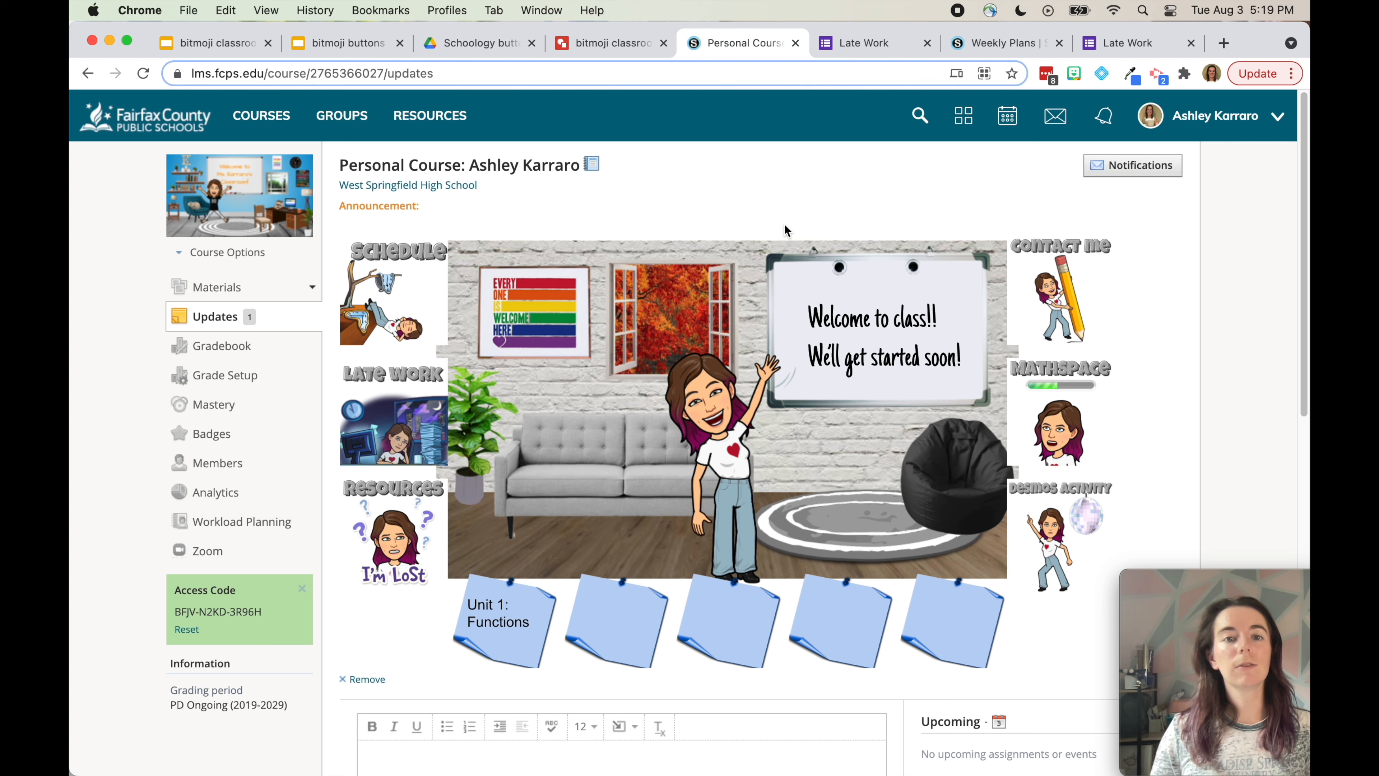
left_click(615, 43)
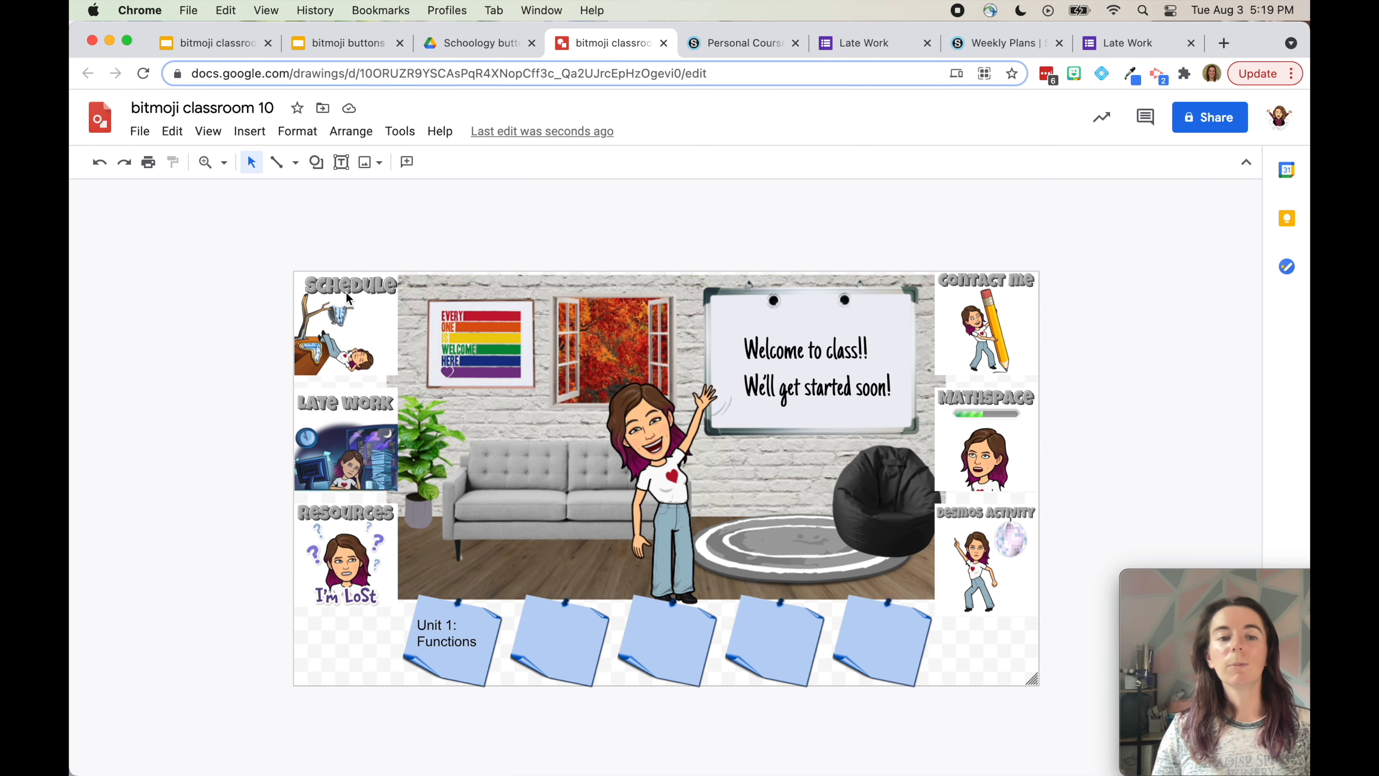
left_click(701, 44)
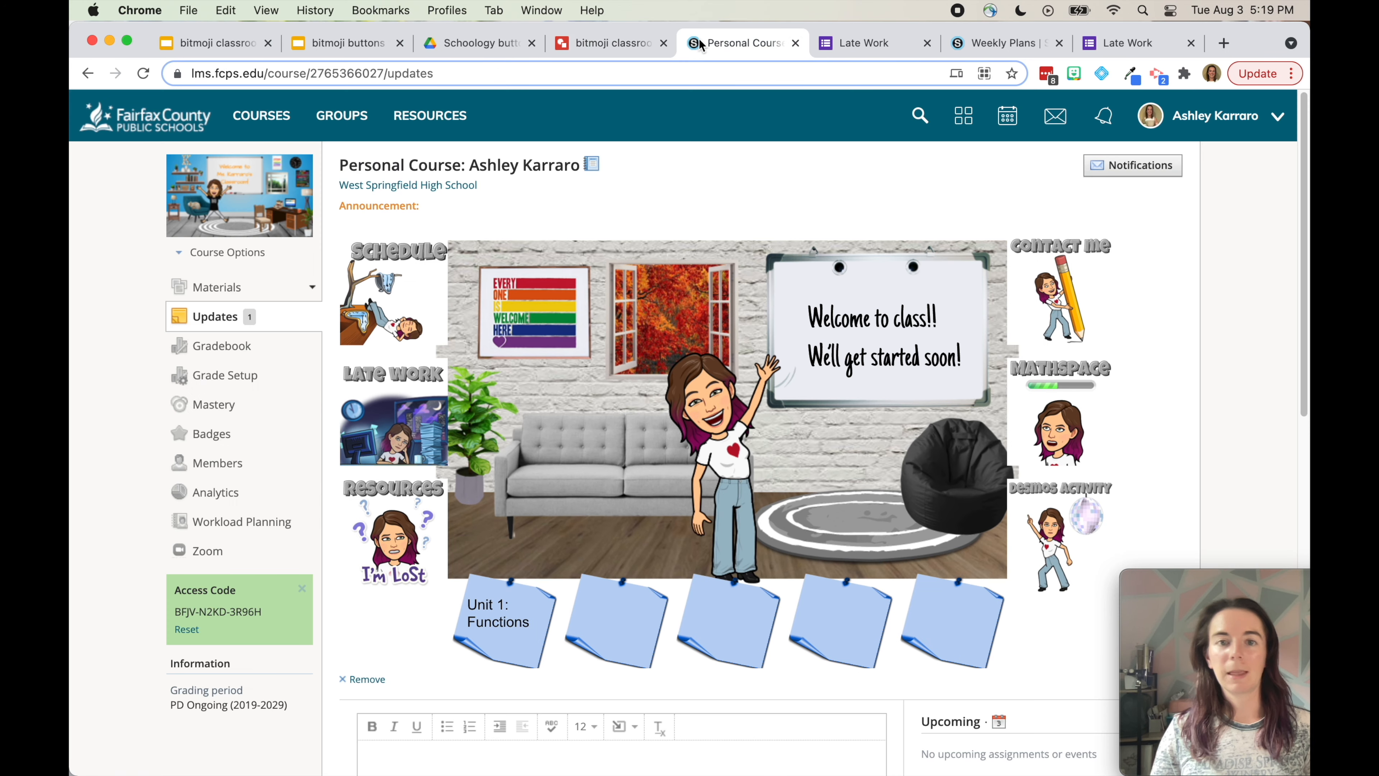